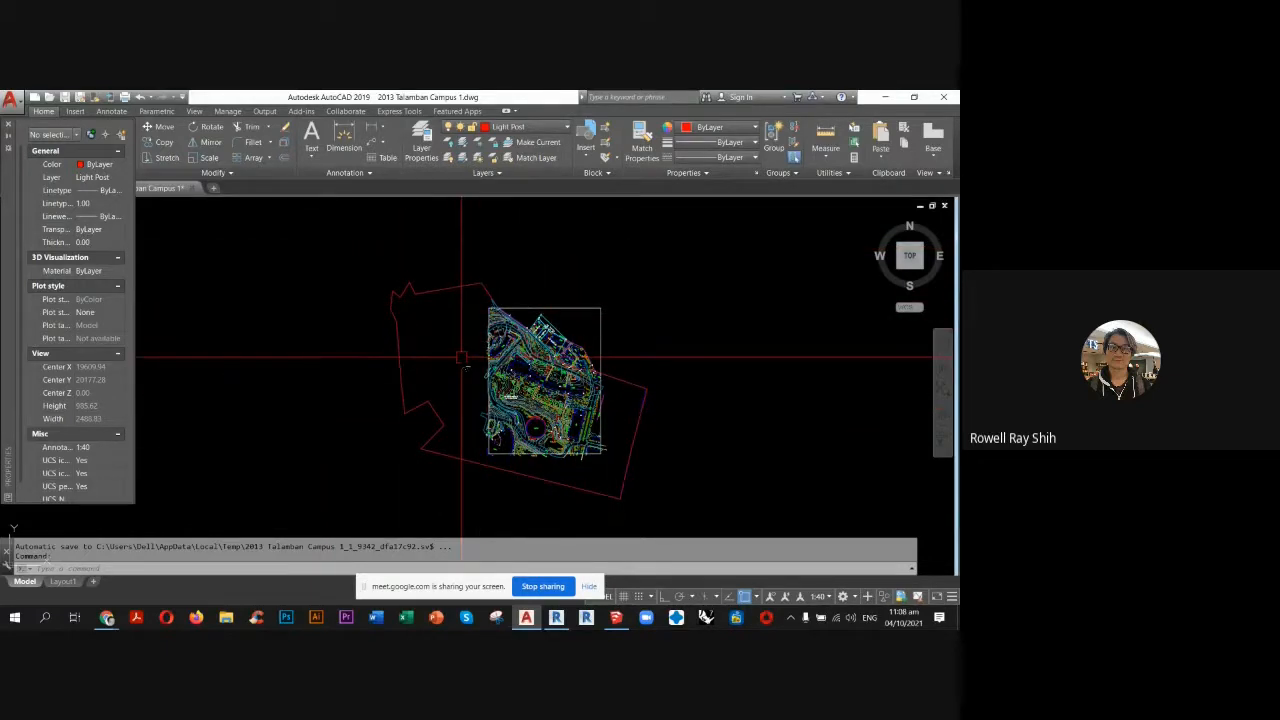
# Inspect the layer of a building outline segment on the west side of the large building, leaving nothing selected.
pyautogui.scroll(5, 527, 378)
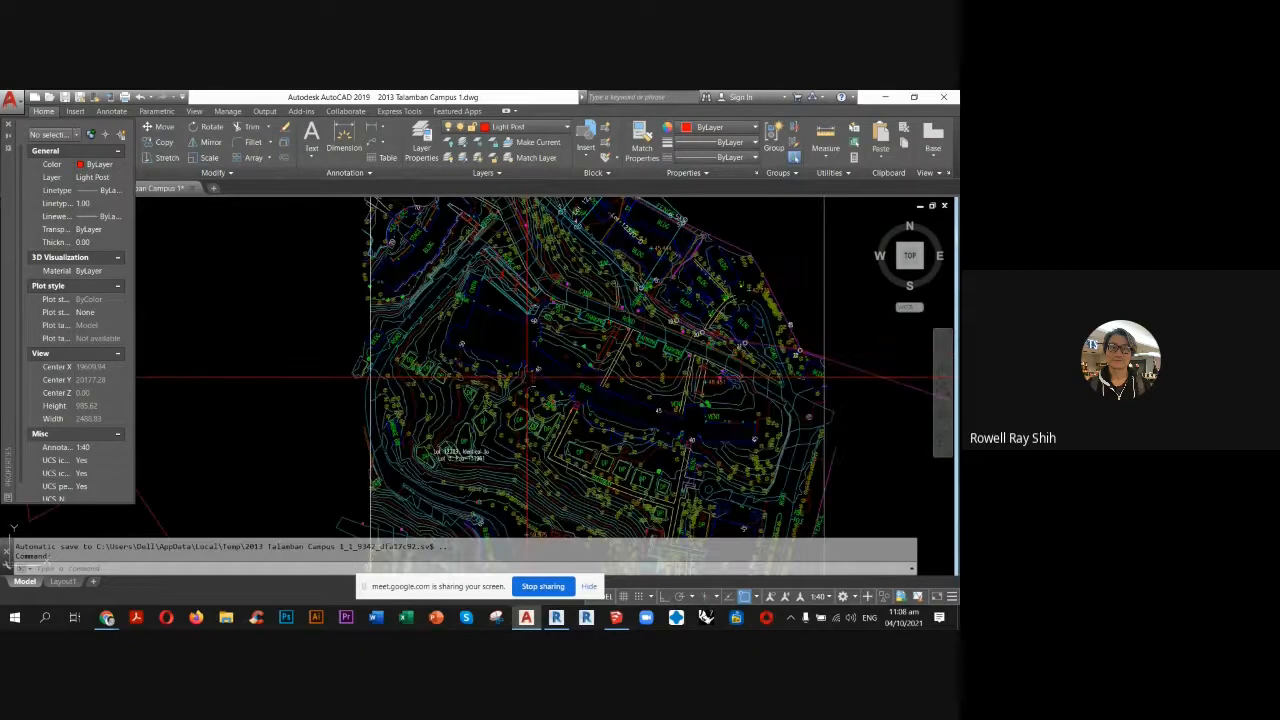
pyautogui.scroll(3, 527, 378)
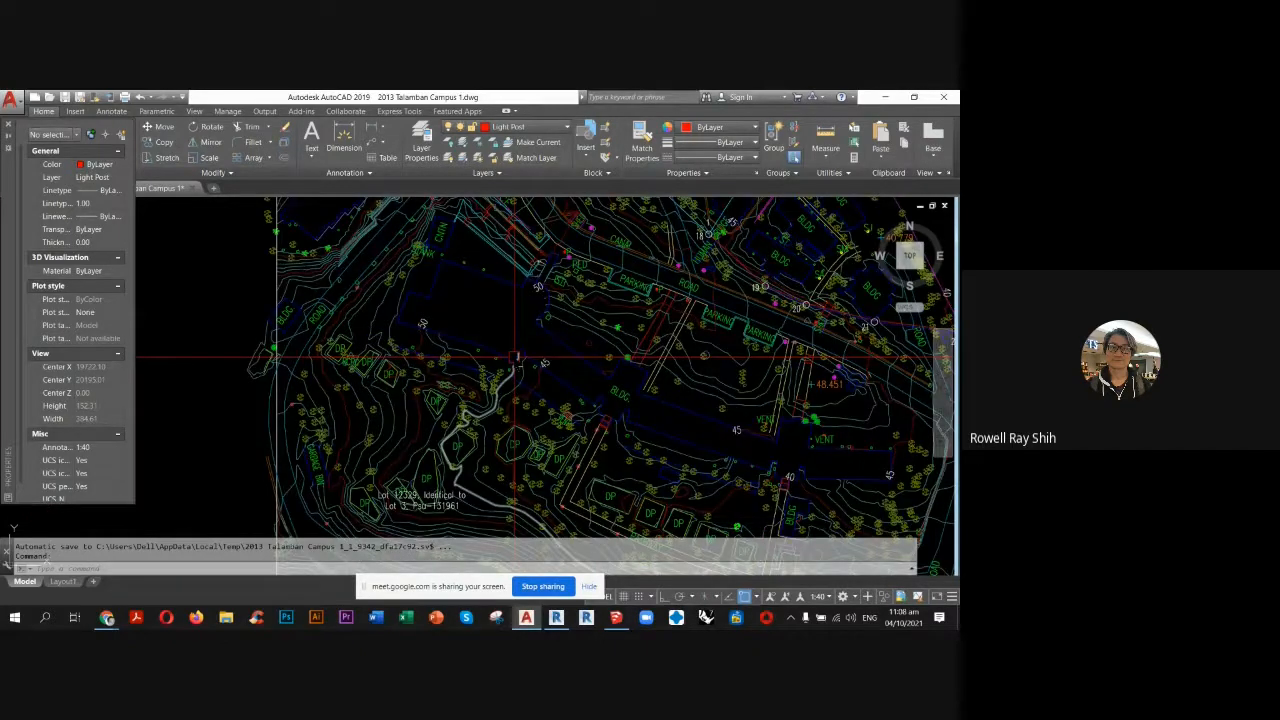
pyautogui.scroll(-8, 515, 357)
pyautogui.scroll(-4, 485, 380)
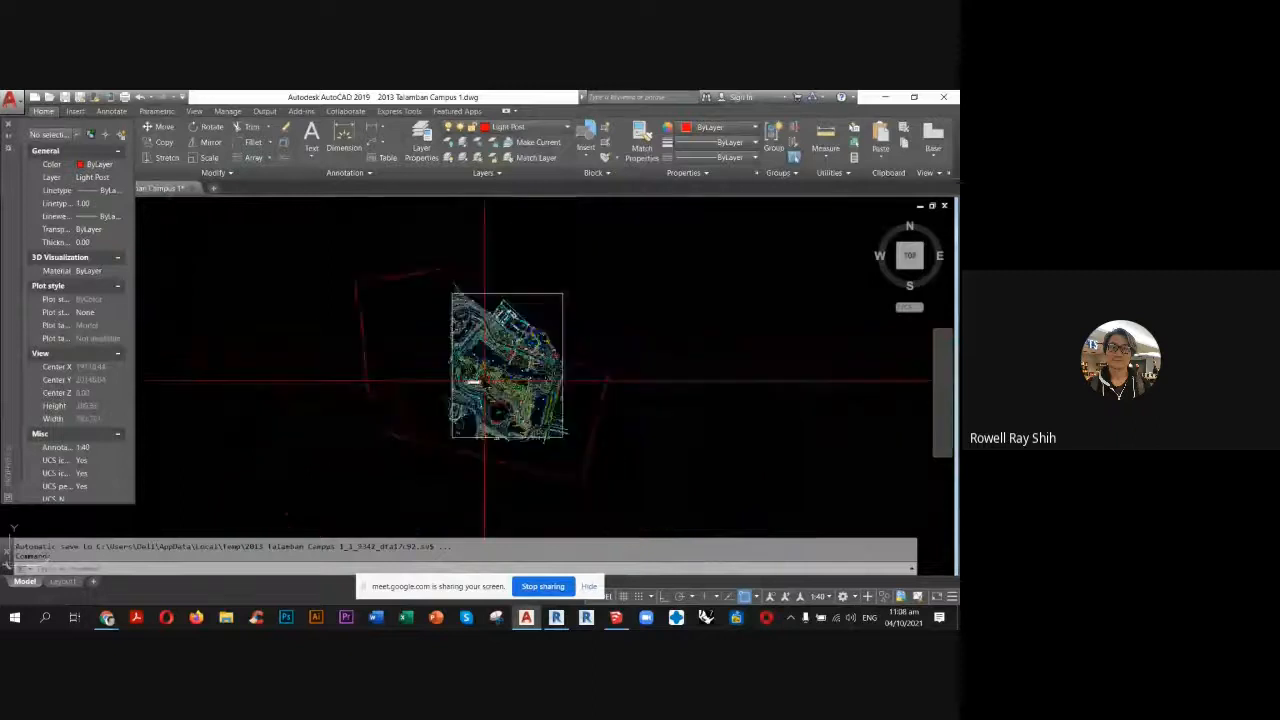
pyautogui.scroll(2, 485, 380)
pyautogui.scroll(8, 498, 370)
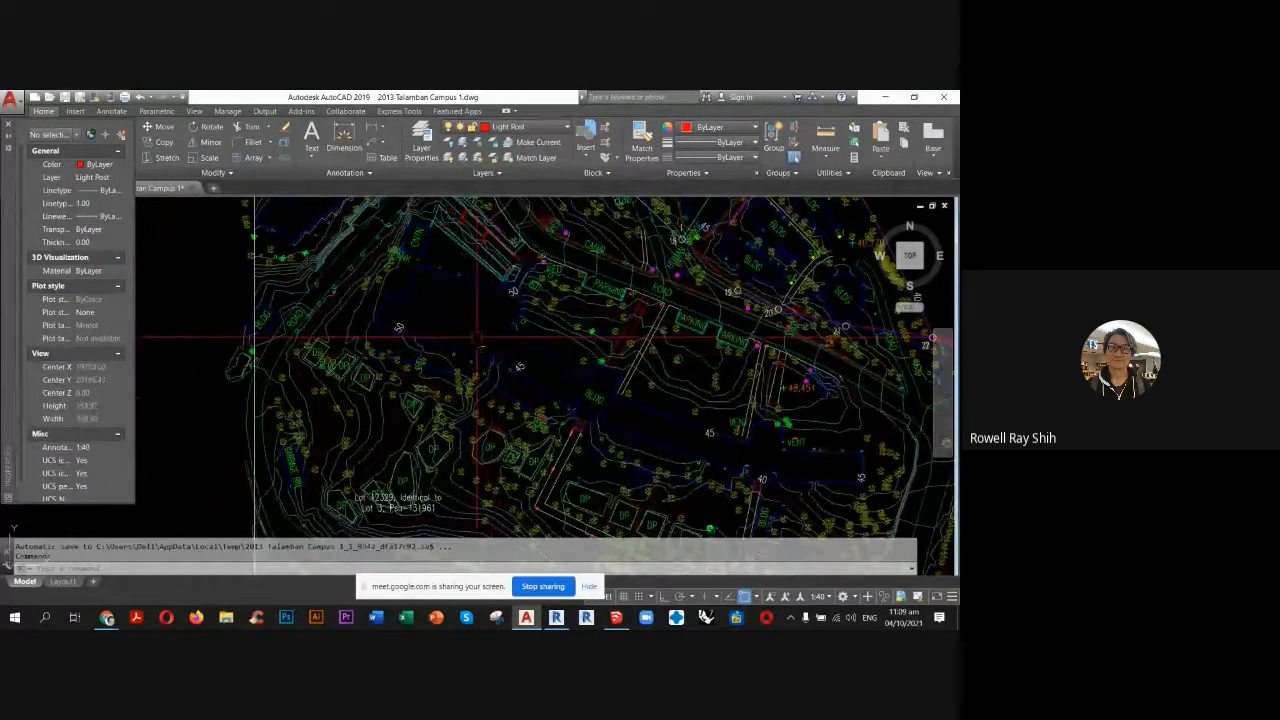
pyautogui.scroll(4, 445, 270)
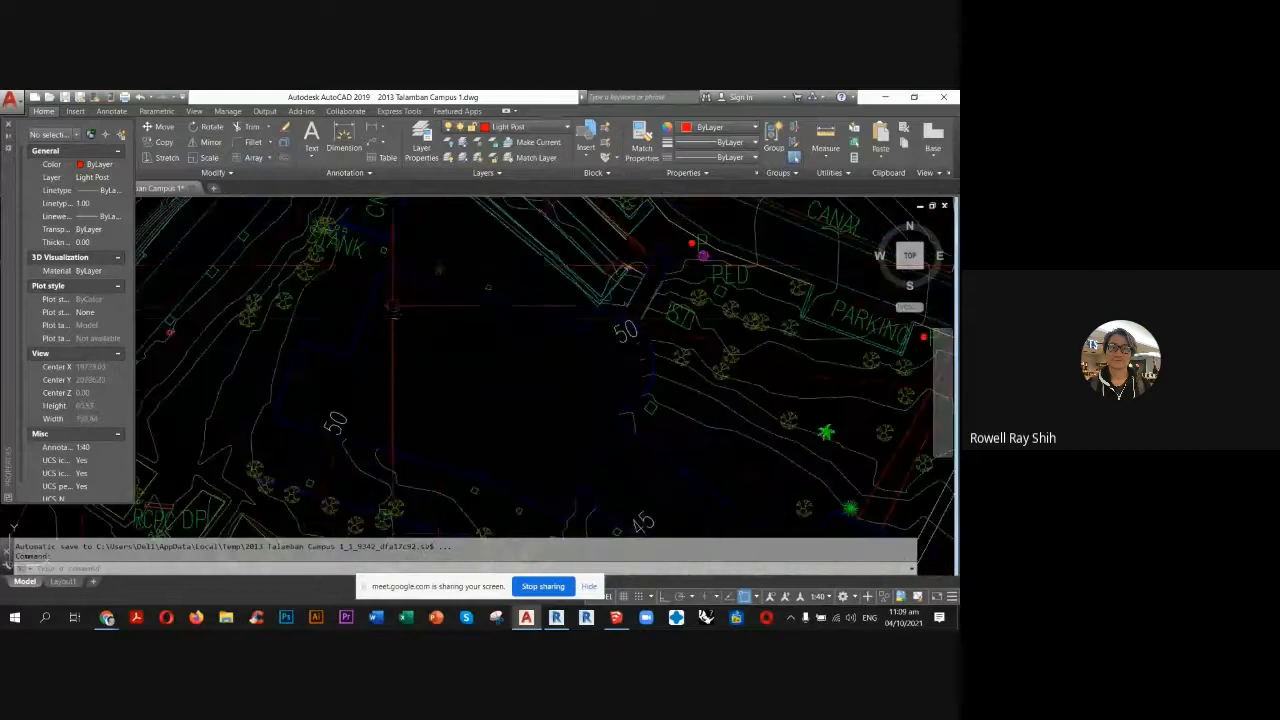
pyautogui.click(363, 323)
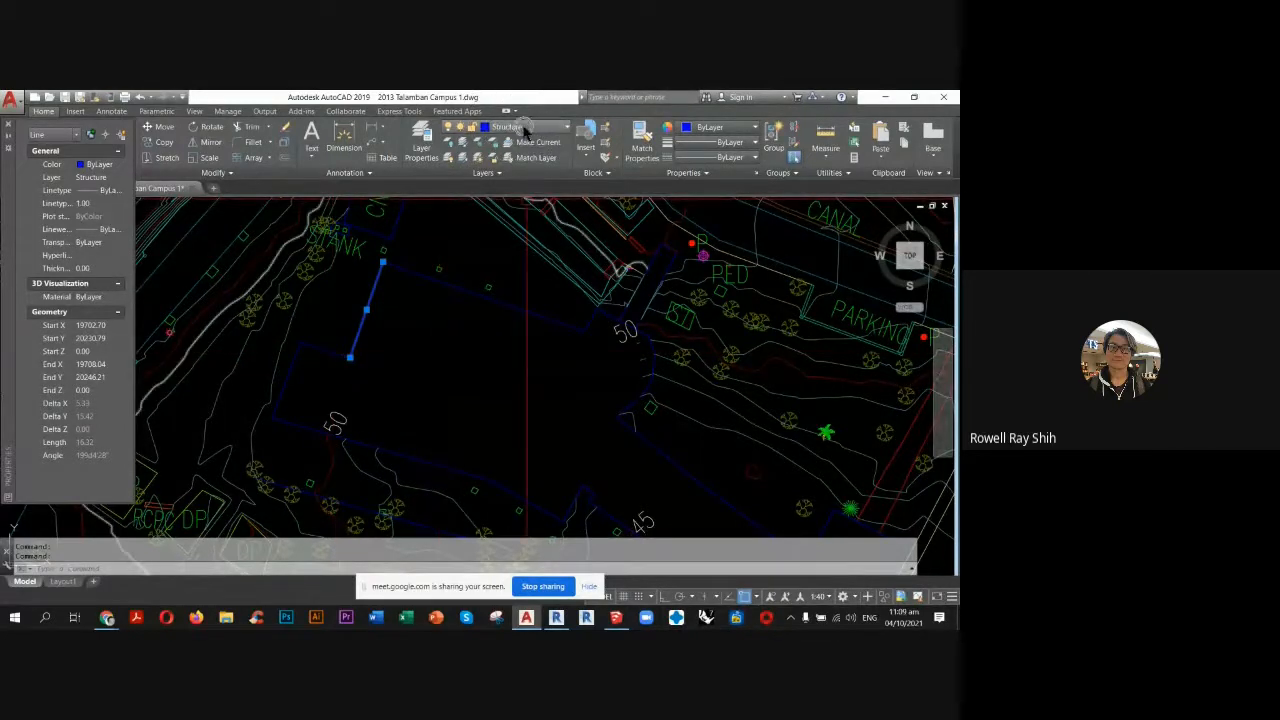
pyautogui.press('Escape')
pyautogui.press('Escape')
# Inspect the layer of the minor contour lines just west of the large building, leaving them deselected.
pyautogui.moveTo(417, 365); pyautogui.dragTo(492, 327, button='middle')
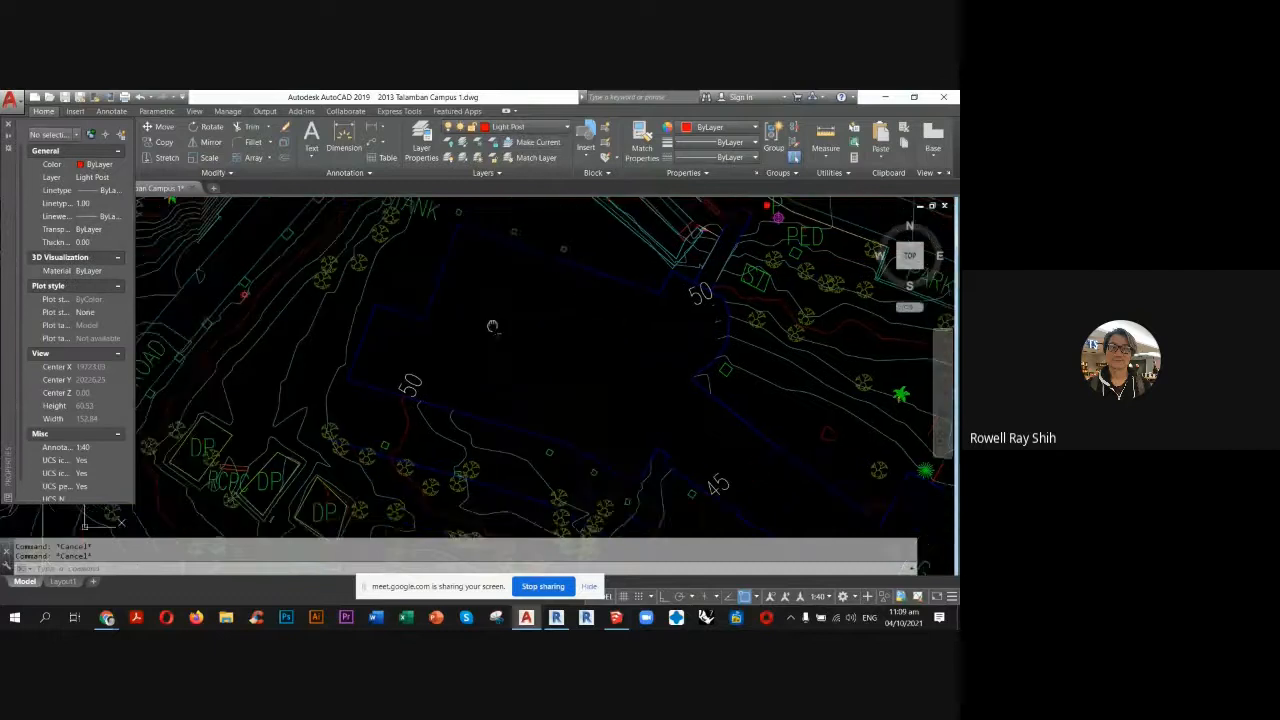
pyautogui.click(352, 318)
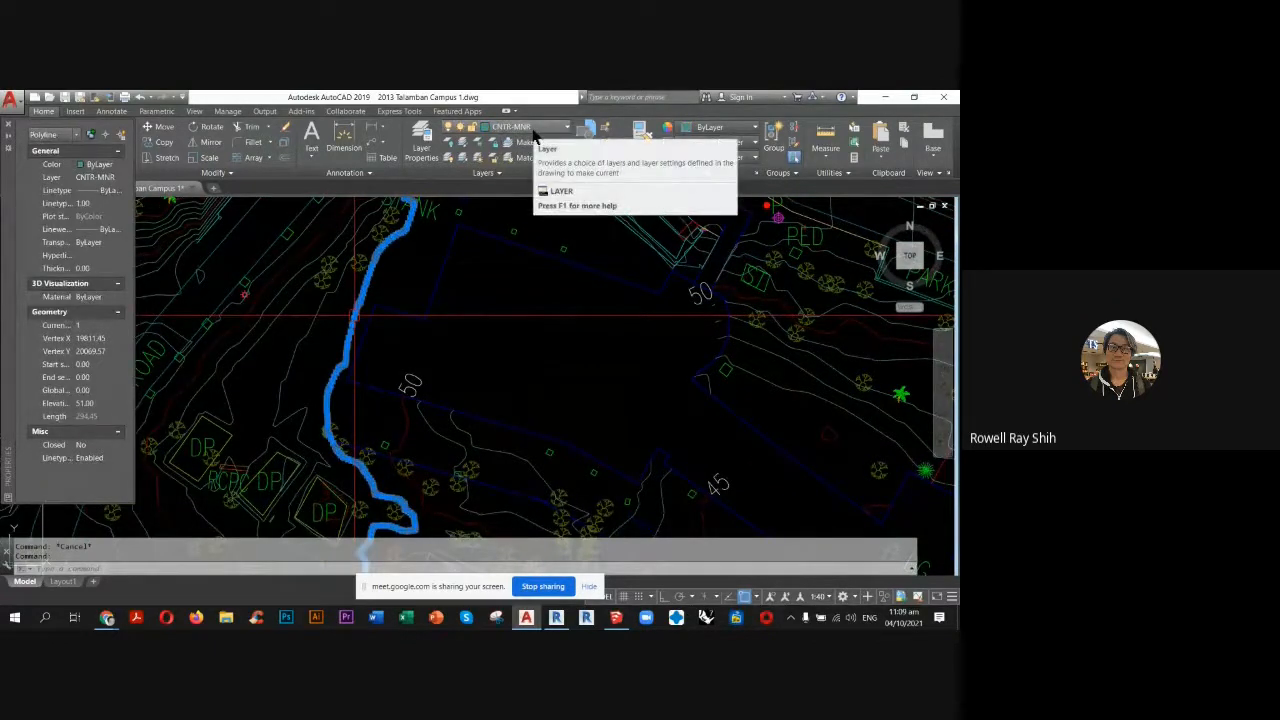
pyautogui.press('Escape')
pyautogui.press('Escape')
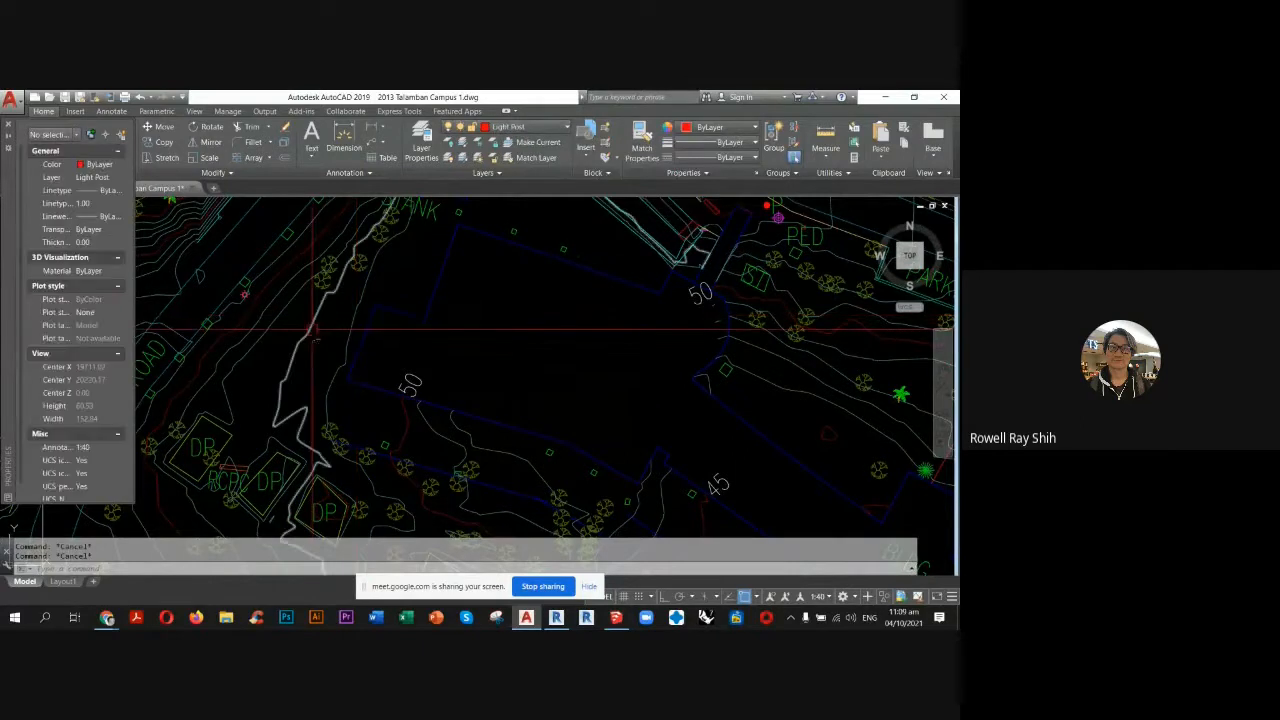
pyautogui.click(311, 328)
pyautogui.press('Escape')
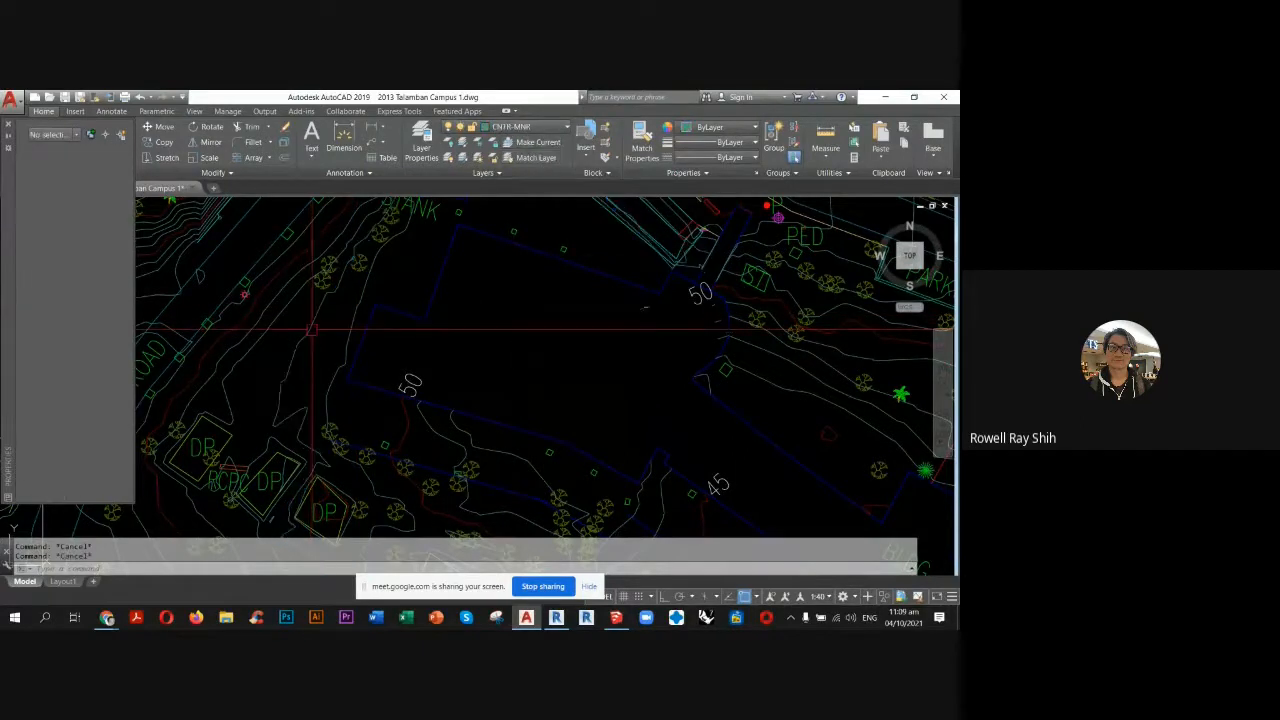
# Inspect the layer and elevation of the red contour line east of the building, beside the 50 label.
pyautogui.moveTo(775, 323); pyautogui.dragTo(665, 347, button='middle')
pyautogui.scroll(3, 665, 347)
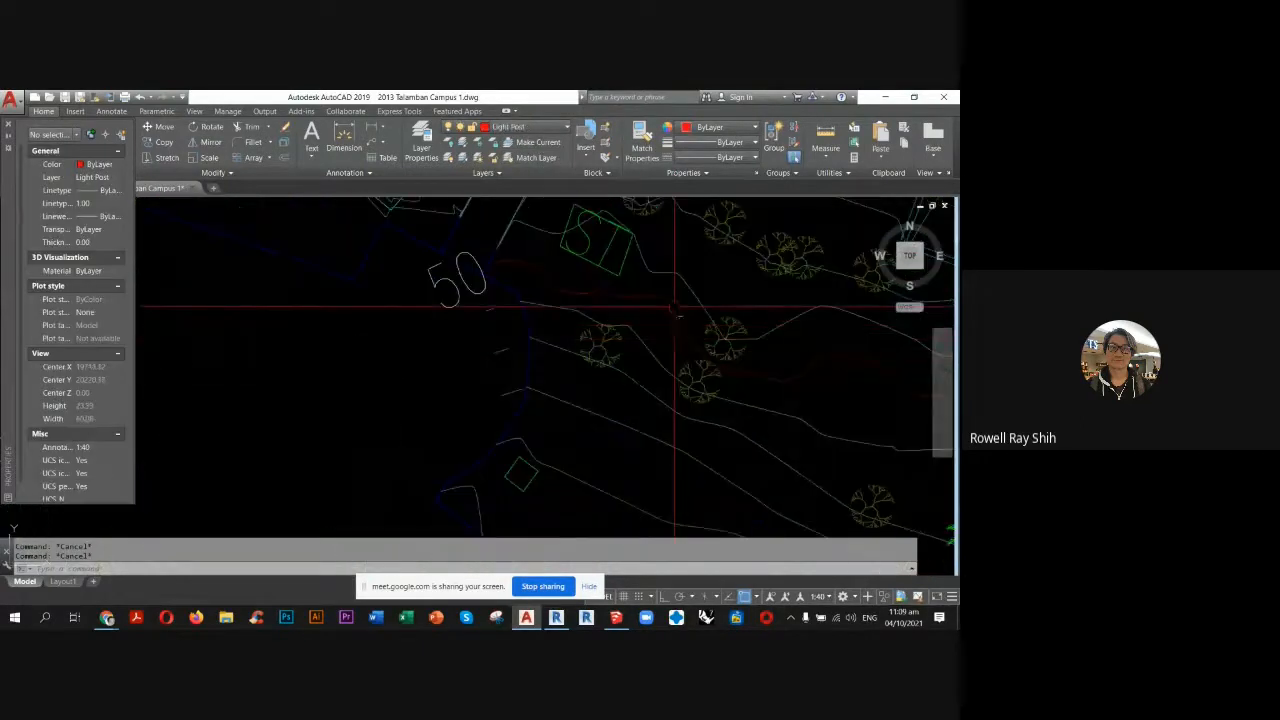
pyautogui.click(668, 303)
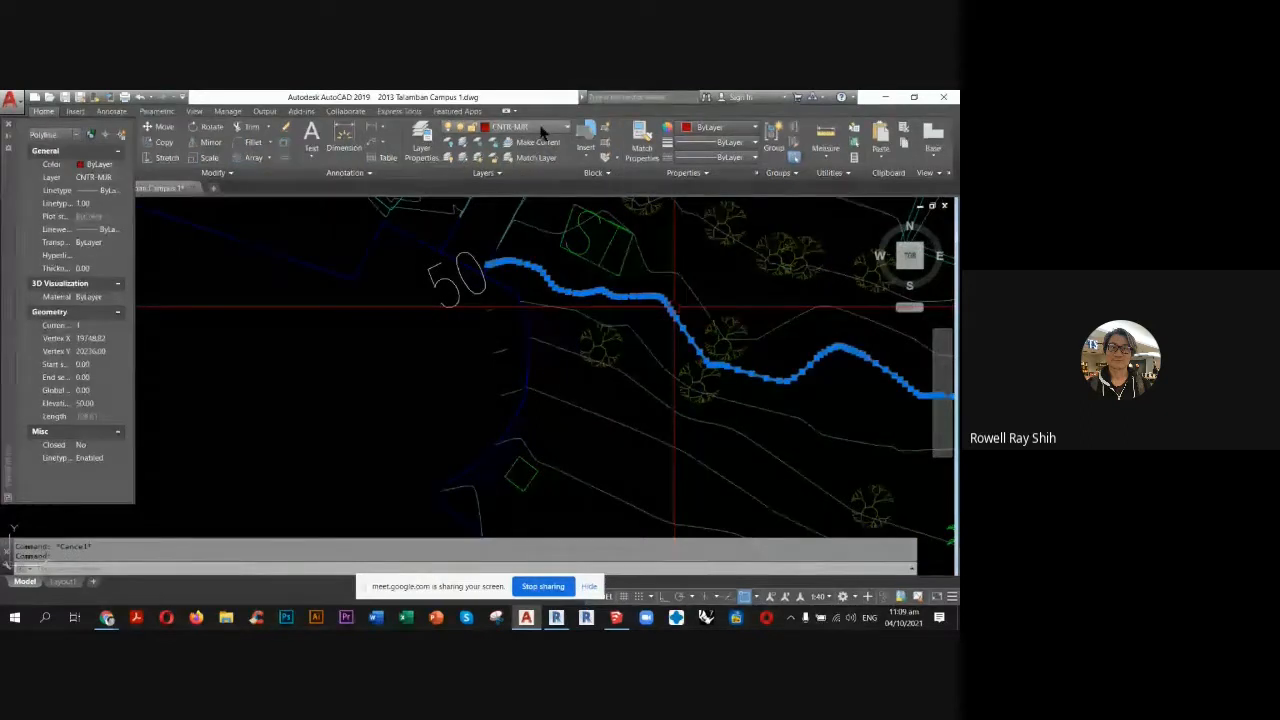
pyautogui.press('Escape')
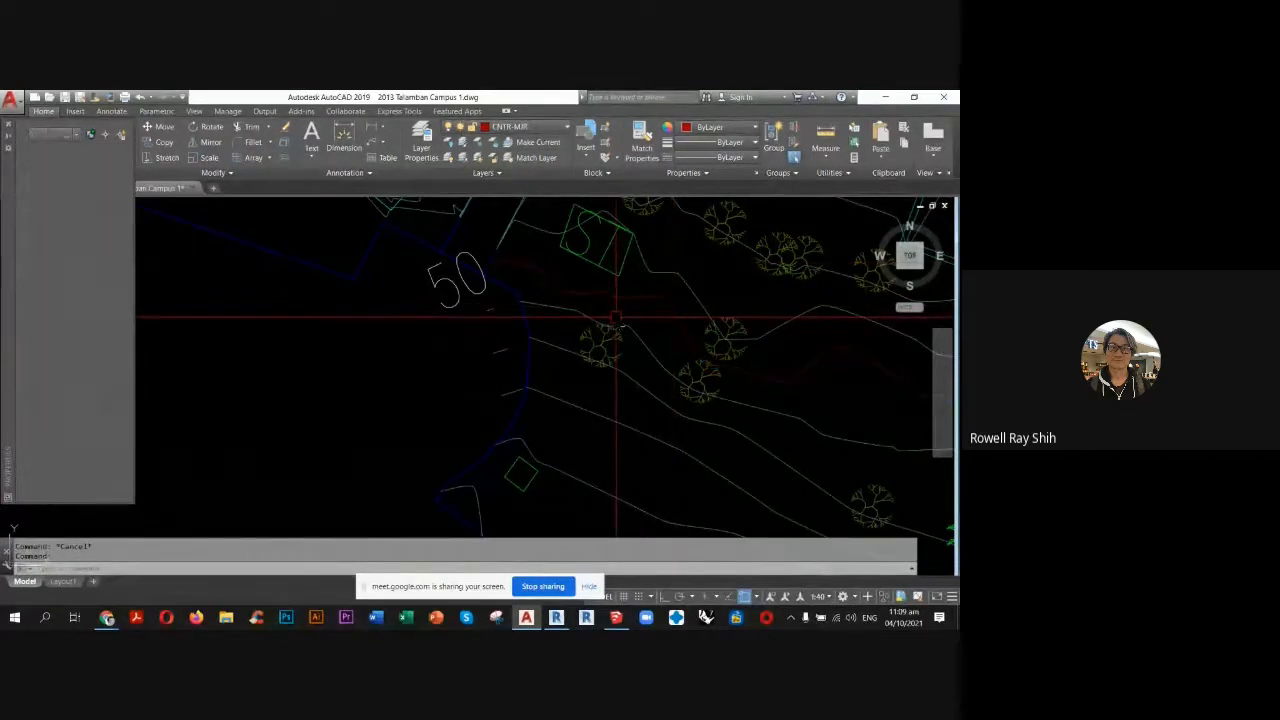
pyautogui.press('Escape')
# Inspect the layer of an outline edge of the DP shape beside the RCPC label, leaving it deselected.
pyautogui.scroll(-6, 616, 300)
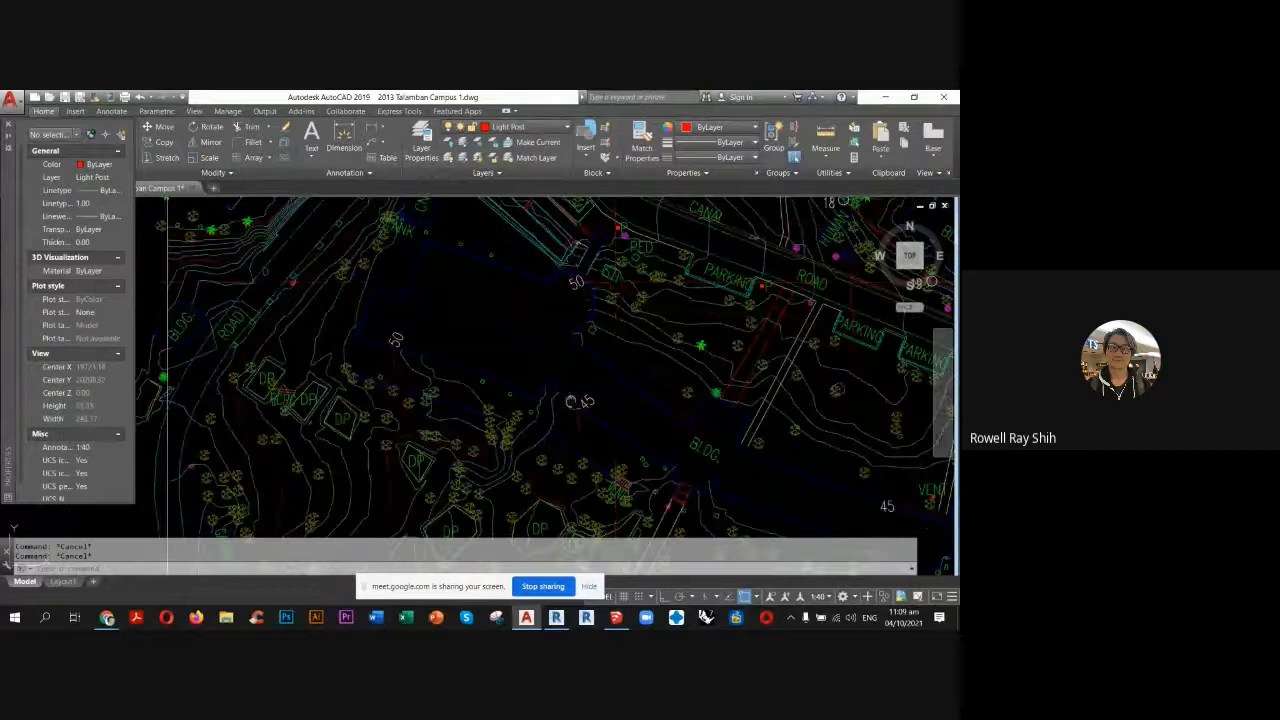
pyautogui.moveTo(580, 400); pyautogui.dragTo(655, 362, button='middle')
pyautogui.scroll(4, 360, 330)
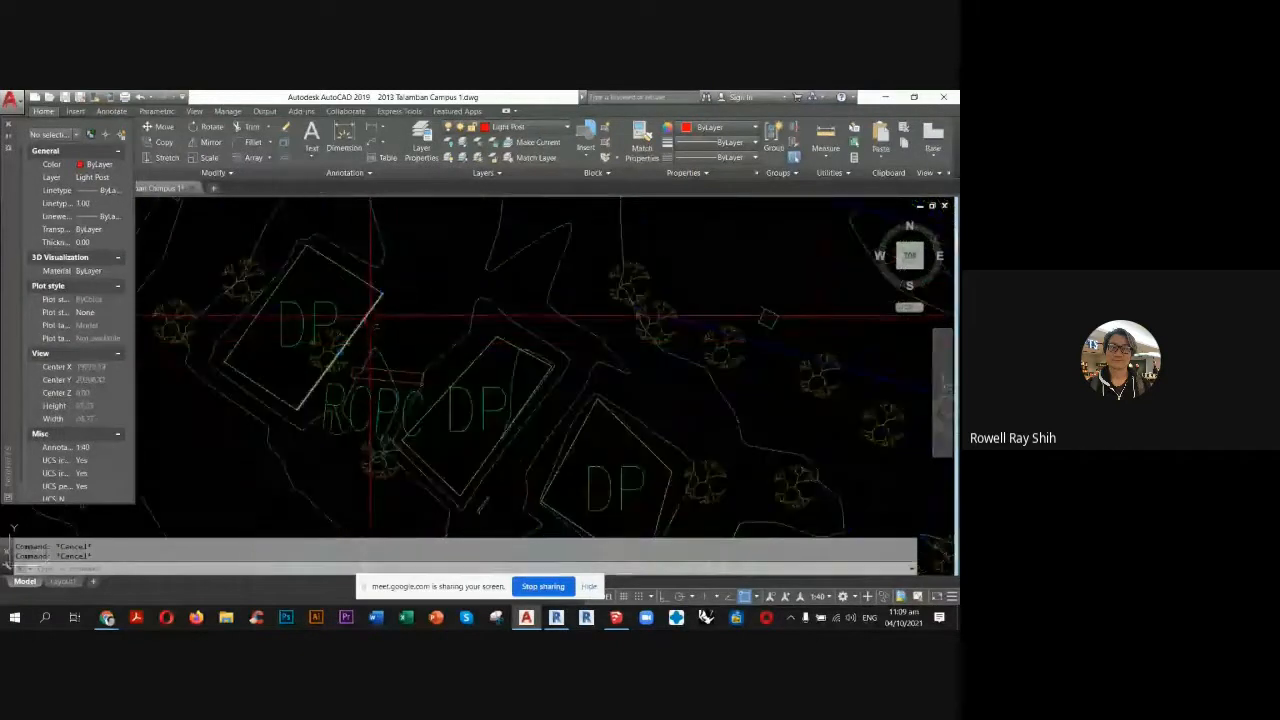
pyautogui.click(372, 316)
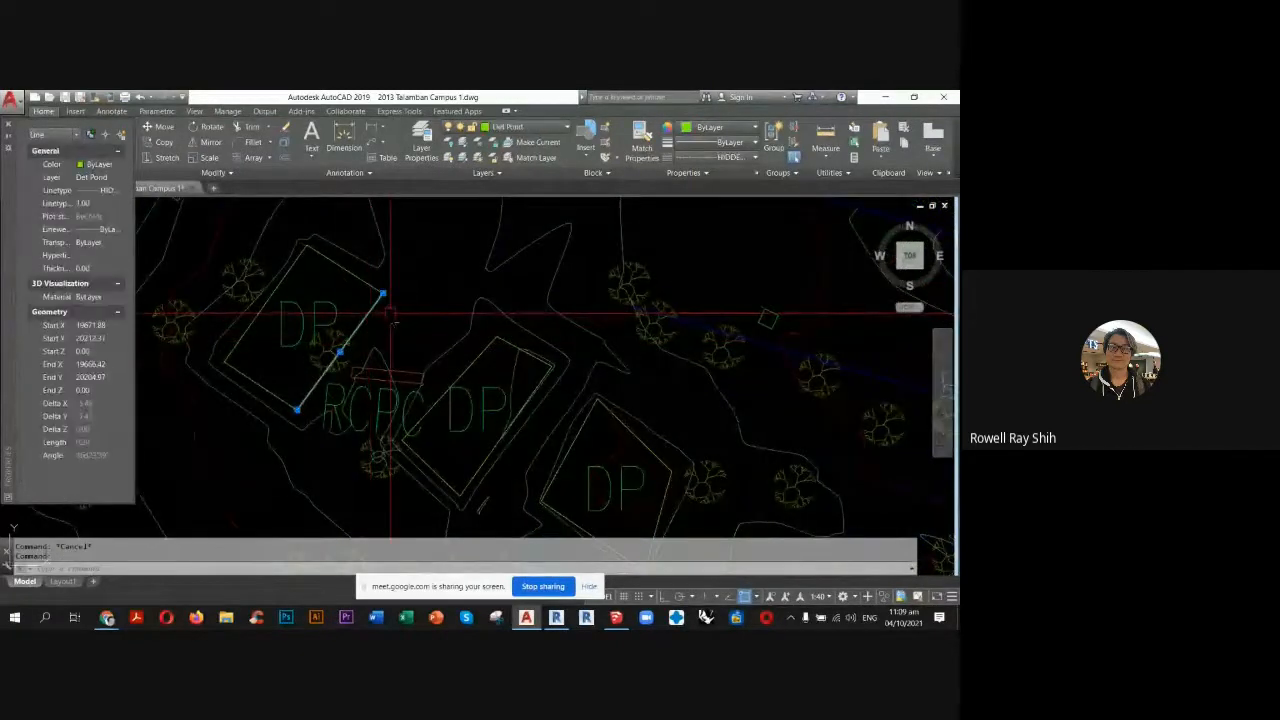
pyautogui.press('Escape')
# Inspect the properties of the road polyline running west of the DP shapes, leaving it deselected.
pyautogui.scroll(-2, 478, 300)
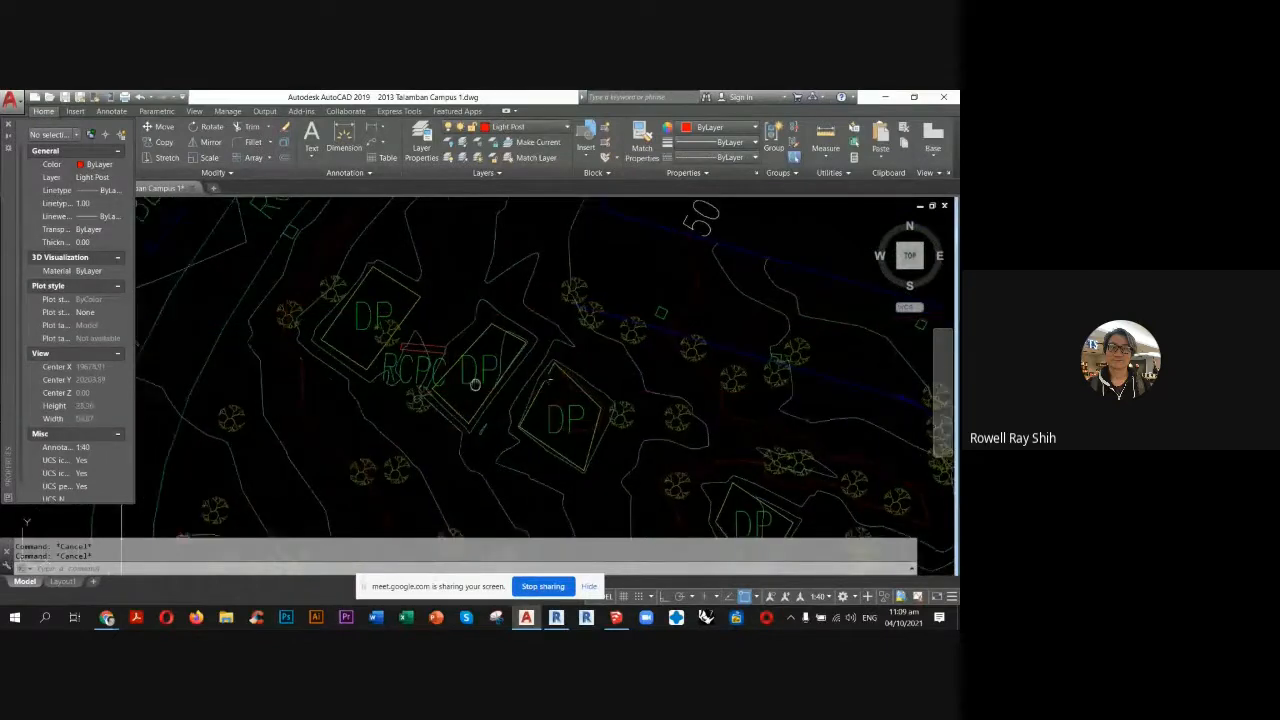
pyautogui.moveTo(475, 385); pyautogui.dragTo(638, 367, button='middle')
pyautogui.click(370, 341)
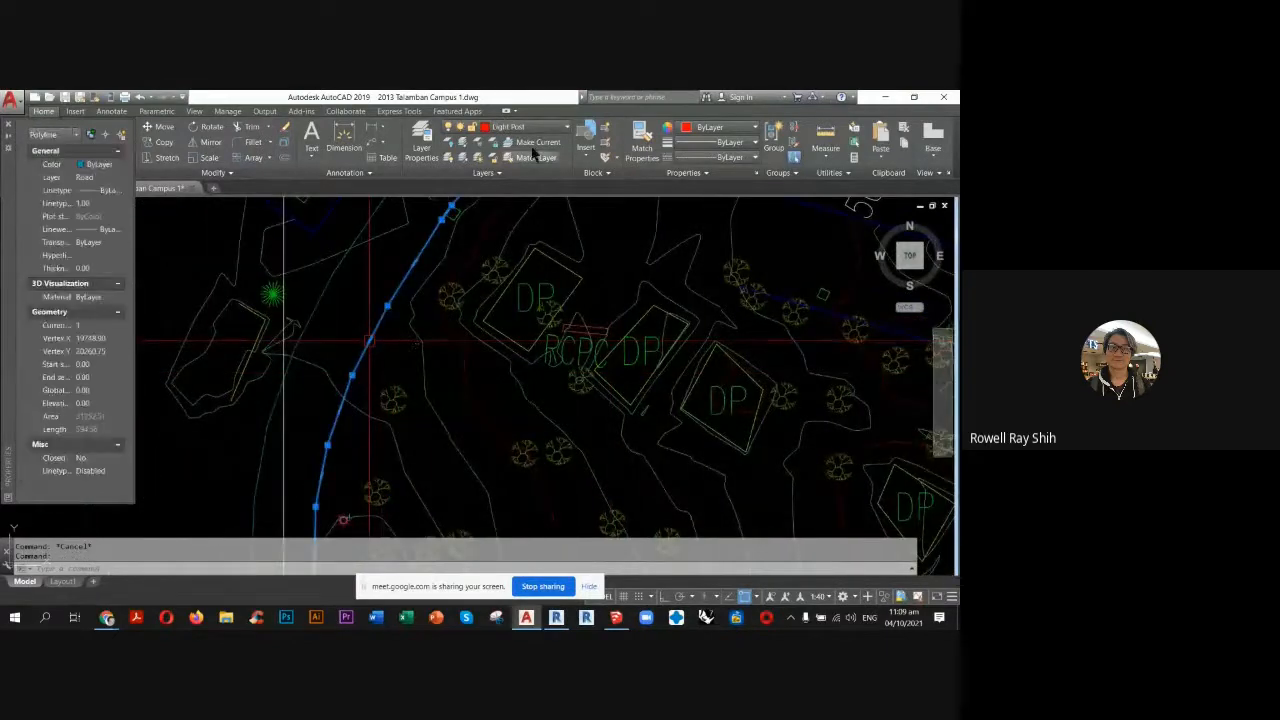
pyautogui.press('Escape')
# Inspect the layer of the pathway edge line between the two light posts south of the DP shapes.
pyautogui.moveTo(622, 368); pyautogui.dragTo(397, 318, button='middle')
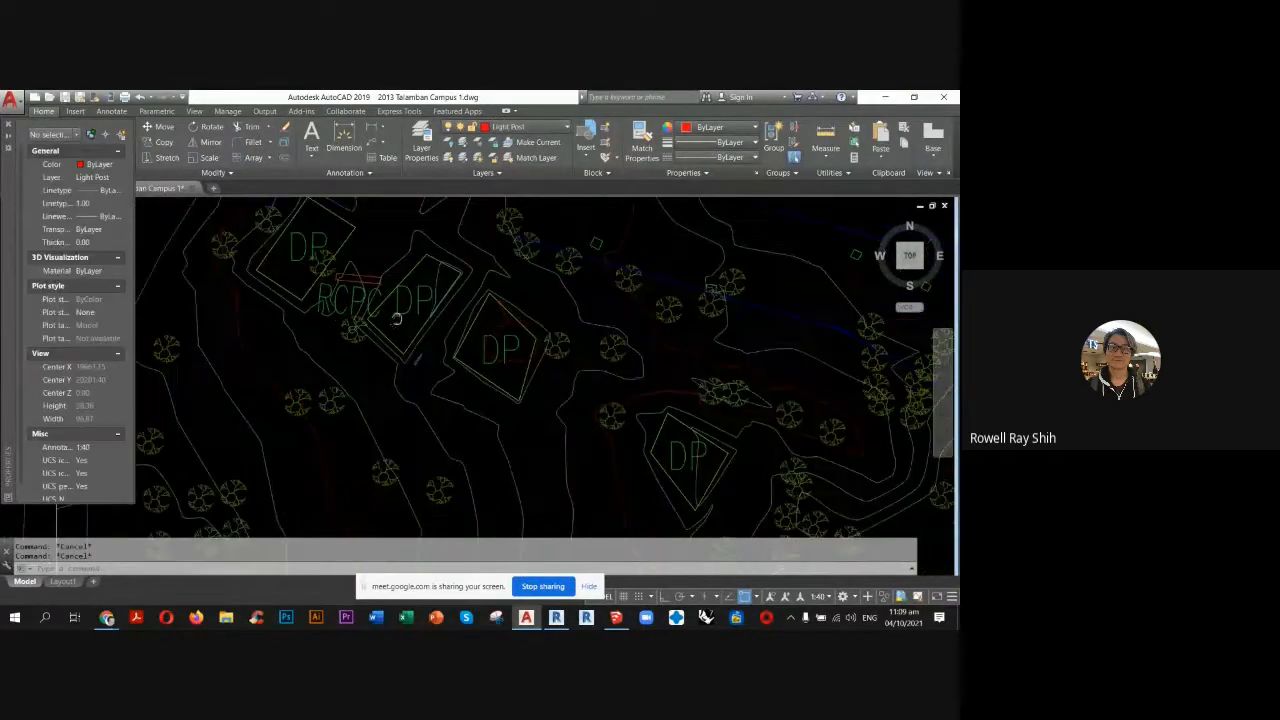
pyautogui.scroll(-4, 397, 318)
pyautogui.moveTo(564, 490); pyautogui.dragTo(490, 402, button='middle')
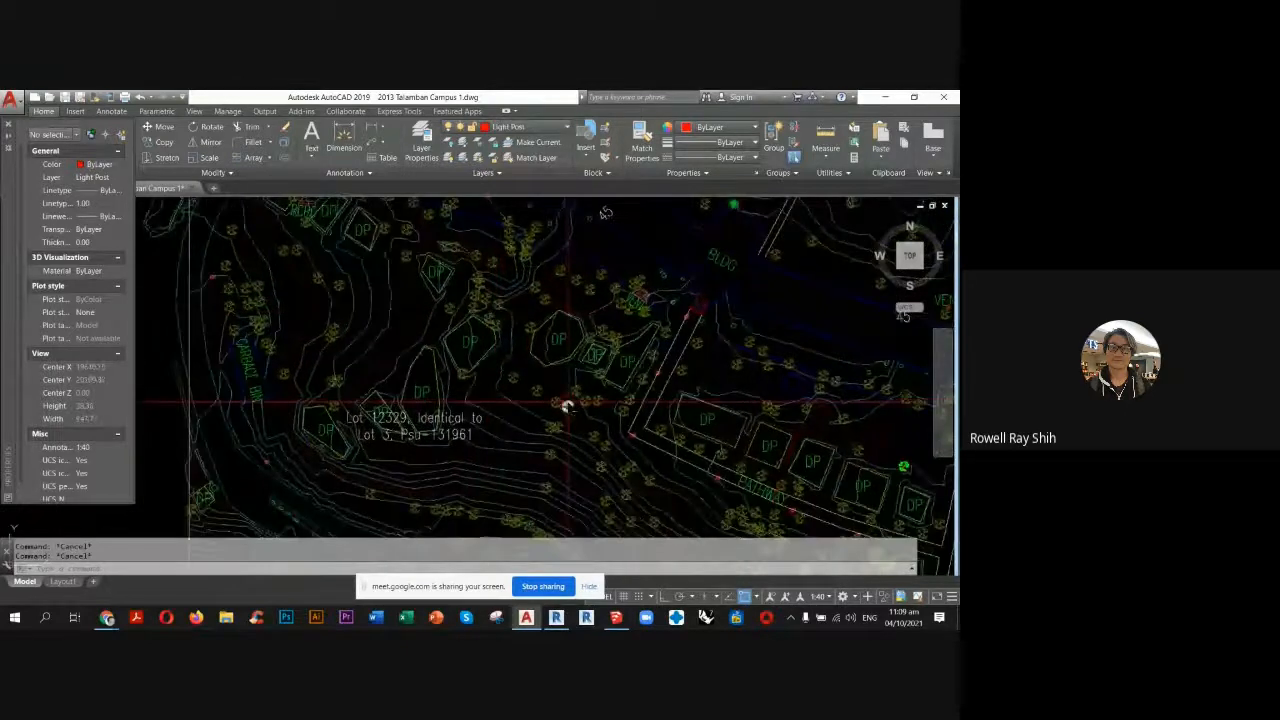
pyautogui.moveTo(605, 414); pyautogui.dragTo(486, 338, button='middle')
pyautogui.scroll(4, 548, 380)
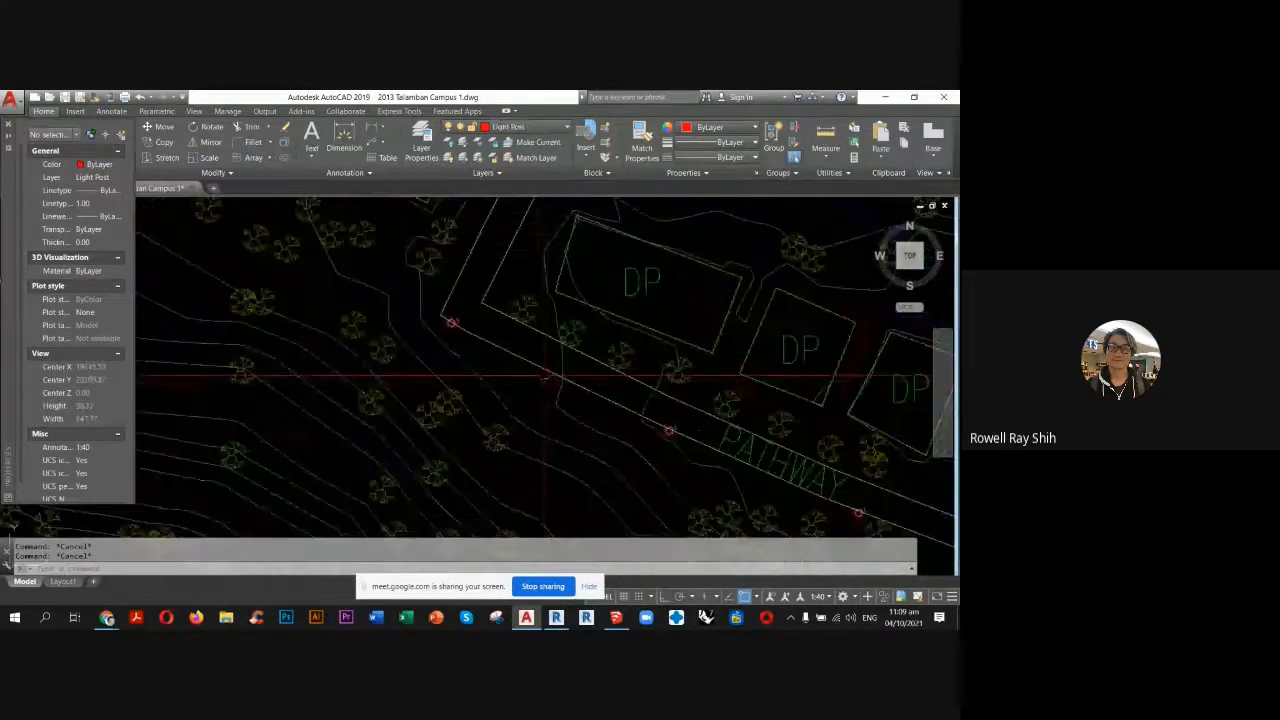
pyautogui.click(545, 374)
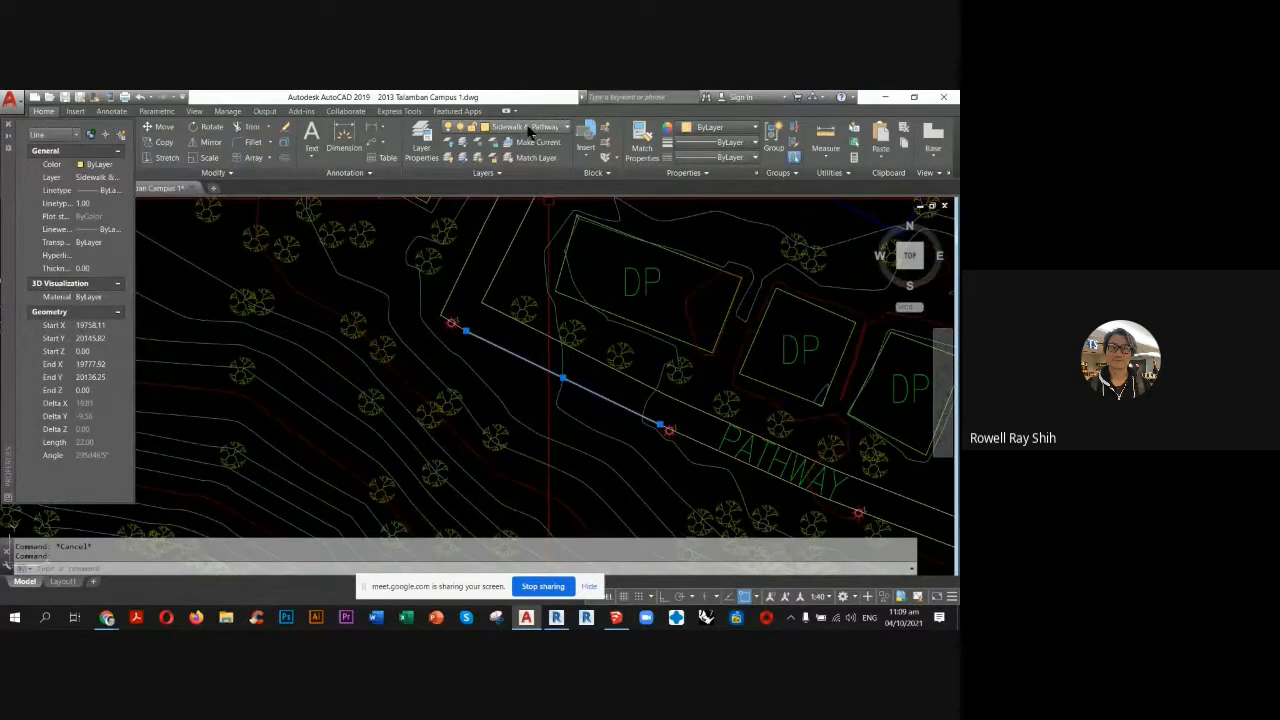
pyautogui.press('Escape')
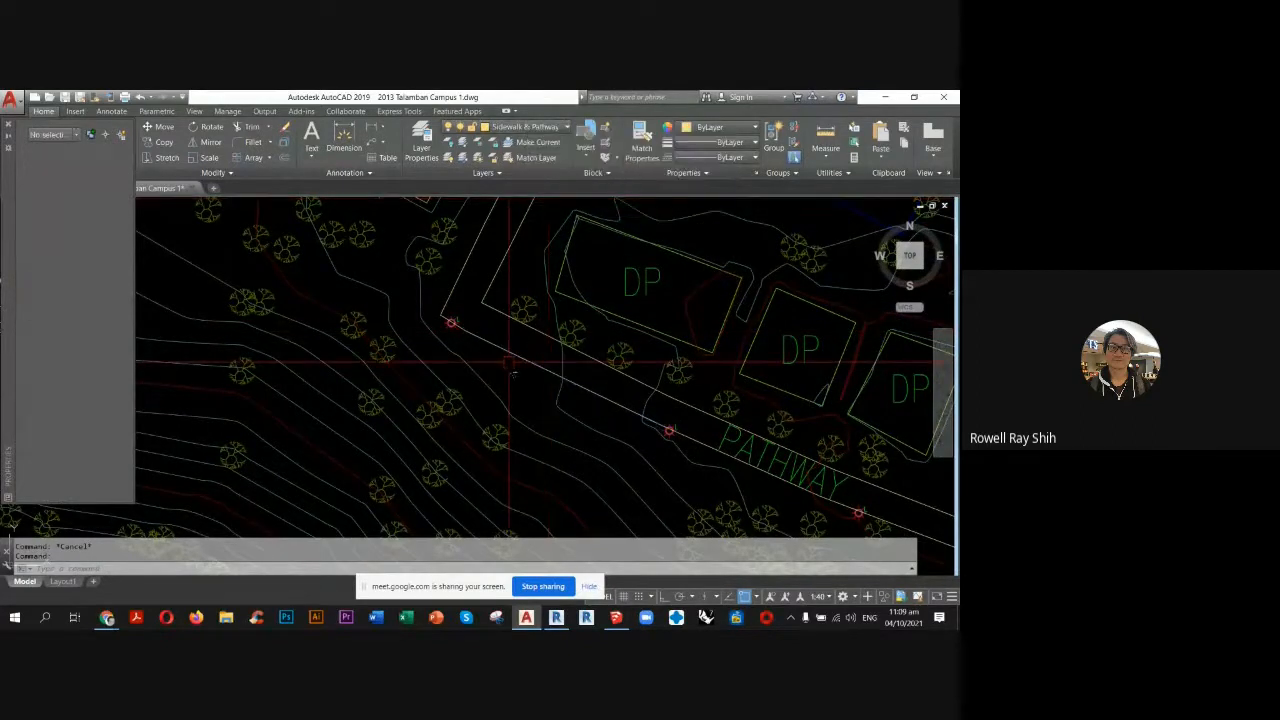
# Examine the area around the circular chapel and the overall extent of the campus survey within its lot boundary.
pyautogui.moveTo(519, 371); pyautogui.dragTo(619, 461, button='middle')
pyautogui.scroll(-3, 619, 461)
pyautogui.press('Escape')
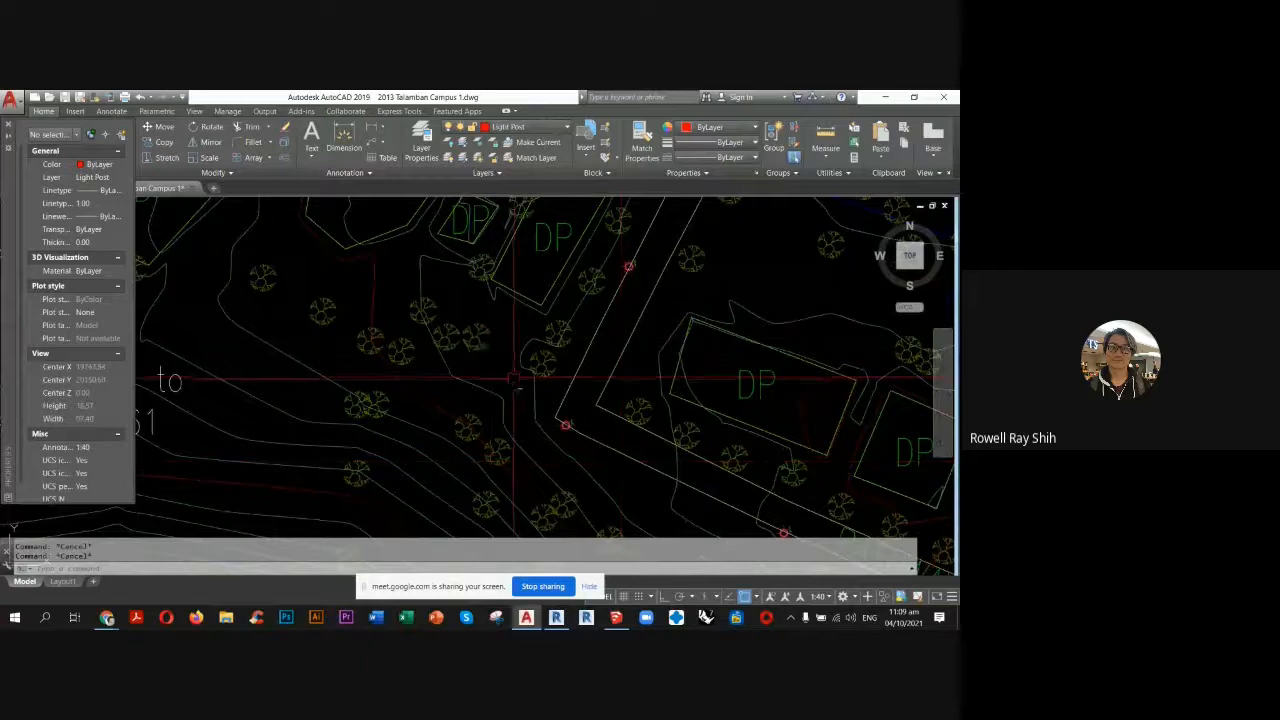
pyautogui.scroll(-2, 545, 378)
pyautogui.scroll(-2, 545, 378)
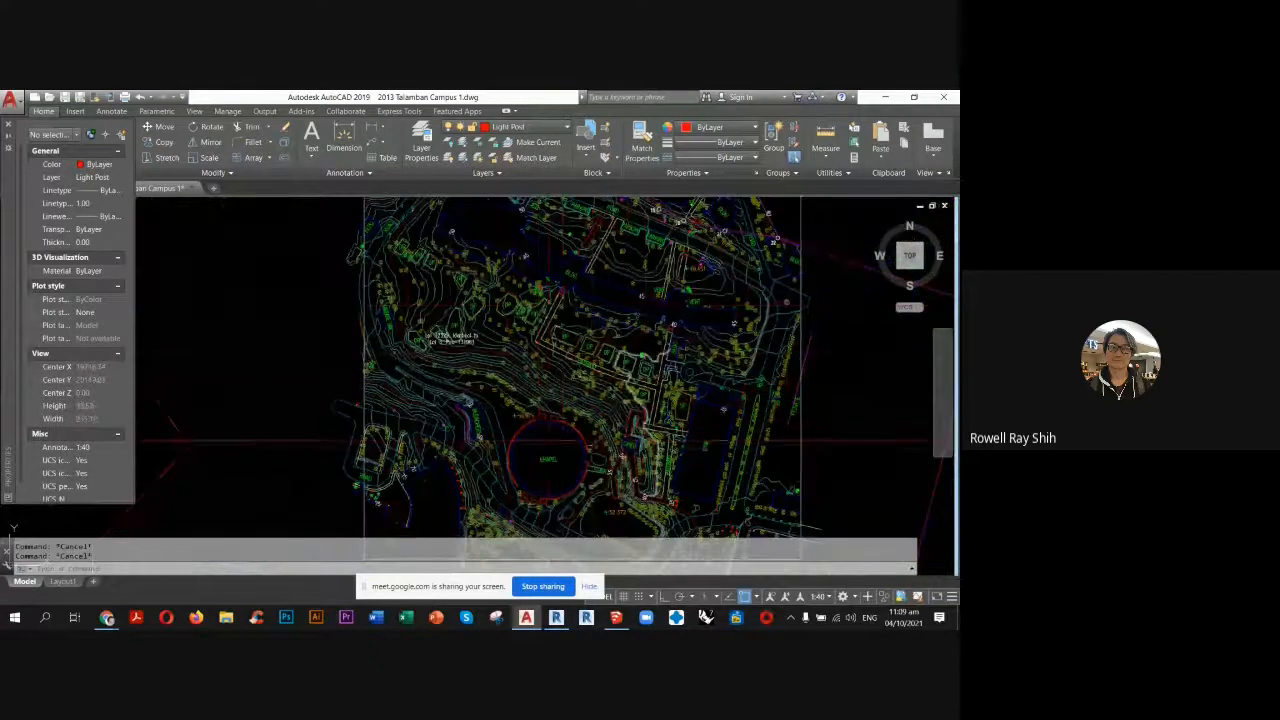
pyautogui.scroll(4, 566, 464)
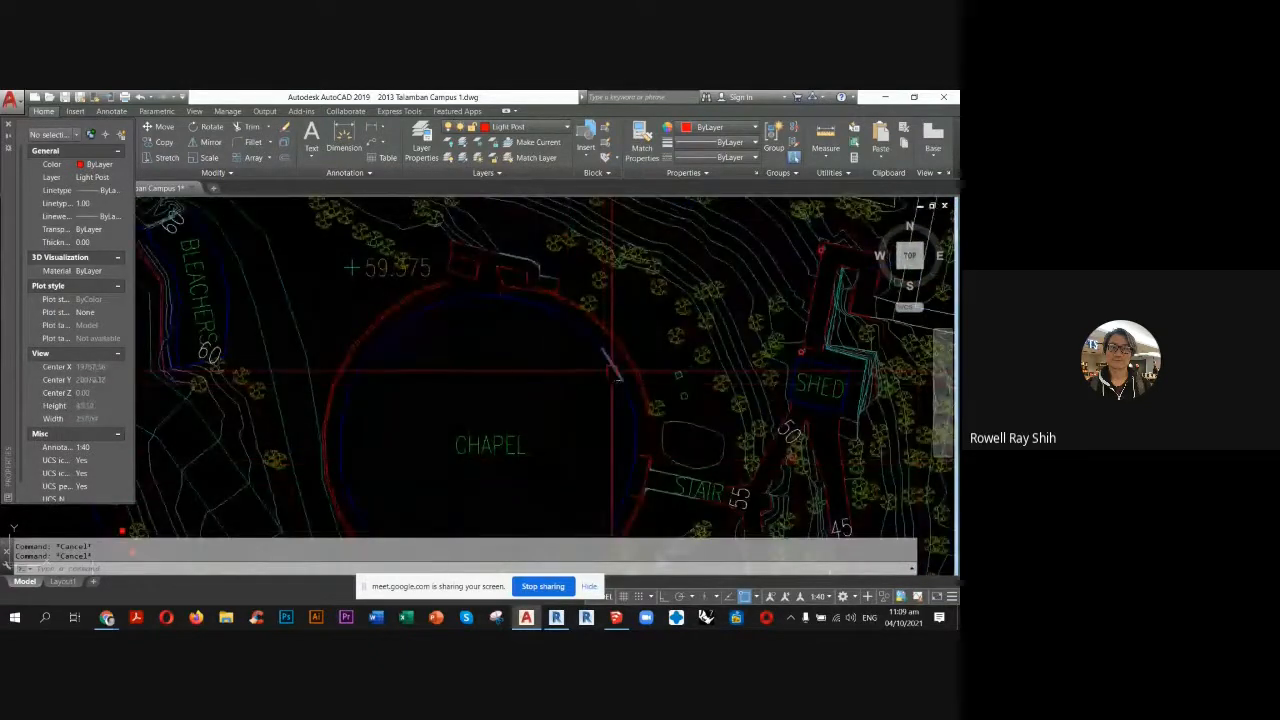
pyautogui.scroll(-4, 522, 410)
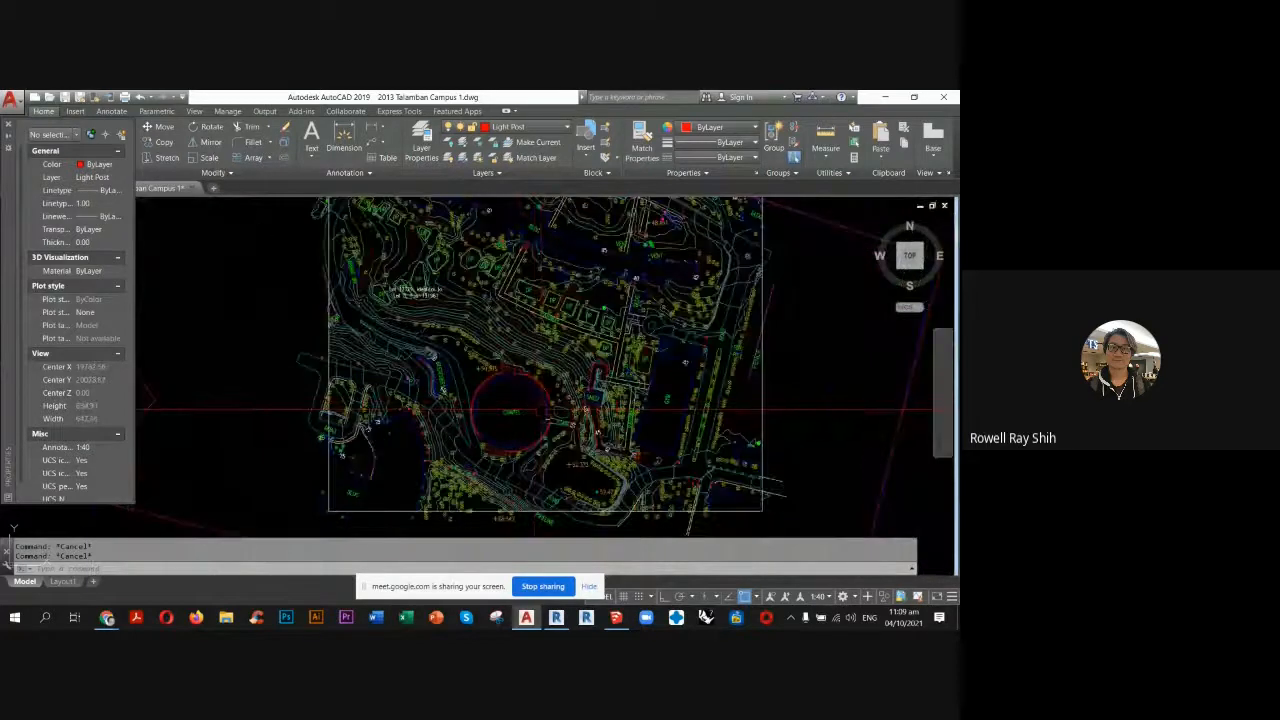
pyautogui.scroll(-2, 536, 408)
pyautogui.press('ctrl')
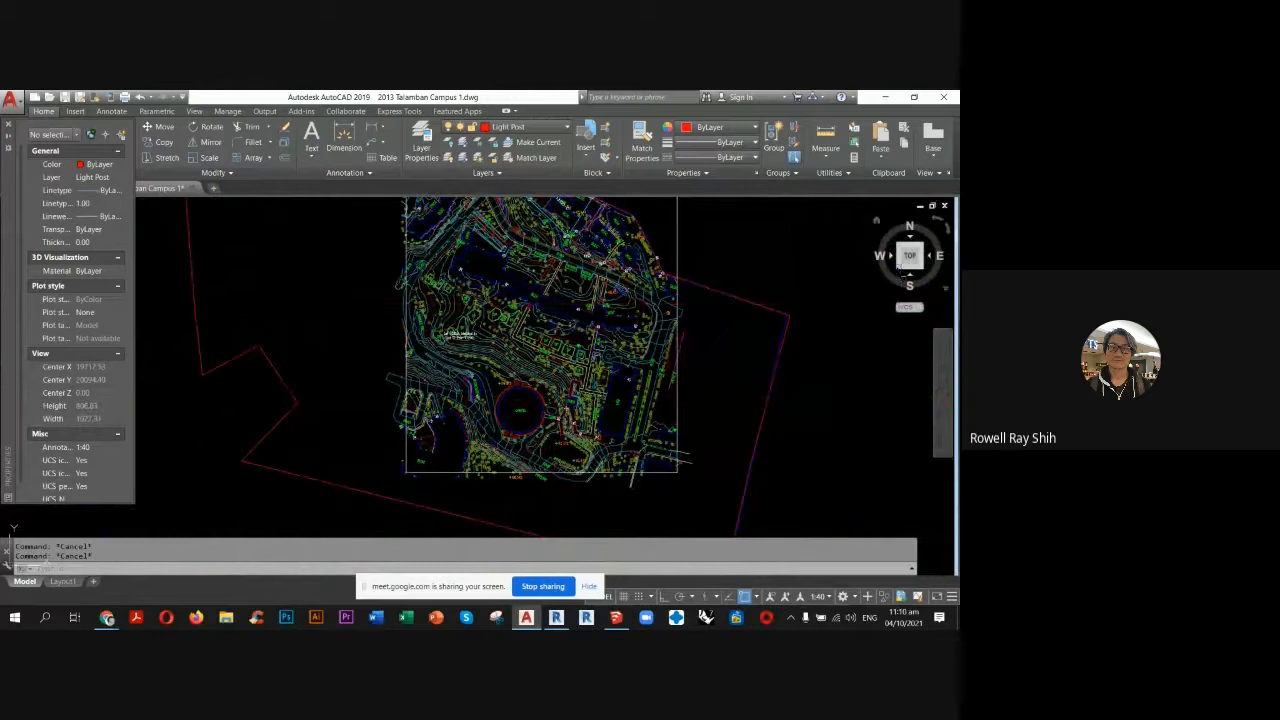
# View the survey in isometric and front elevation, and examine how the contour lines are stacked by height.
pyautogui.click(900, 272)
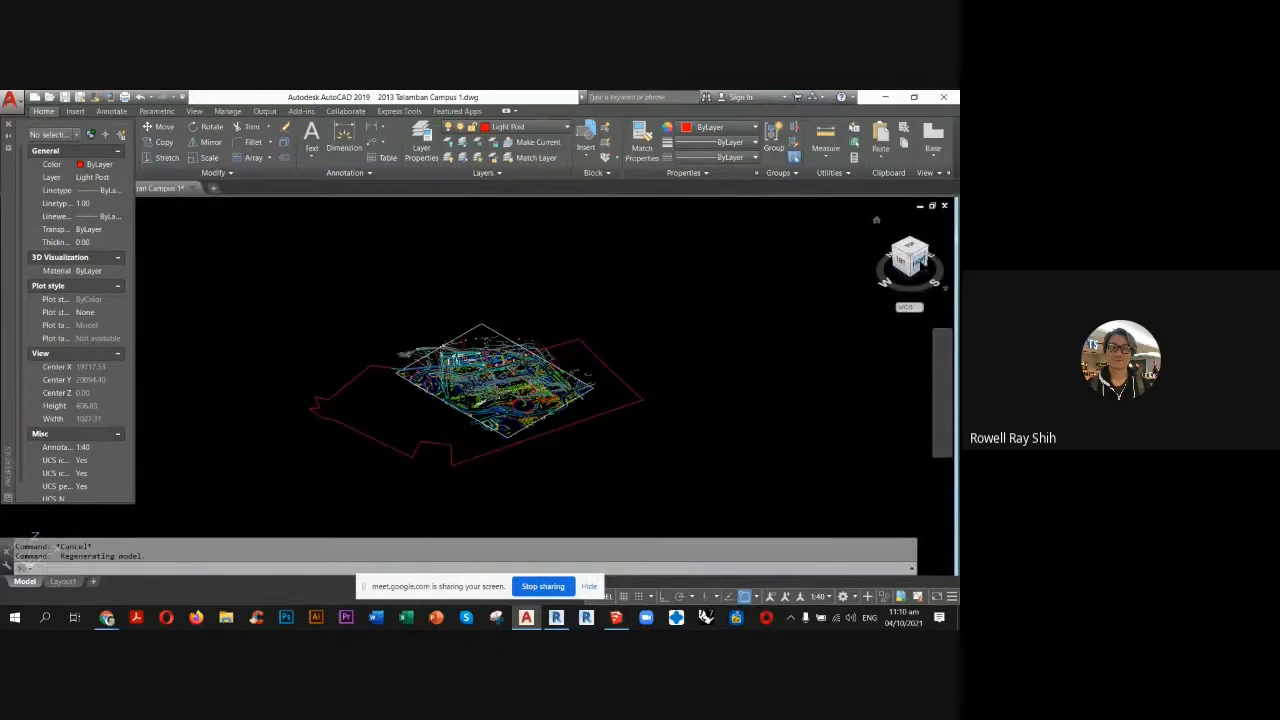
pyautogui.click(921, 265)
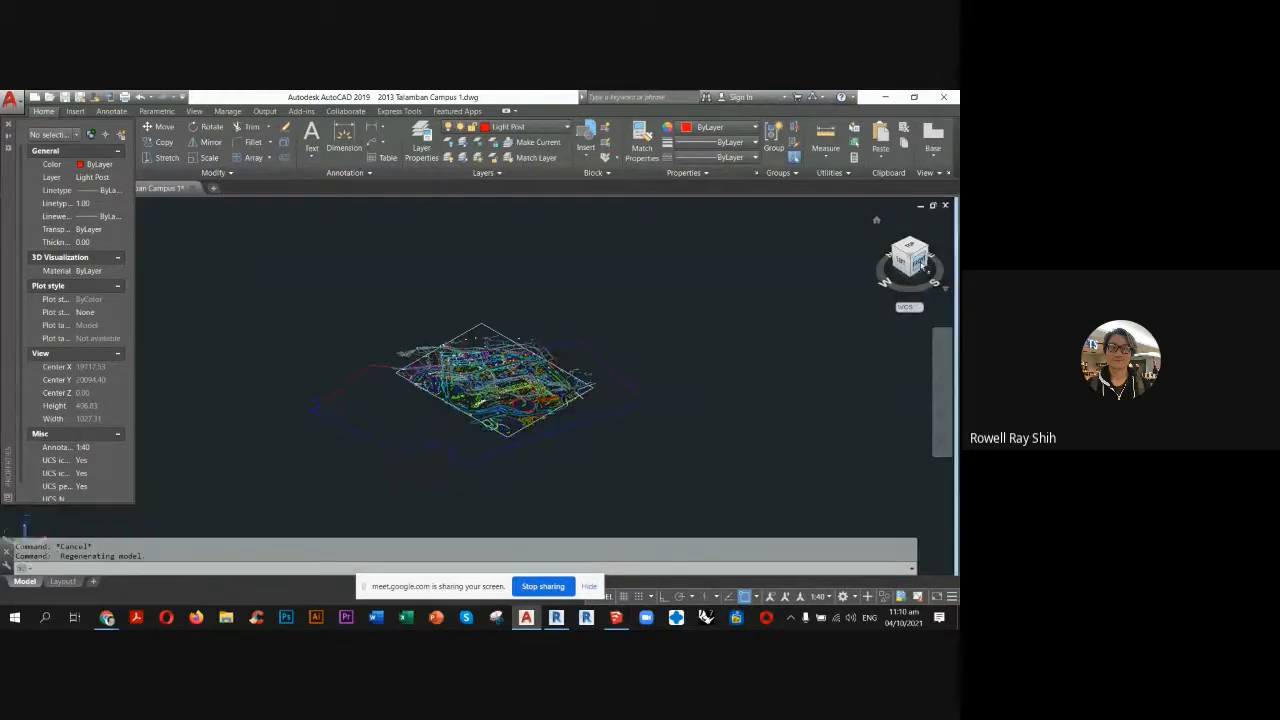
pyautogui.scroll(7, 543, 390)
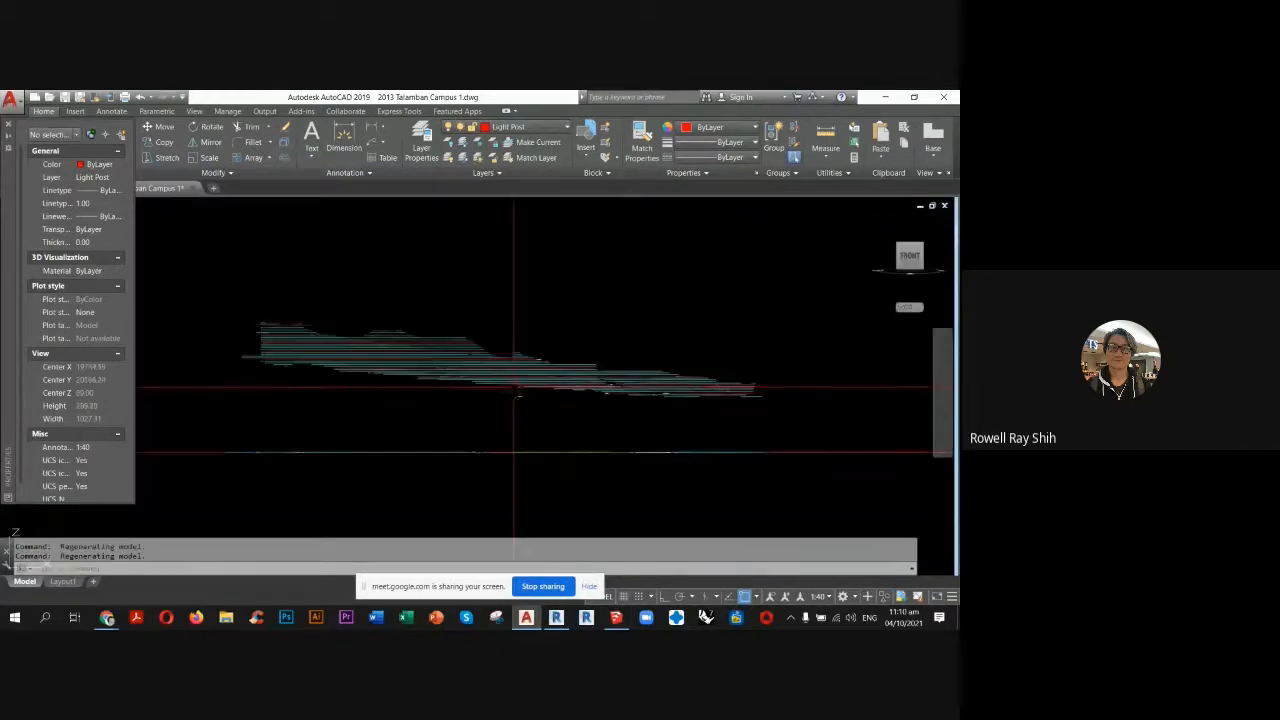
pyautogui.scroll(6, 698, 385)
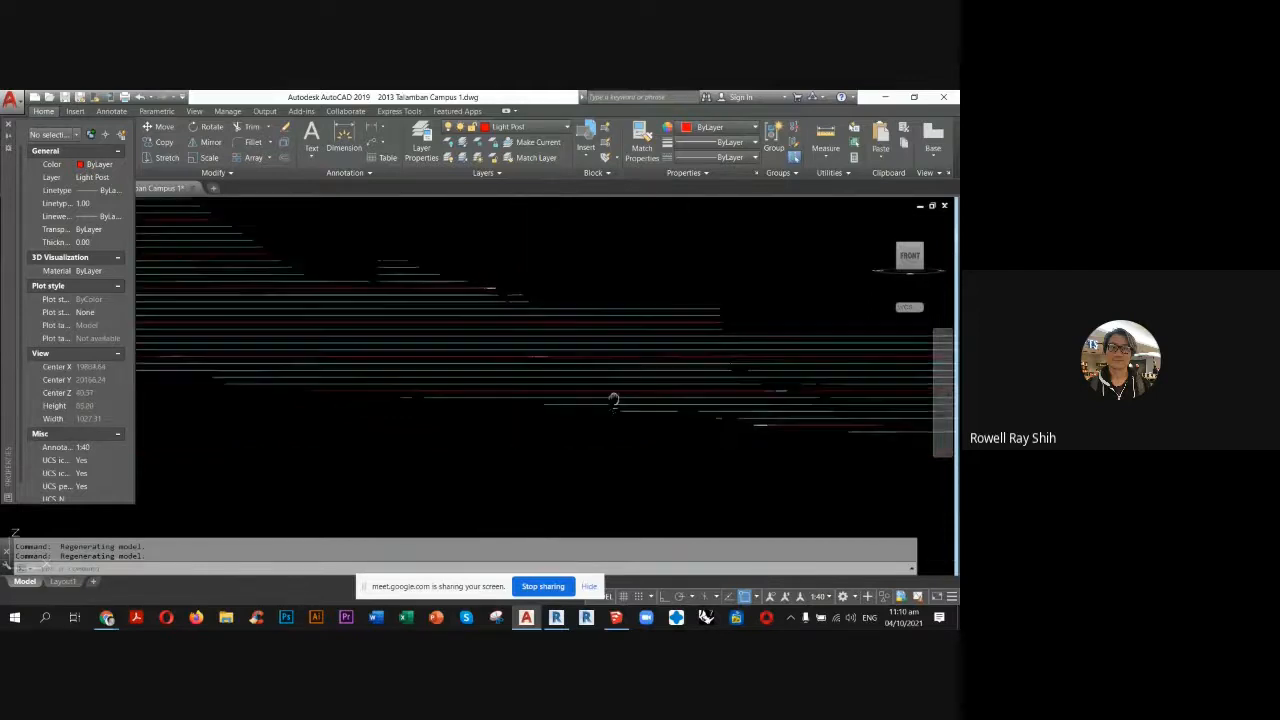
pyautogui.scroll(3, 600, 295)
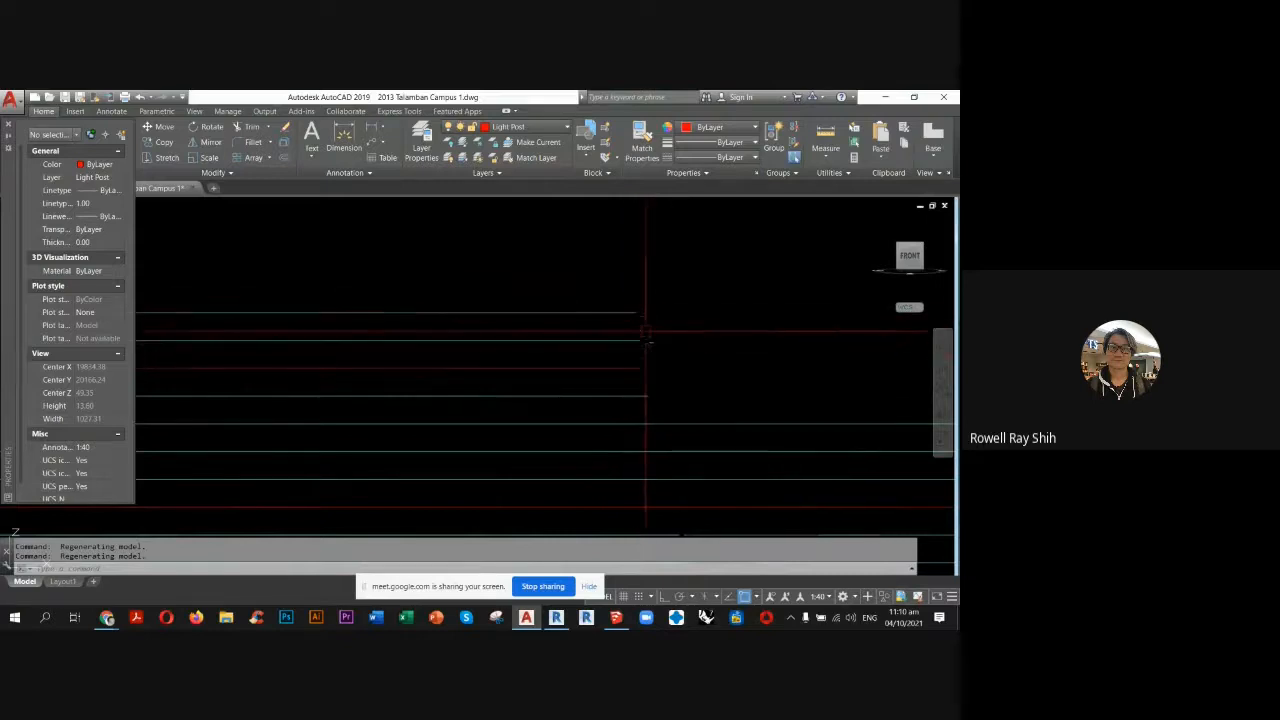
pyautogui.scroll(4, 634, 336)
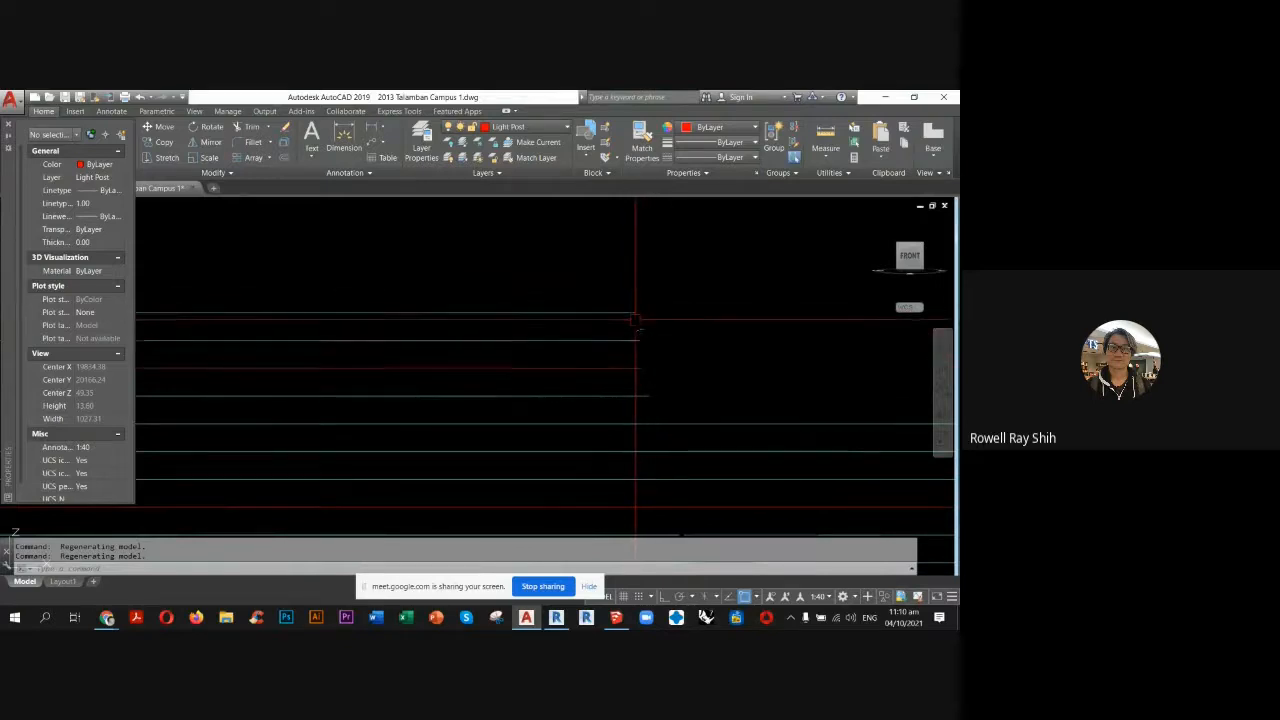
pyautogui.scroll(-12, 630, 341)
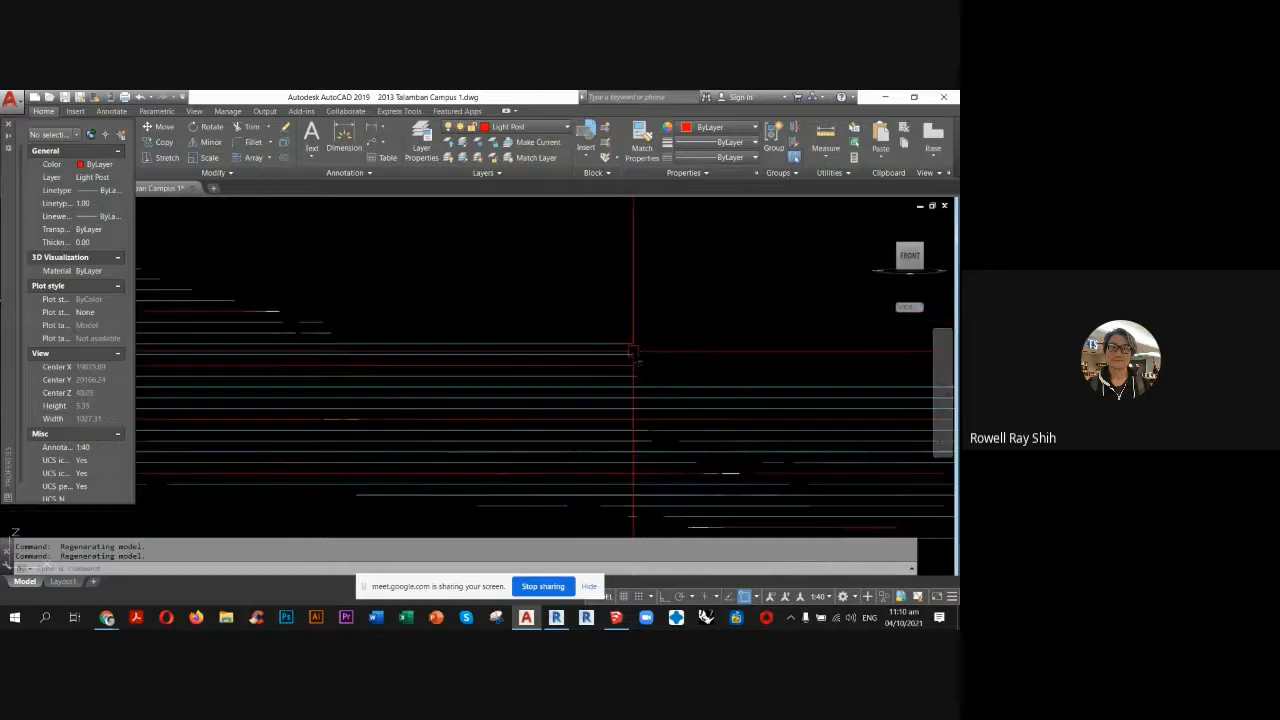
# Tilt the whole survey slightly off its front elevation to compare the raised contour lines with the flat plan linework.
pyautogui.scroll(-3, 609, 334)
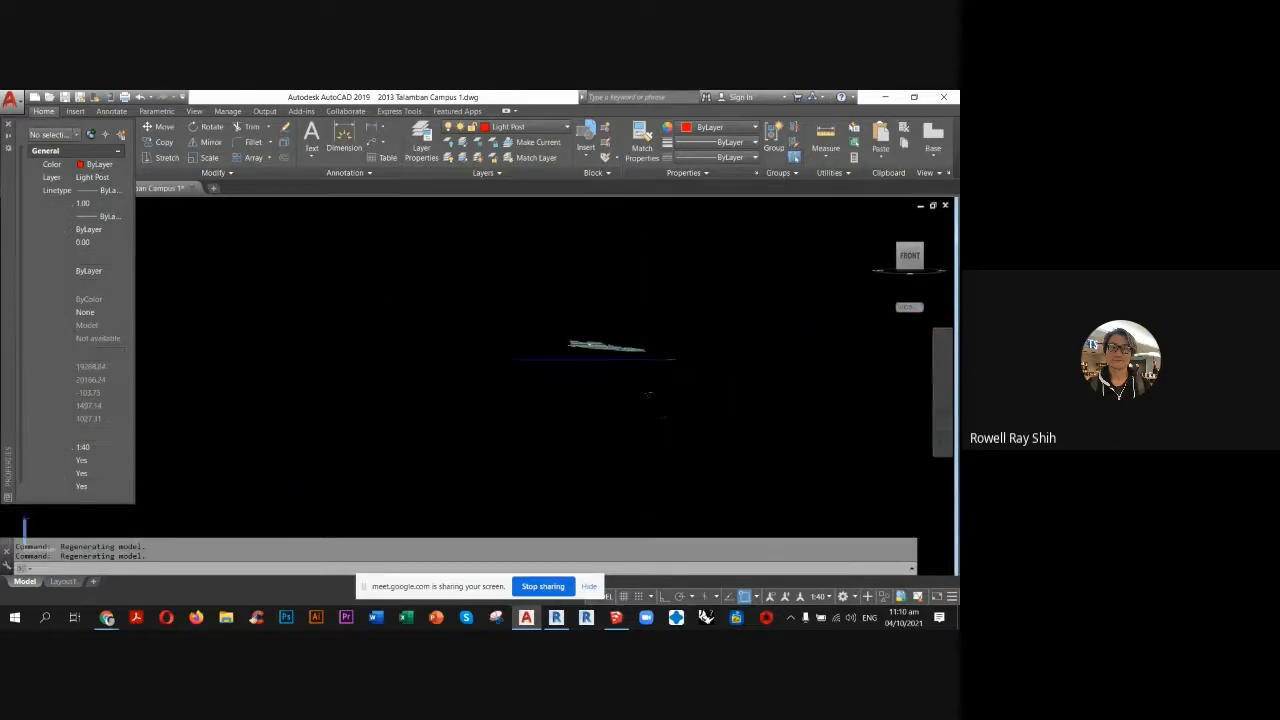
pyautogui.keyDown('shift'); pyautogui.moveTo(660, 413); pyautogui.dragTo(656, 384, button='middle'); pyautogui.keyUp('shift')
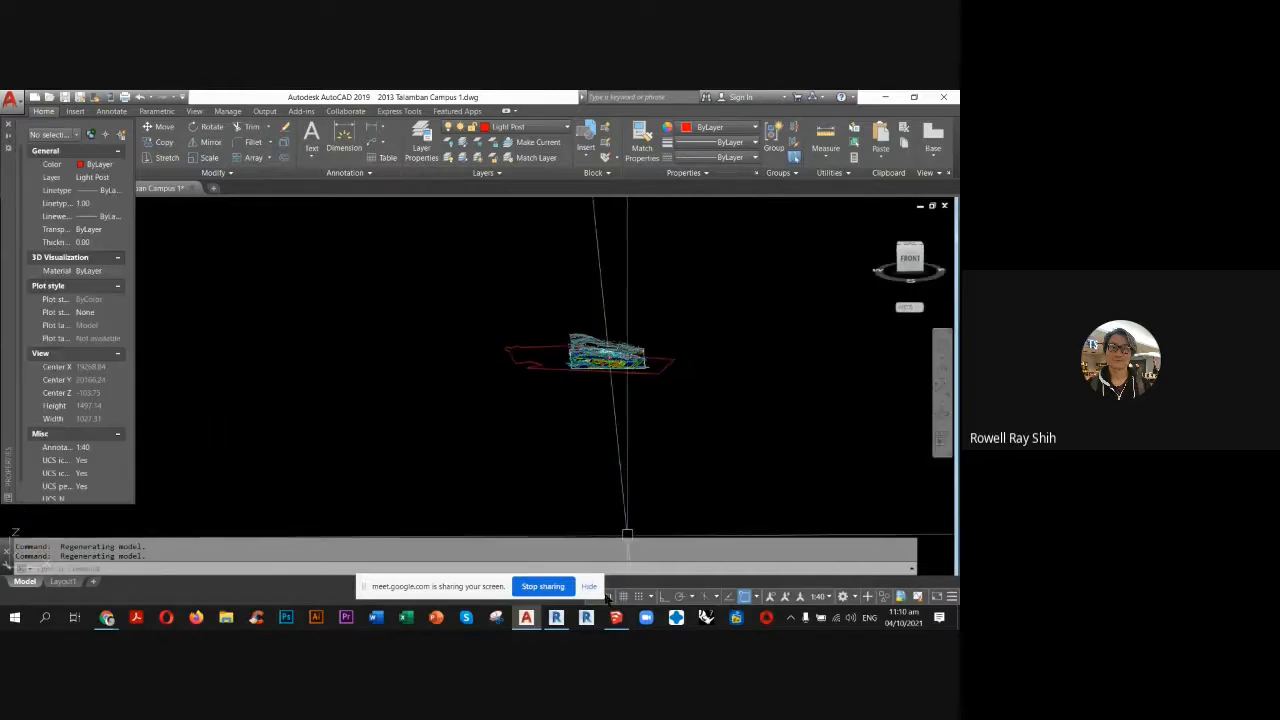
# Switch to Revit and examine the Project1 terrain in a corner 3D view with its surfaces displayed in colour.
pyautogui.click(558, 618)
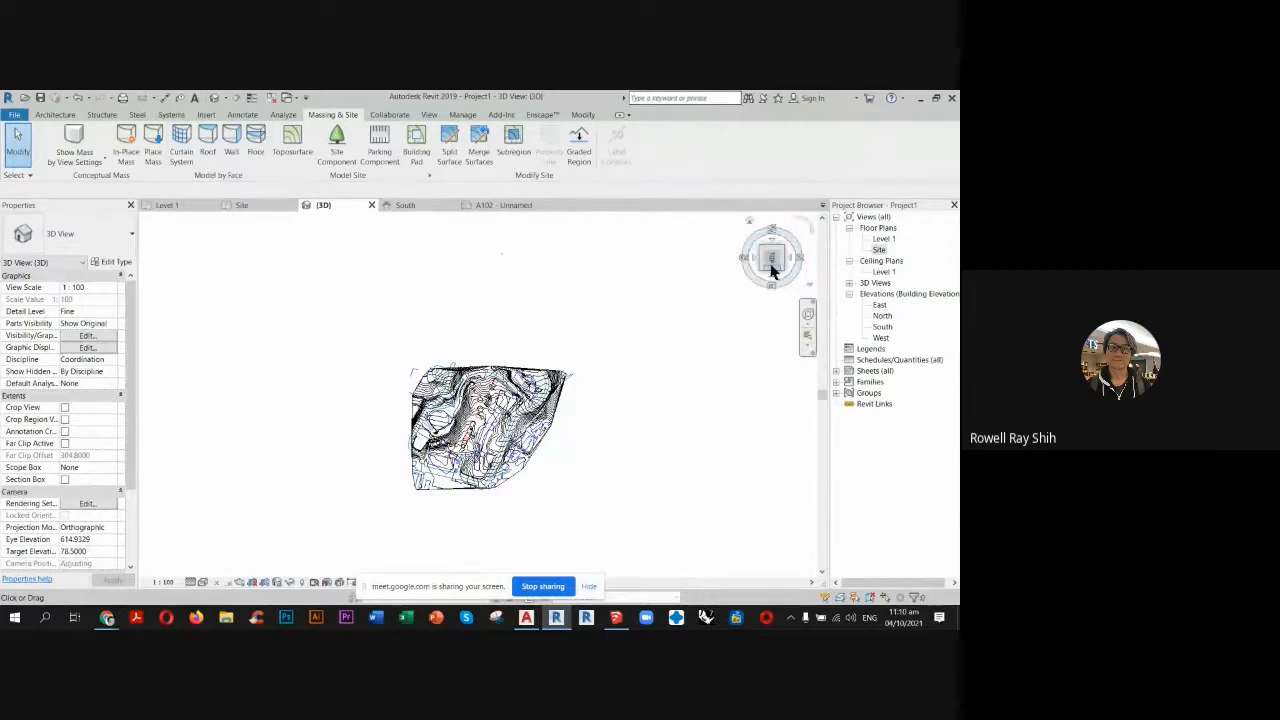
pyautogui.click(800, 222)
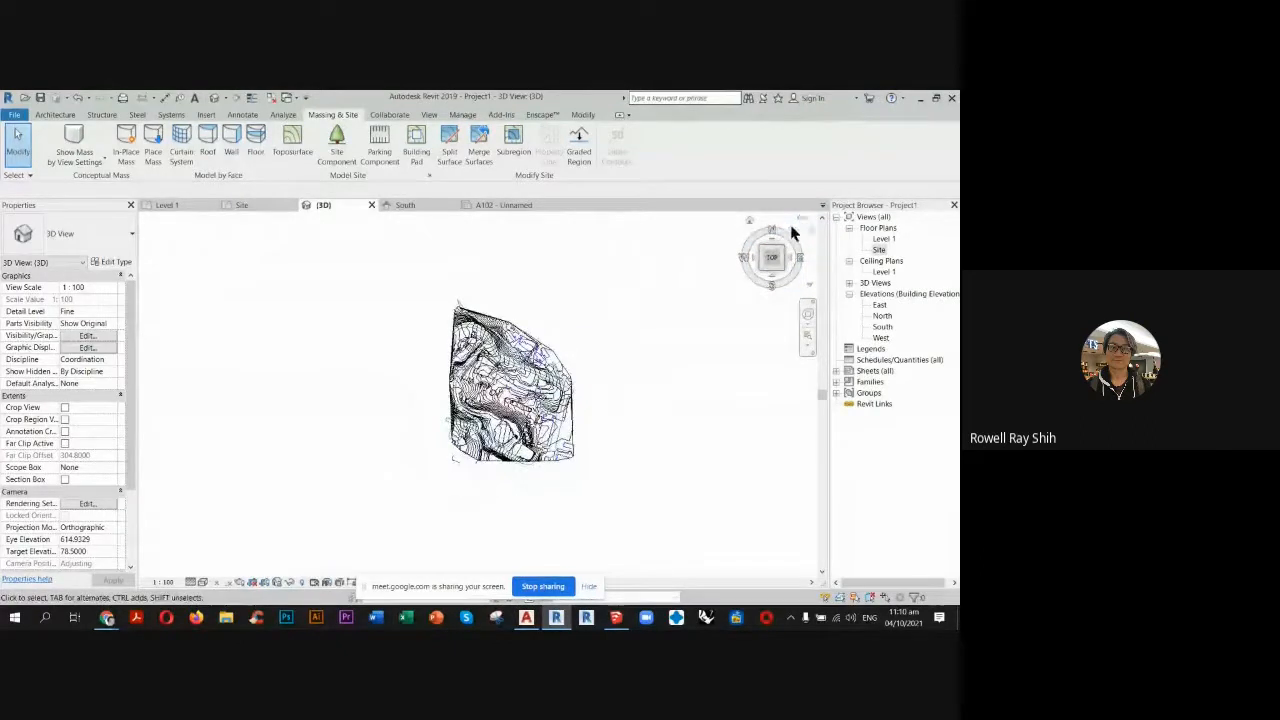
pyautogui.click(740, 294)
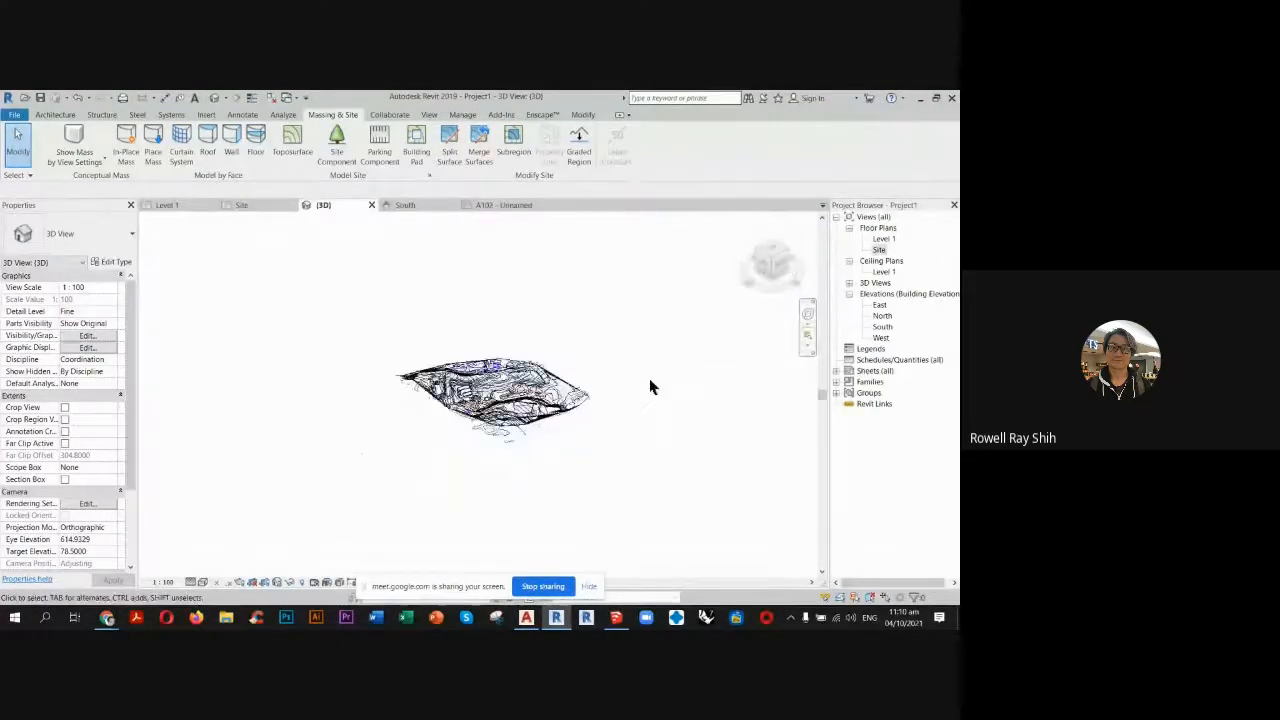
pyautogui.click(200, 585)
pyautogui.click(205, 530)
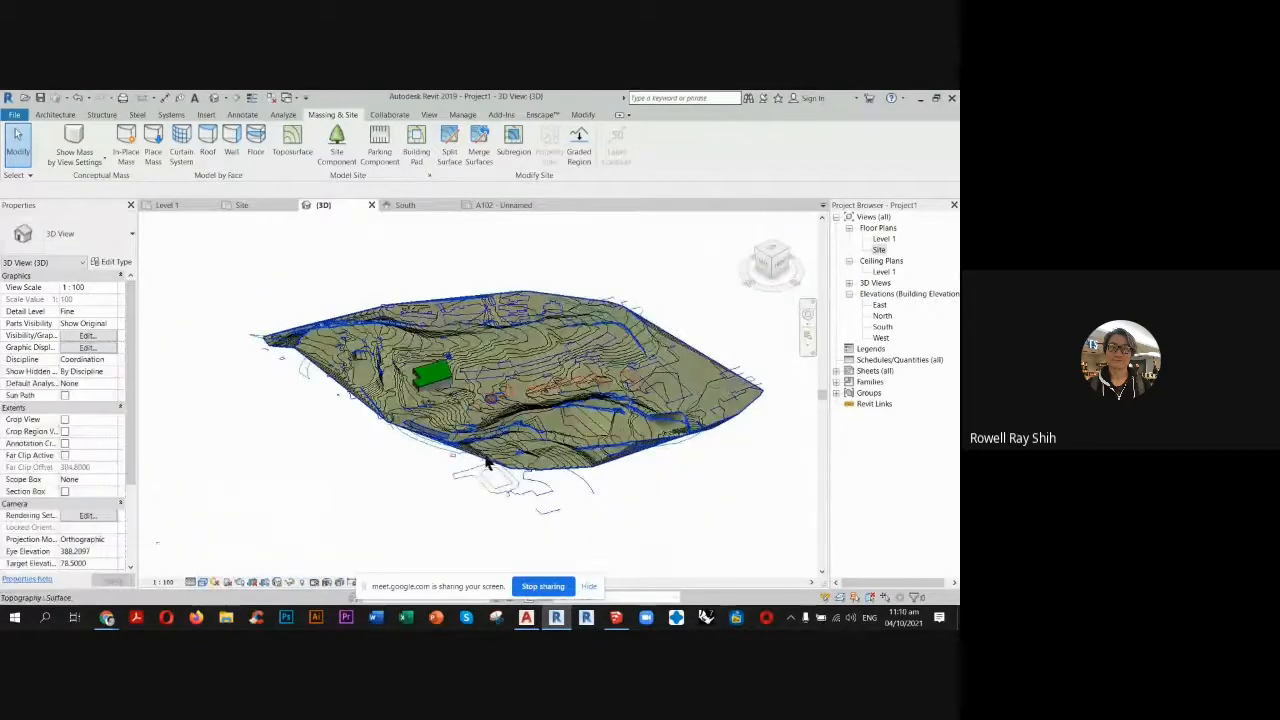
pyautogui.scroll(2, 475, 458)
pyautogui.moveTo(476, 455)
pyautogui.keyDown('shift'); pyautogui.mouseDown(button='middle')
pyautogui.moveTo(474, 418)
pyautogui.moveTo(492, 436)
pyautogui.mouseUp(button='middle'); pyautogui.keyUp('shift')
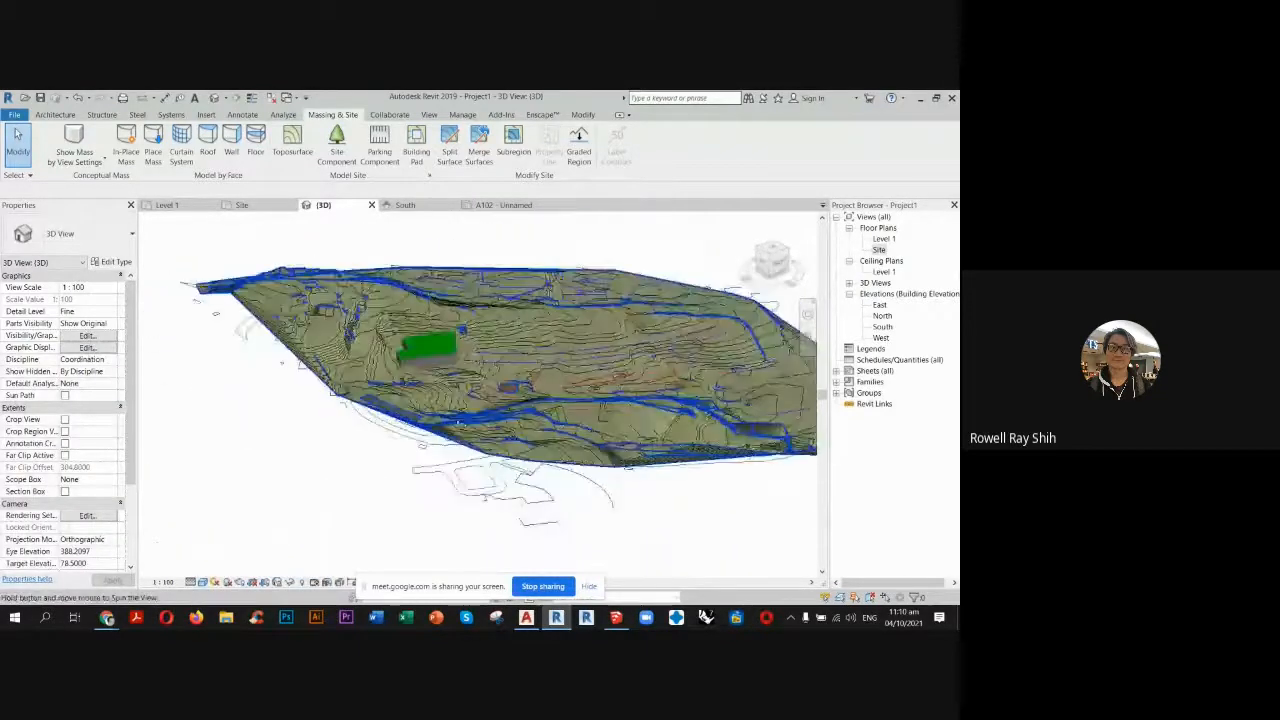
# Close all open views of Project1 and discard its changes.
pyautogui.click(371, 205)
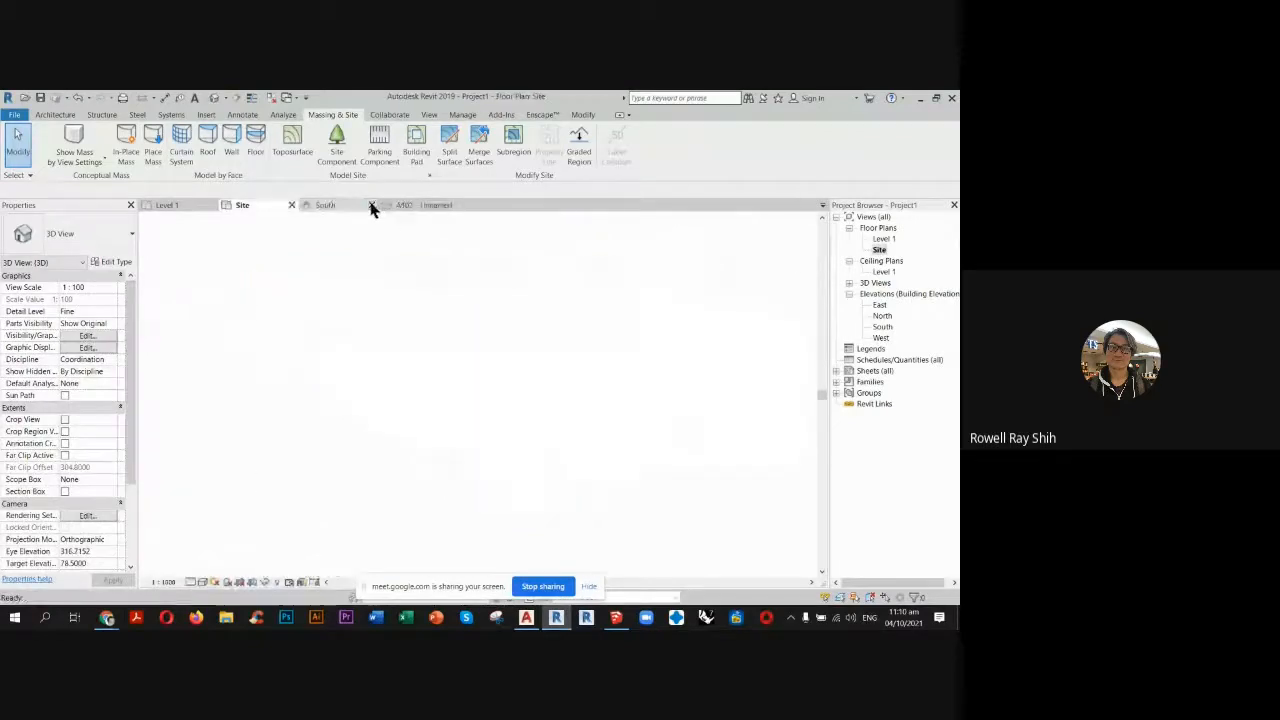
pyautogui.click(291, 205)
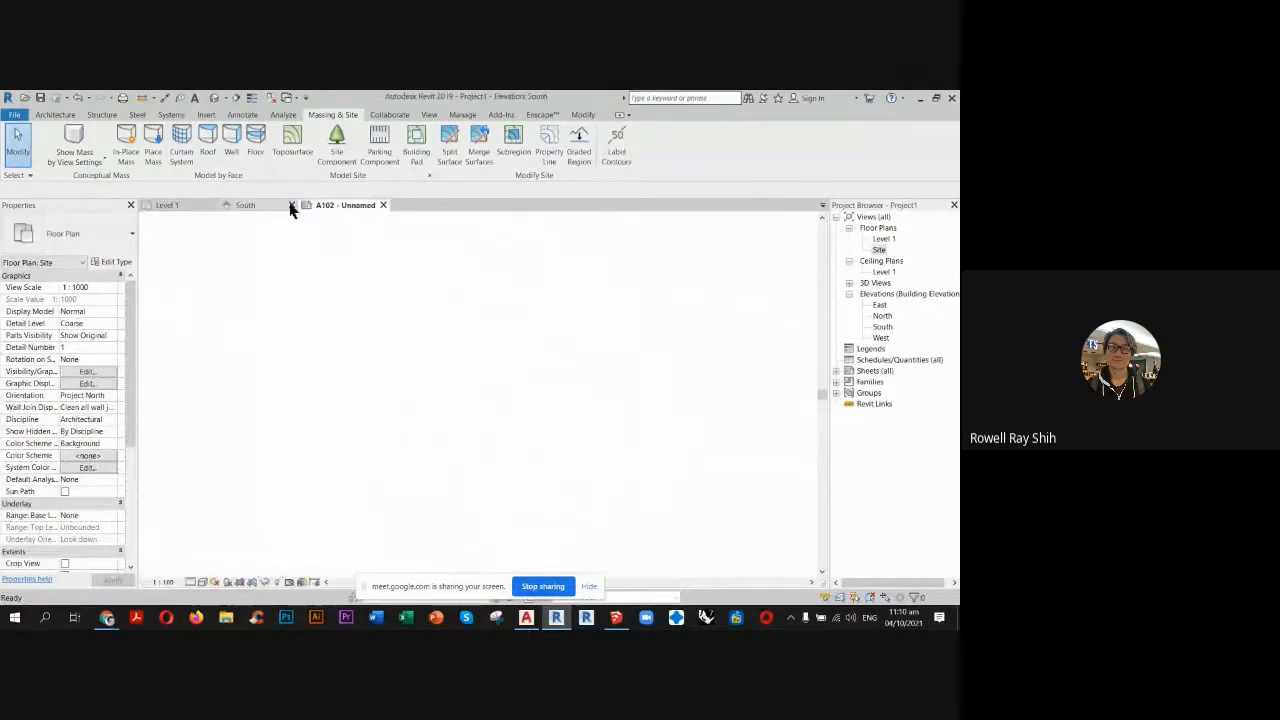
pyautogui.click(291, 205)
pyautogui.click(302, 206)
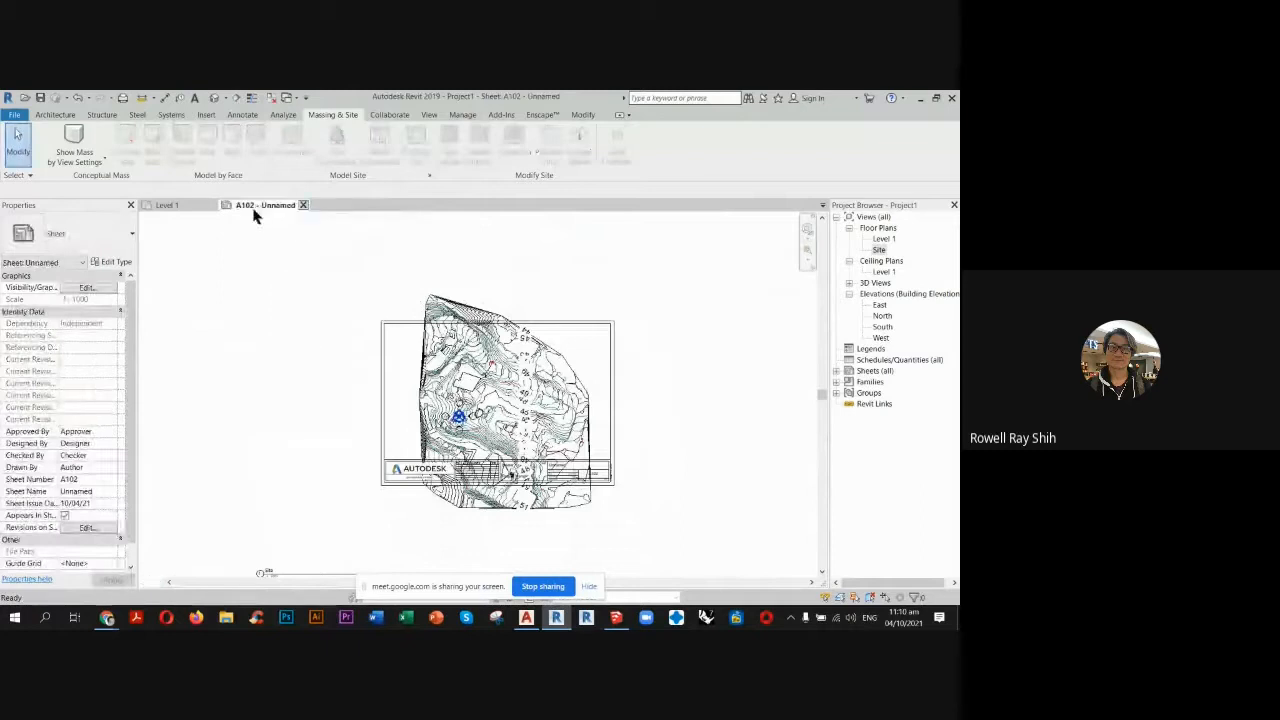
pyautogui.click(211, 205)
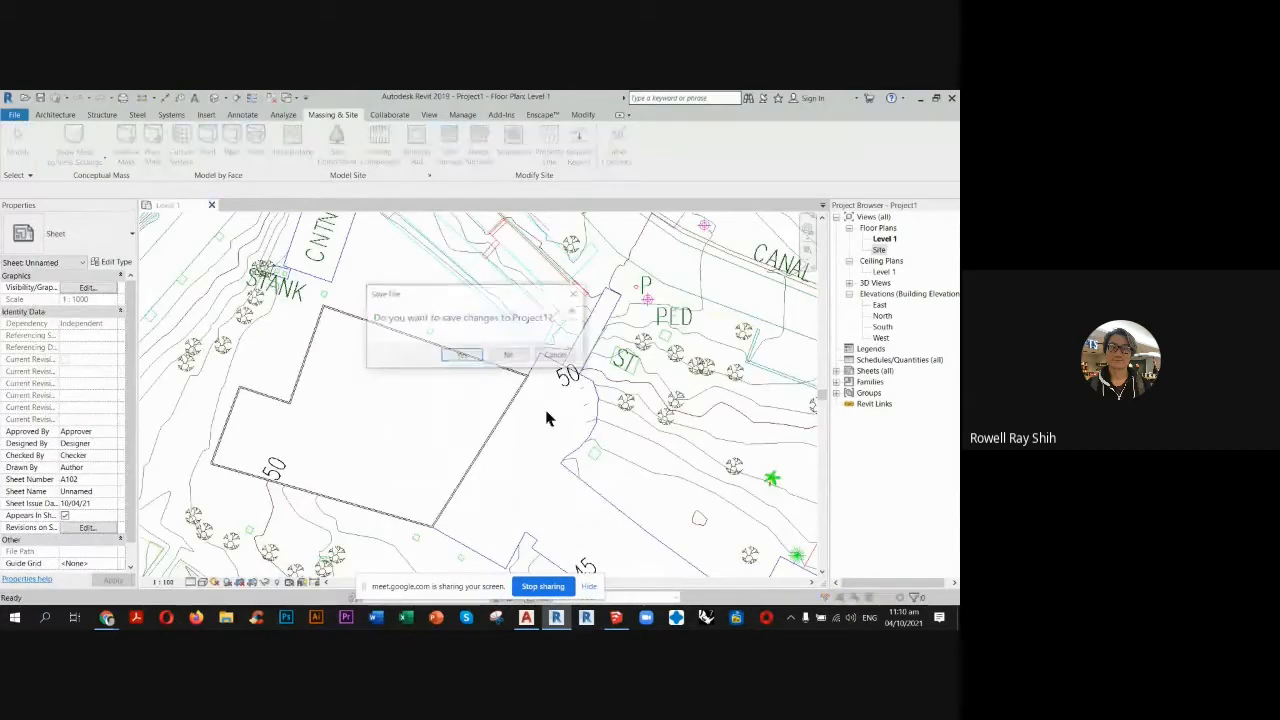
pyautogui.click(508, 355)
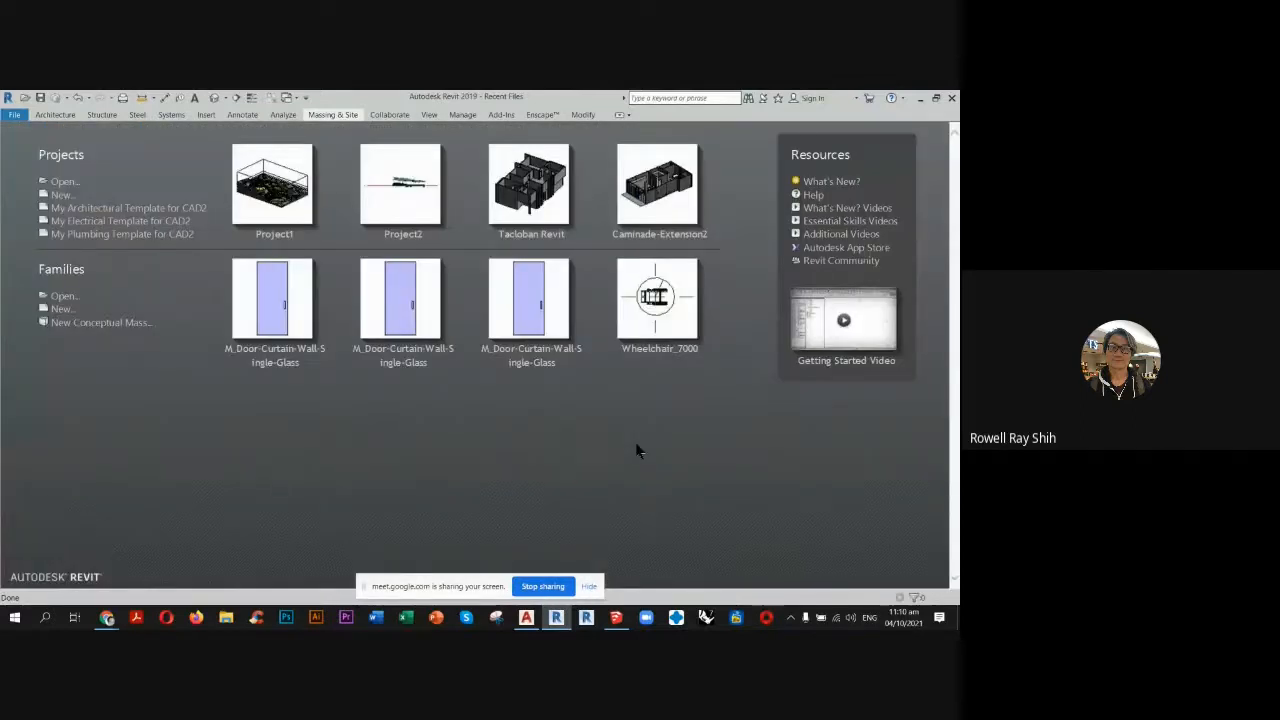
# Start a new project from My Architectural Template for CAD2.
pyautogui.click(136, 211)
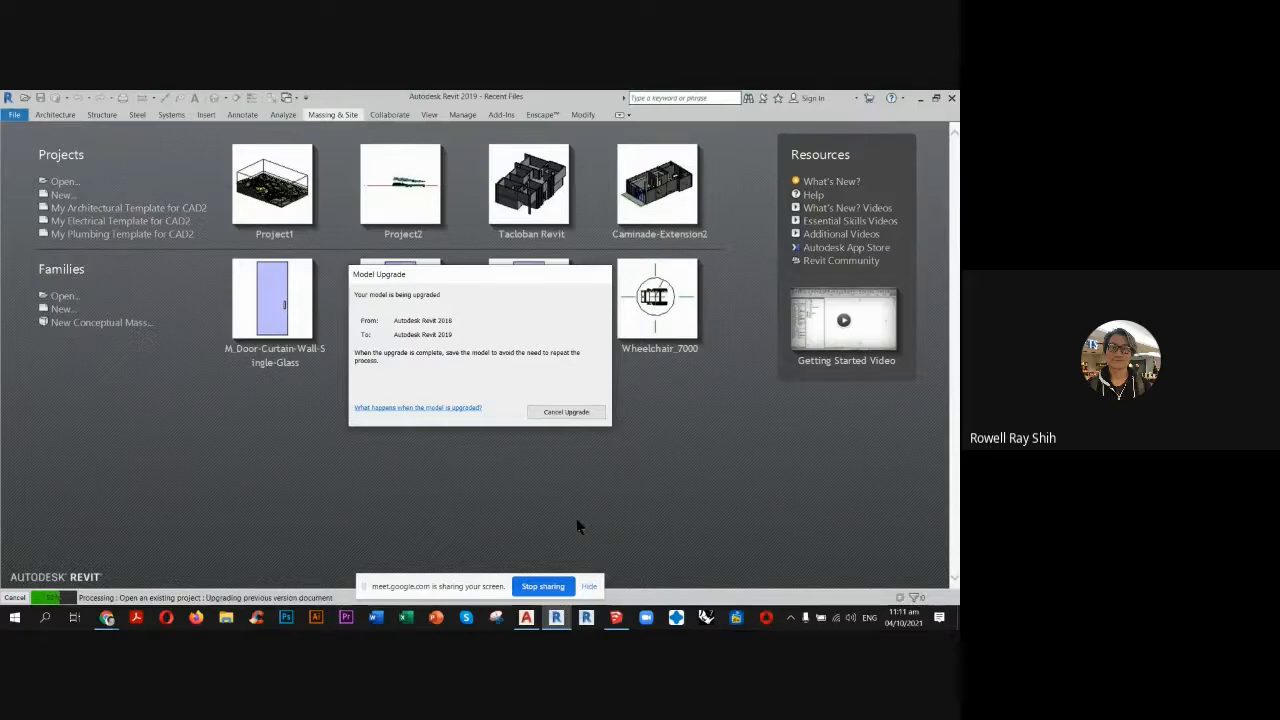
pyautogui.click(618, 618)
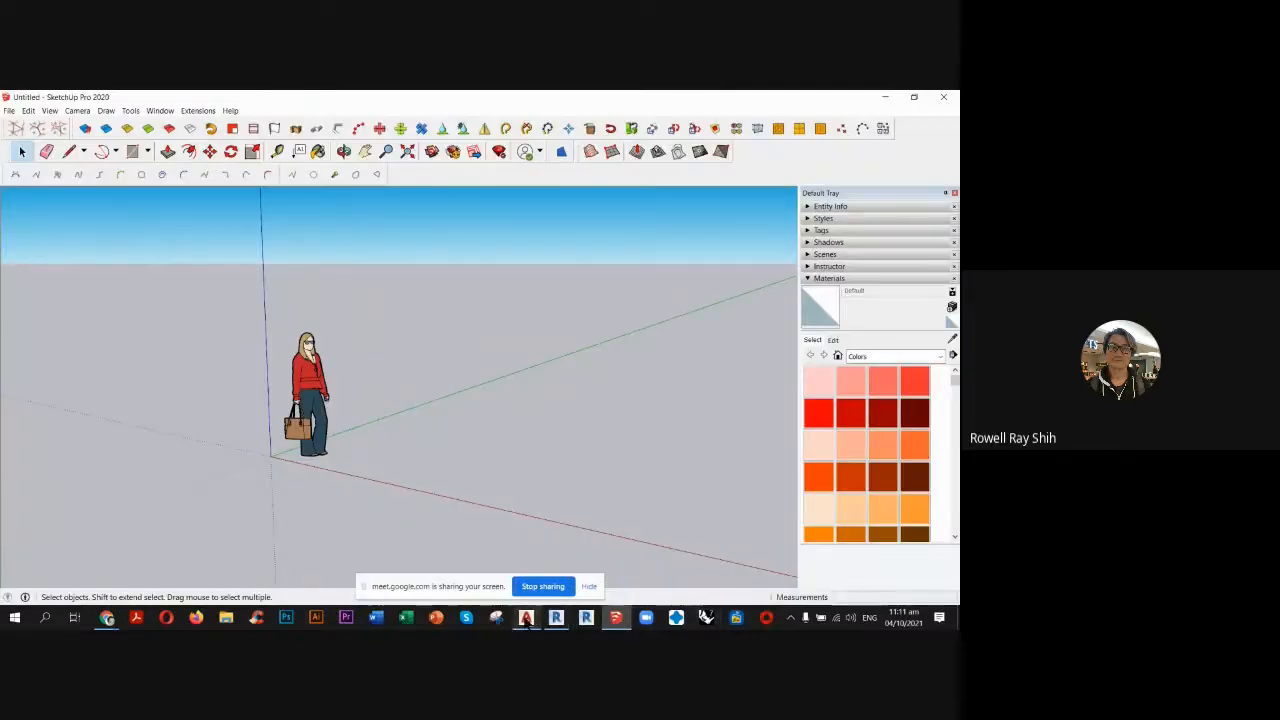
pyautogui.click(557, 618)
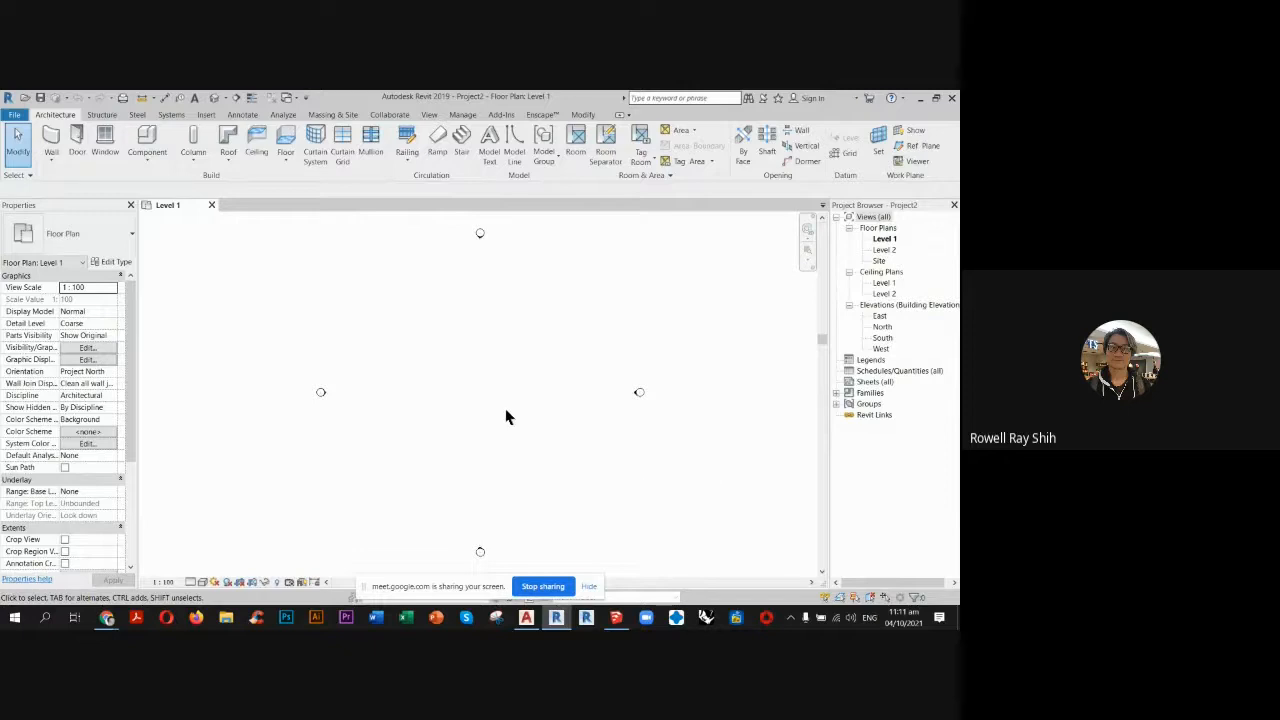
# Set the project's length units to meters to suit the AutoCAD survey drawing.
pyautogui.press('u')
pyautogui.press('n')
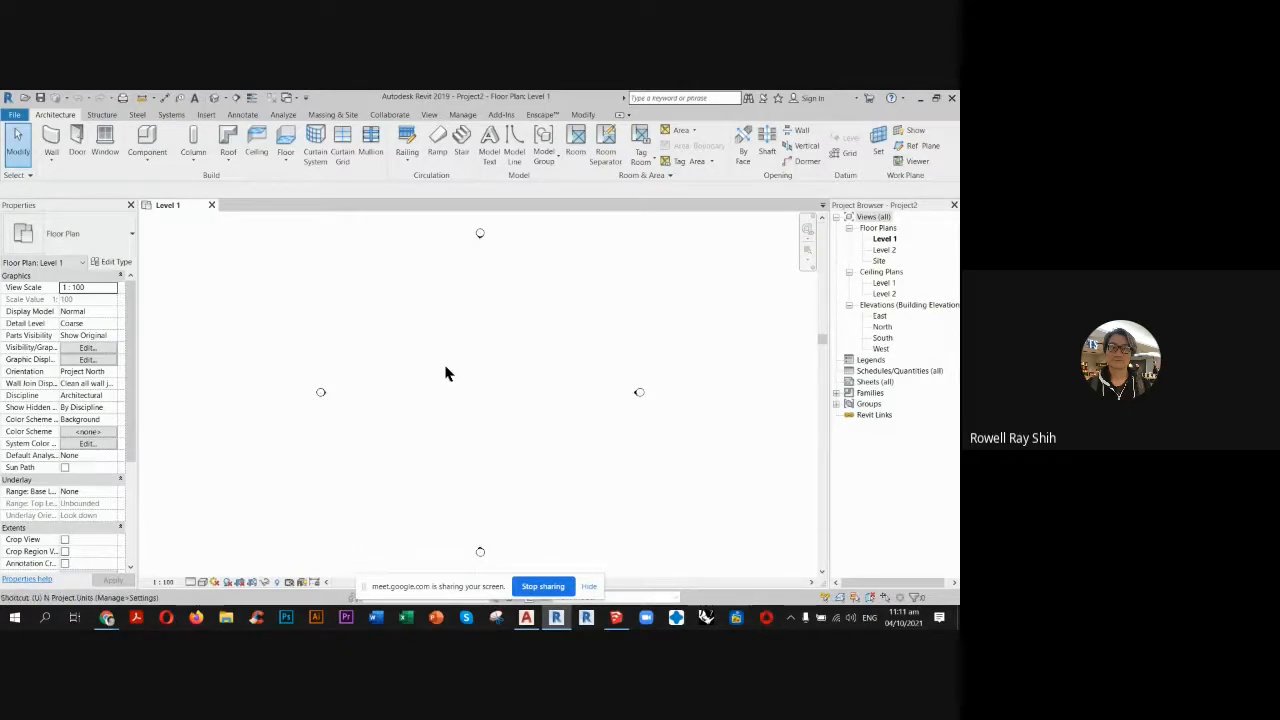
pyautogui.click(528, 618)
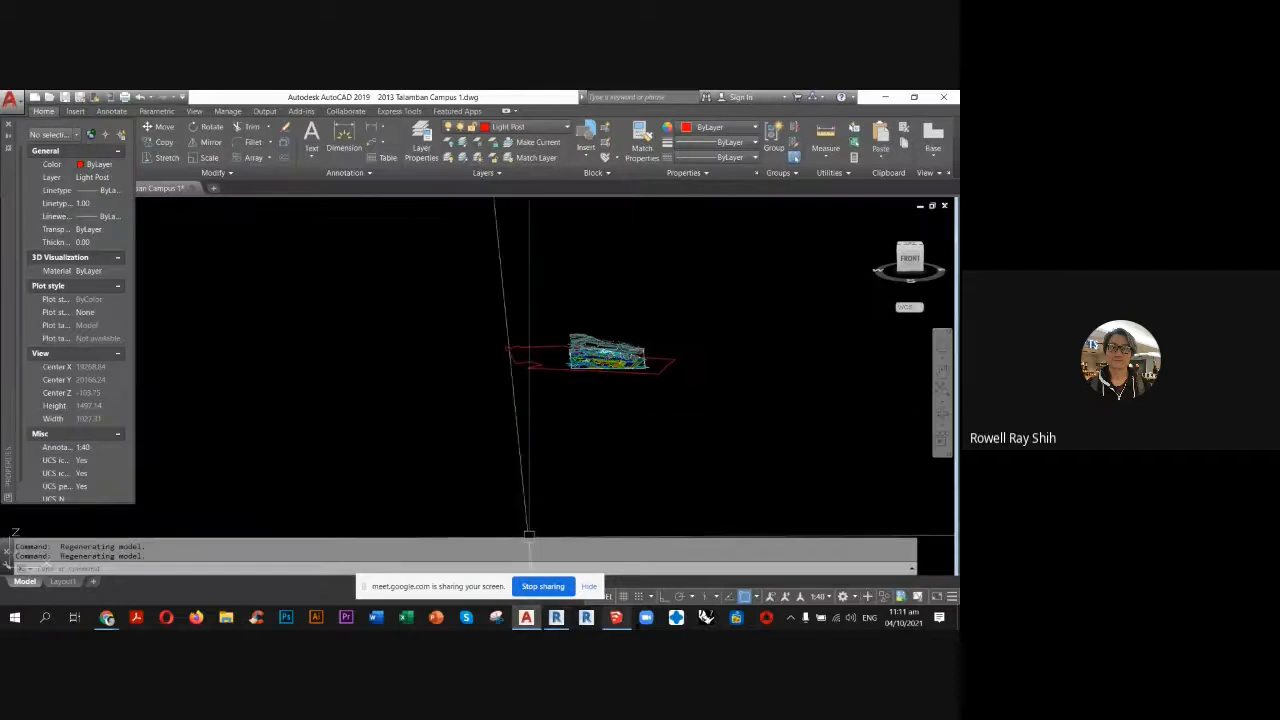
pyautogui.click(556, 618)
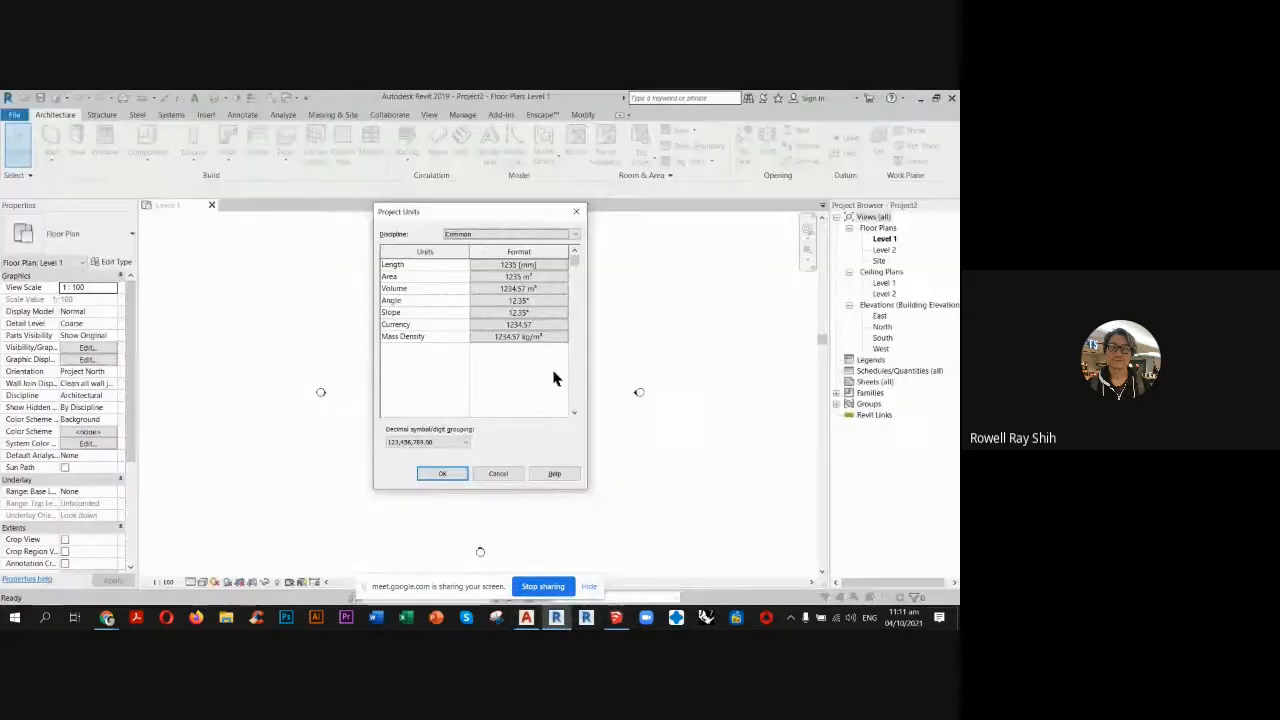
pyautogui.click(553, 265)
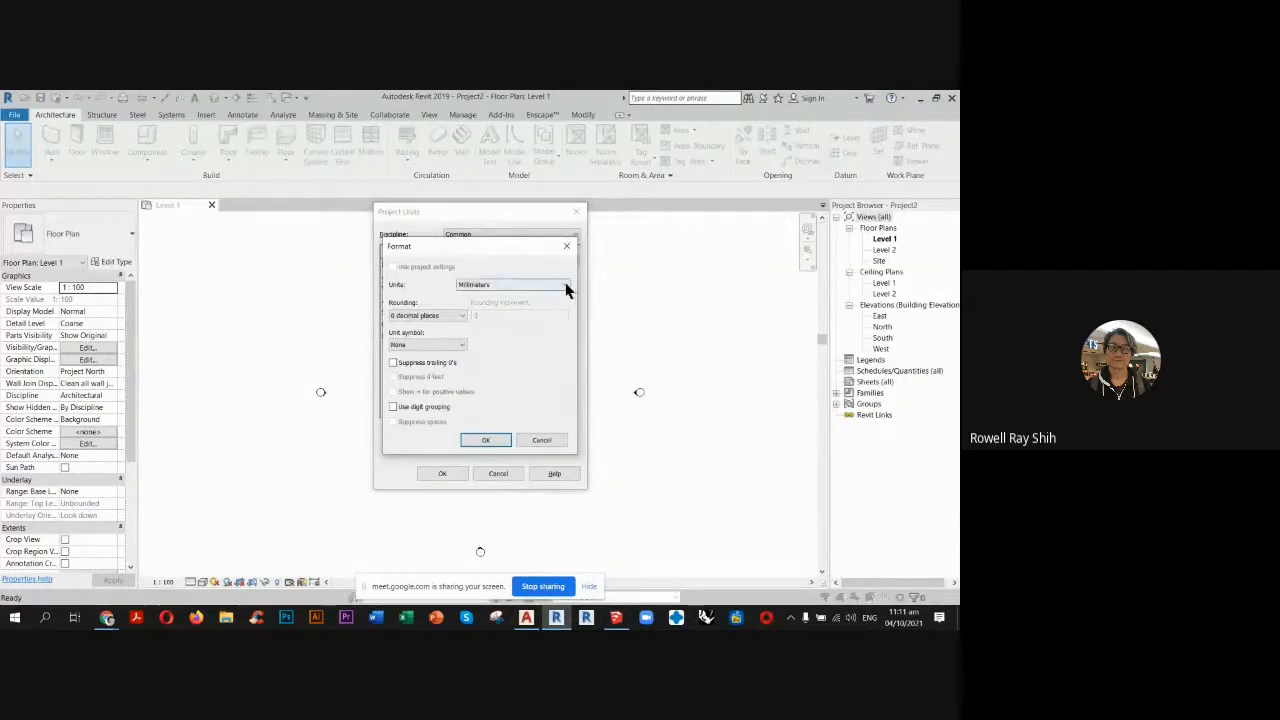
pyautogui.click(566, 285)
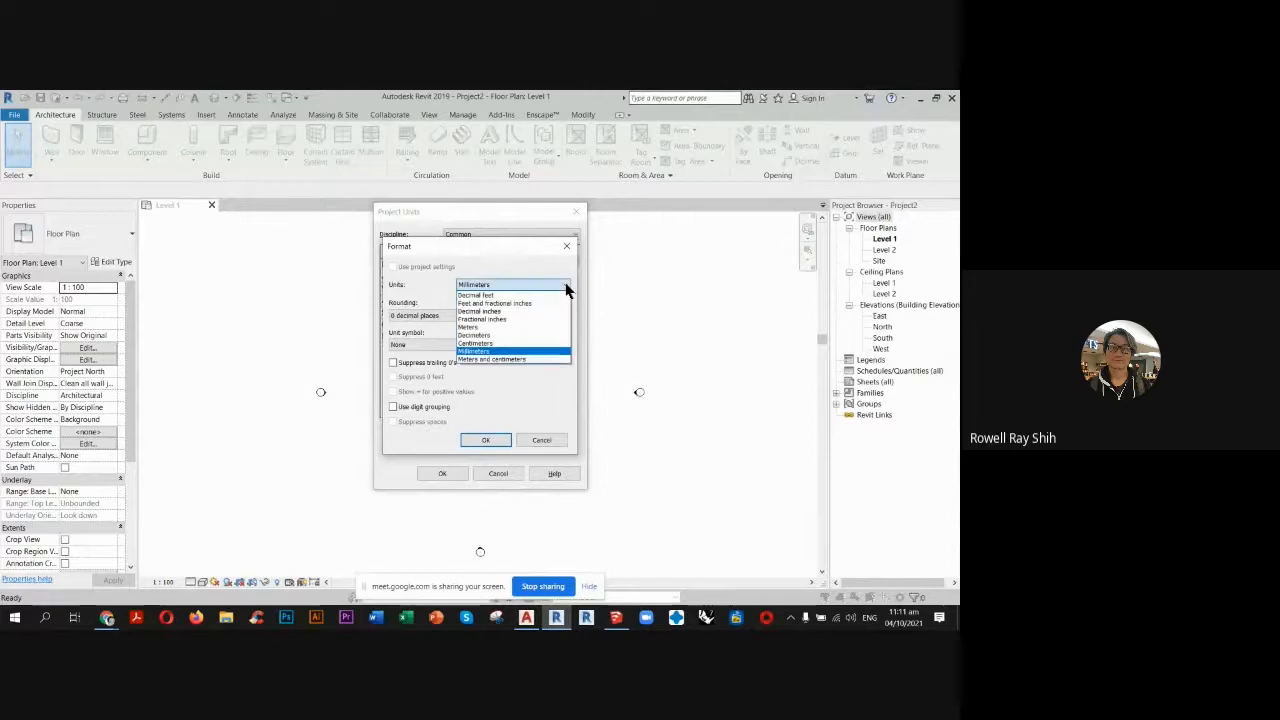
pyautogui.click(490, 328)
pyautogui.click(481, 441)
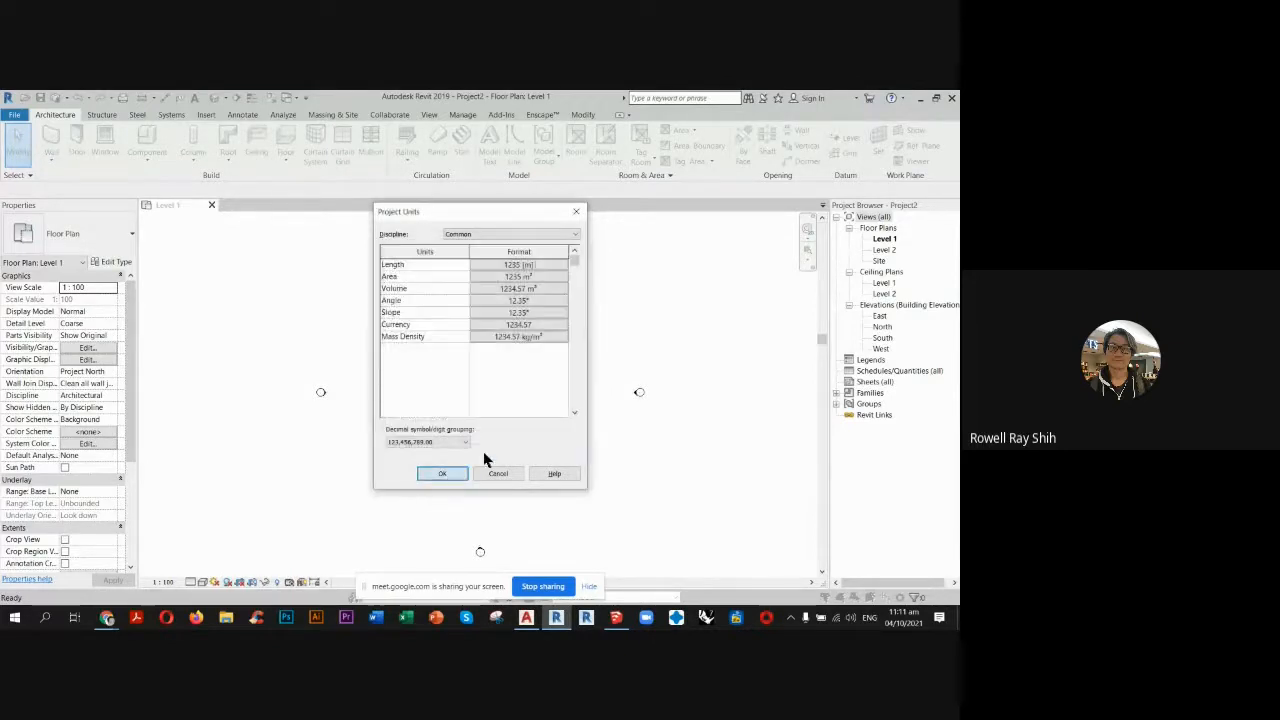
pyautogui.click(442, 473)
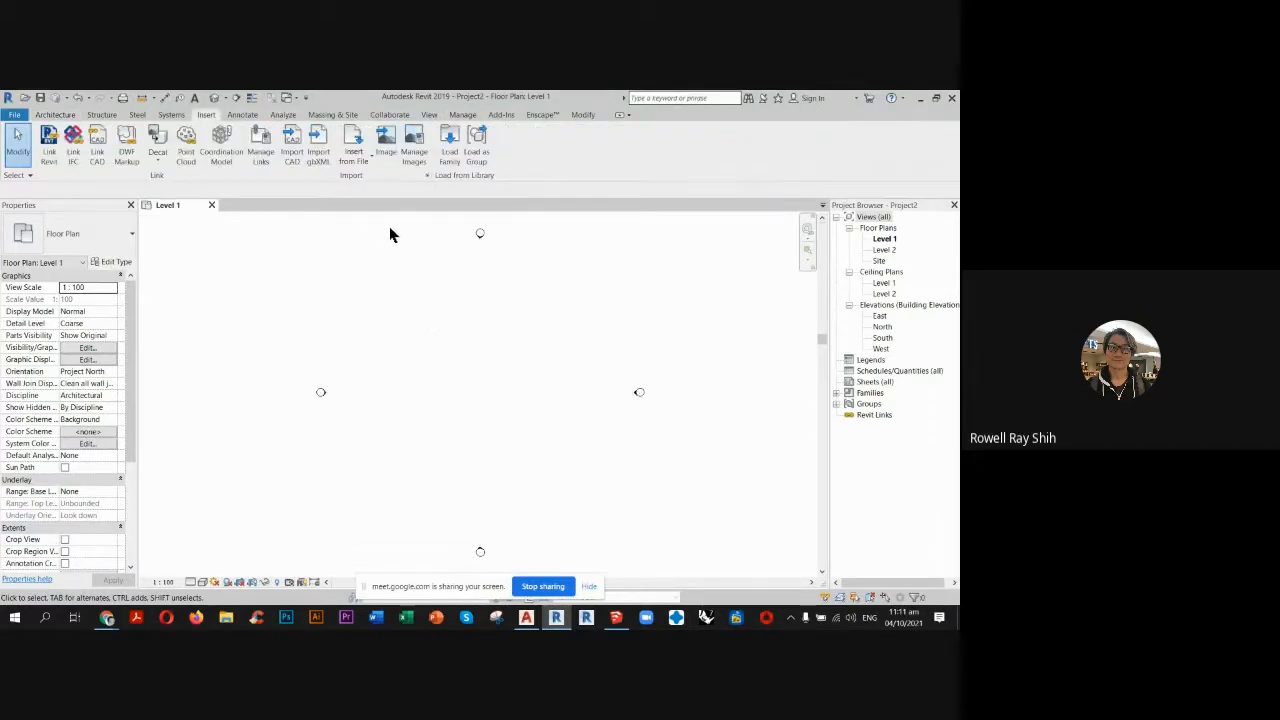
# Import the CAD file 2013 Talamban Campus 1 into the Level 1 plan and show its full lot boundary.
pyautogui.click(299, 153)
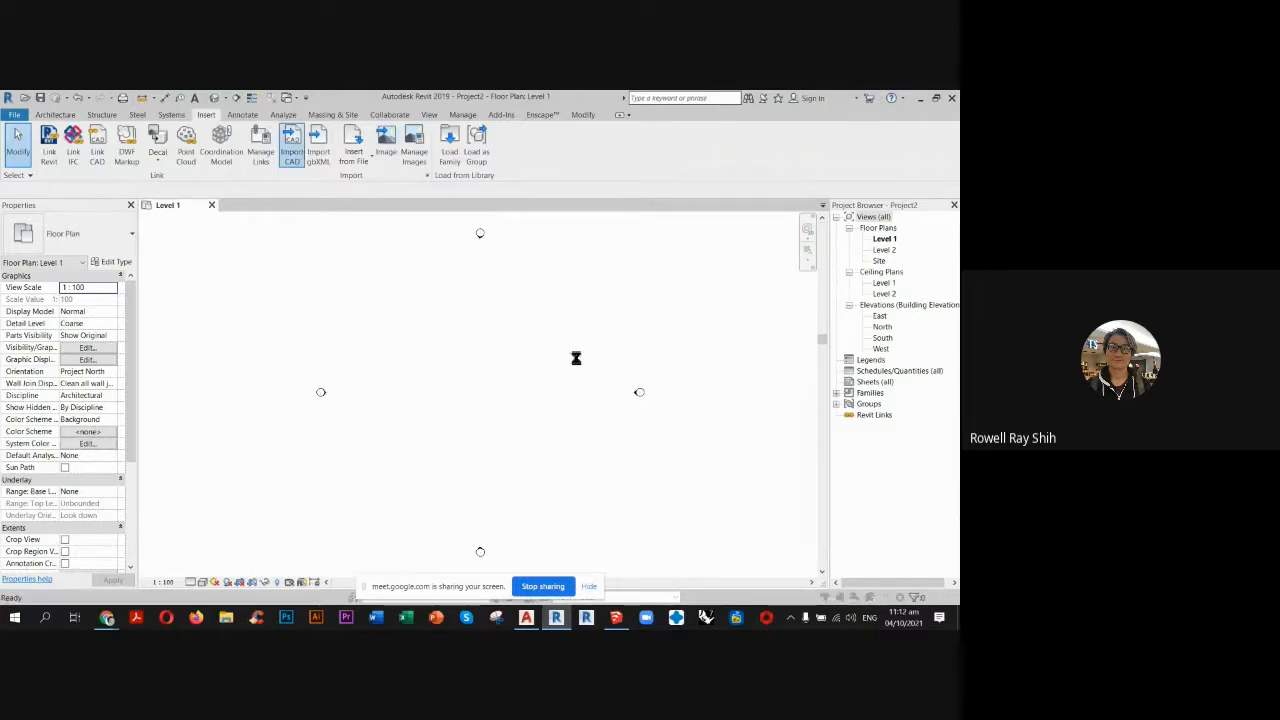
pyautogui.click(414, 254)
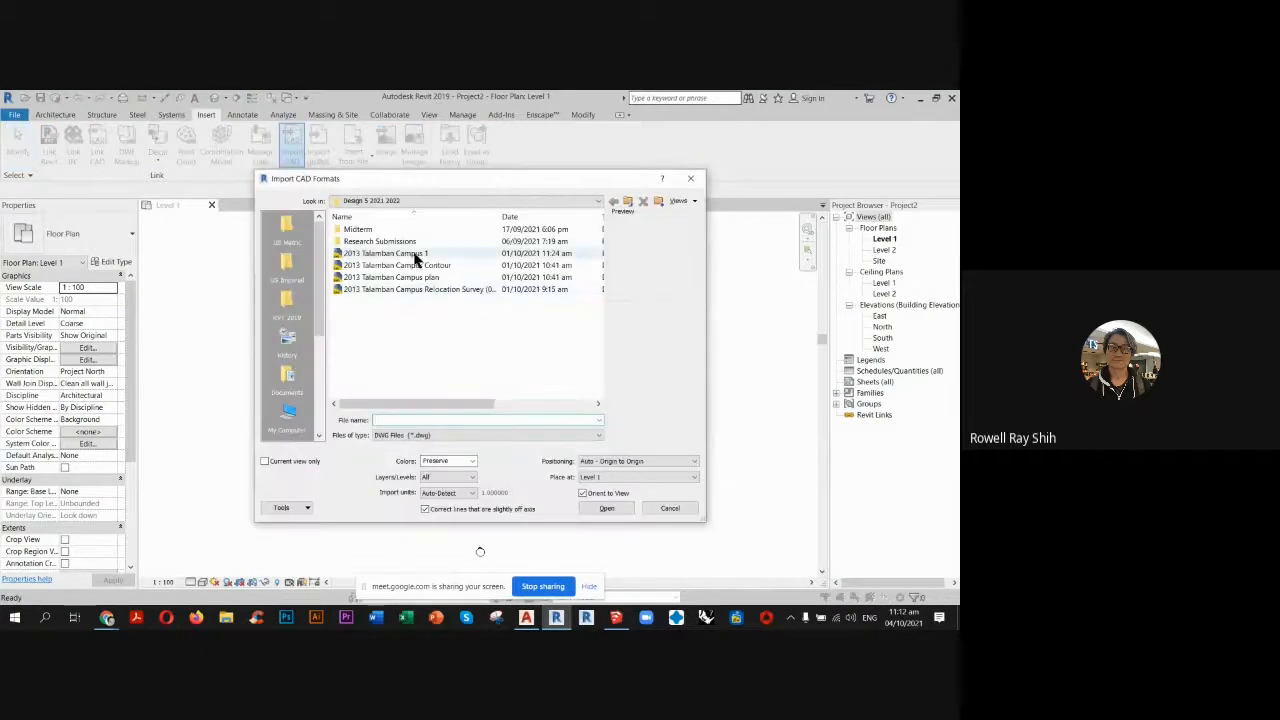
pyautogui.doubleClick(414, 254)
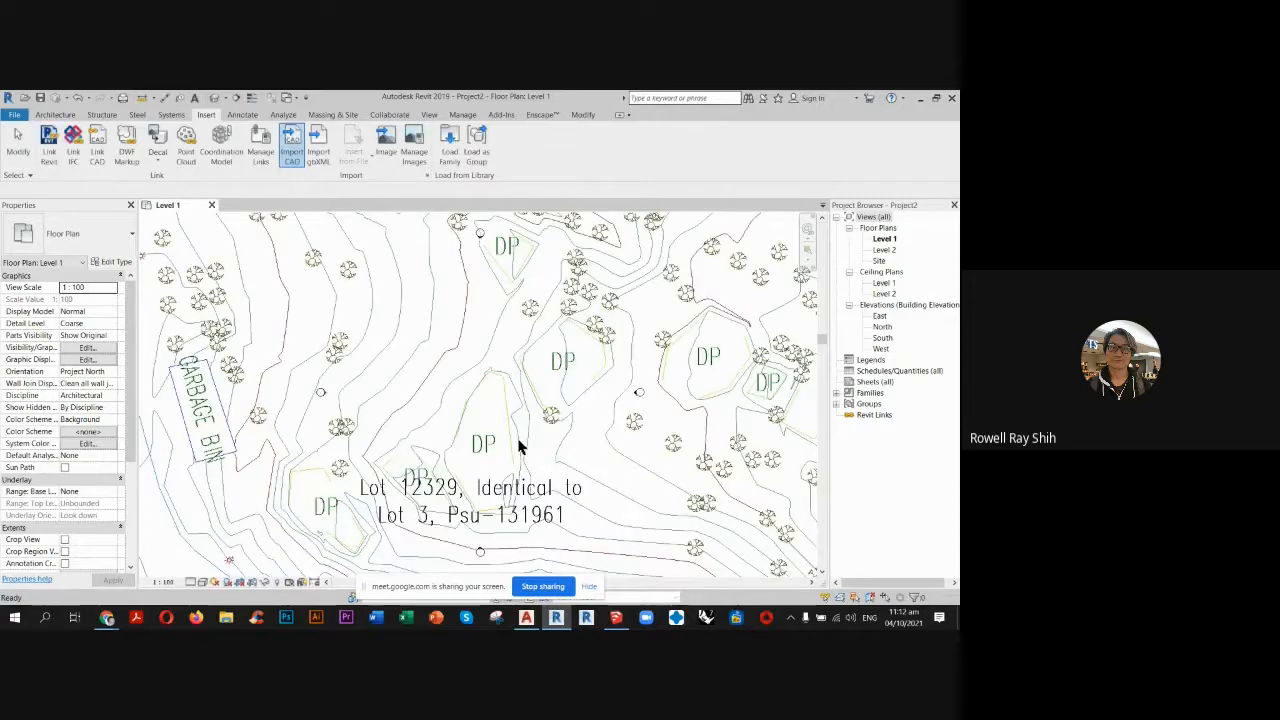
pyautogui.scroll(-2, 500, 370)
pyautogui.scroll(-5, 505, 383)
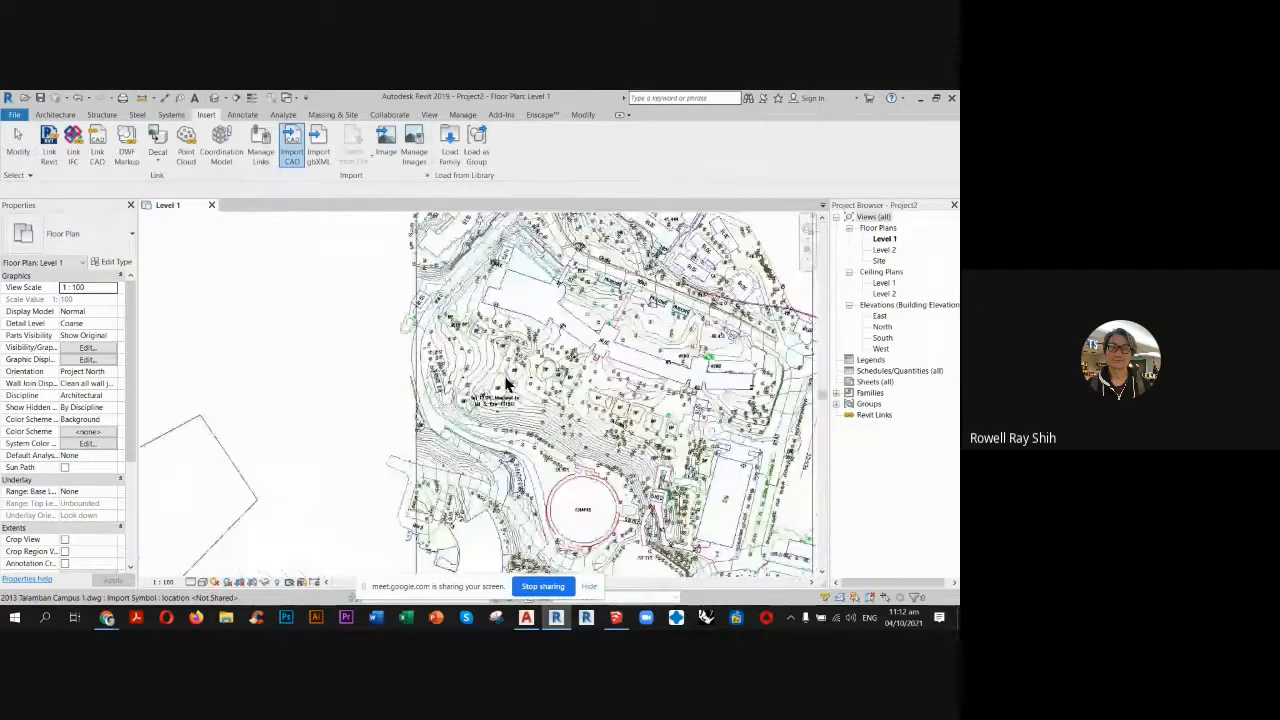
pyautogui.scroll(-4, 555, 396)
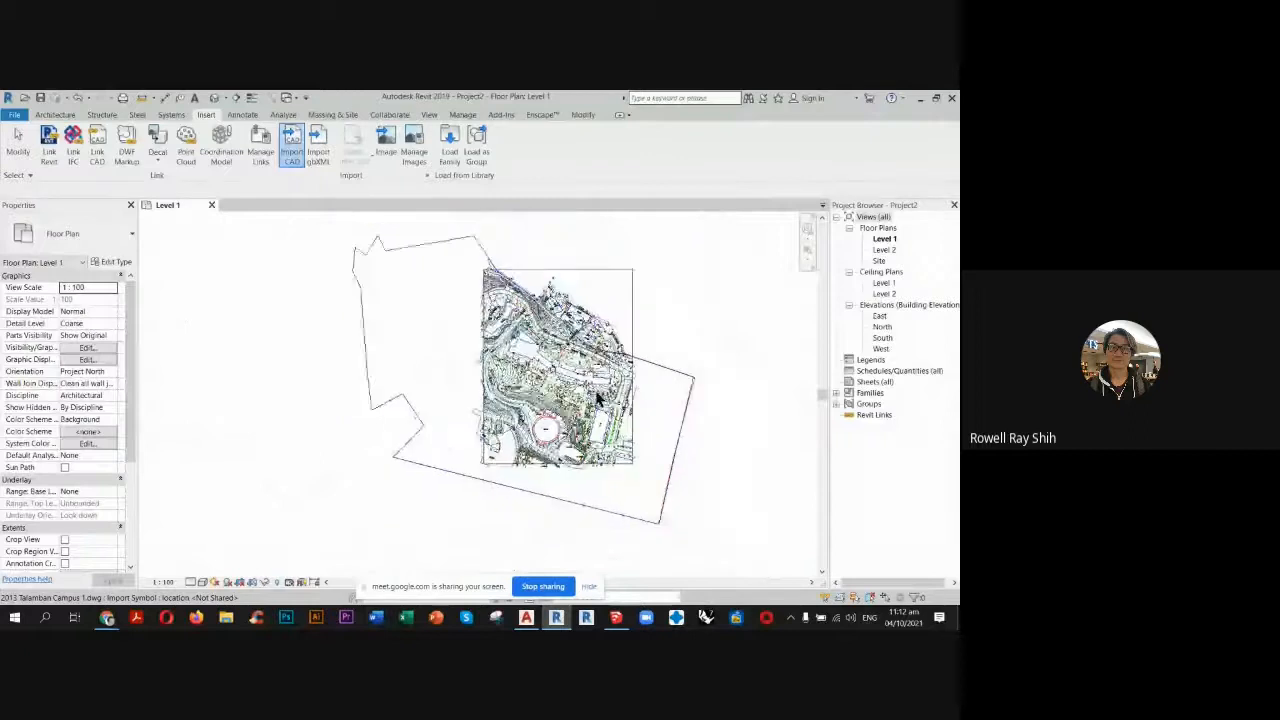
# Compare the imported survey in the Site plan and in a near-front 3D view, examining how its contours rise above the flat plan.
pyautogui.doubleClick(879, 260)
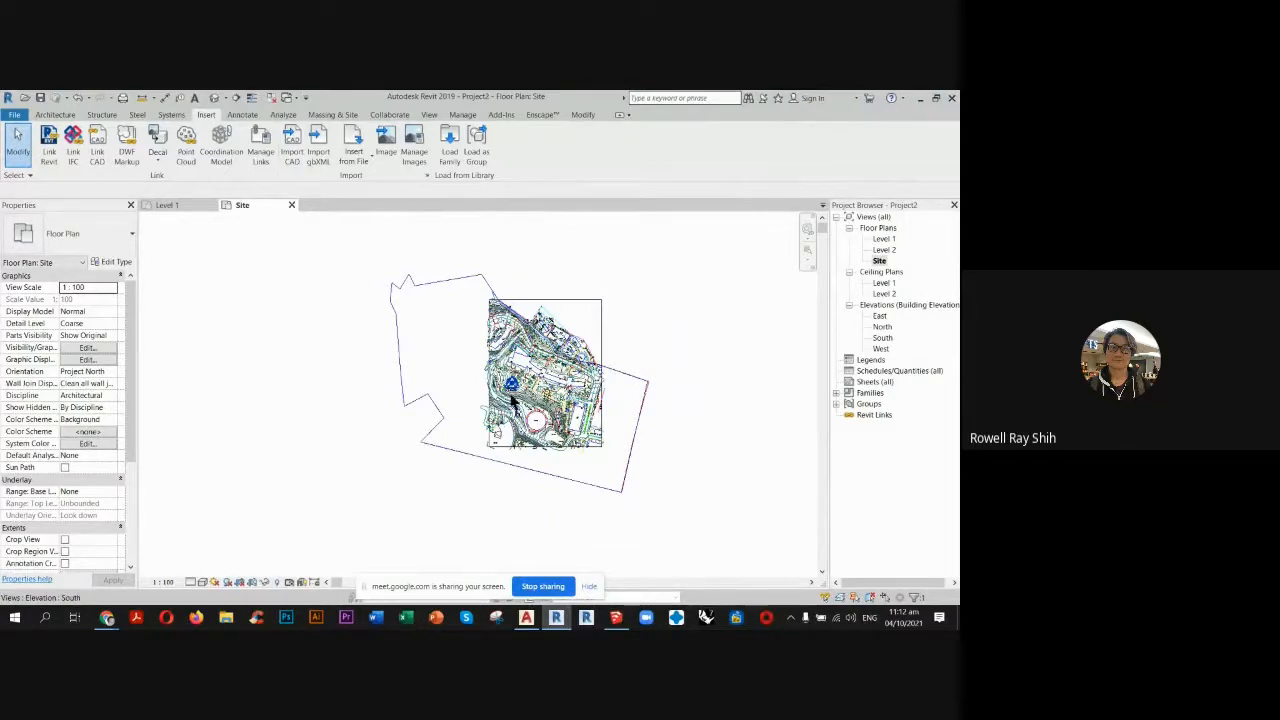
pyautogui.click(213, 97)
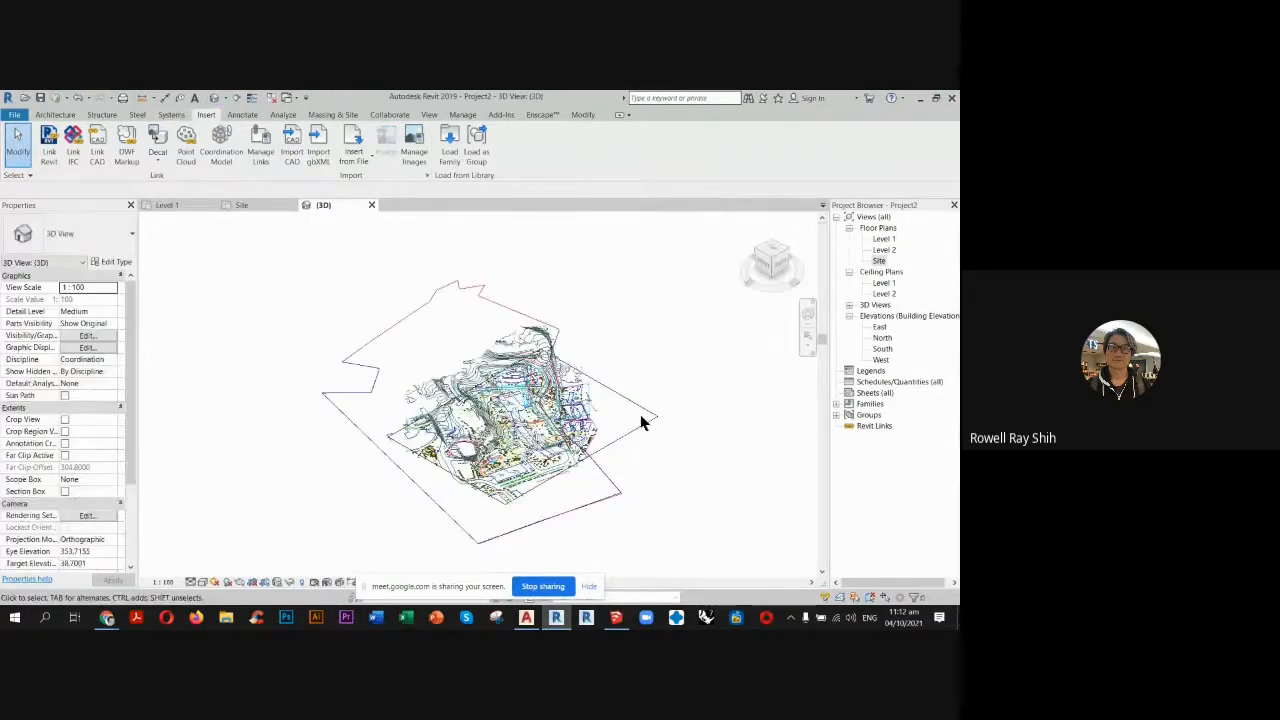
pyautogui.keyDown('shift'); pyautogui.moveTo(500, 290); pyautogui.dragTo(527, 305, button='middle'); pyautogui.keyUp('shift')
pyautogui.scroll(3, 520, 300)
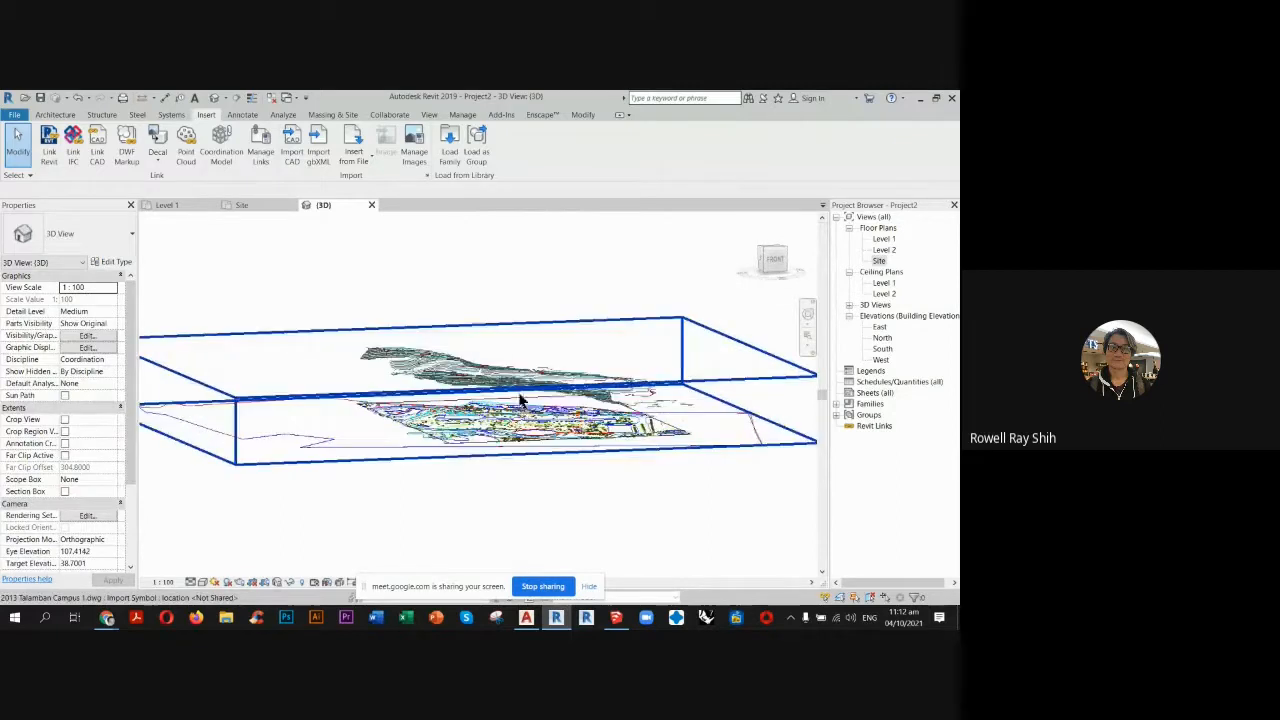
pyautogui.doubleClick(879, 261)
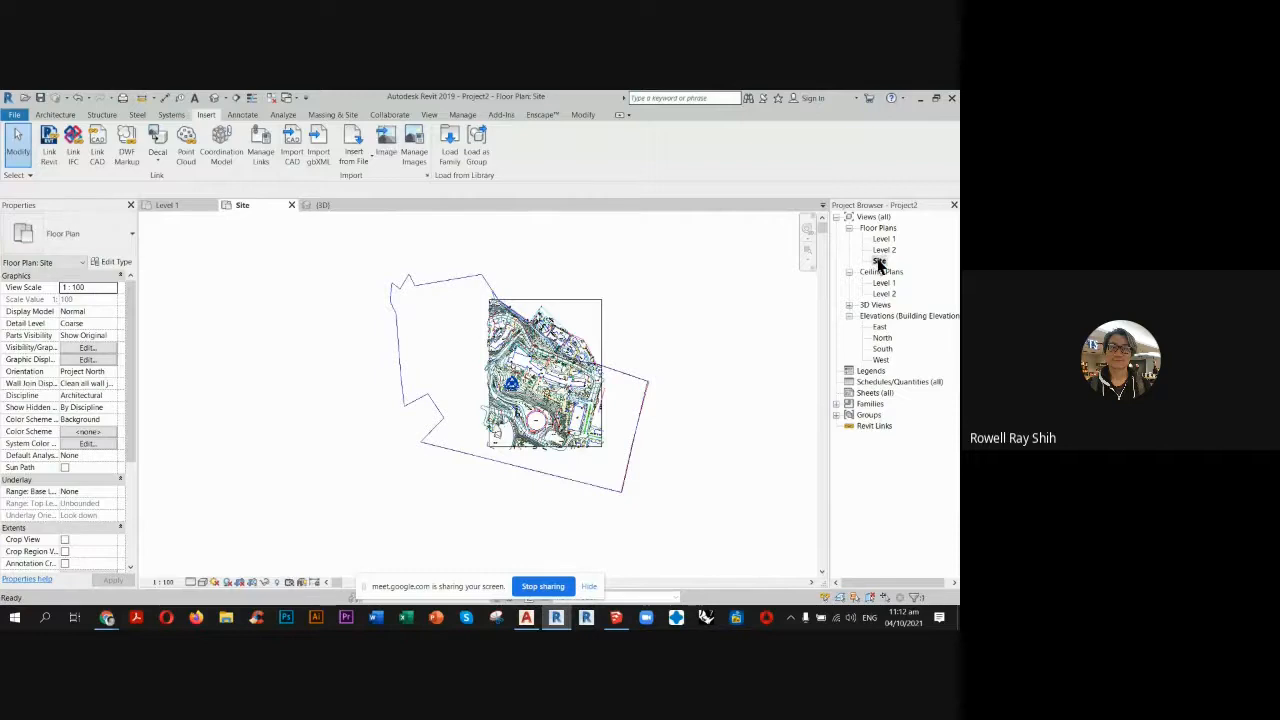
pyautogui.click(330, 206)
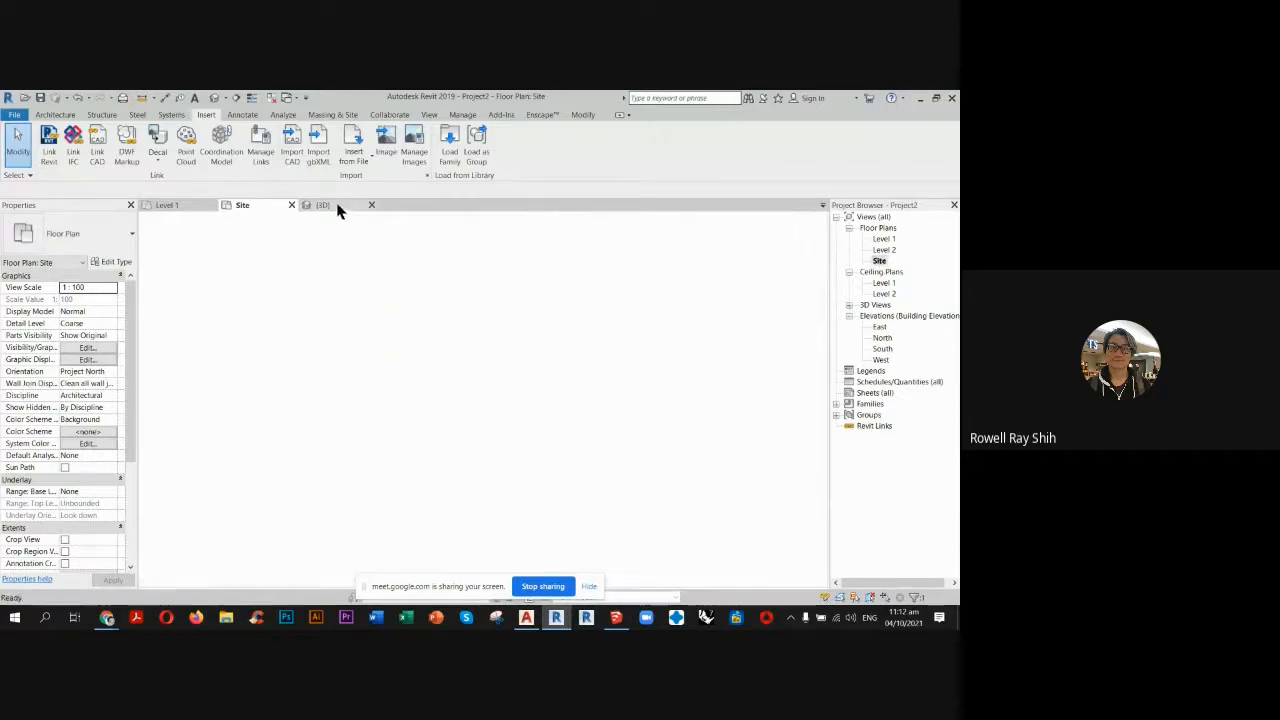
# Create a toposurface from the imported 2013 Talamban Campus 1 drawing, taking points only from layers CNTR-MJR and CNTR-MNR.
pyautogui.click(330, 116)
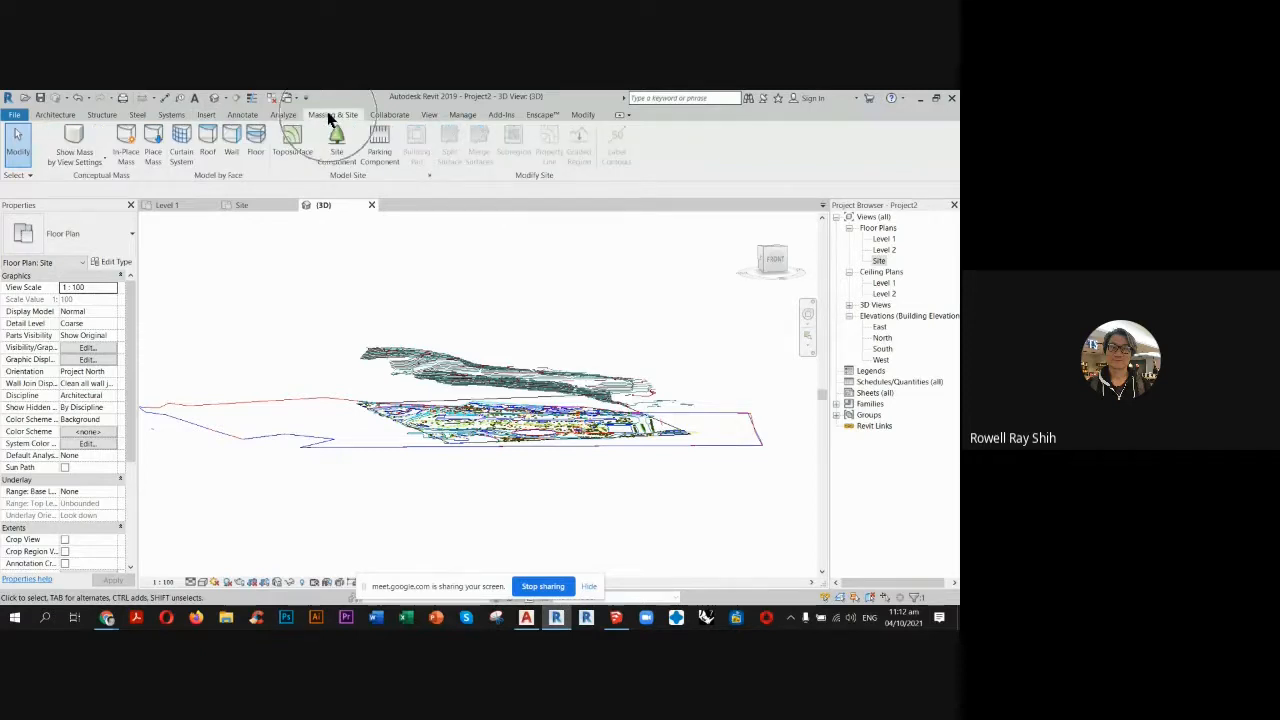
pyautogui.click(291, 140)
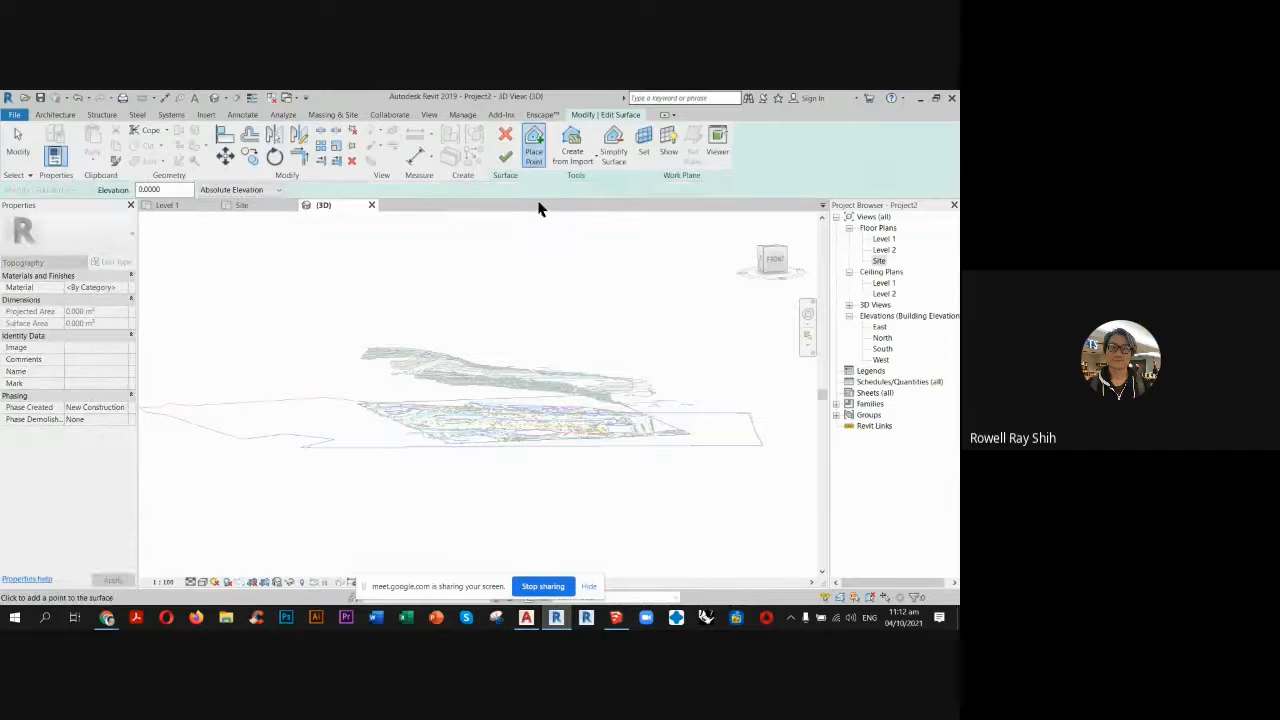
pyautogui.click(572, 155)
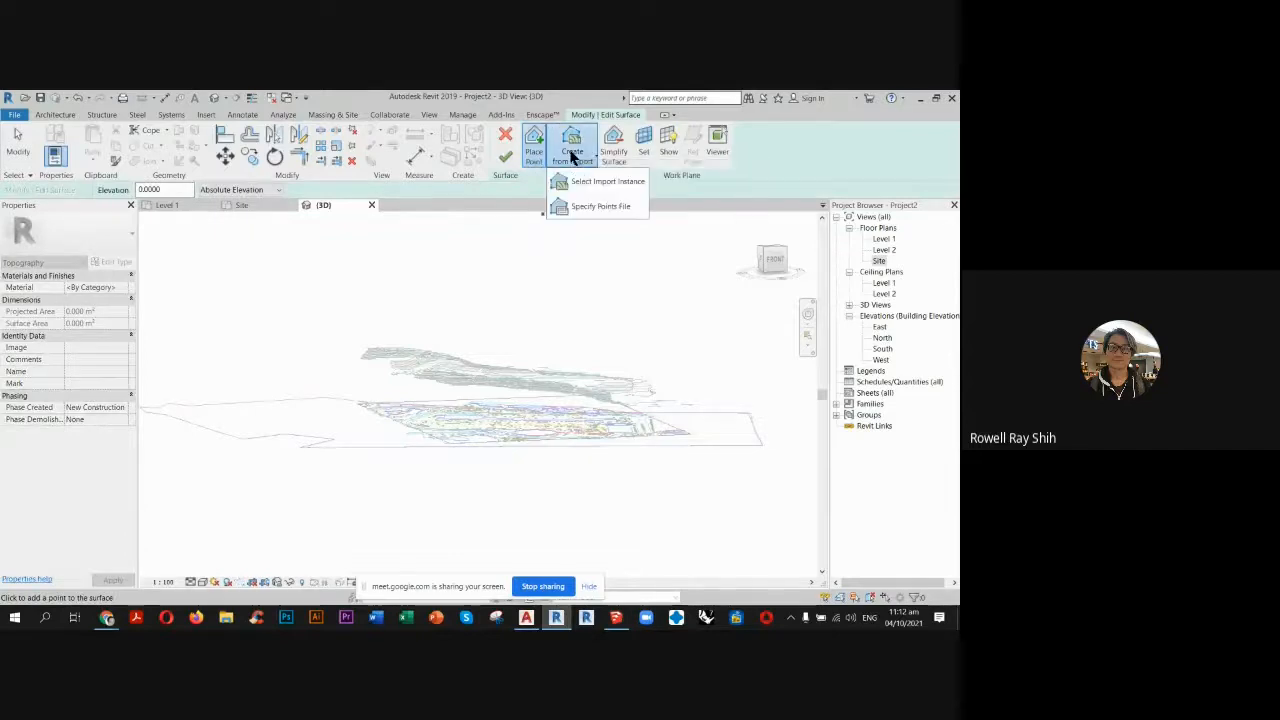
pyautogui.click(597, 183)
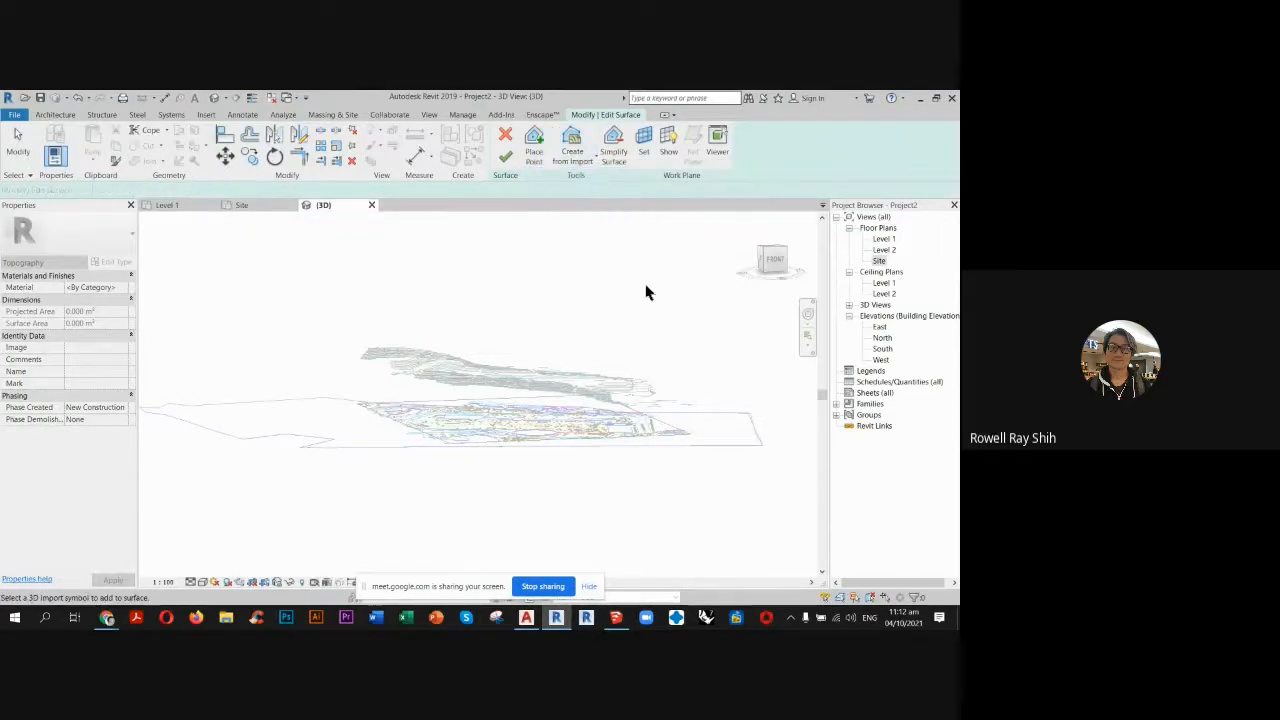
pyautogui.click(575, 393)
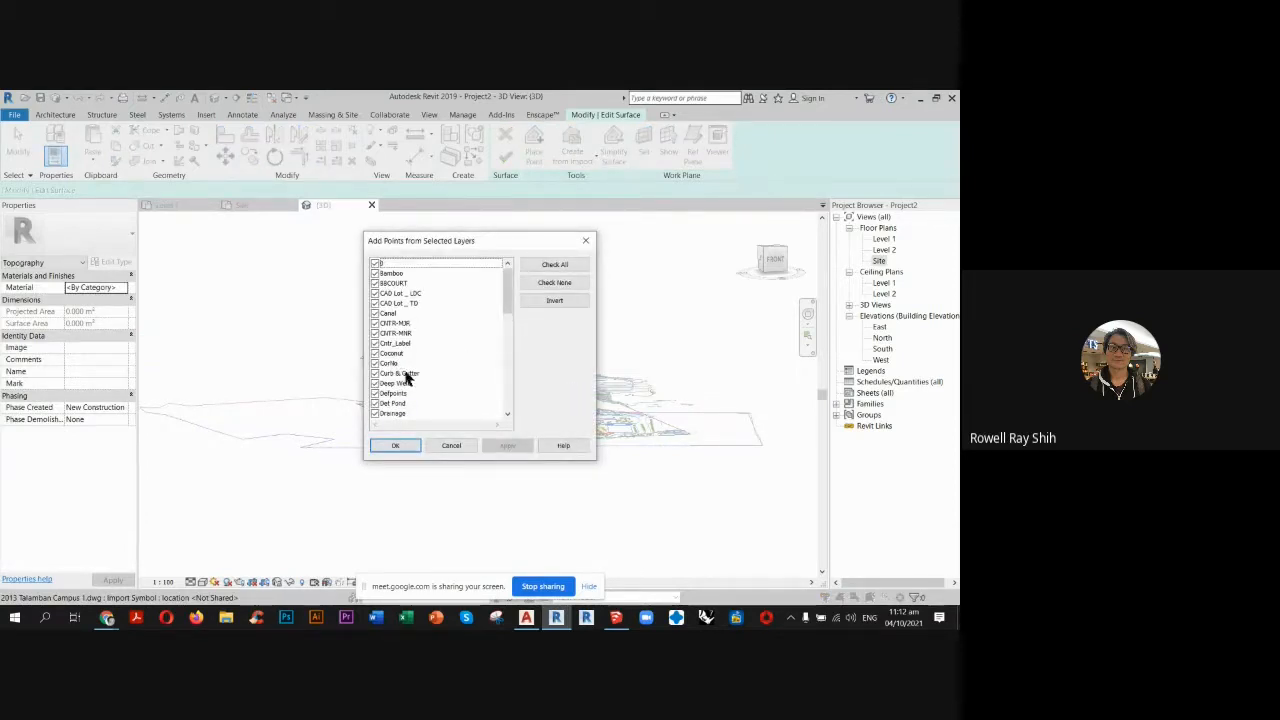
pyautogui.click(564, 284)
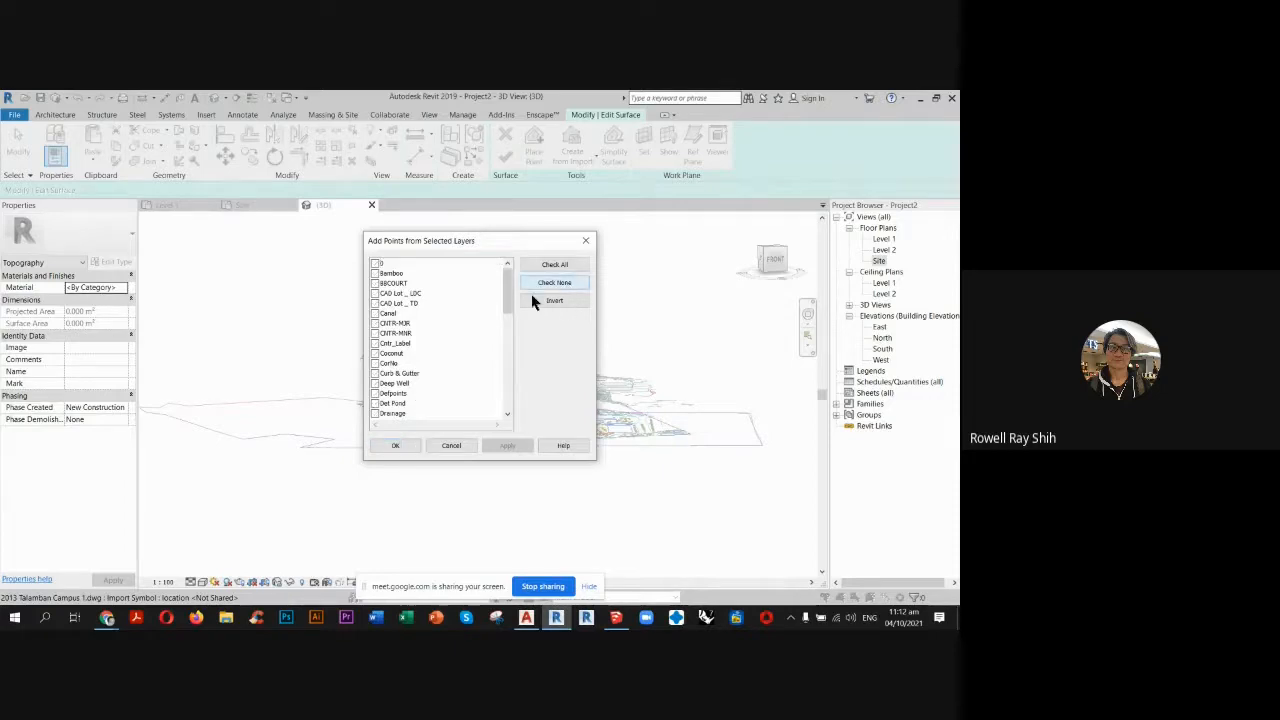
pyautogui.click(375, 323)
pyautogui.click(375, 333)
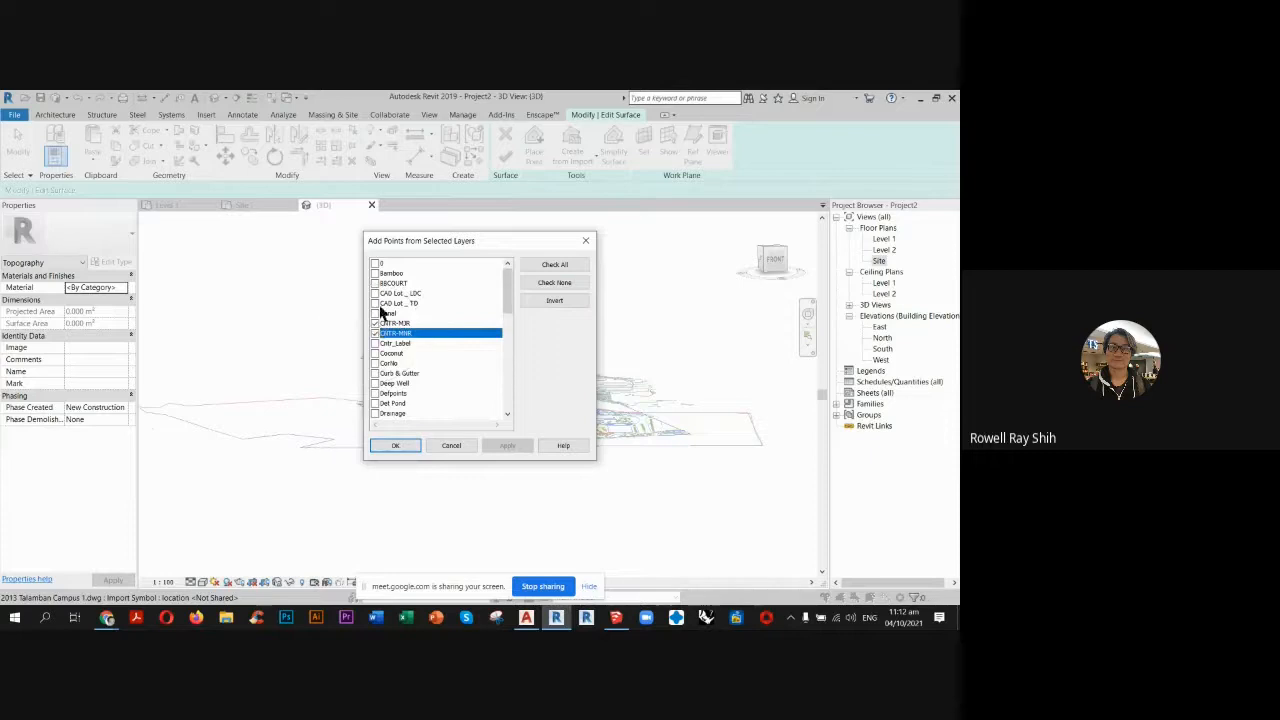
pyautogui.click(396, 446)
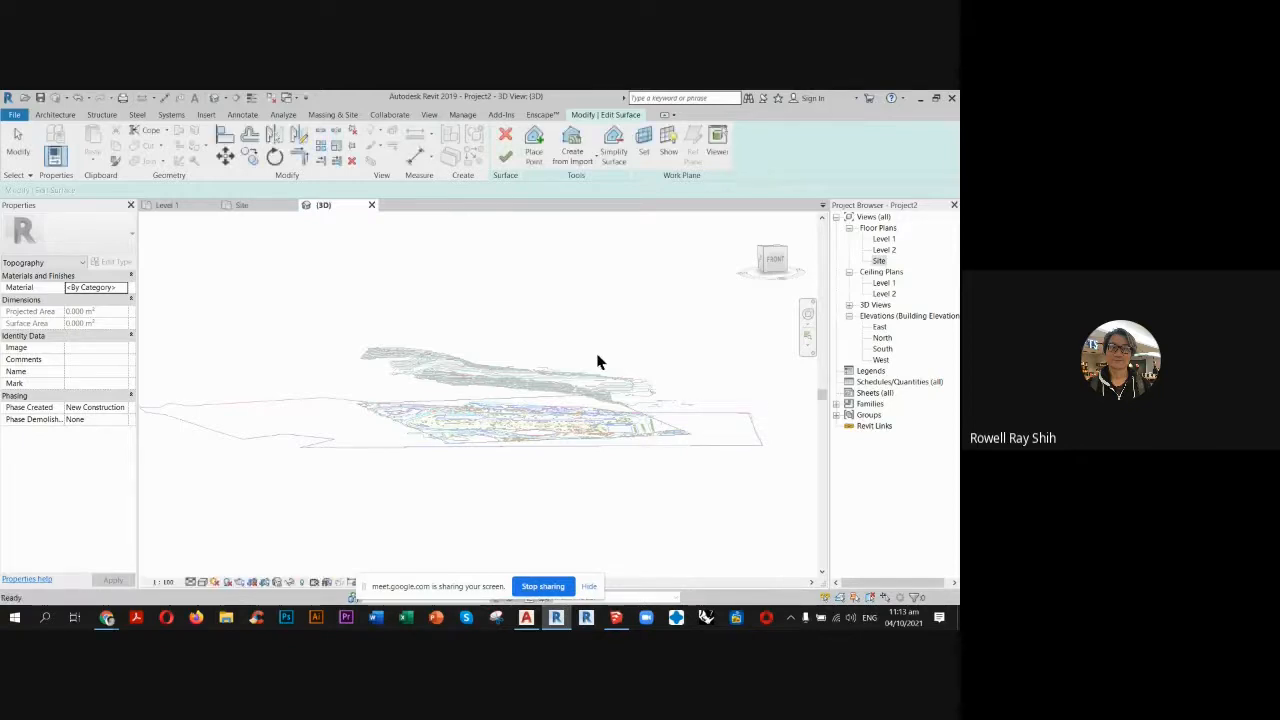
pyautogui.keyDown('shift'); pyautogui.moveTo(597, 363); pyautogui.dragTo(608, 420, button='middle'); pyautogui.keyUp('shift')
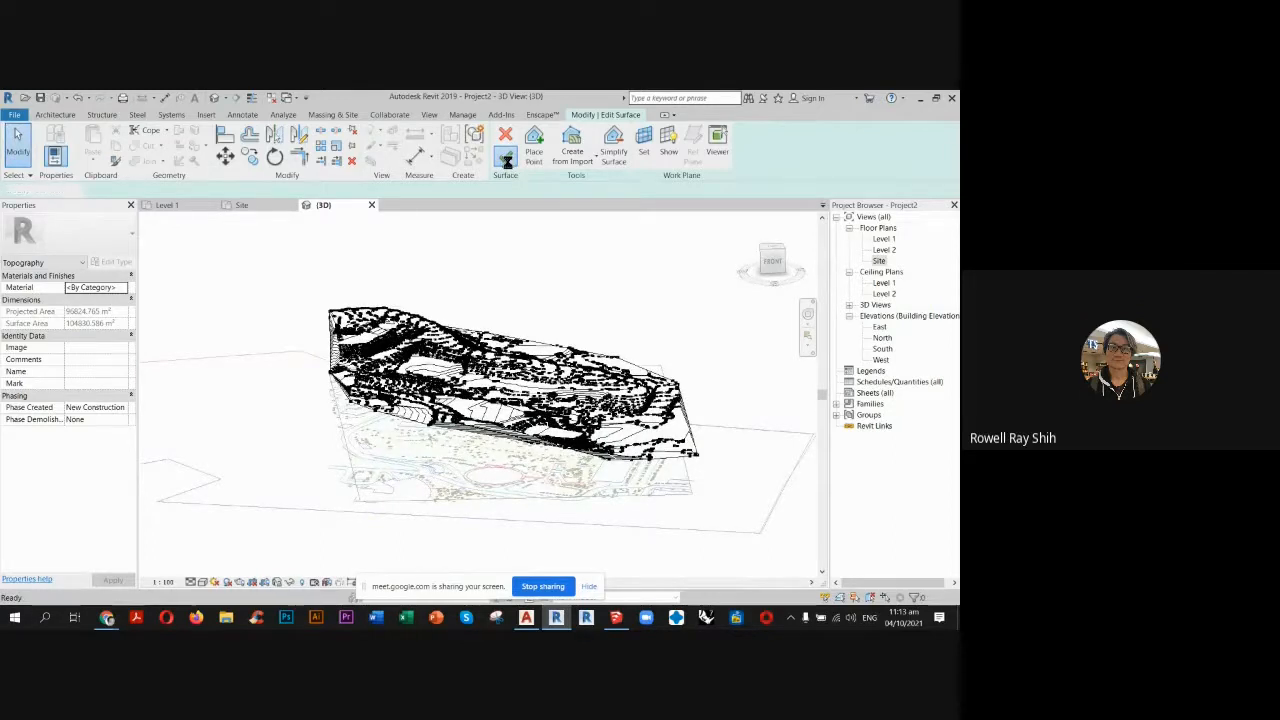
pyautogui.click(506, 158)
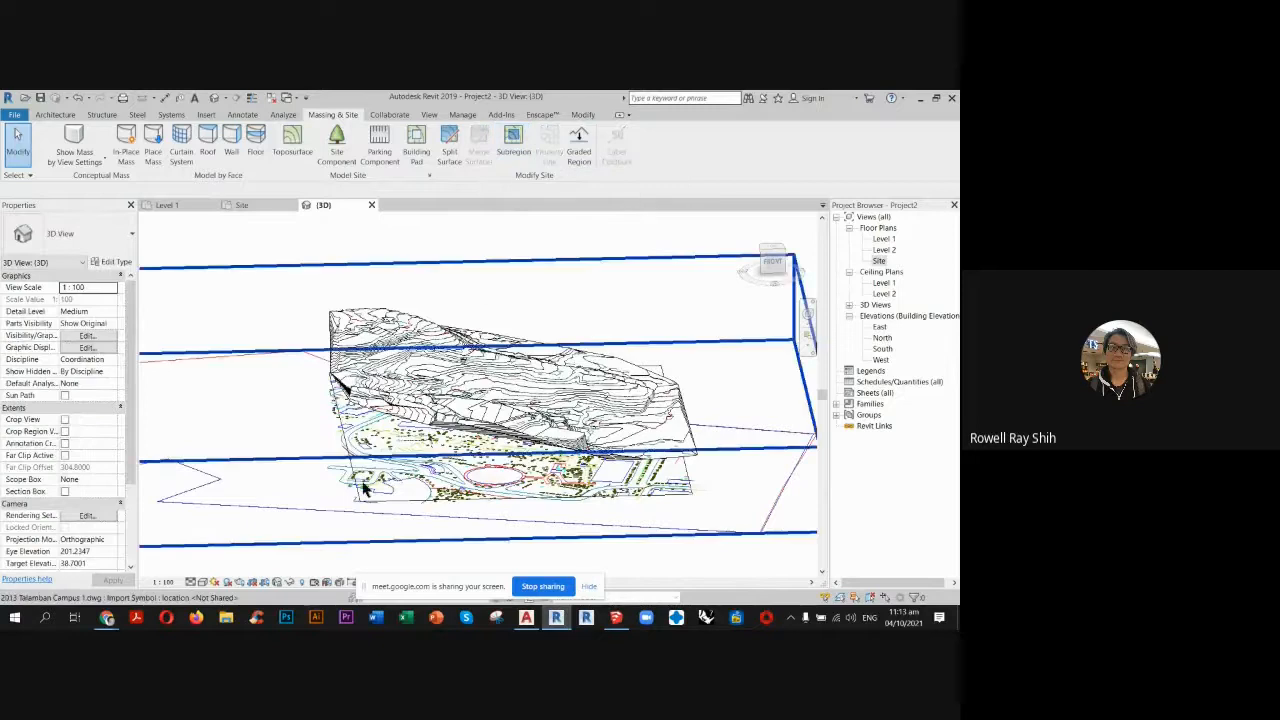
# Inspect the new toposurface in the 3D view from several angles, comparing the terrain with the flat survey plan beneath it.
pyautogui.scroll(3, 618, 372)
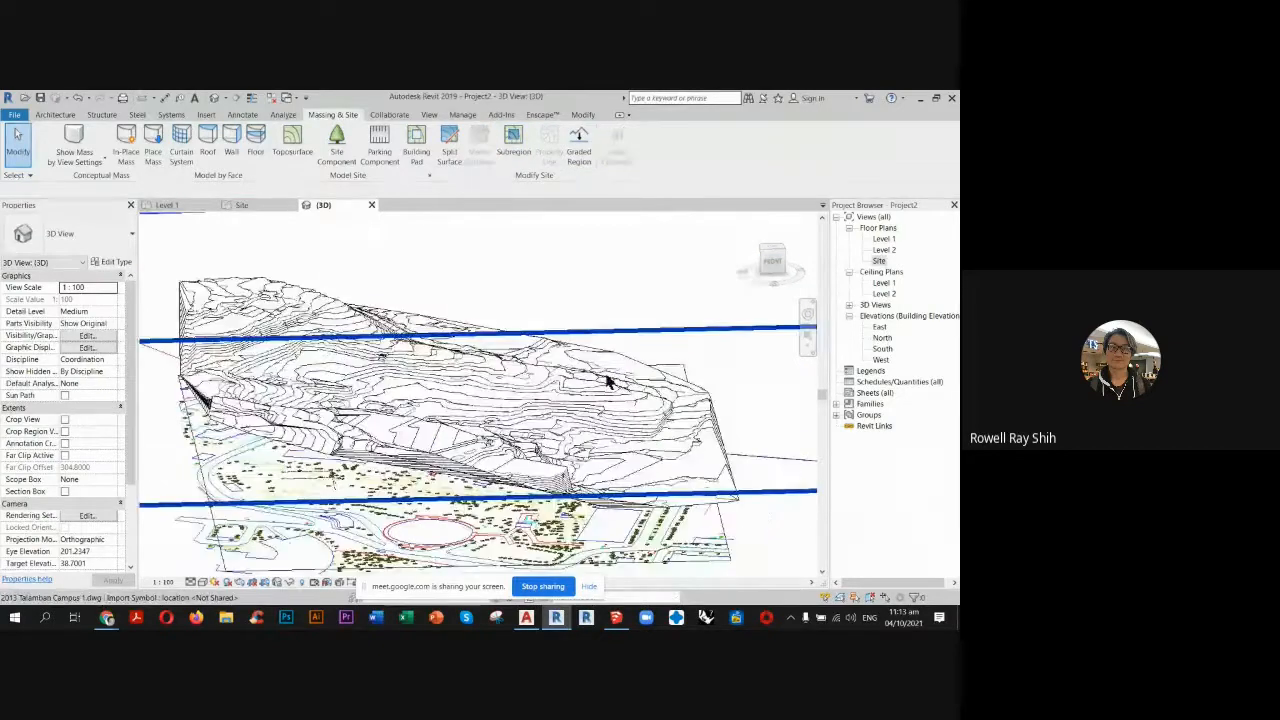
pyautogui.keyDown('shift'); pyautogui.moveTo(608, 352); pyautogui.dragTo(530, 355, button='middle'); pyautogui.keyUp('shift')
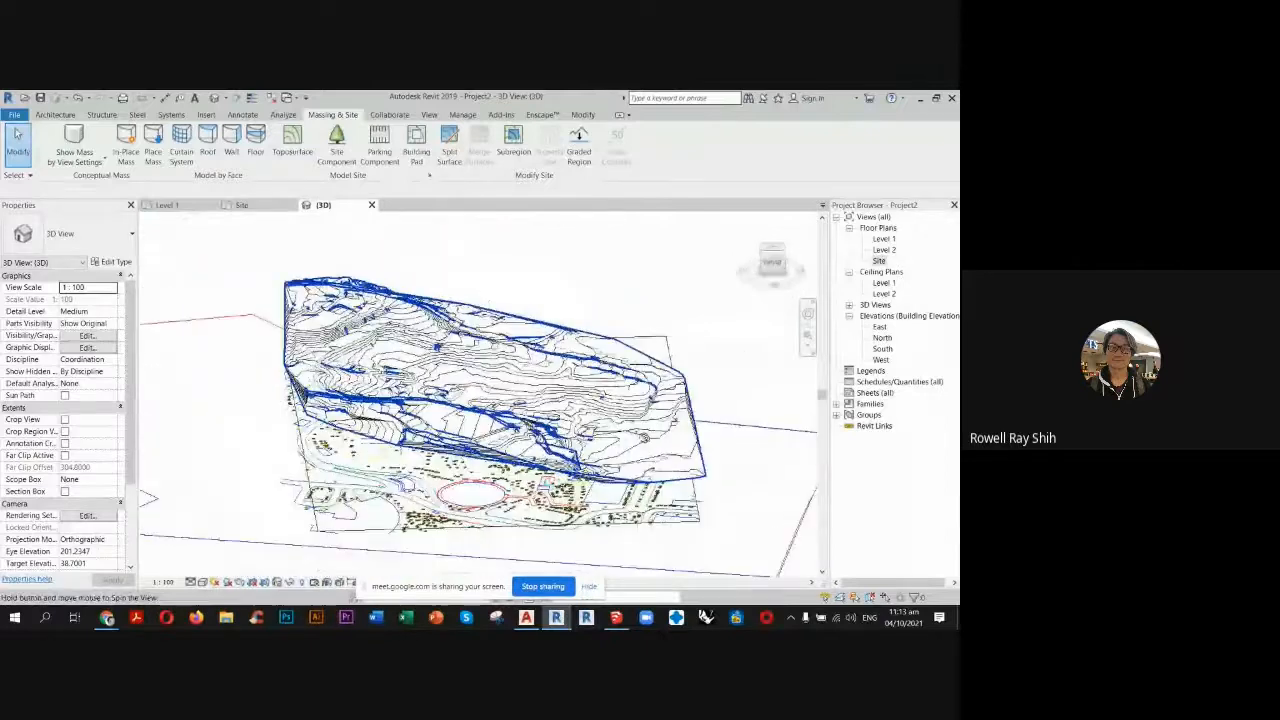
pyautogui.keyDown('shift'); pyautogui.moveTo(546, 524); pyautogui.dragTo(480, 483, button='middle'); pyautogui.keyUp('shift')
pyautogui.scroll(2, 468, 484)
pyautogui.scroll(1, 466, 486)
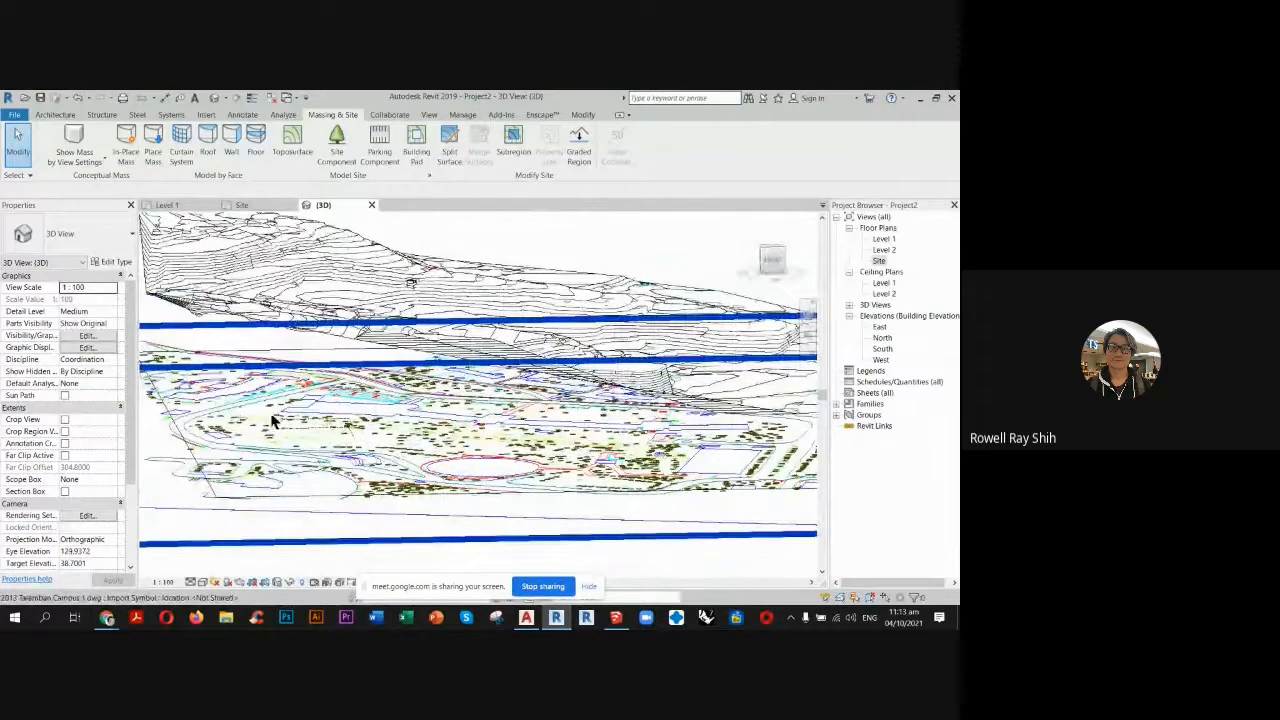
pyautogui.scroll(-3, 484, 430)
pyautogui.keyDown('shift'); pyautogui.moveTo(488, 426); pyautogui.dragTo(480, 460, button='middle'); pyautogui.keyUp('shift')
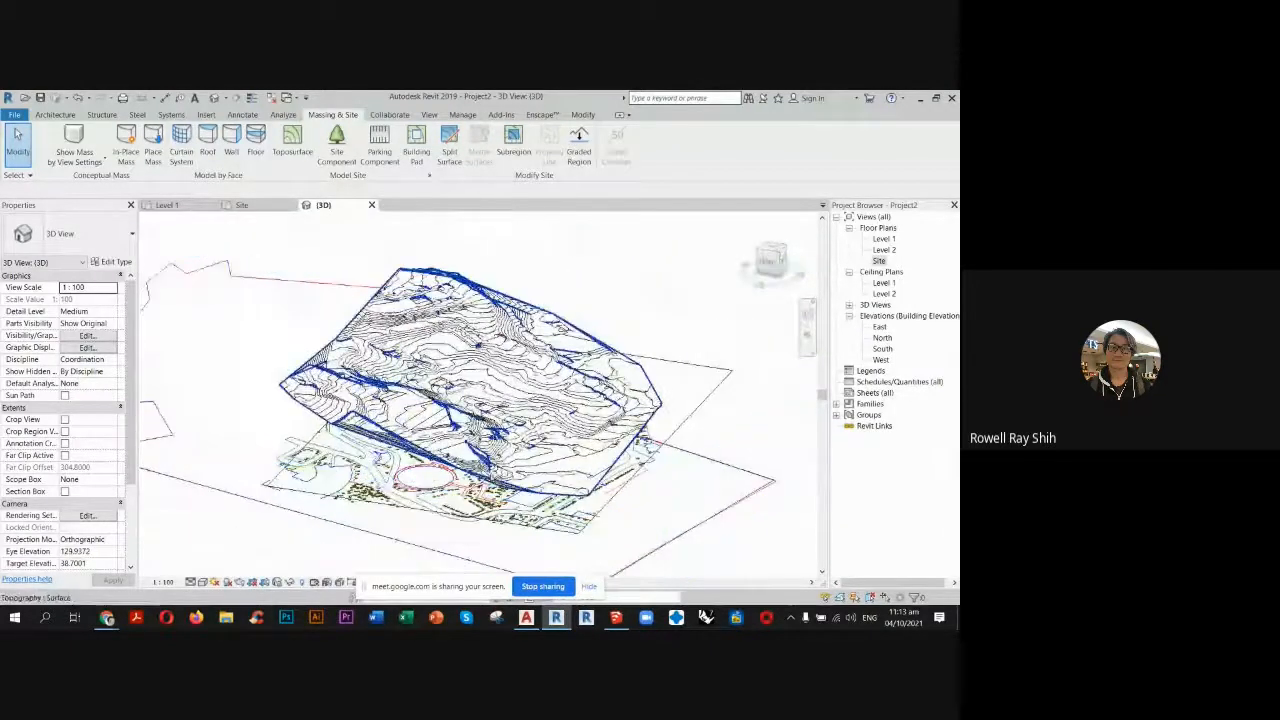
# Set the 3D view to Fine detail and the Shaded visual style, and inspect the whole terrain surface.
pyautogui.click(191, 582)
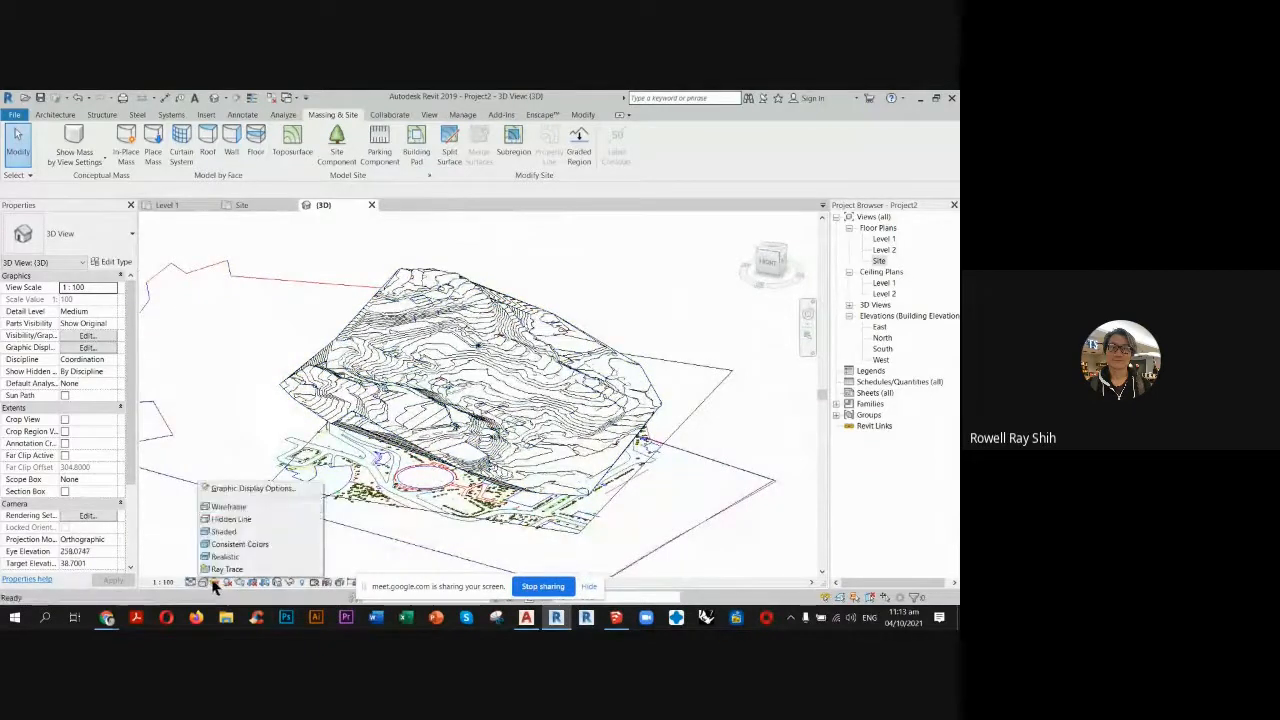
pyautogui.click(240, 531)
pyautogui.scroll(5, 494, 397)
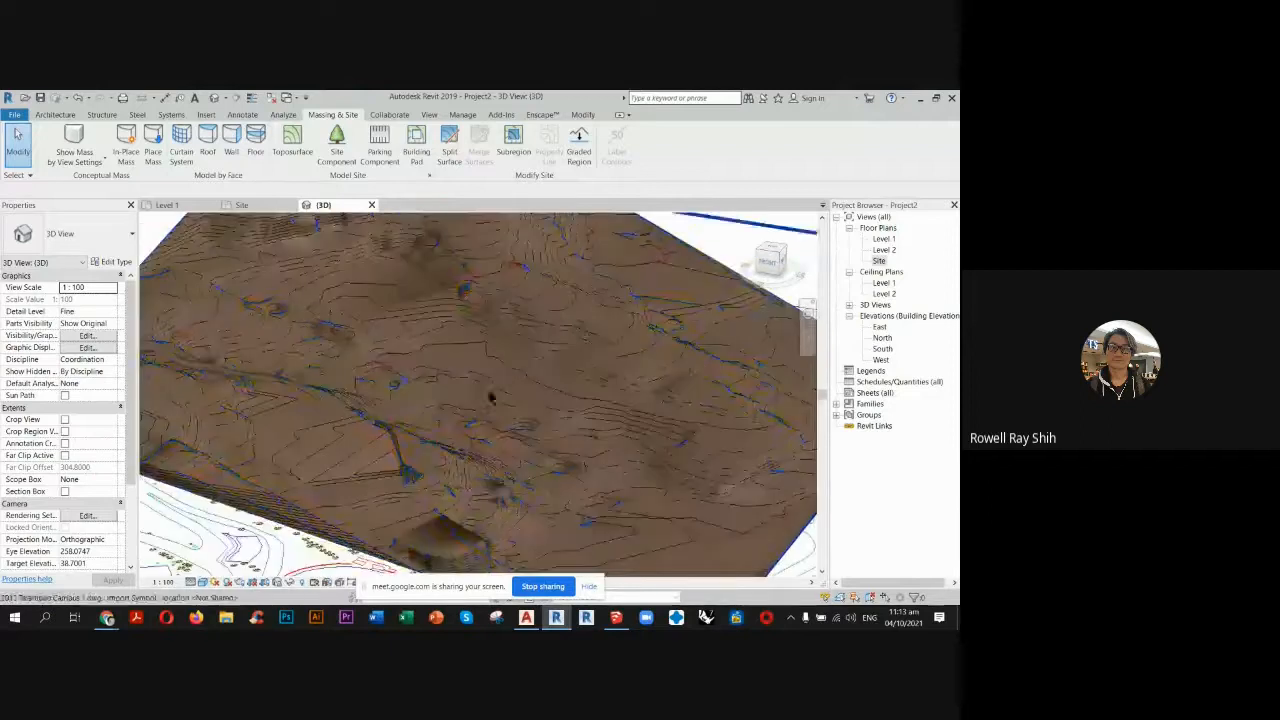
pyautogui.scroll(-3, 500, 439)
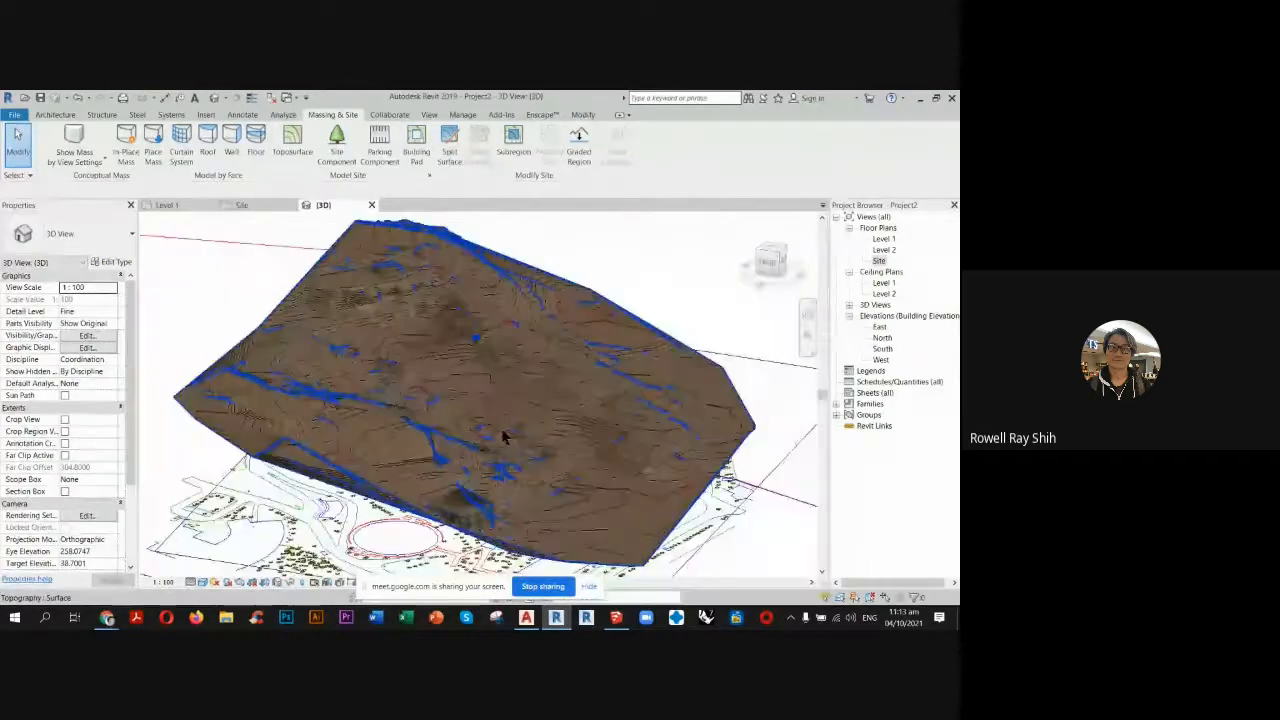
pyautogui.scroll(-1, 502, 425)
pyautogui.moveTo(414, 523)
pyautogui.keyDown('shift'); pyautogui.mouseDown(button='middle')
pyautogui.moveTo(426, 470)
pyautogui.moveTo(420, 530)
pyautogui.mouseUp(button='middle'); pyautogui.keyUp('shift')
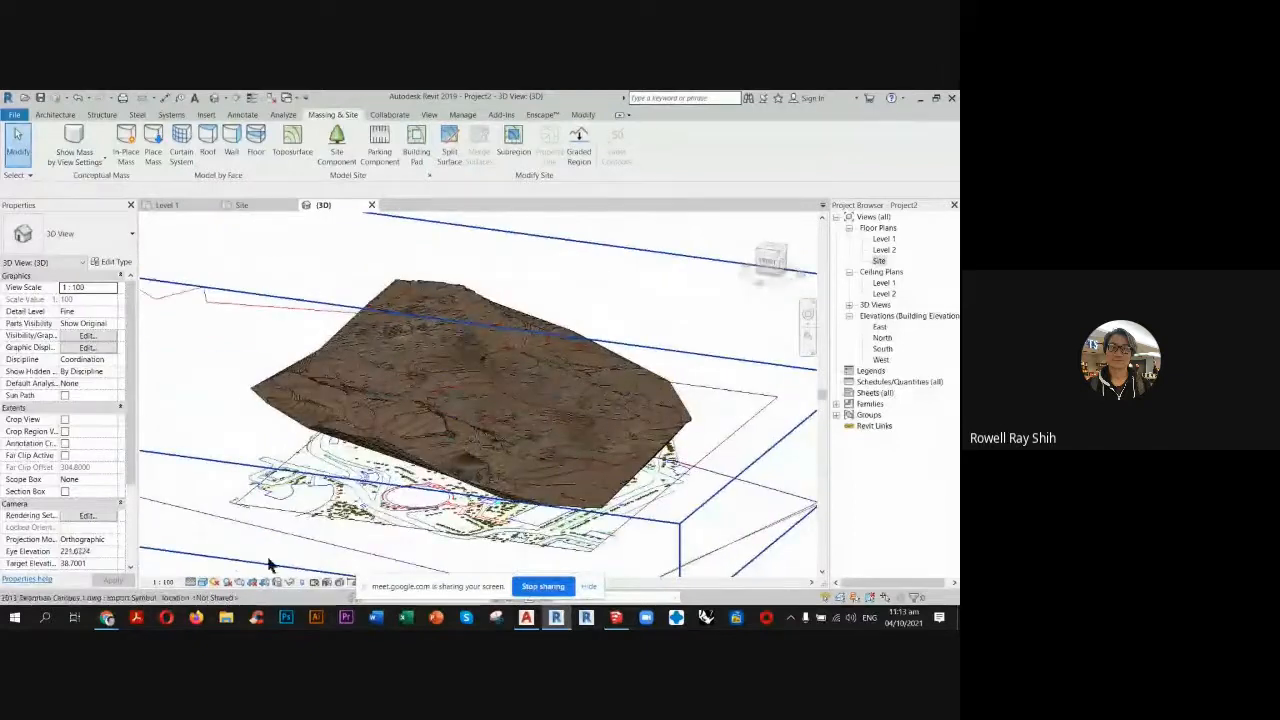
# Set the 3D view and the Site plan to the Wireframe visual style so the survey linework shows through the toposurface.
pyautogui.click(203, 582)
pyautogui.click(245, 508)
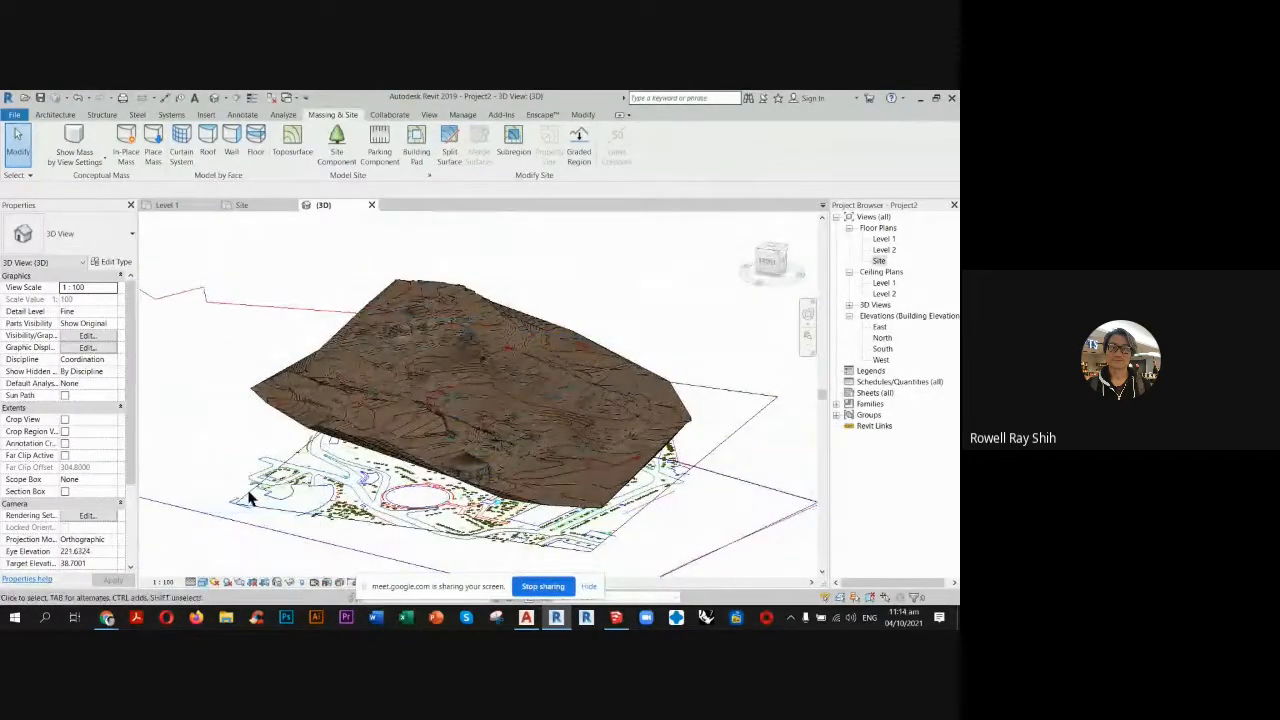
pyautogui.click(252, 204)
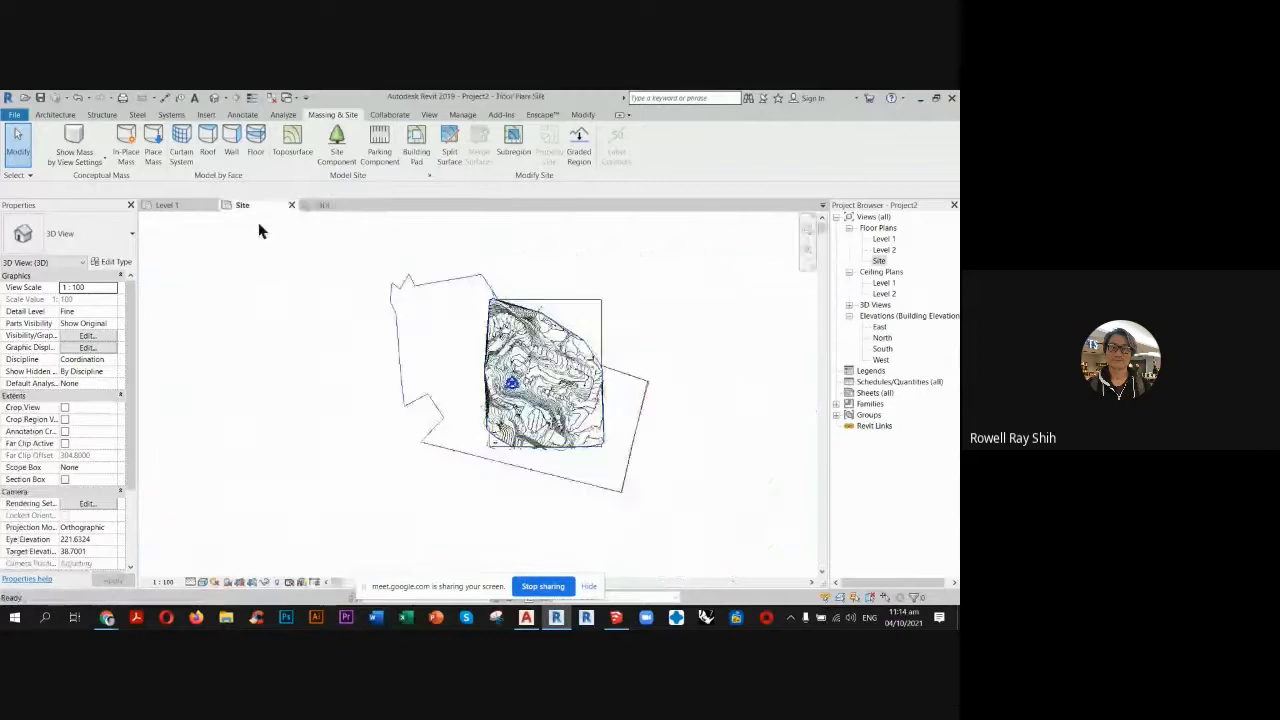
pyautogui.scroll(4, 571, 364)
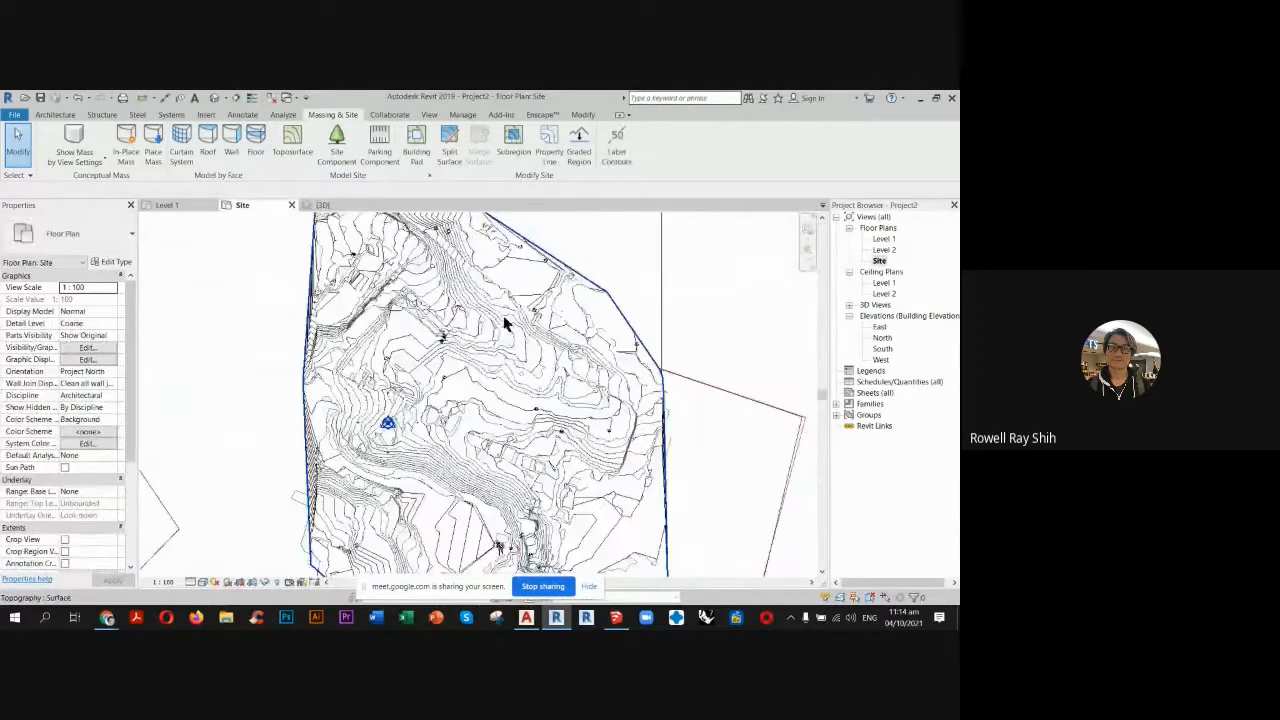
pyautogui.scroll(2, 490, 330)
pyautogui.scroll(2, 416, 350)
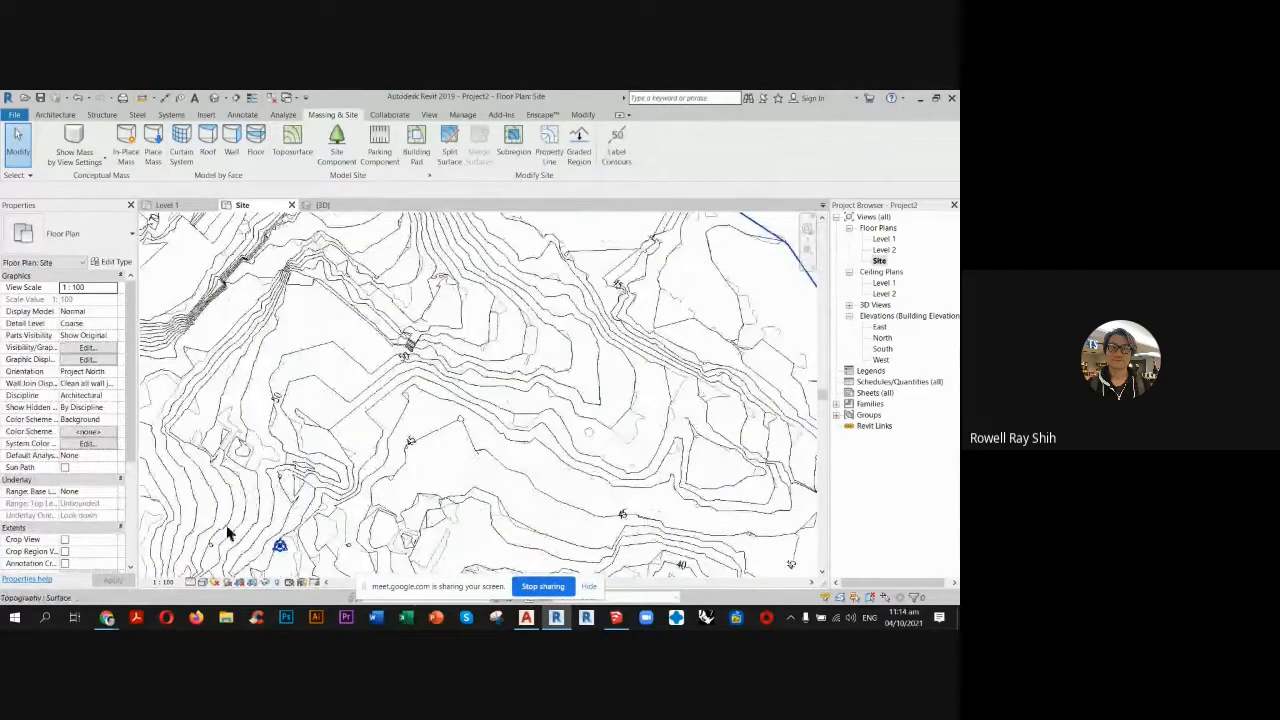
pyautogui.click(201, 582)
pyautogui.click(229, 509)
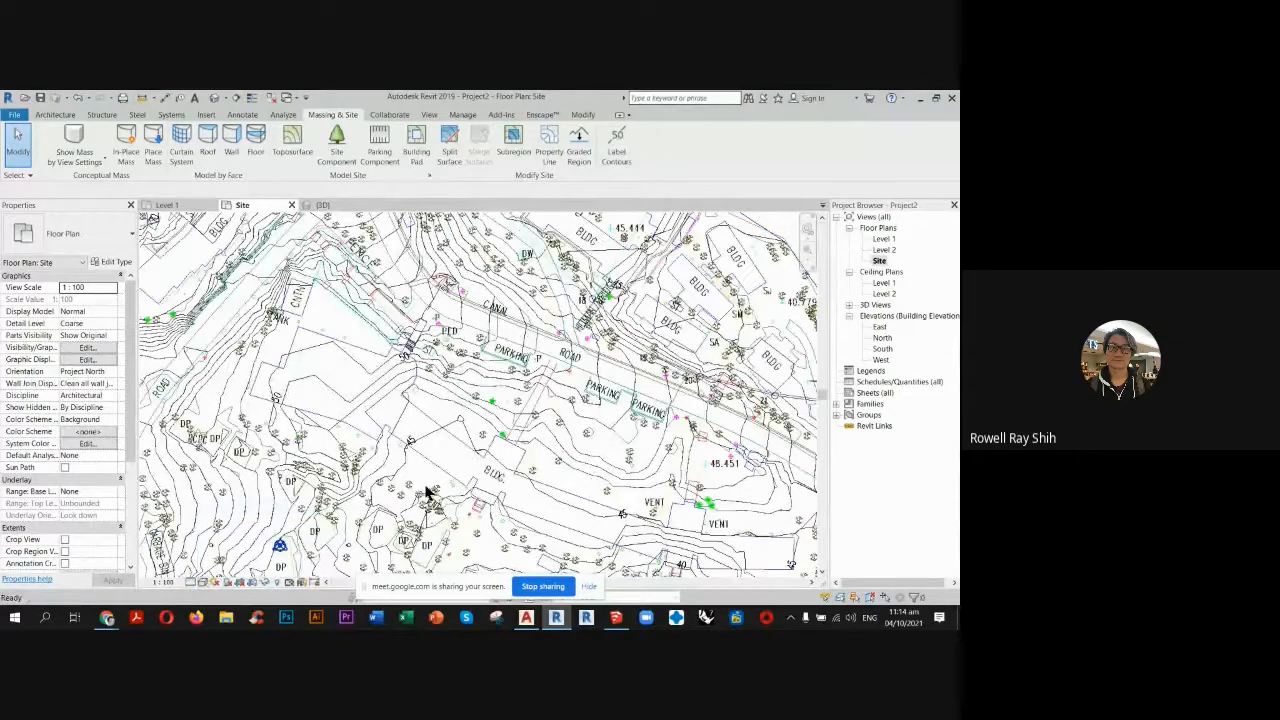
pyautogui.scroll(3, 250, 380)
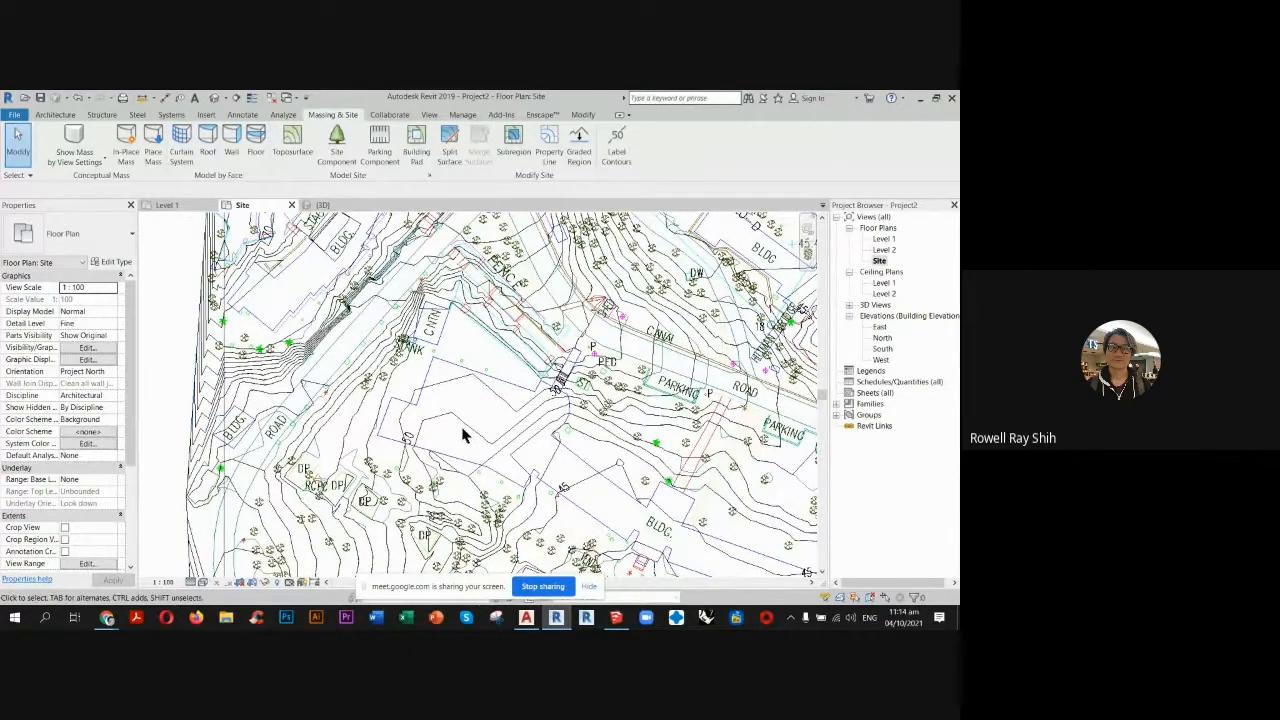
pyautogui.scroll(-1, 446, 414)
pyautogui.scroll(-3, 446, 414)
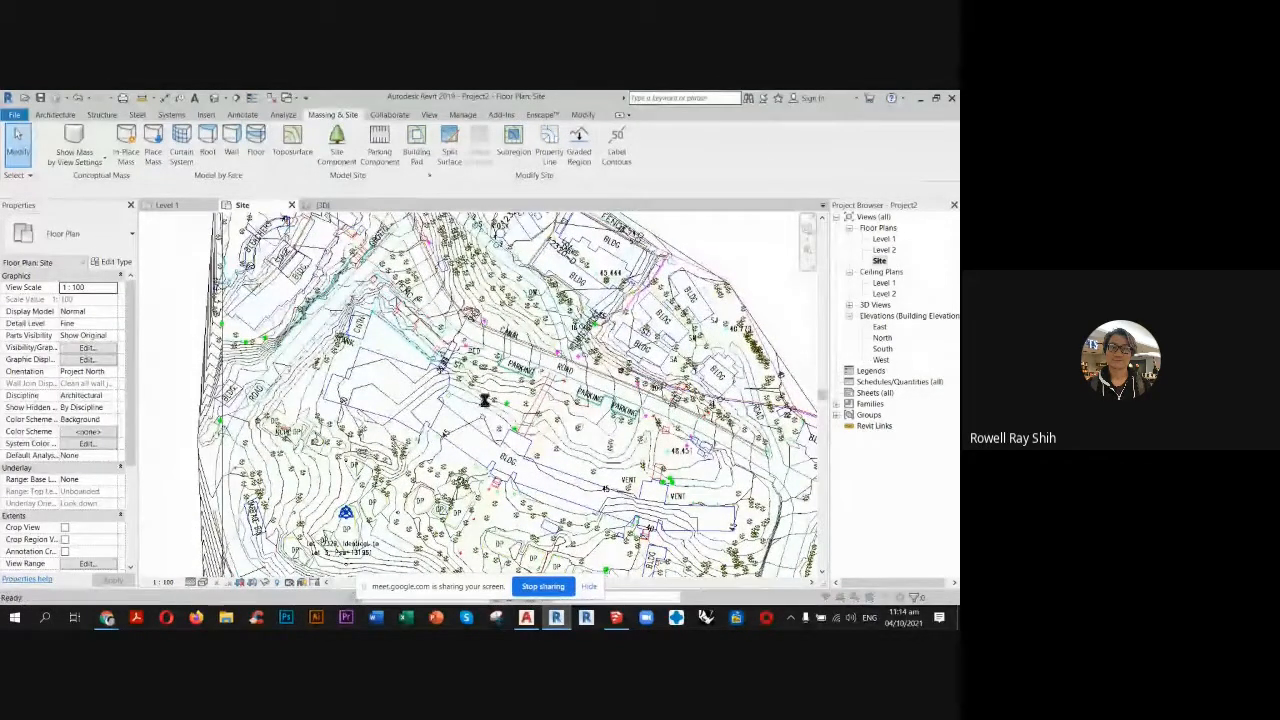
# Hide all layers of 2013 Talamban Campus 1.dwg, from 0 to Vent, in the Site plan's imported category visibility overrides.
pyautogui.click(373, 176)
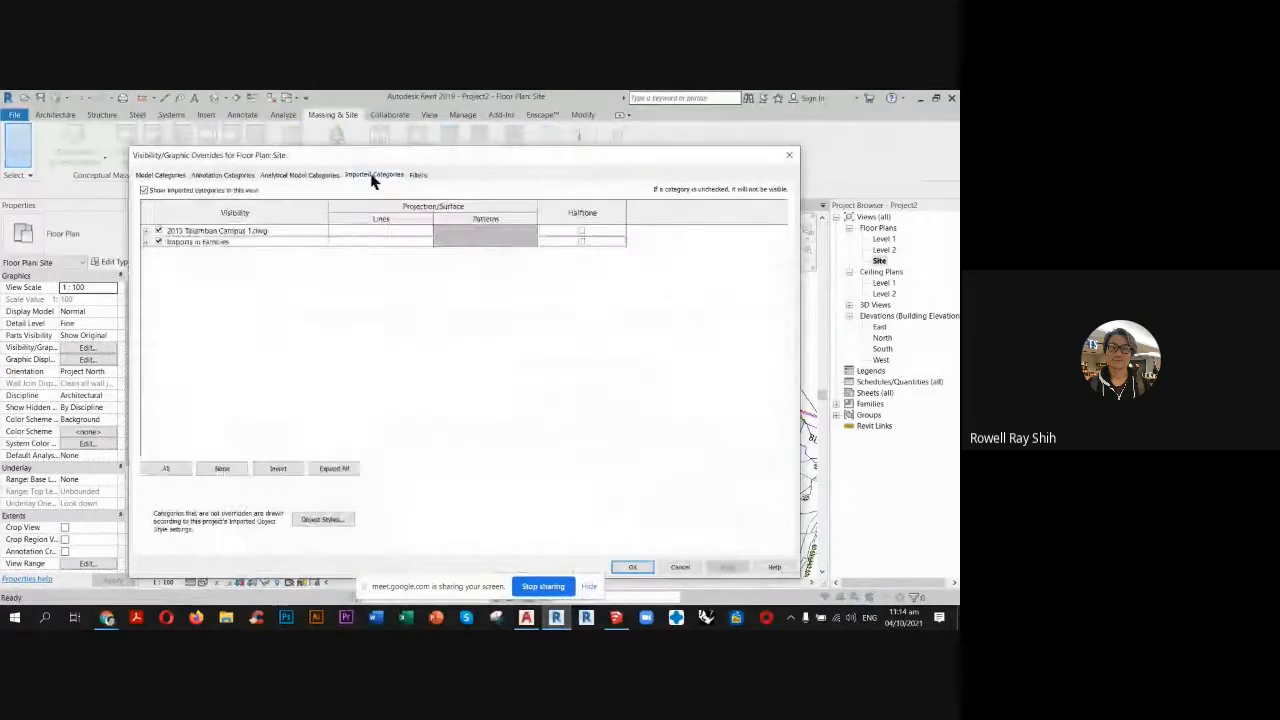
pyautogui.click(146, 231)
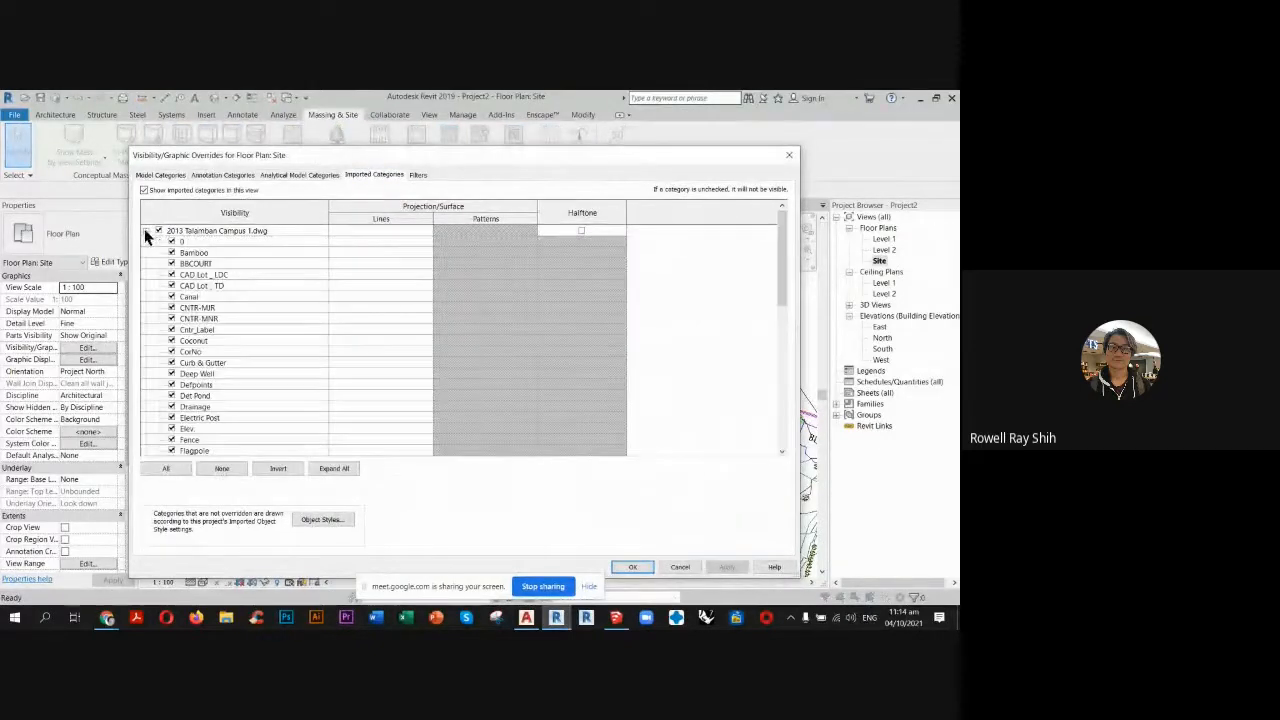
pyautogui.click(217, 243)
pyautogui.scroll(-5, 314, 380)
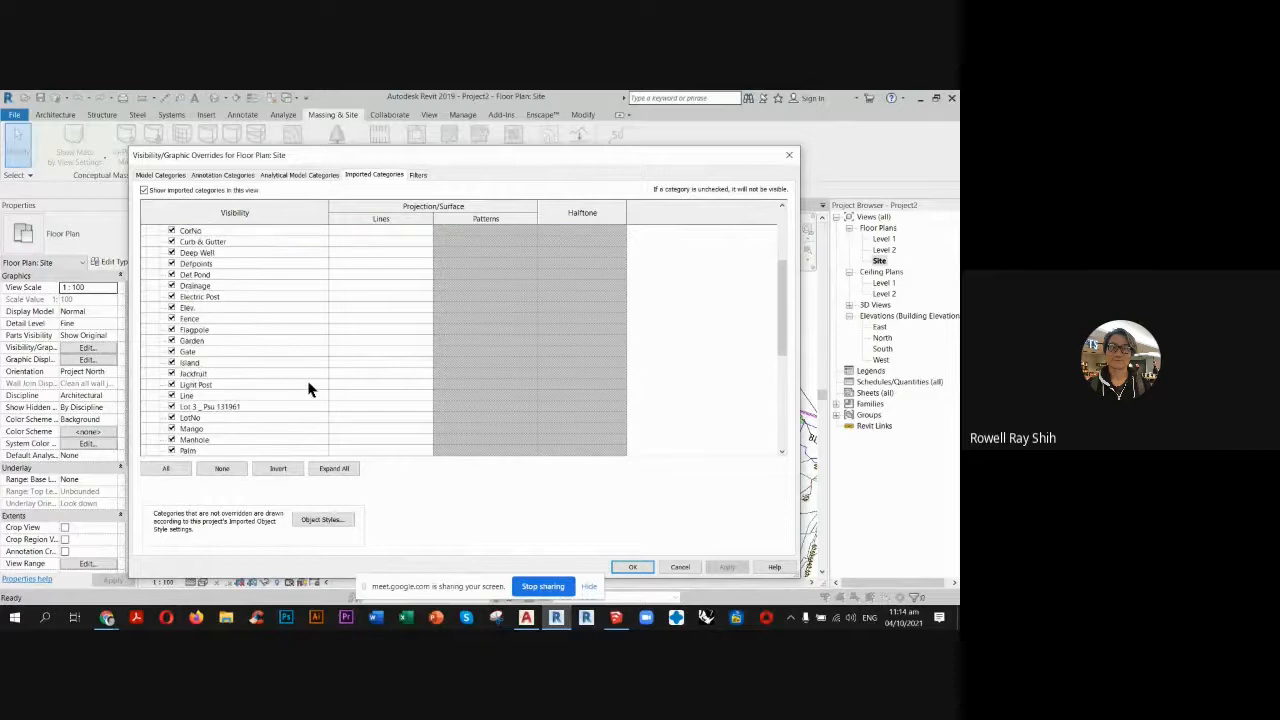
pyautogui.scroll(-5, 309, 396)
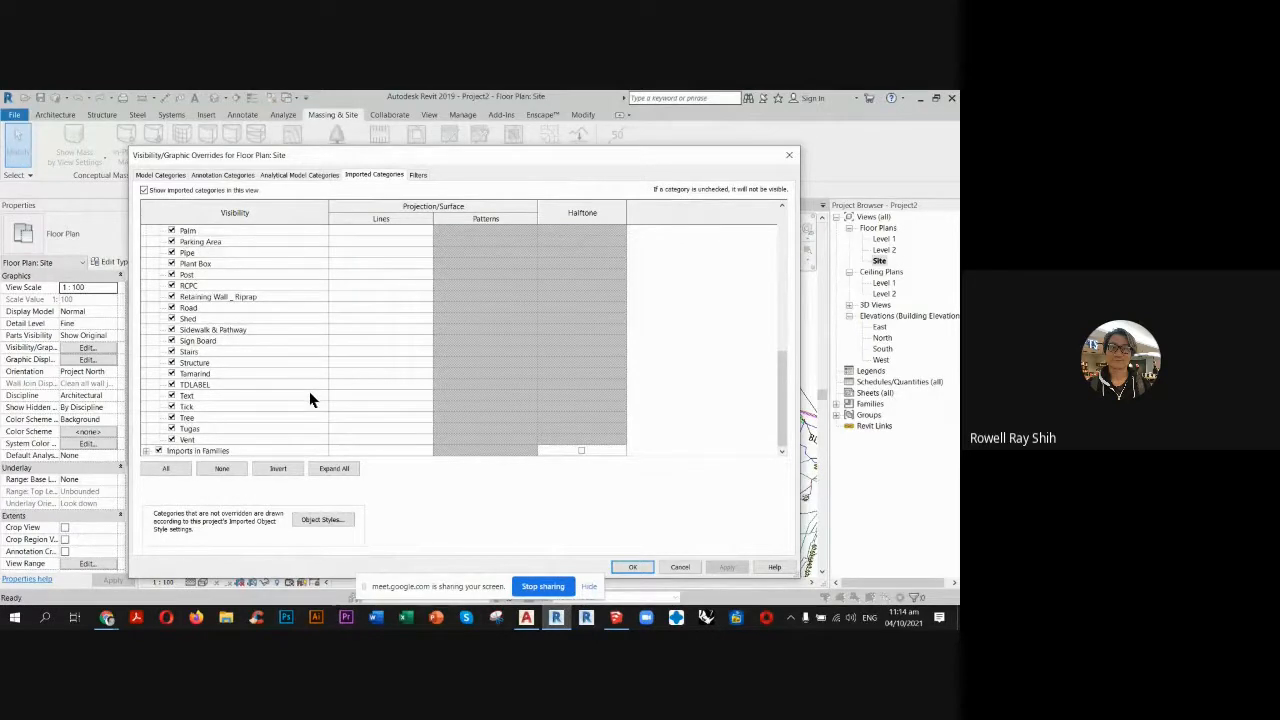
pyautogui.click(239, 441)
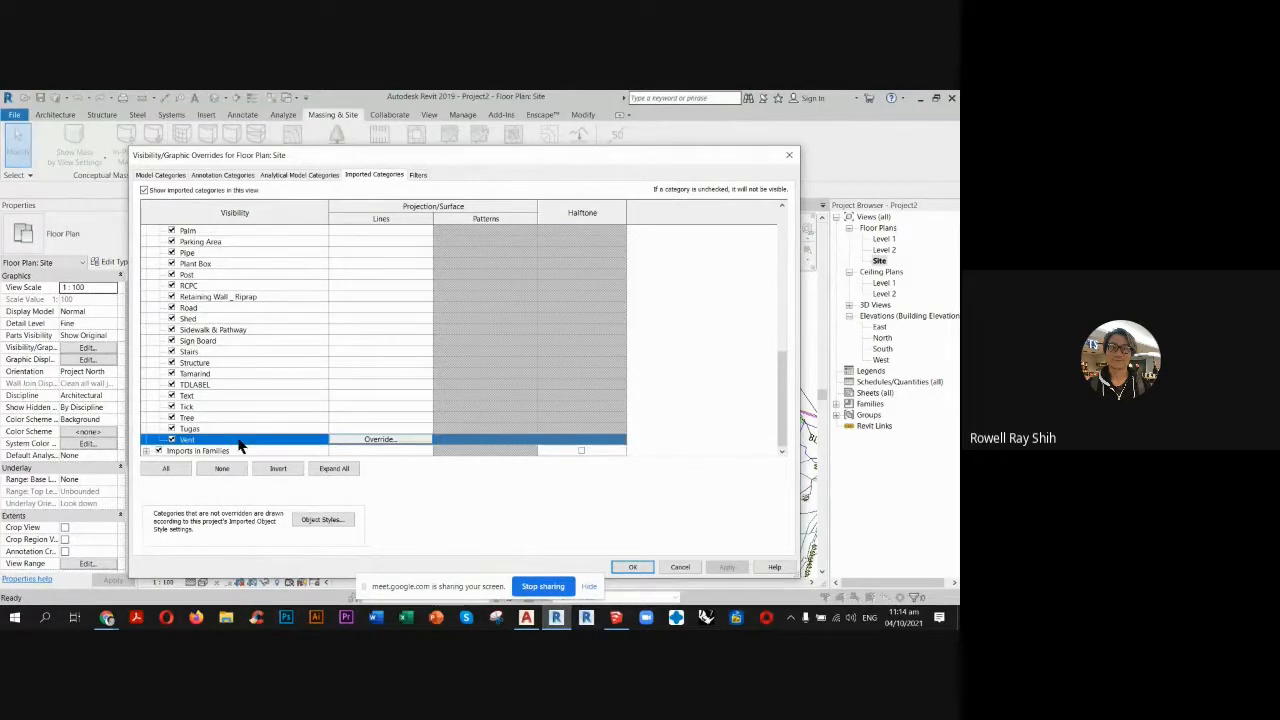
pyautogui.scroll(9, 245, 440)
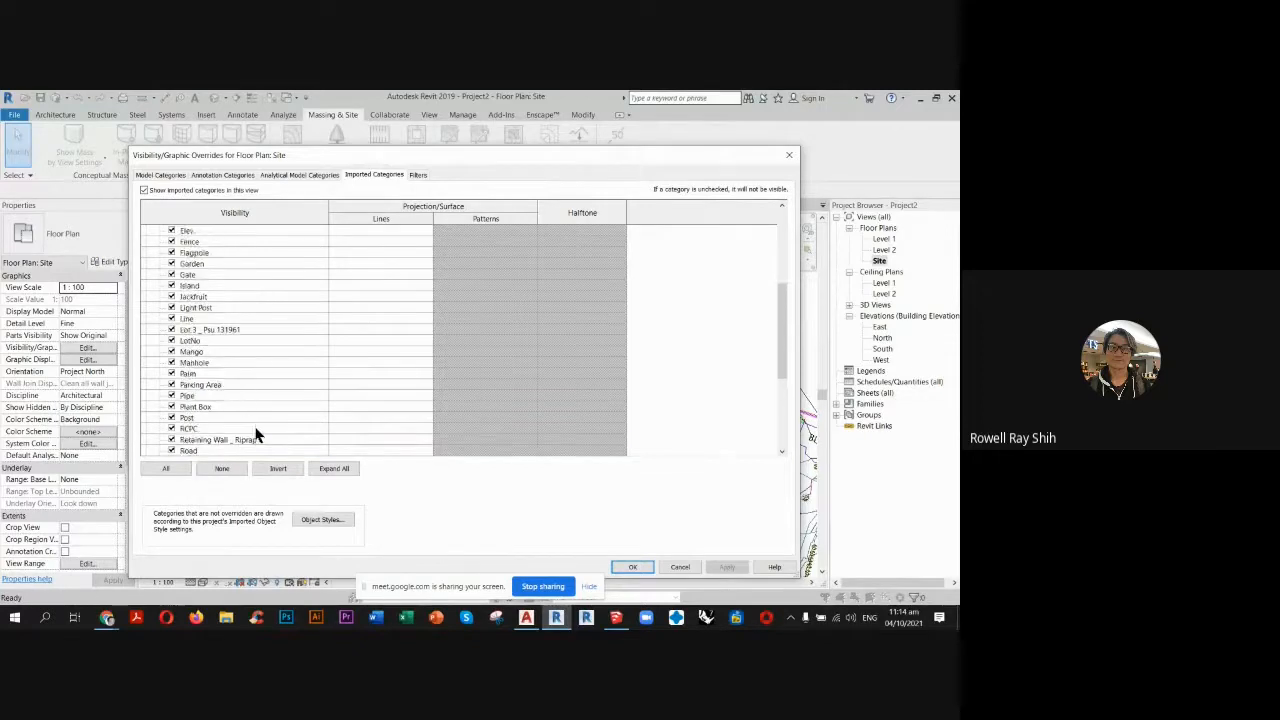
pyautogui.scroll(2, 250, 380)
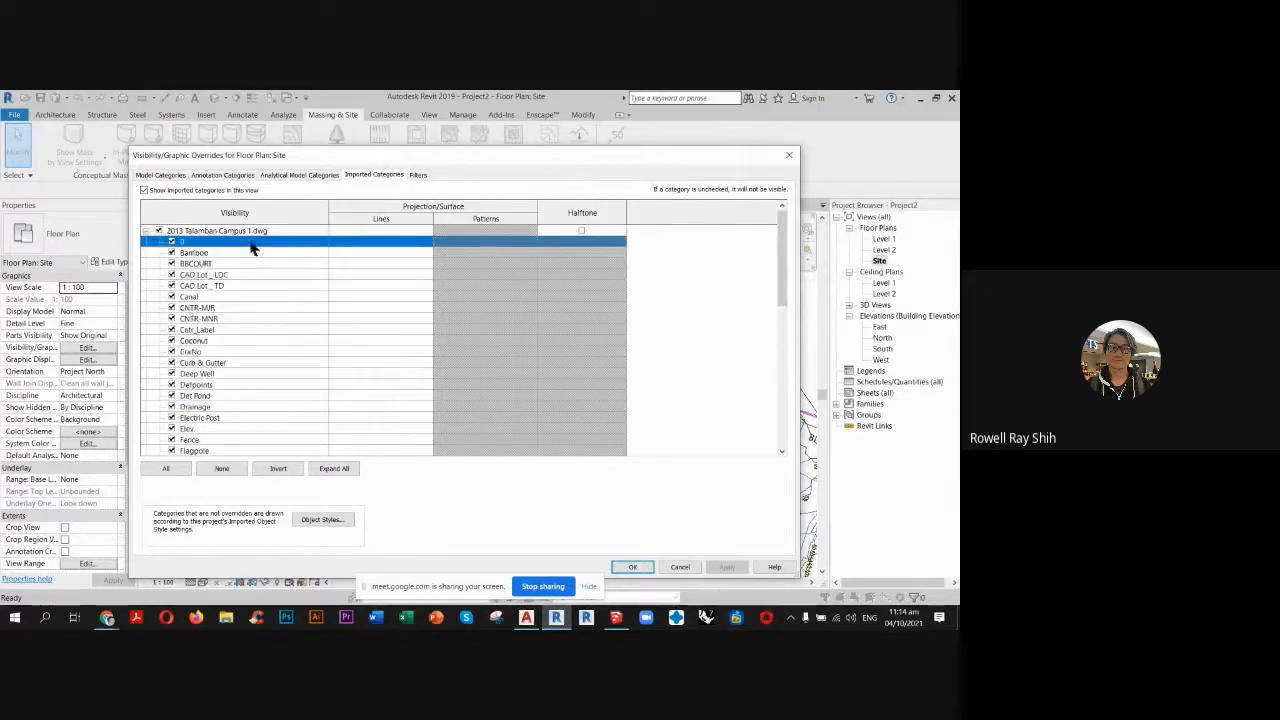
pyautogui.keyDown('shift'); pyautogui.click(250, 241); pyautogui.keyUp('shift')
pyautogui.click(172, 242)
pyautogui.click(243, 289)
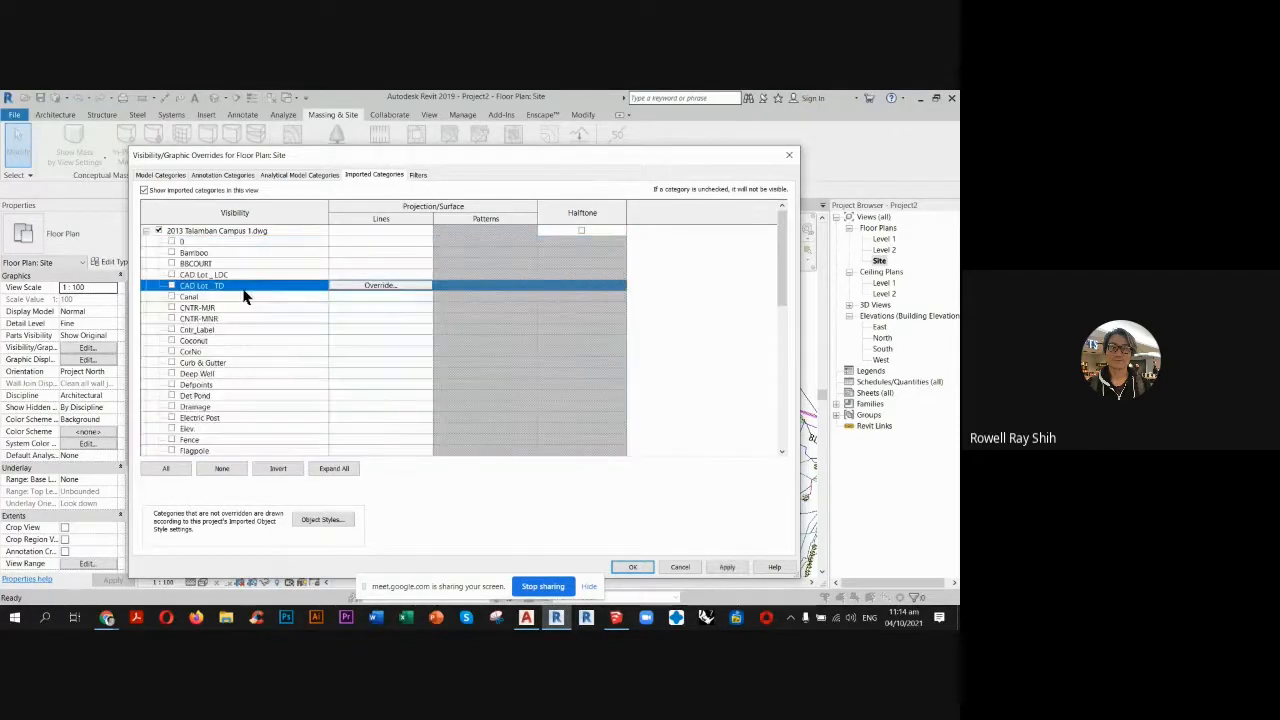
# Show only the Road, Sidewalk & Pathway and Structure layers of 2013 Talamban Campus 1.dwg in the Site plan and apply the overrides.
pyautogui.scroll(-5, 286, 371)
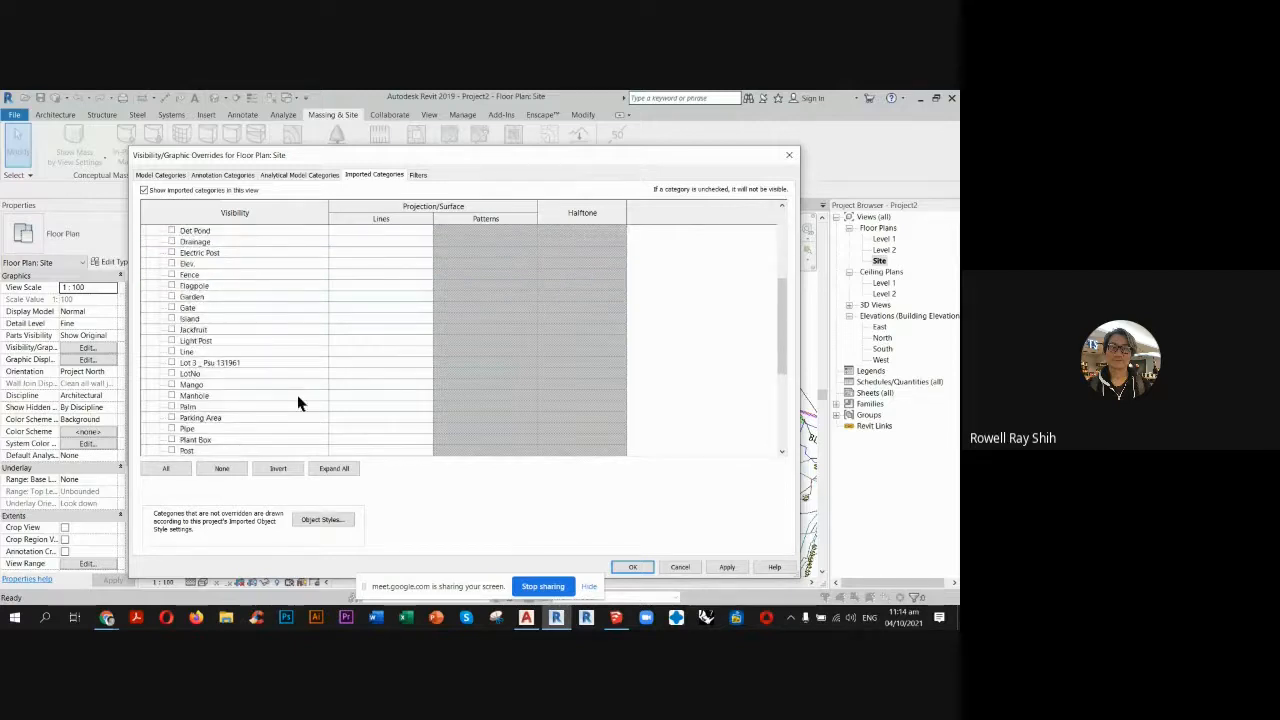
pyautogui.scroll(-3, 300, 403)
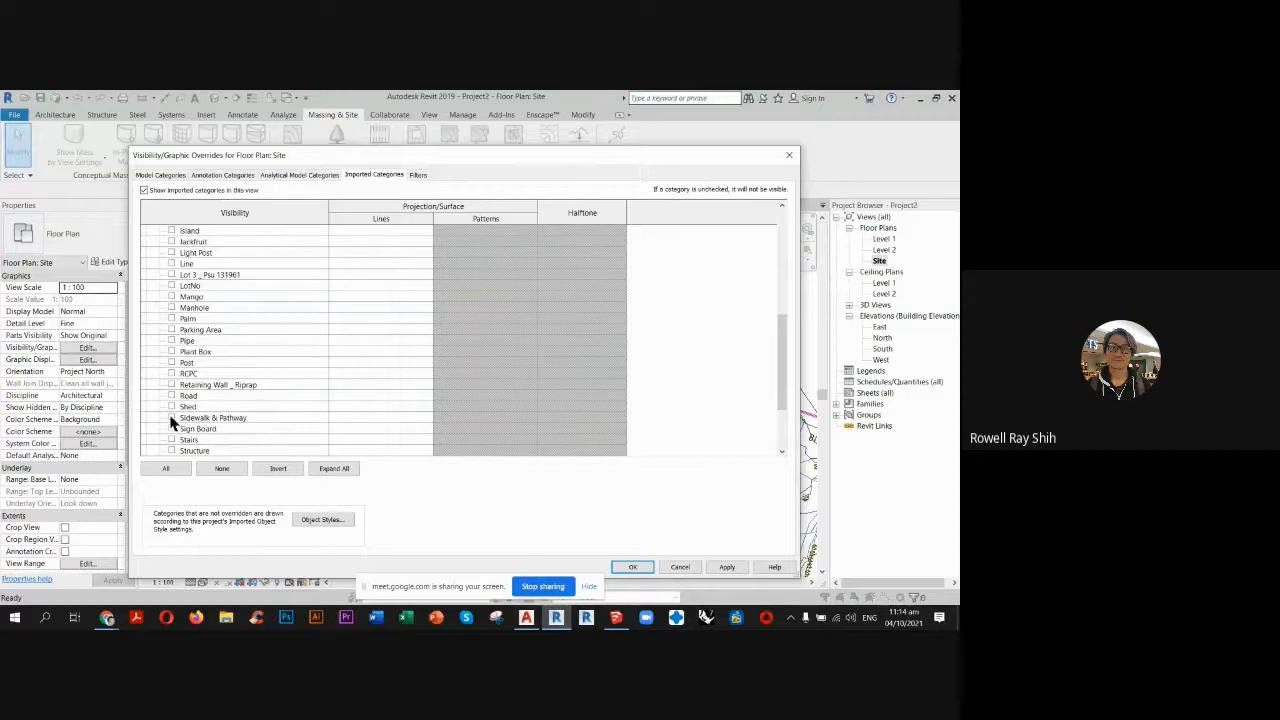
pyautogui.click(171, 417)
pyautogui.click(171, 396)
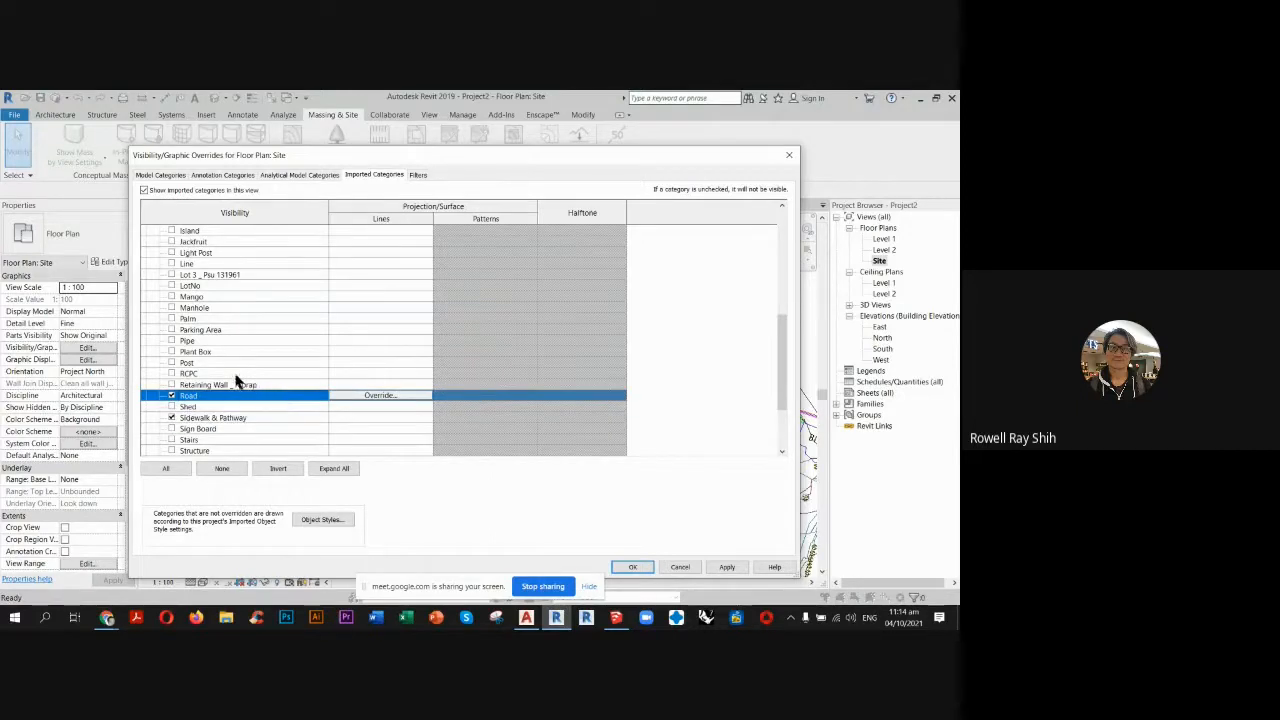
pyautogui.scroll(-1, 223, 400)
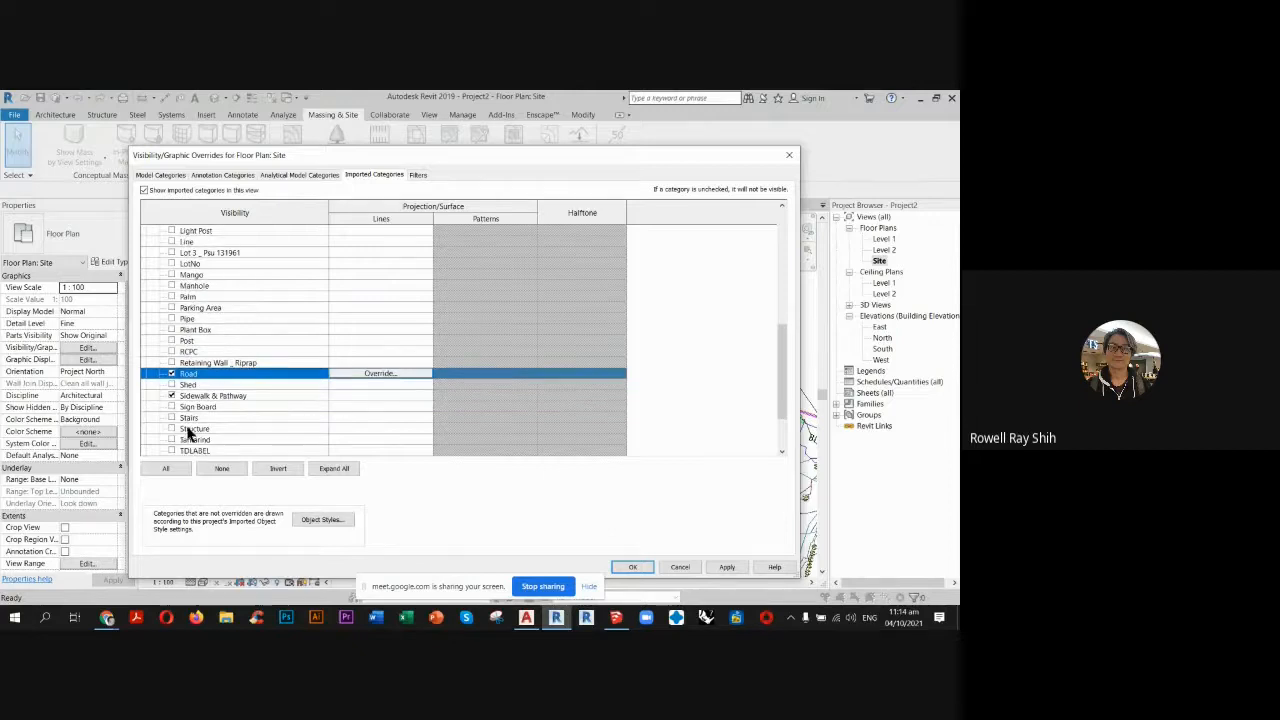
pyautogui.click(171, 428)
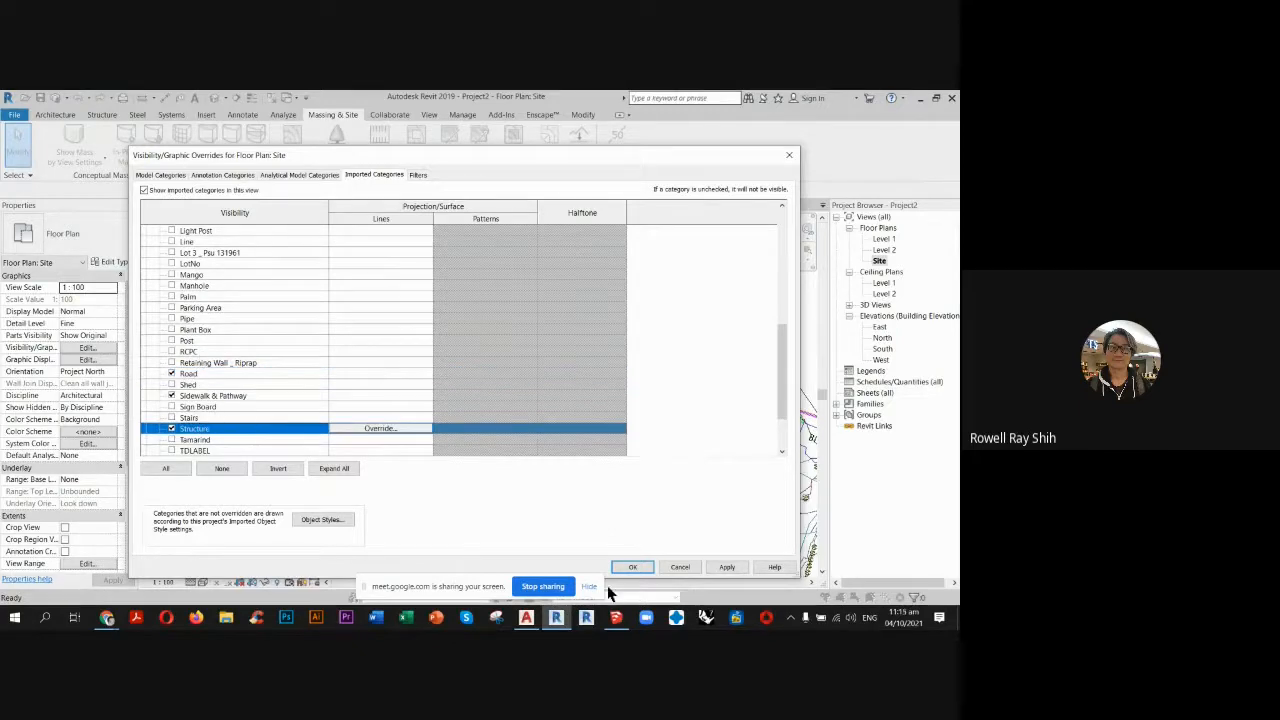
pyautogui.click(627, 568)
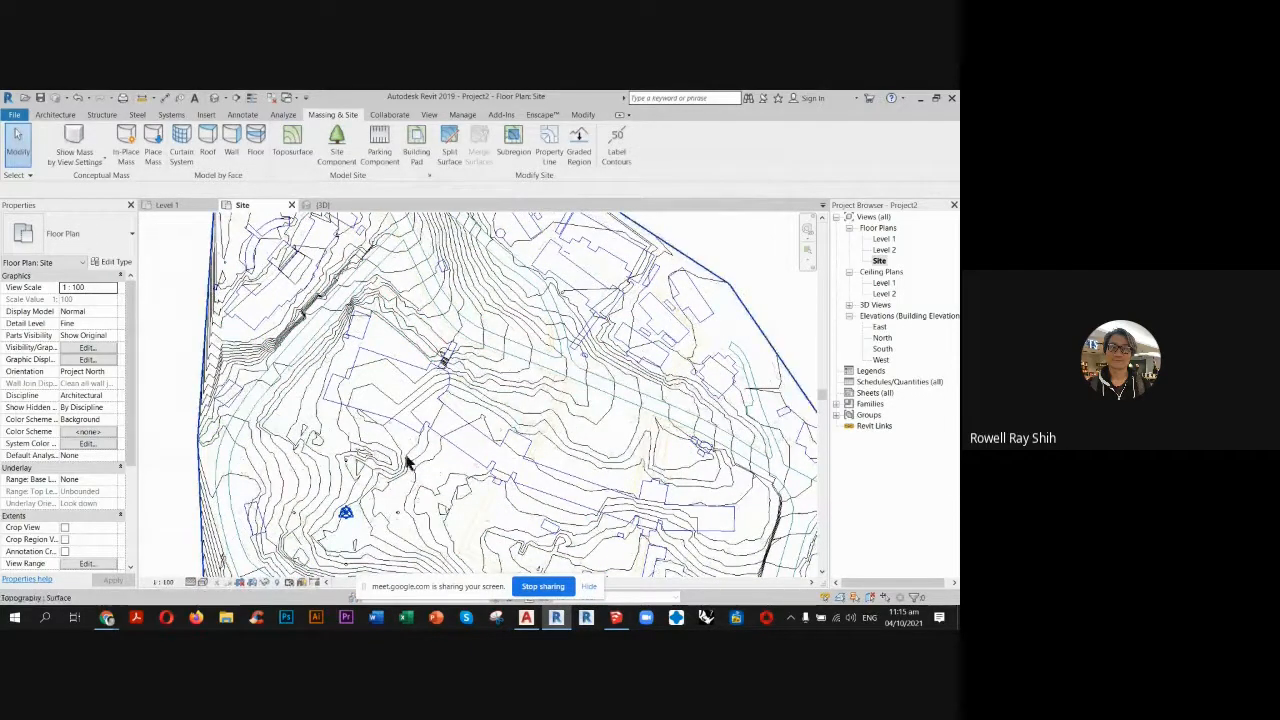
# Start a subregion sketch on the toposurface and trace both edges of the curved road near the site's west boundary with Pick Lines.
pyautogui.moveTo(429, 451); pyautogui.dragTo(443, 363, button='middle')
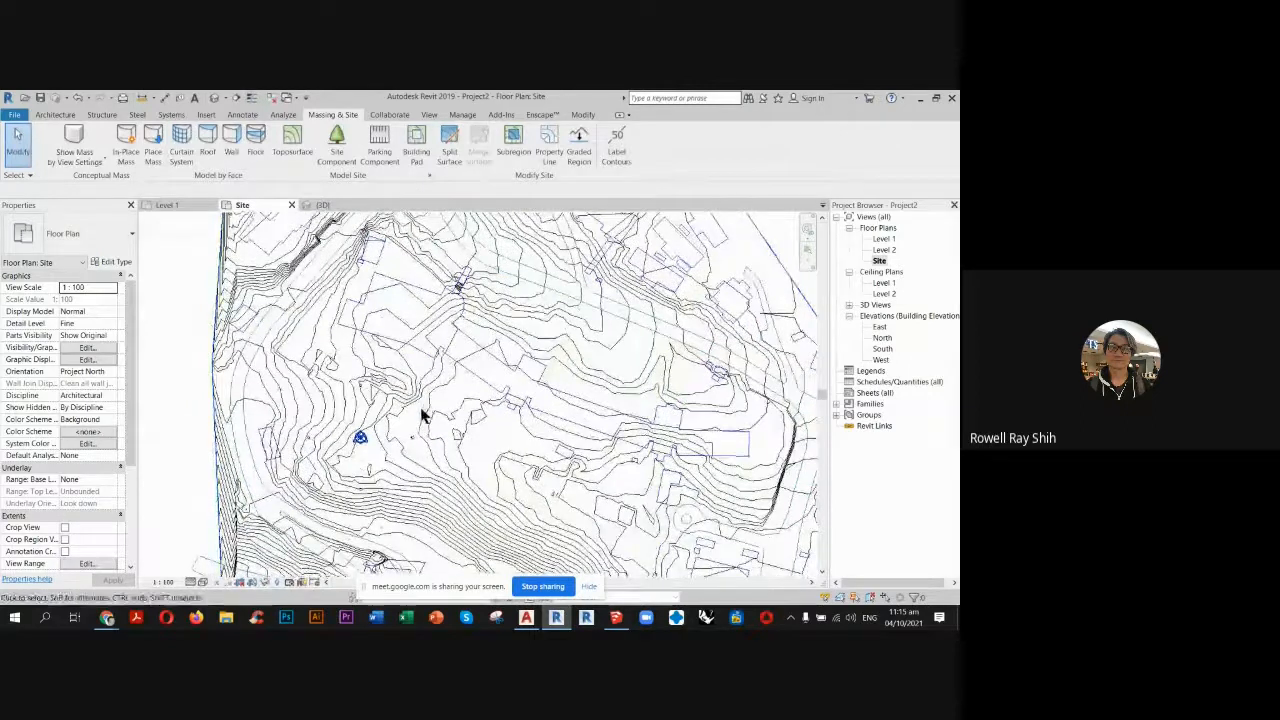
pyautogui.moveTo(423, 414)
pyautogui.mouseDown(button='middle')
pyautogui.moveTo(446, 391)
pyautogui.moveTo(445, 364)
pyautogui.mouseUp(button='middle')
pyautogui.moveTo(302, 300); pyautogui.dragTo(366, 363, button='middle')
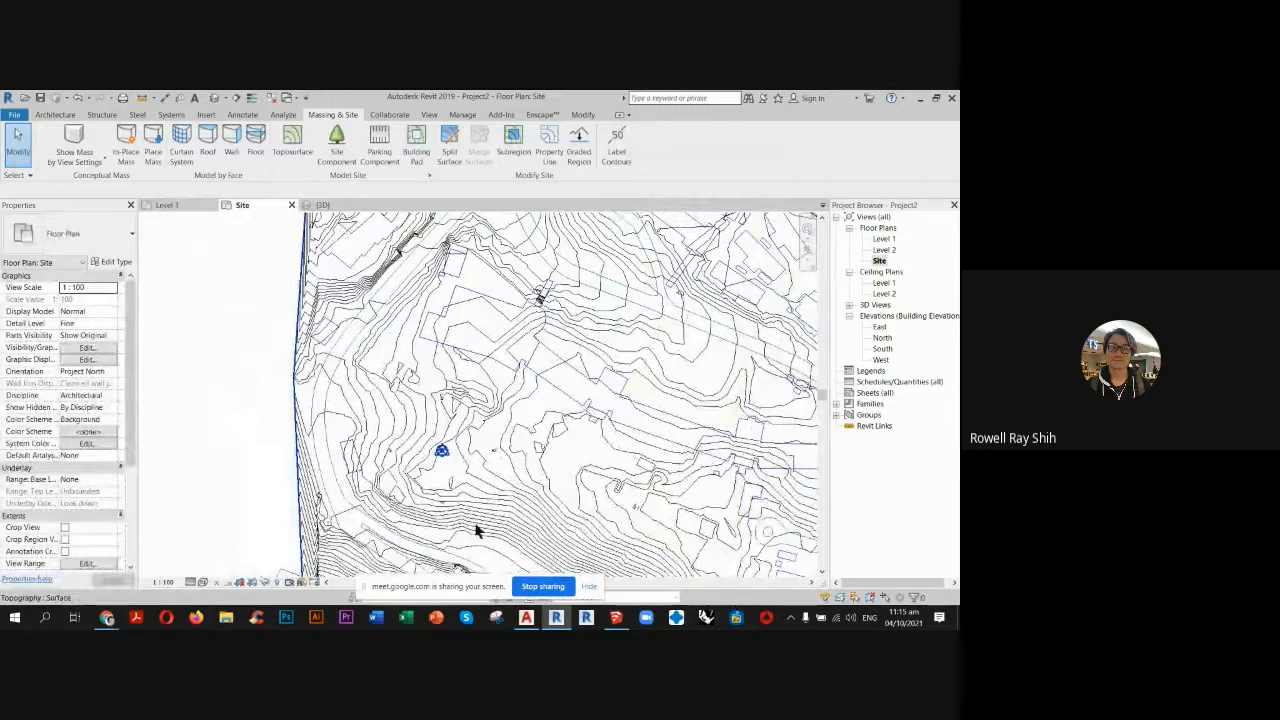
pyautogui.moveTo(465, 455); pyautogui.dragTo(431, 490, button='middle')
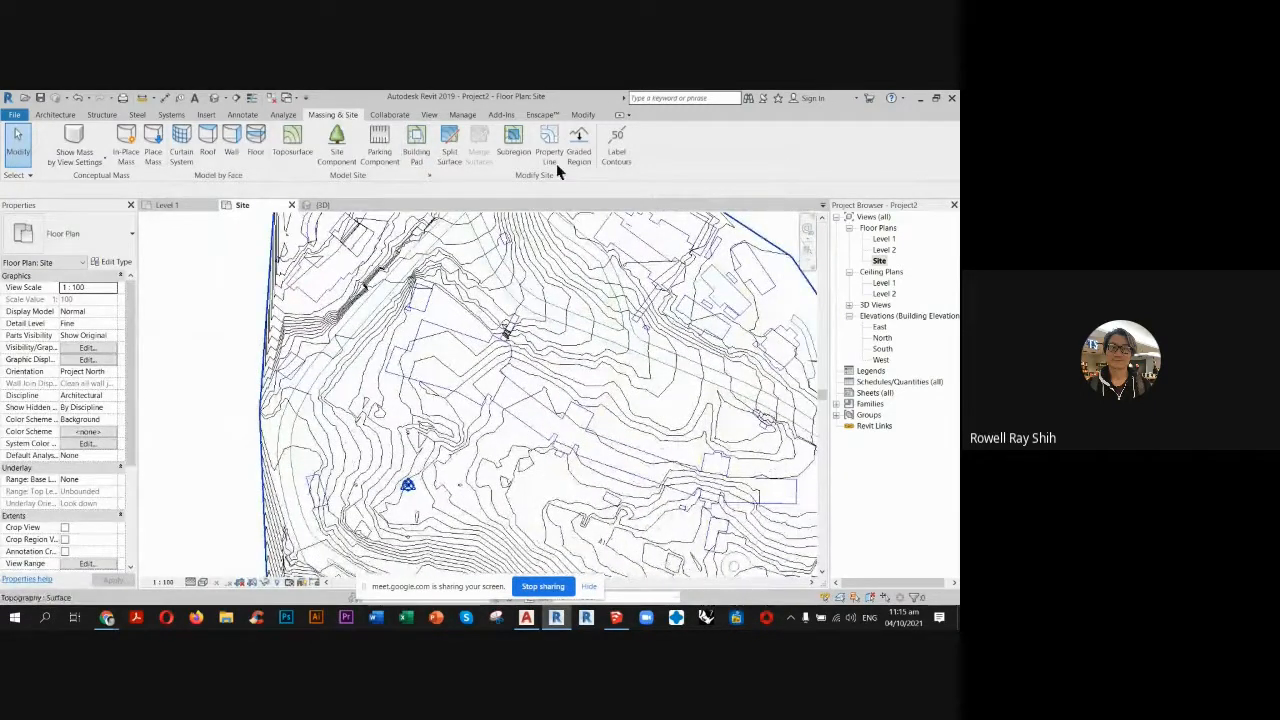
pyautogui.click(512, 148)
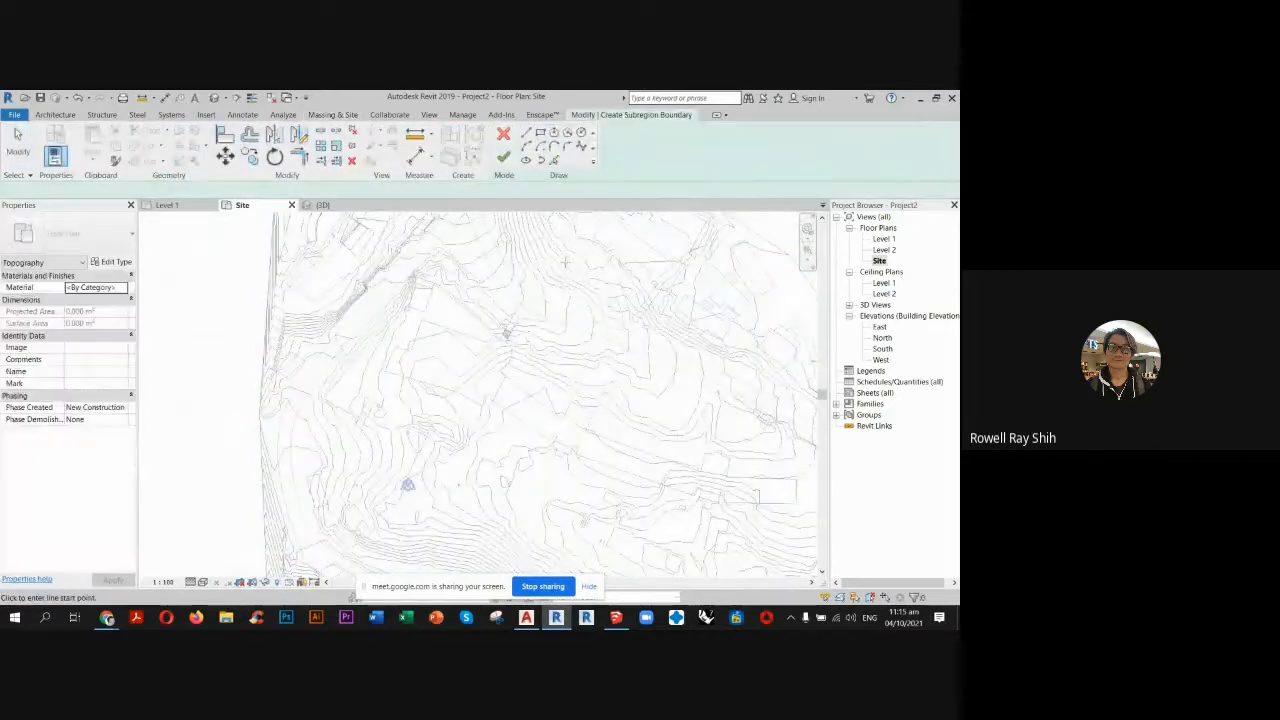
pyautogui.click(555, 163)
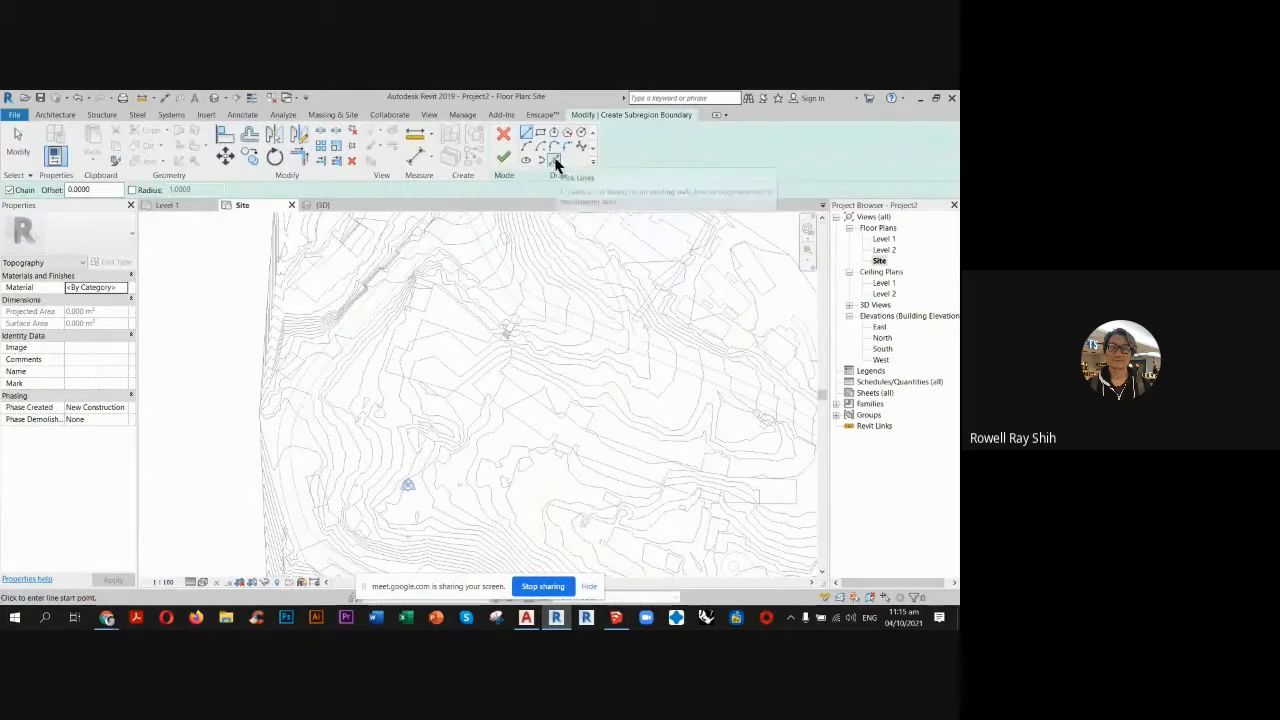
pyautogui.click(437, 238)
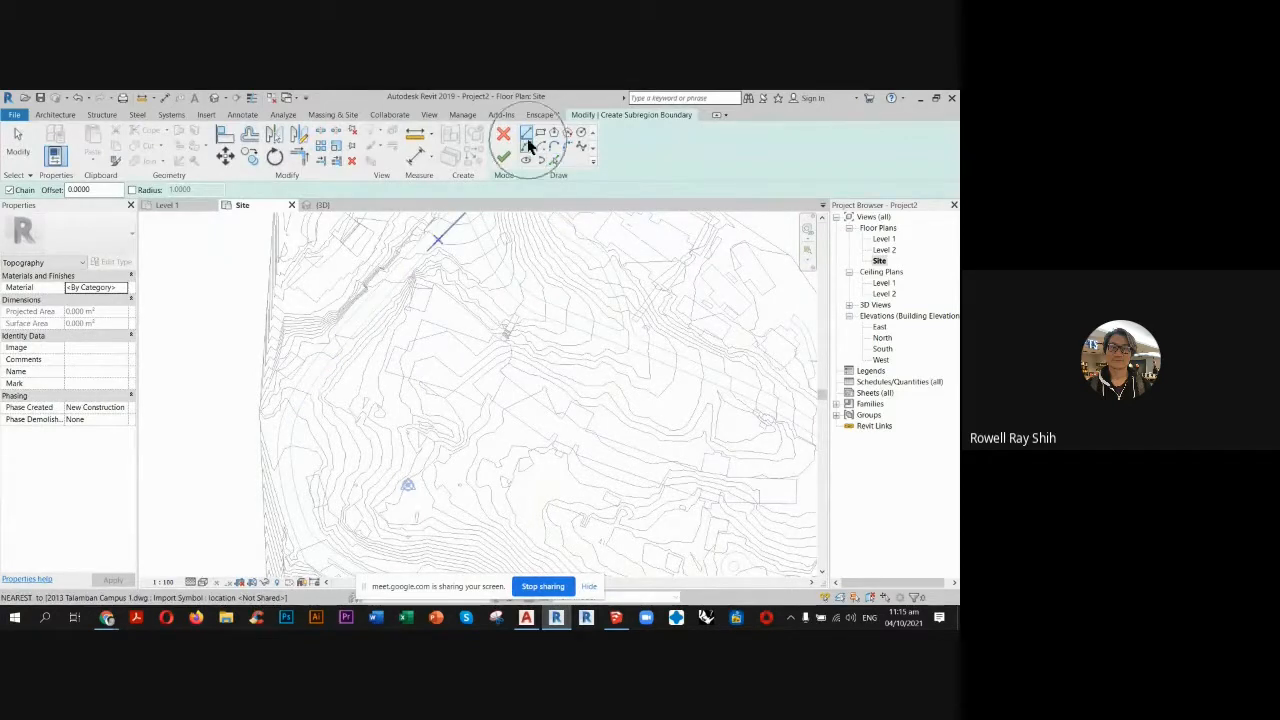
pyautogui.click(555, 161)
pyautogui.scroll(5, 290, 432)
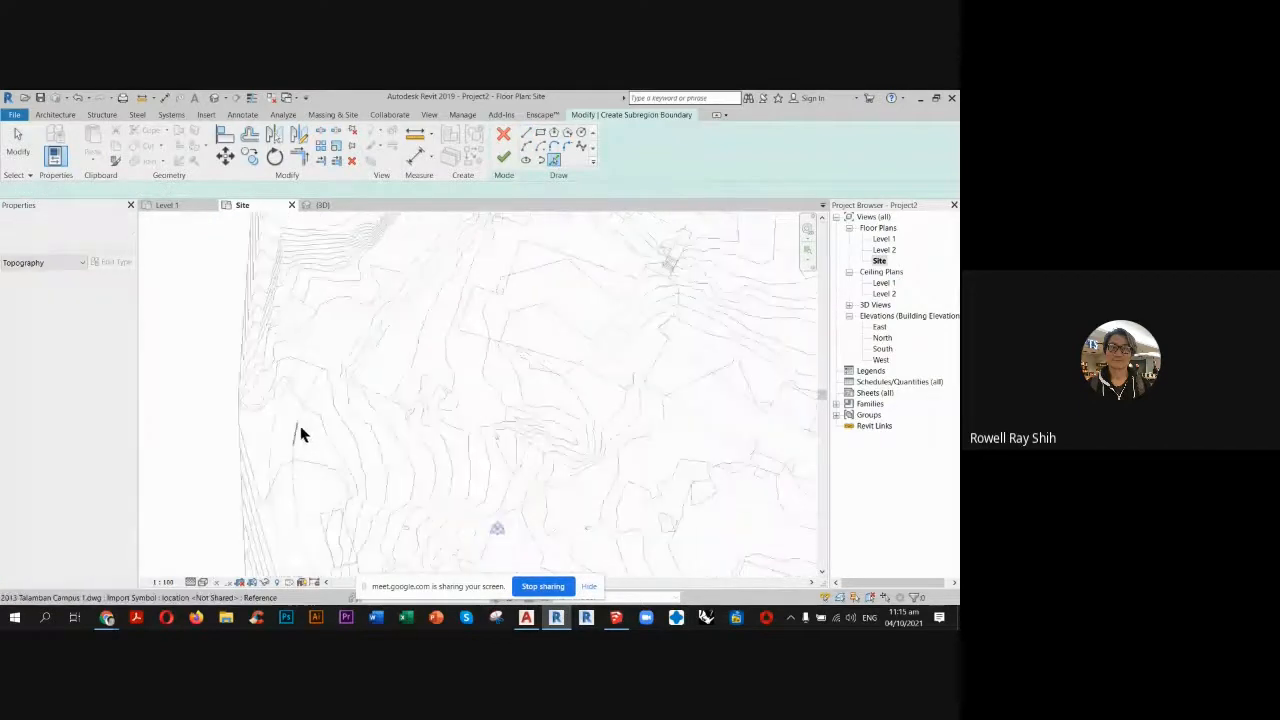
pyautogui.scroll(2, 330, 415)
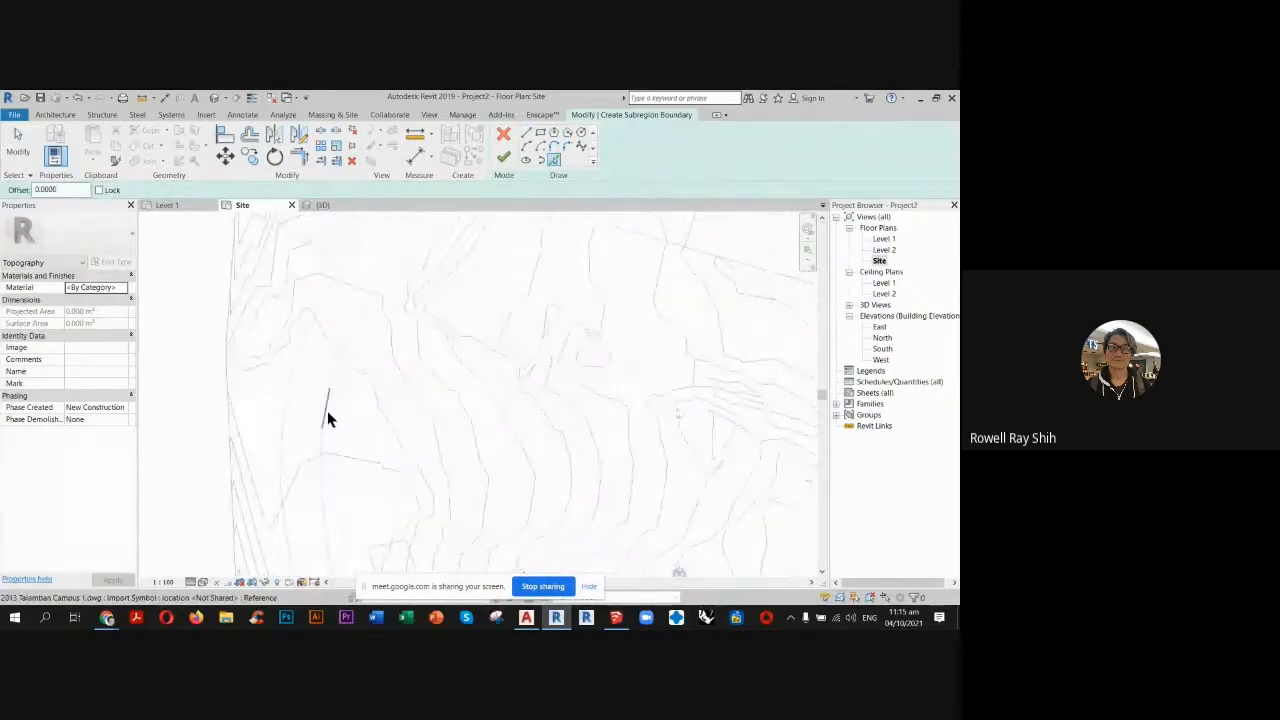
pyautogui.click(328, 412)
pyautogui.click(285, 401)
pyautogui.click(281, 442)
pyautogui.click(322, 462)
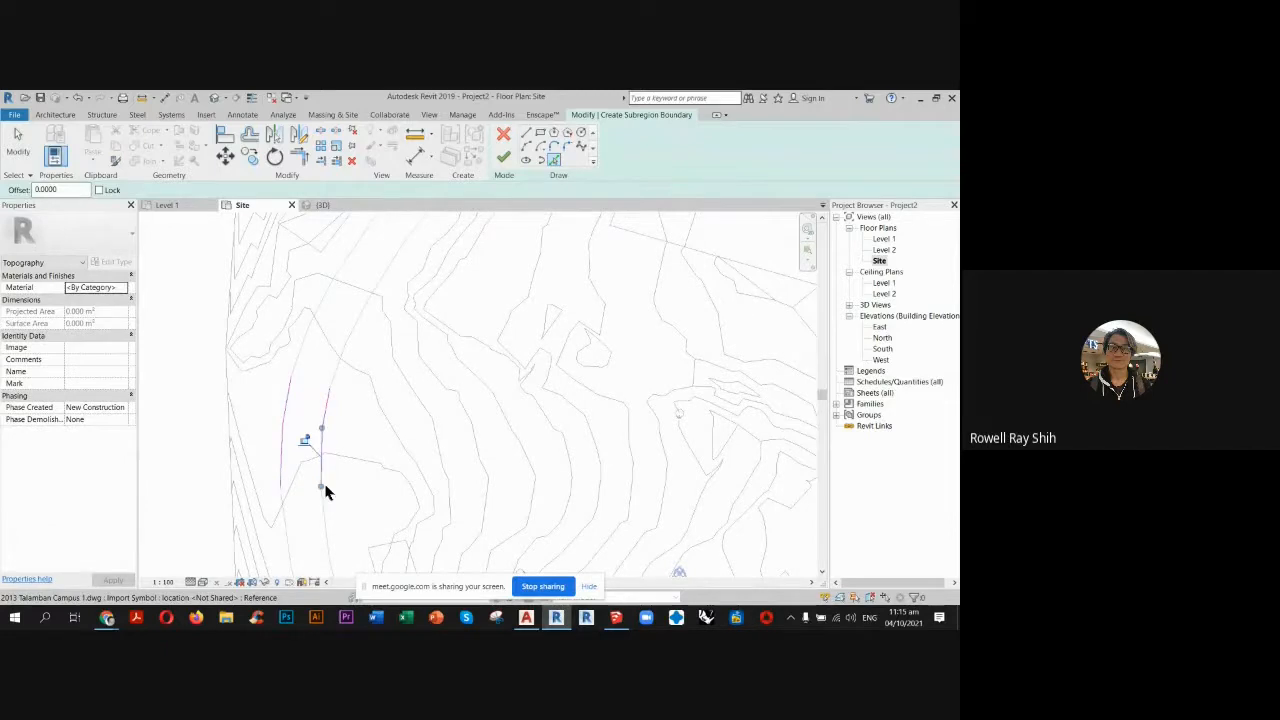
pyautogui.click(304, 360)
pyautogui.click(336, 373)
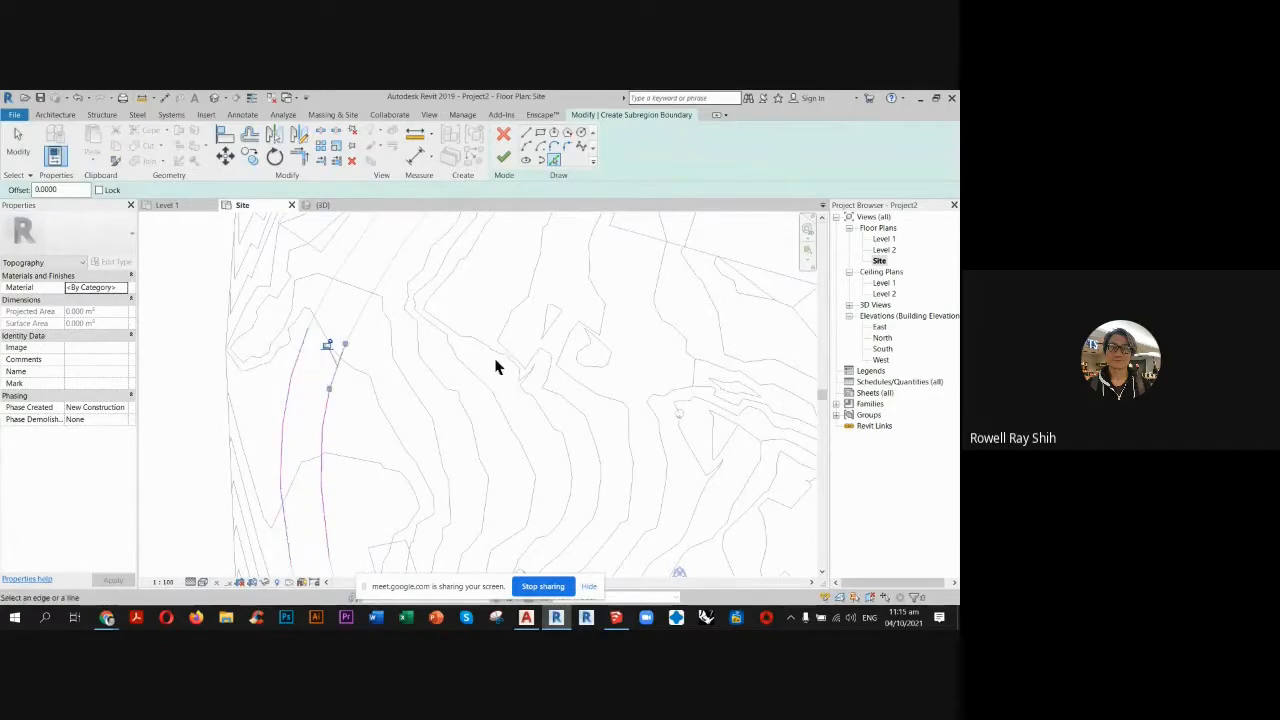
# Close both open ends of the traced road outline with straight lines across the road and finish the subregion.
pyautogui.click(526, 133)
pyautogui.click(308, 327)
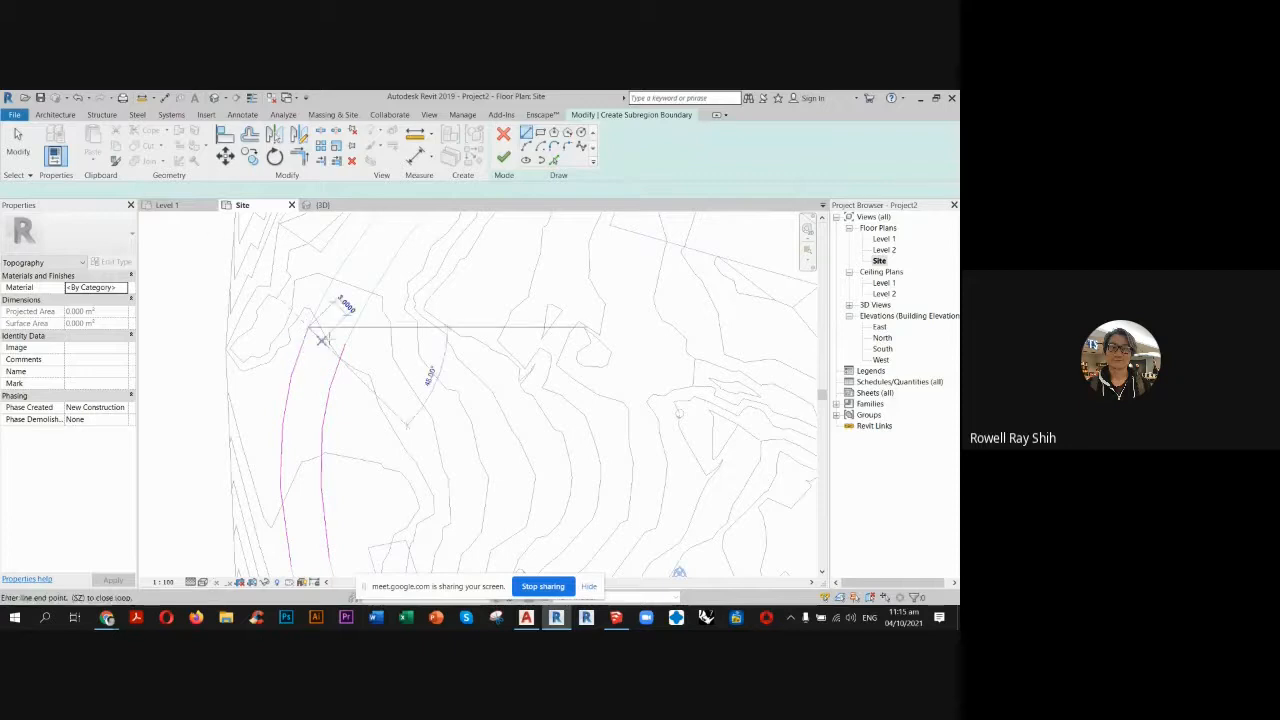
pyautogui.scroll(4, 343, 340)
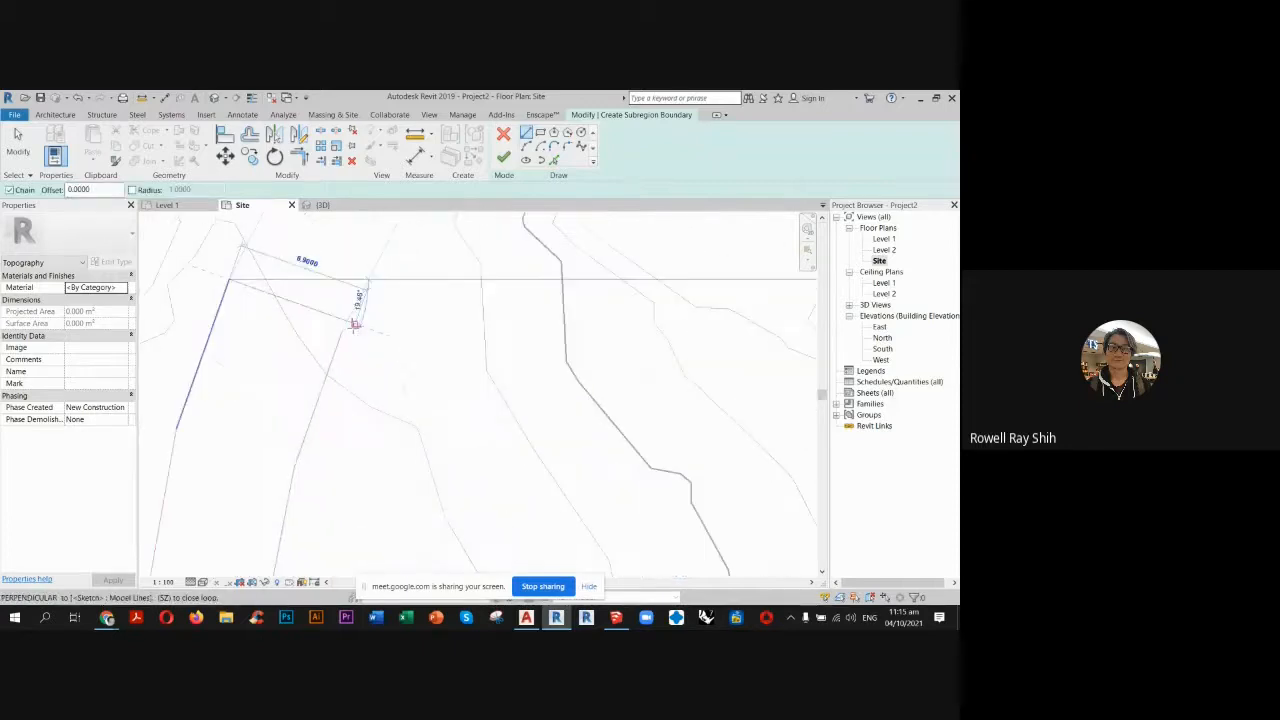
pyautogui.click(342, 330)
pyautogui.scroll(-5, 370, 268)
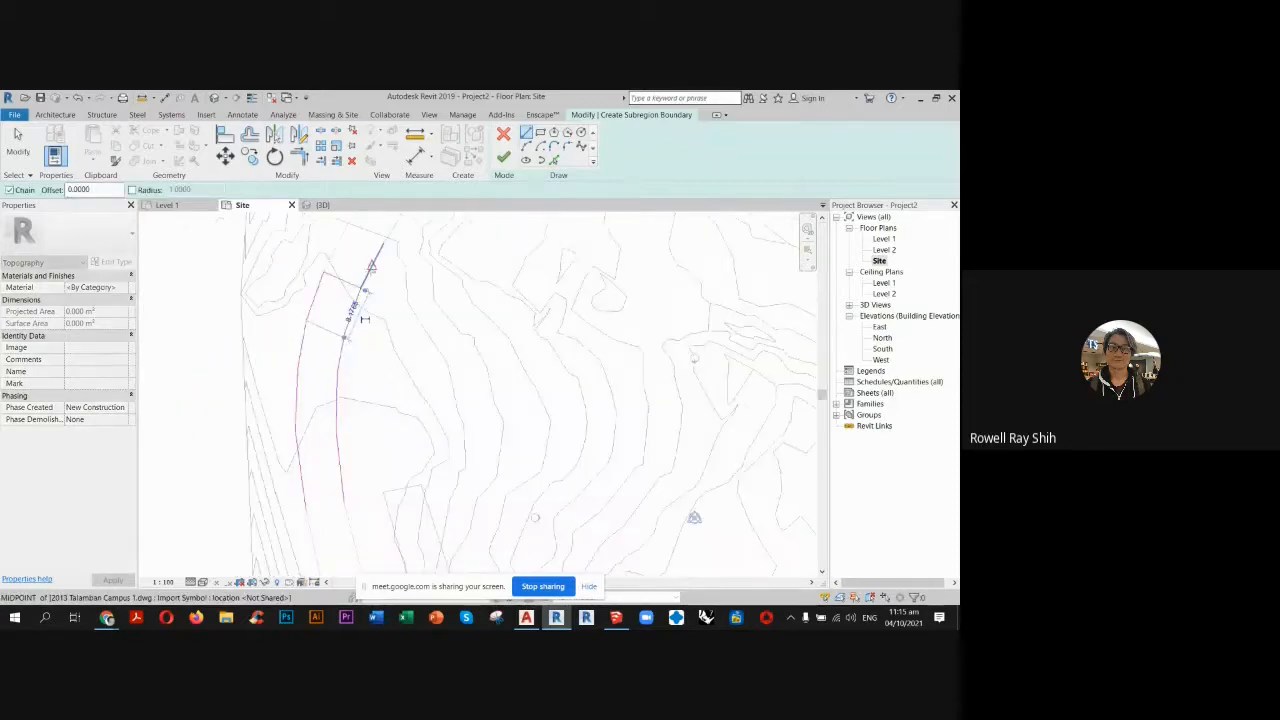
pyautogui.scroll(6, 370, 390)
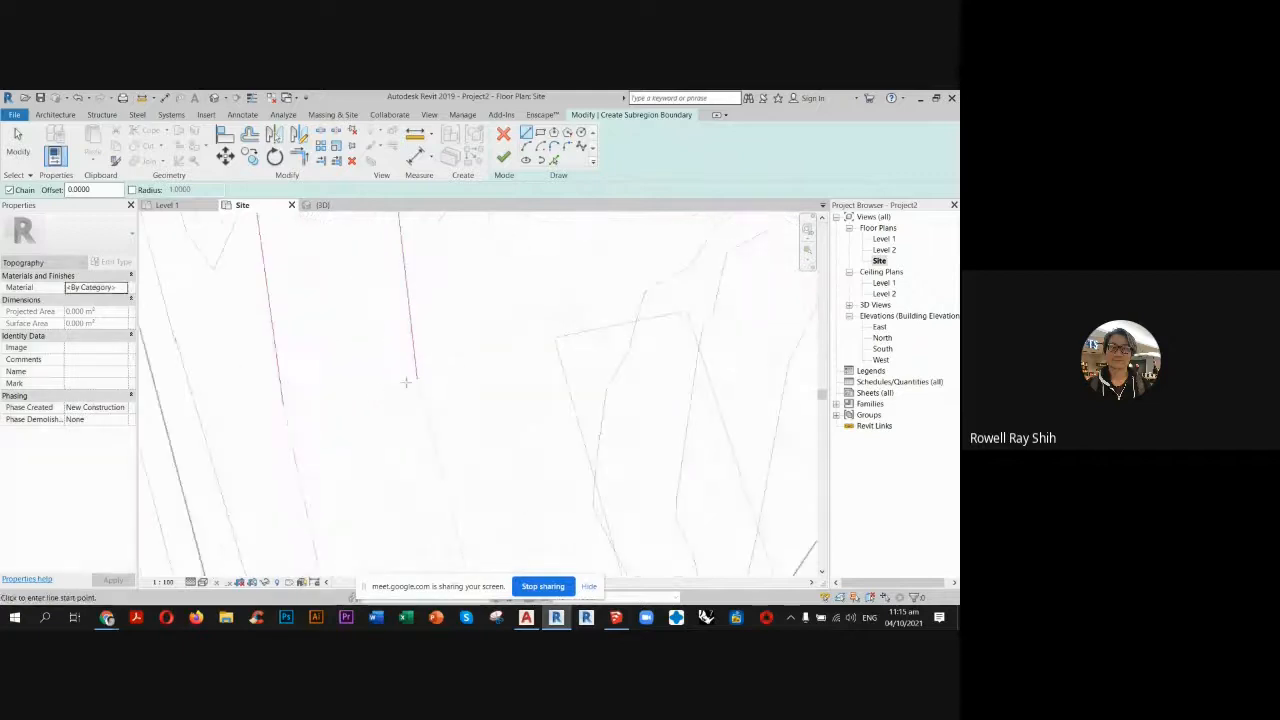
pyautogui.click(416, 378)
pyautogui.click(283, 400)
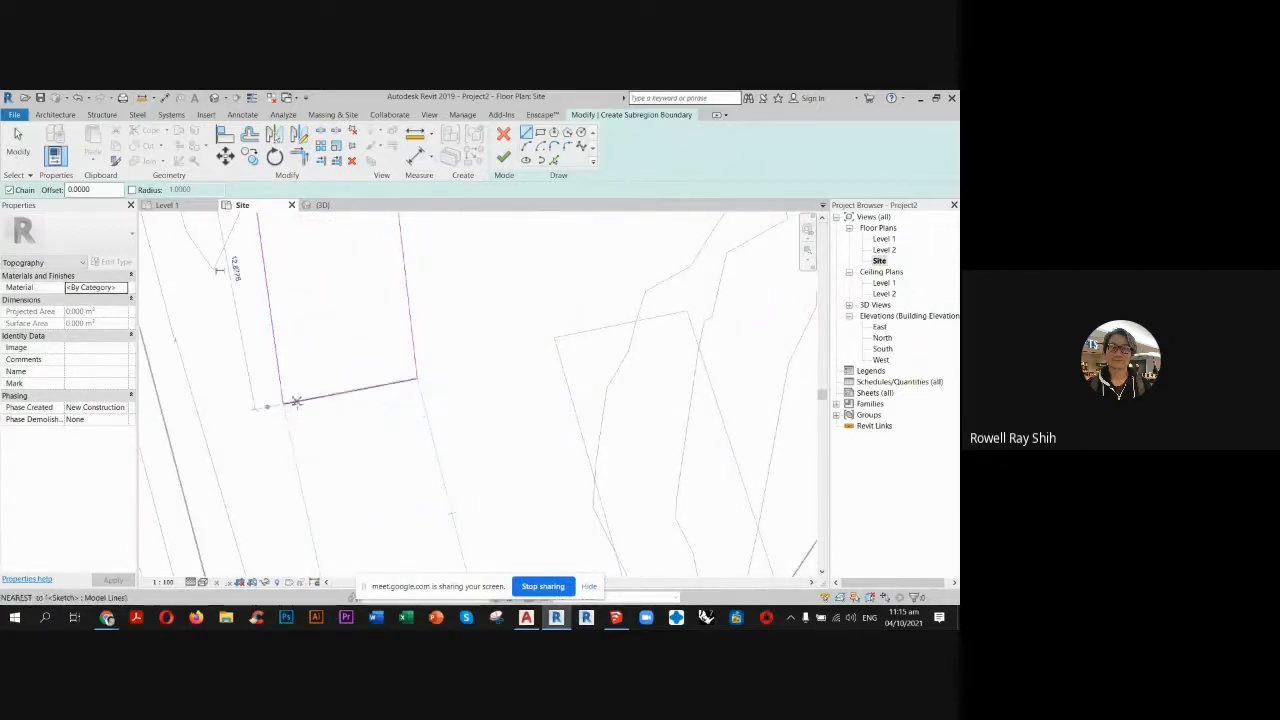
pyautogui.click(18, 142)
pyautogui.scroll(-3, 435, 455)
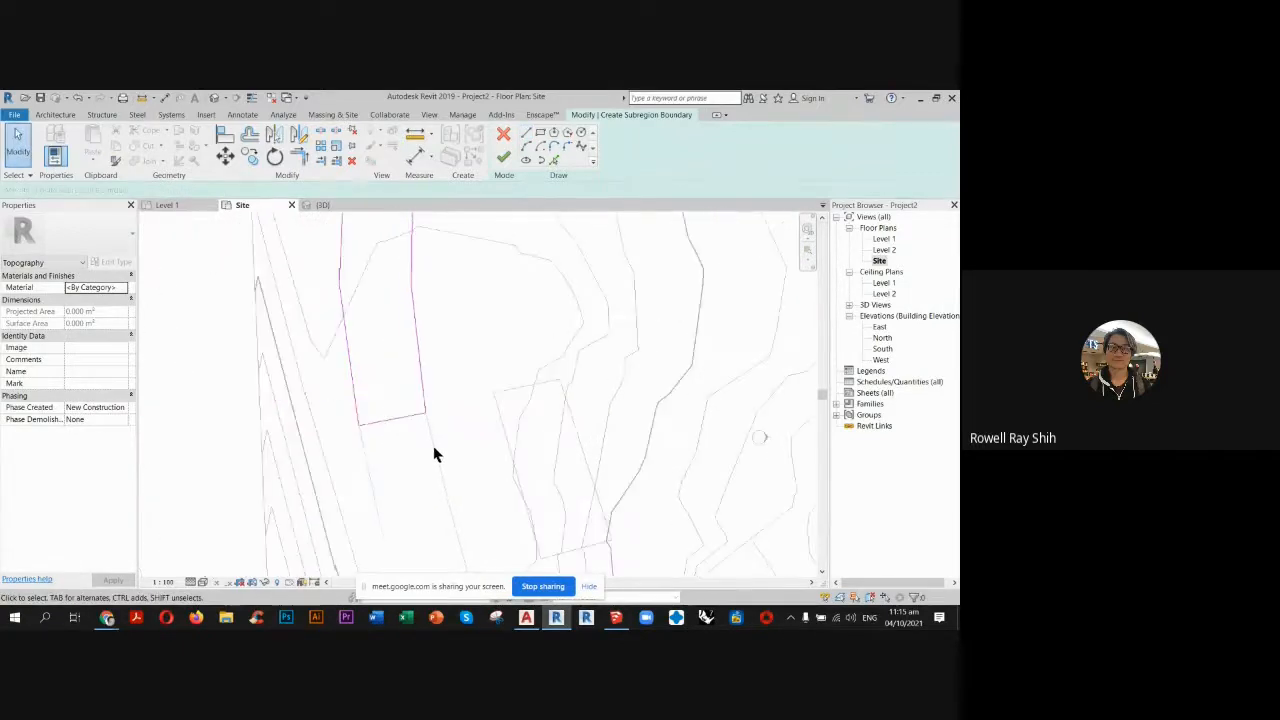
pyautogui.scroll(-4, 443, 331)
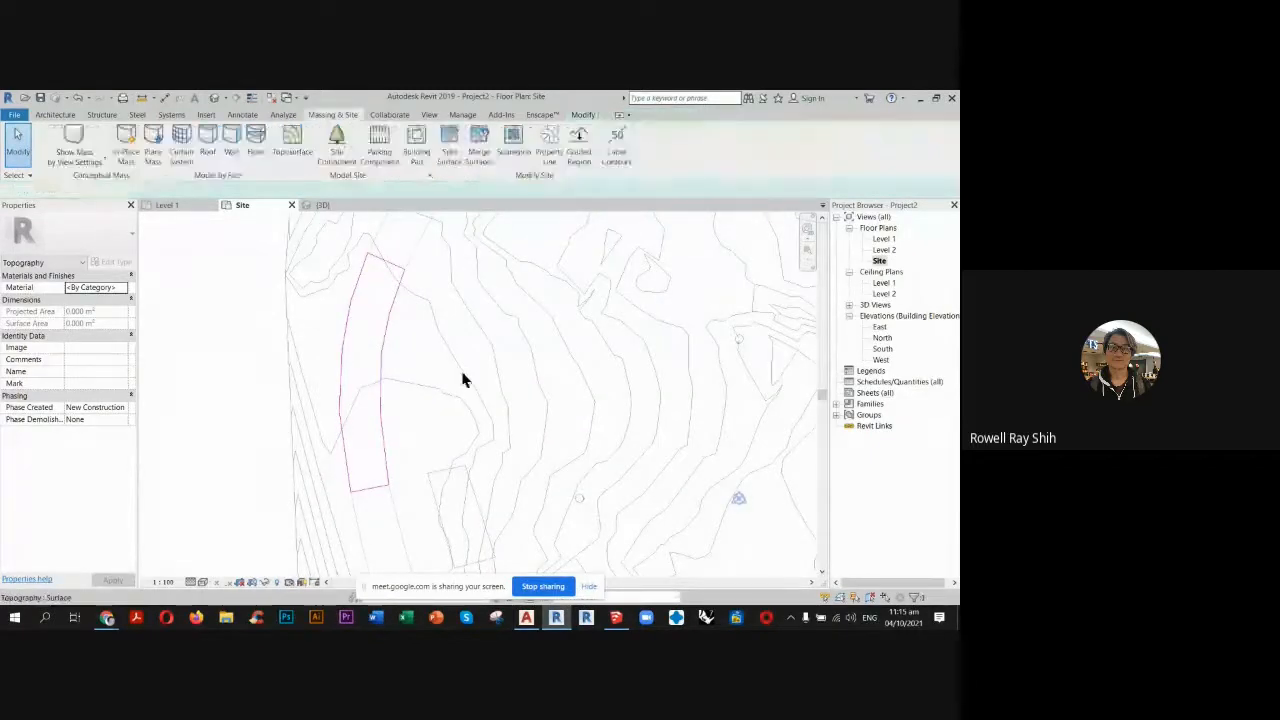
pyautogui.scroll(-2, 356, 345)
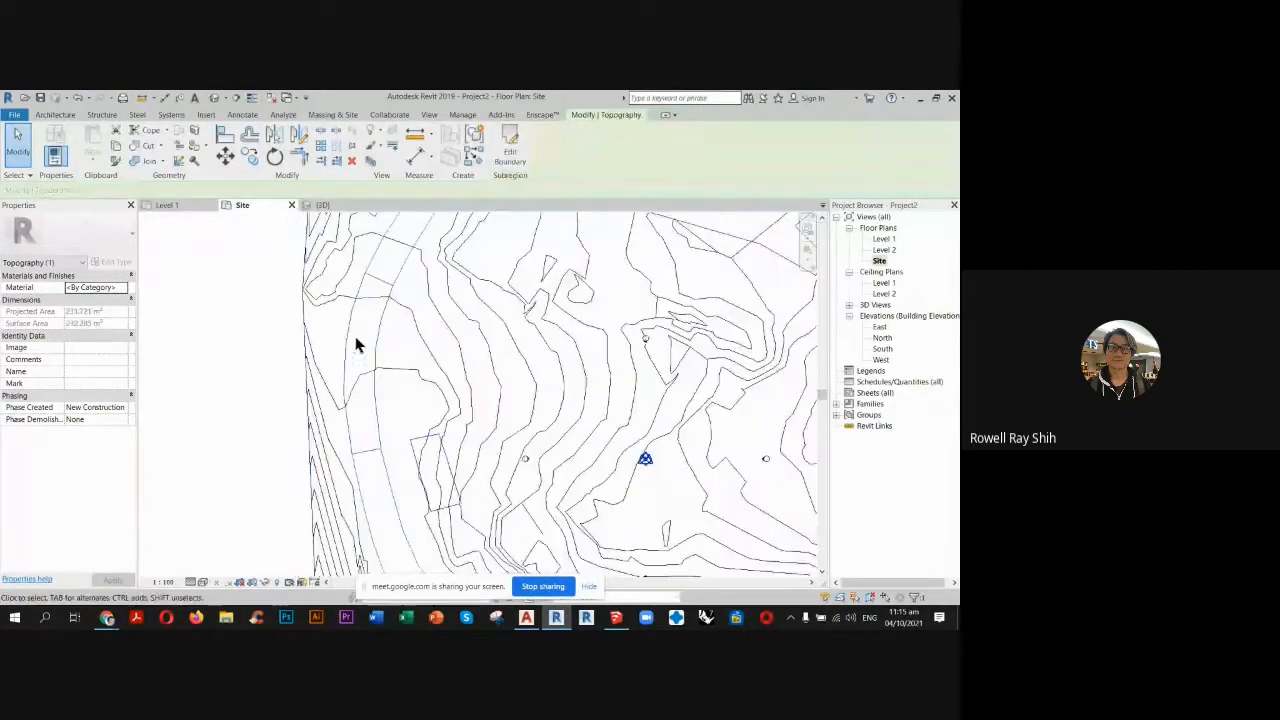
# Set the 3D view to the Shaded visual style and inspect the road subregion on the terrain's edge up close.
pyautogui.click(325, 204)
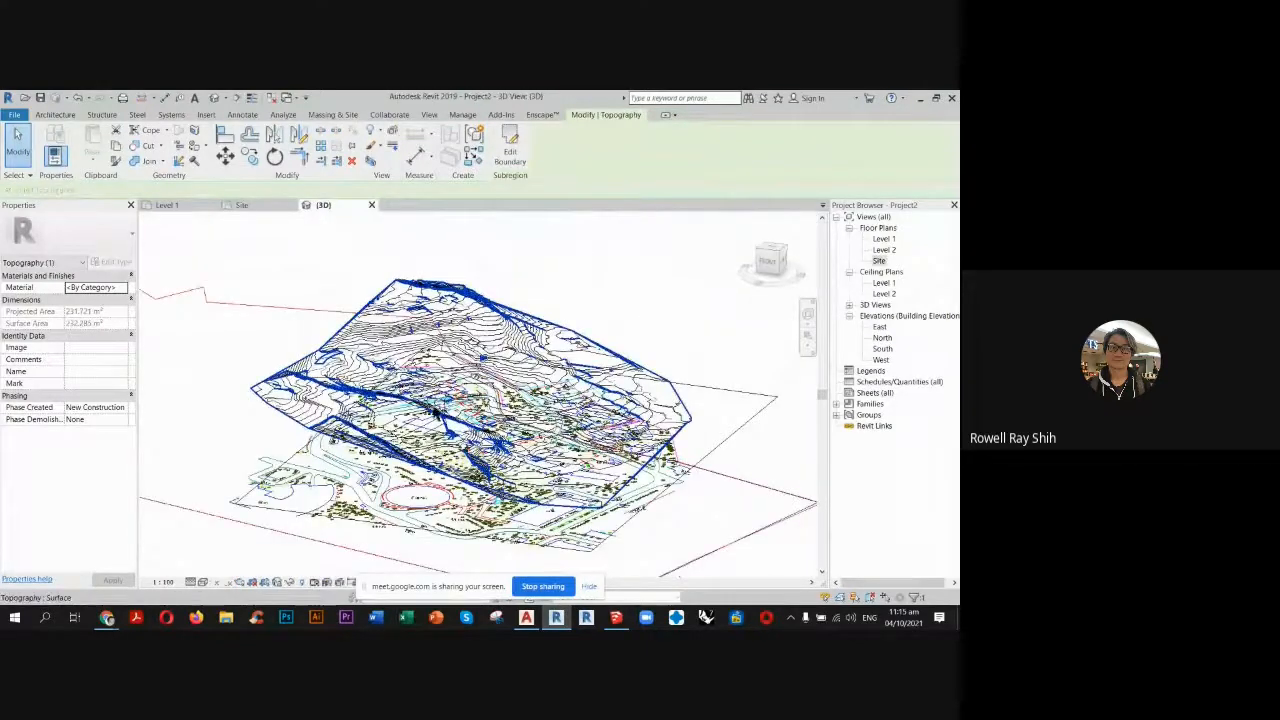
pyautogui.click(203, 582)
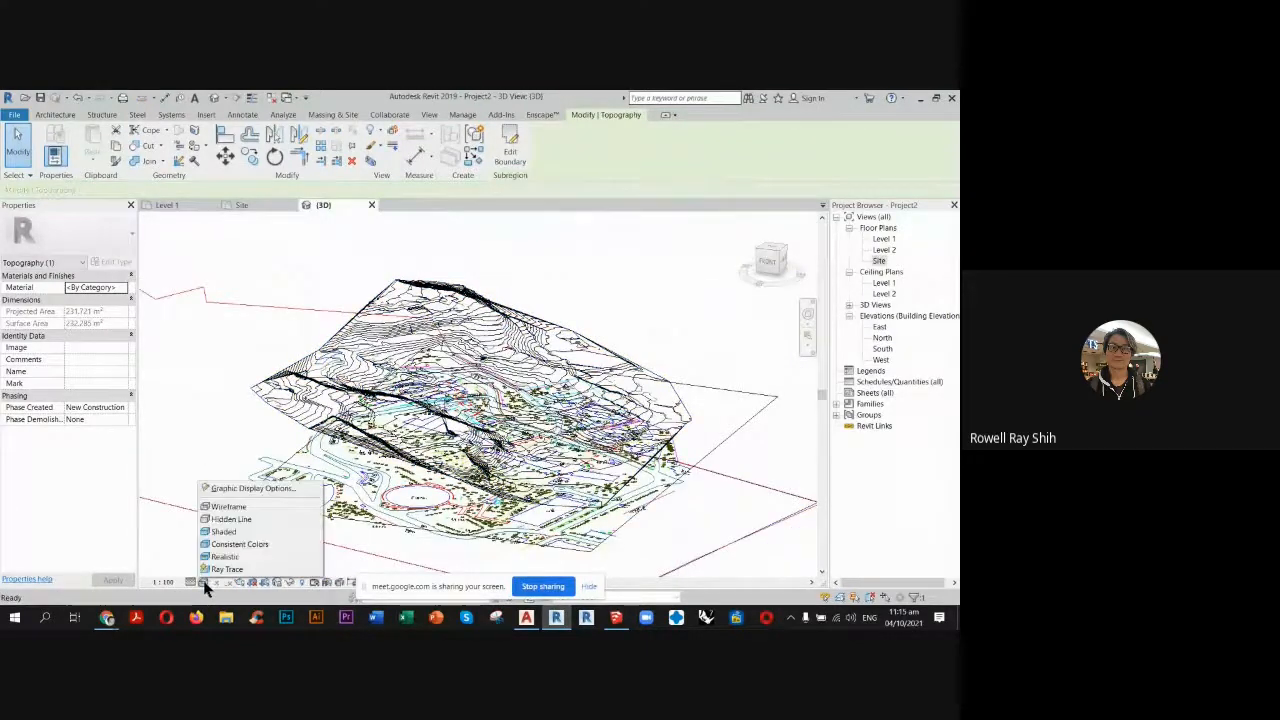
pyautogui.click(232, 531)
pyautogui.keyDown('shift'); pyautogui.moveTo(336, 372); pyautogui.dragTo(333, 380, button='middle'); pyautogui.keyUp('shift')
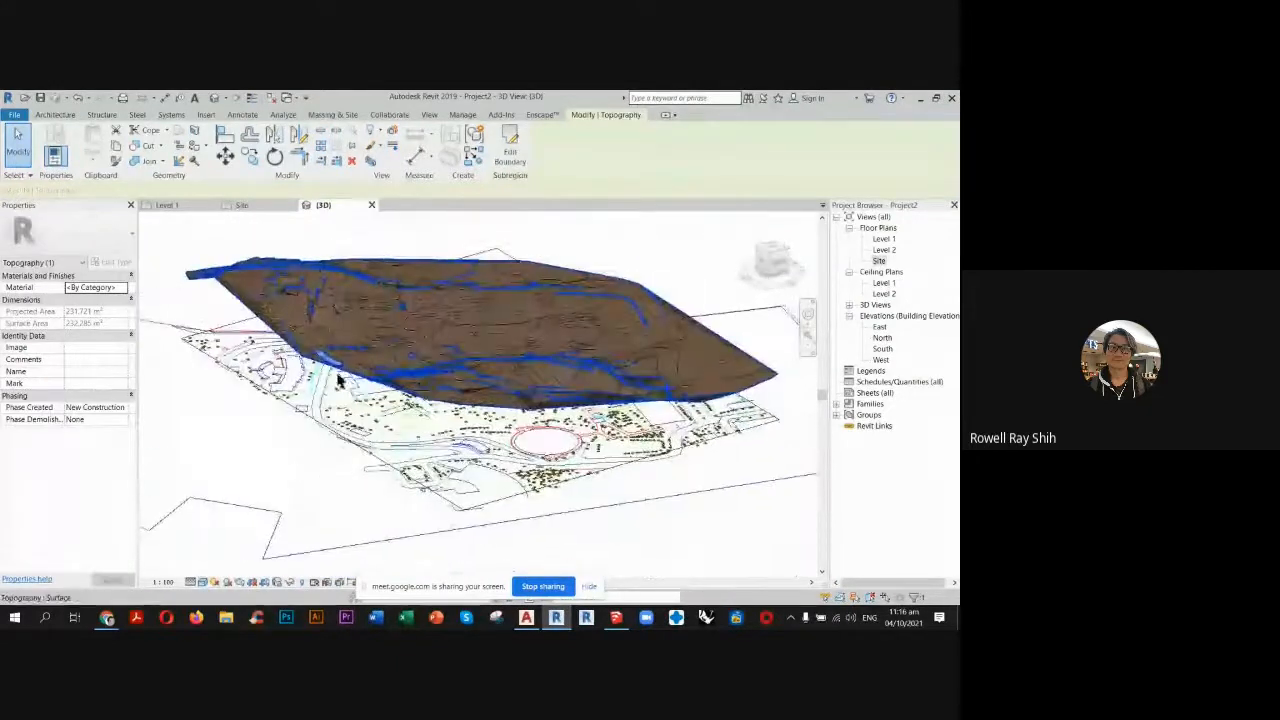
pyautogui.scroll(3, 338, 418)
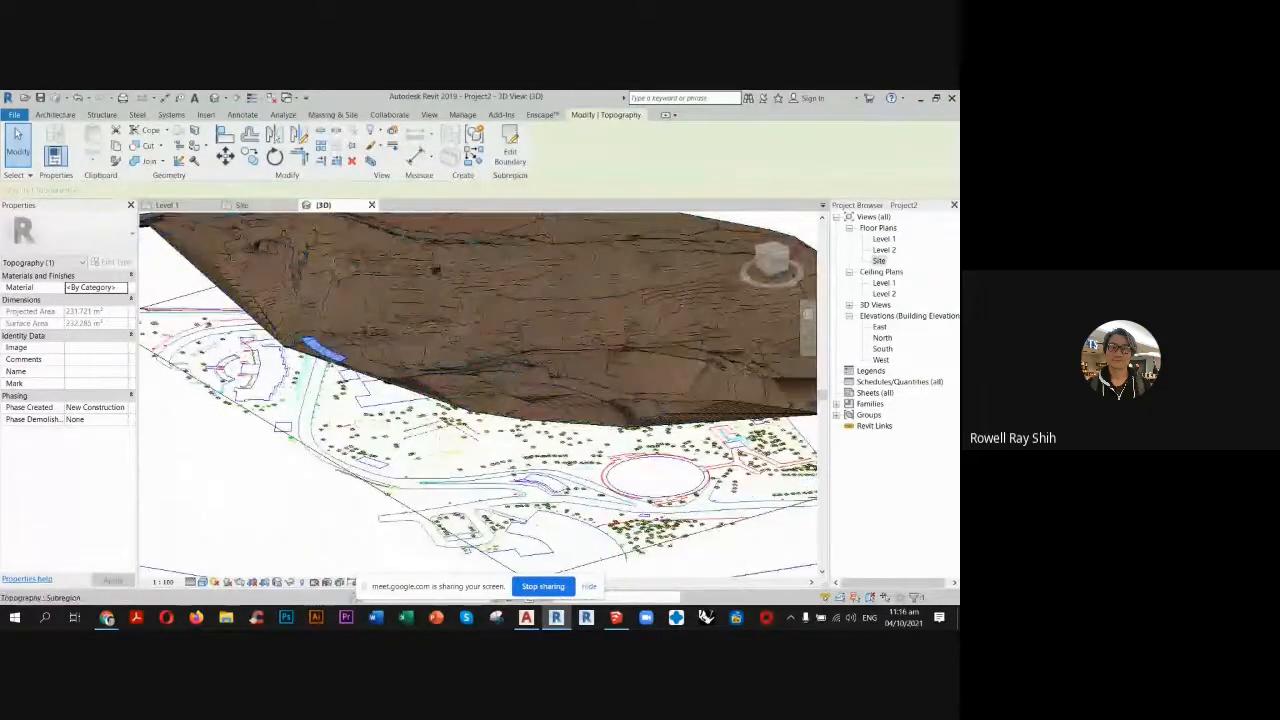
pyautogui.press('ctrl')
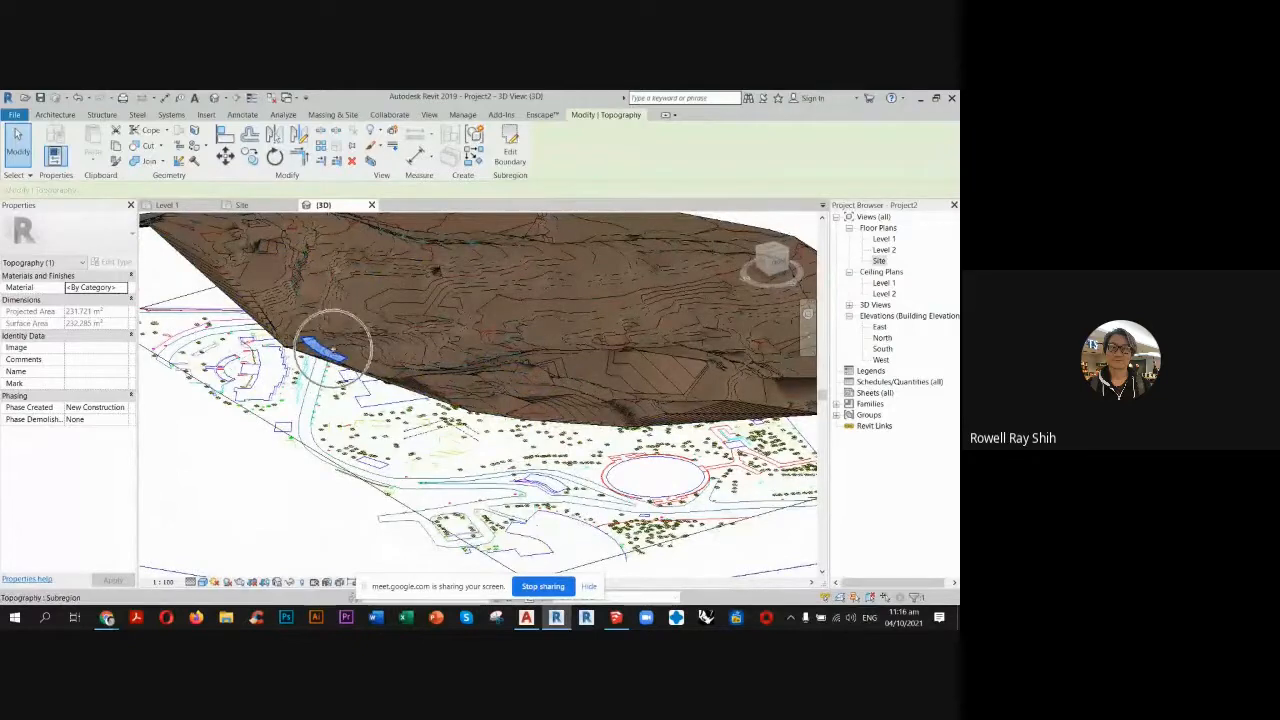
pyautogui.scroll(2, 350, 348)
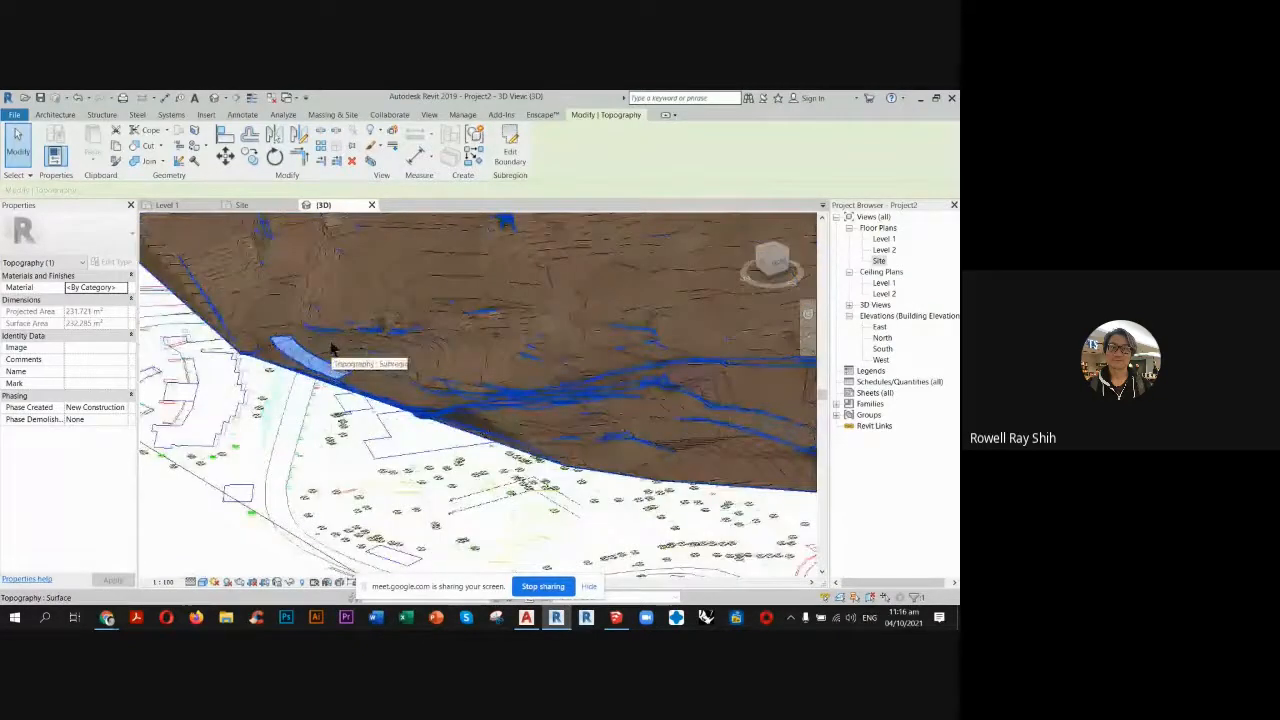
pyautogui.scroll(2, 400, 350)
pyautogui.press('ctrl')
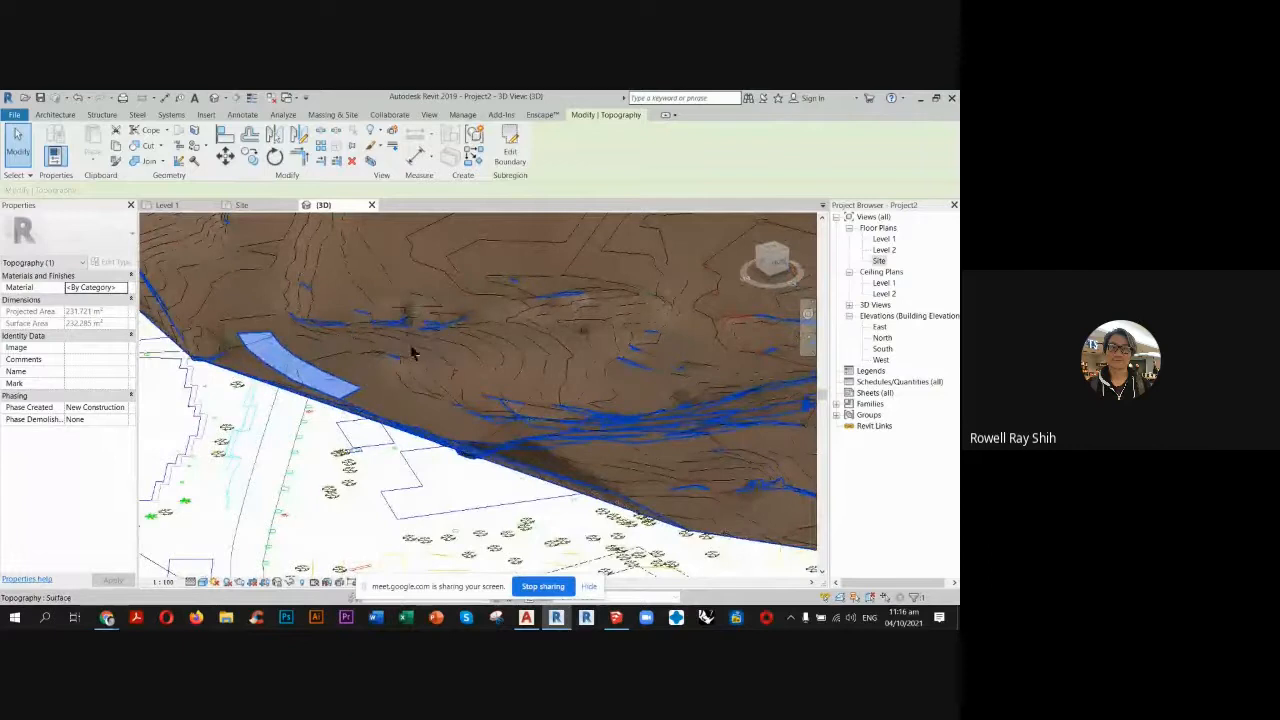
# Start another subregion sketch in the Site plan and pick the first pair of opposite edge lines of the straight pathway inside the campus.
pyautogui.click(243, 205)
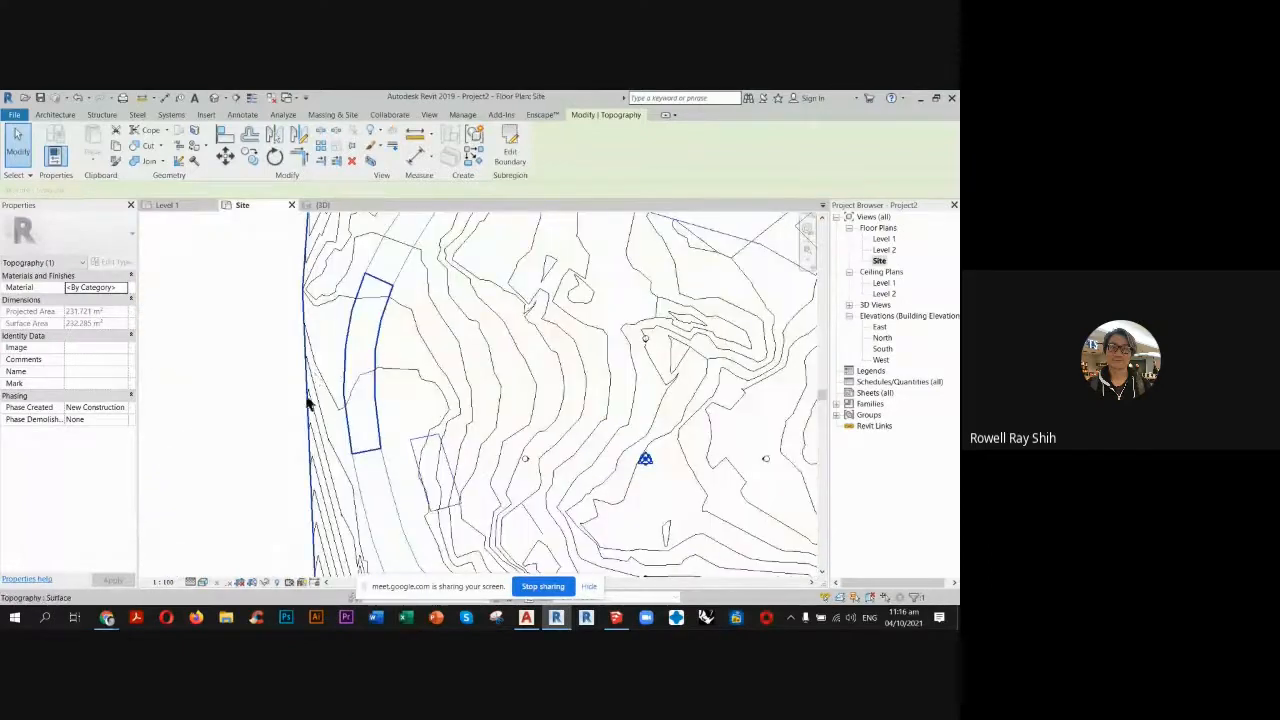
pyautogui.scroll(-3, 308, 403)
pyautogui.scroll(5, 551, 437)
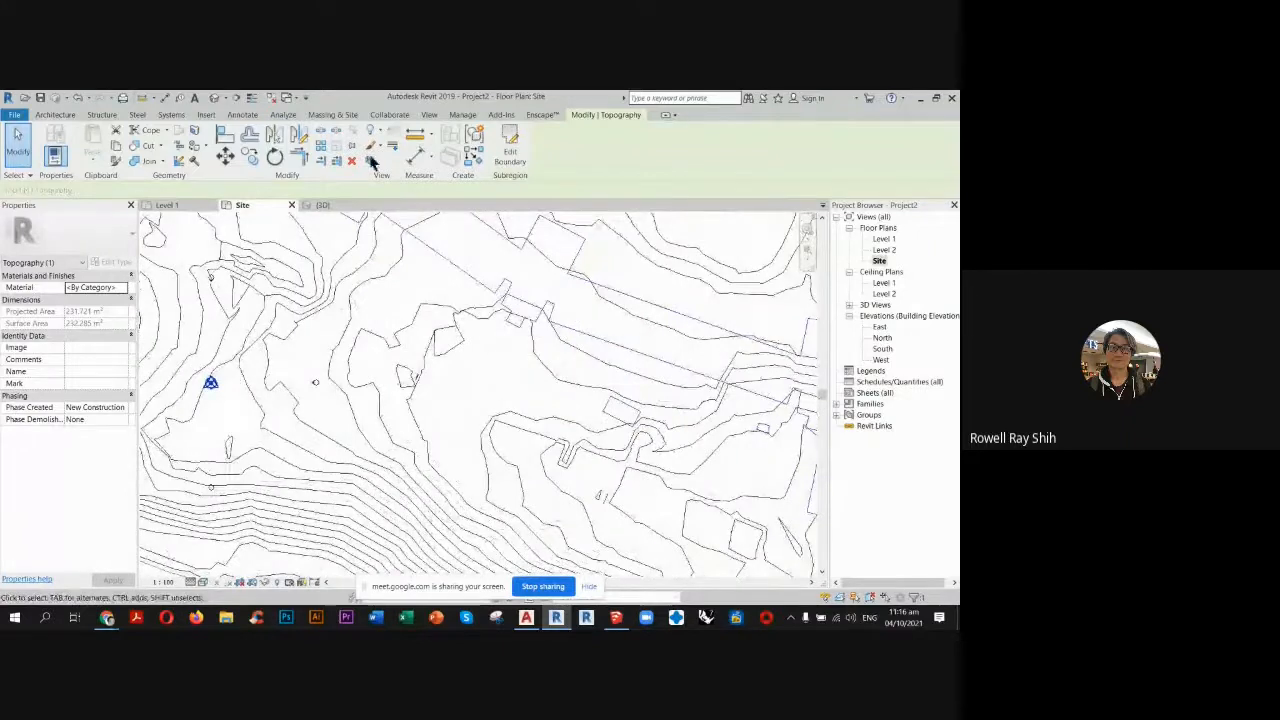
pyautogui.scroll(-2, 562, 291)
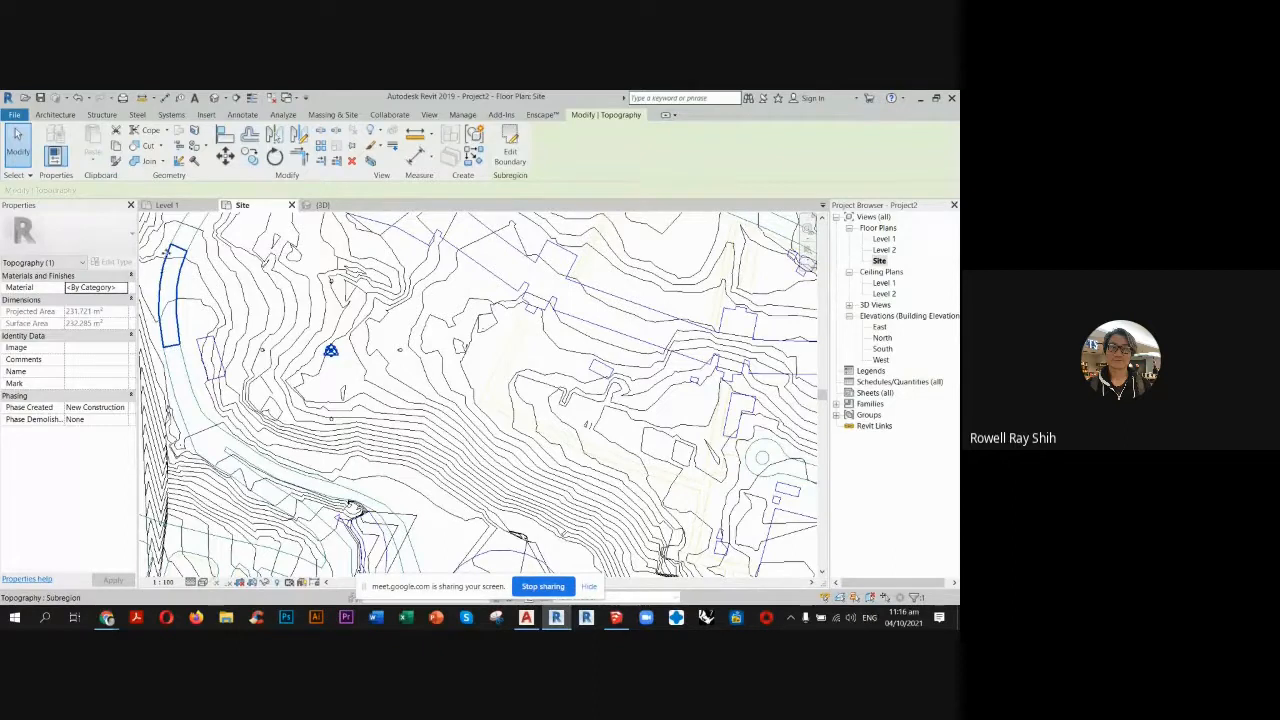
pyautogui.press('ctrl')
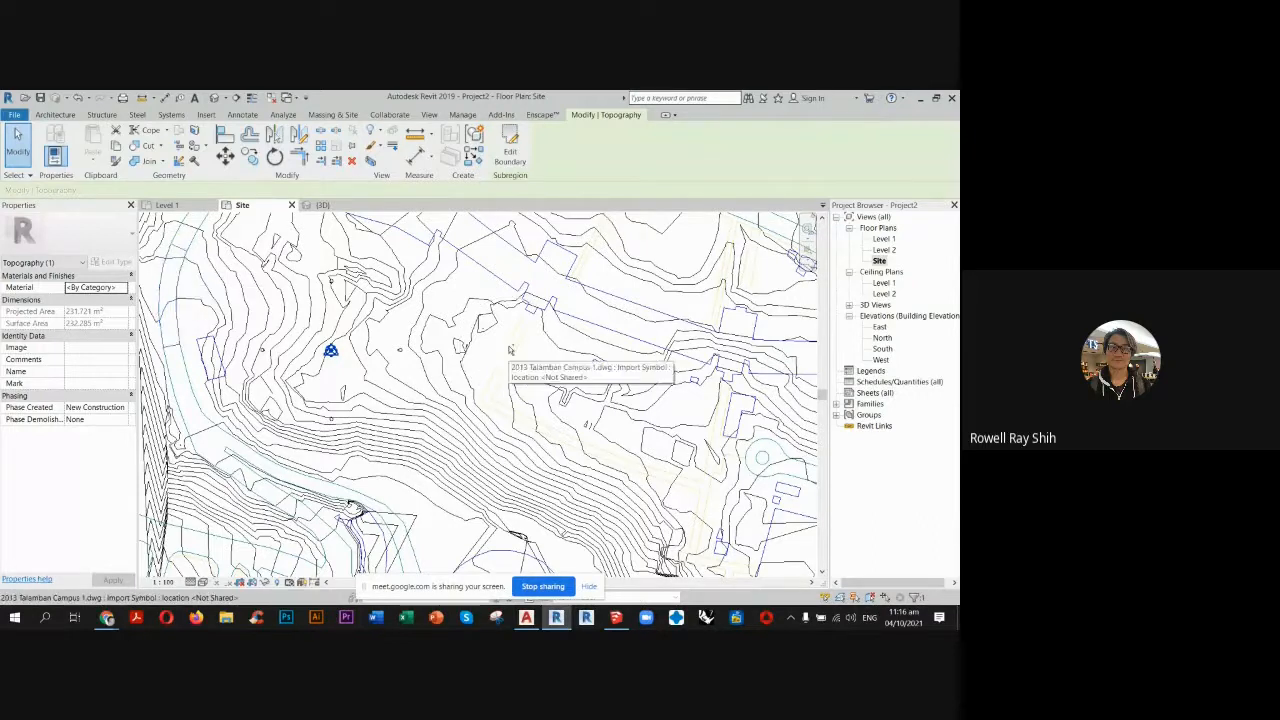
pyautogui.click(330, 115)
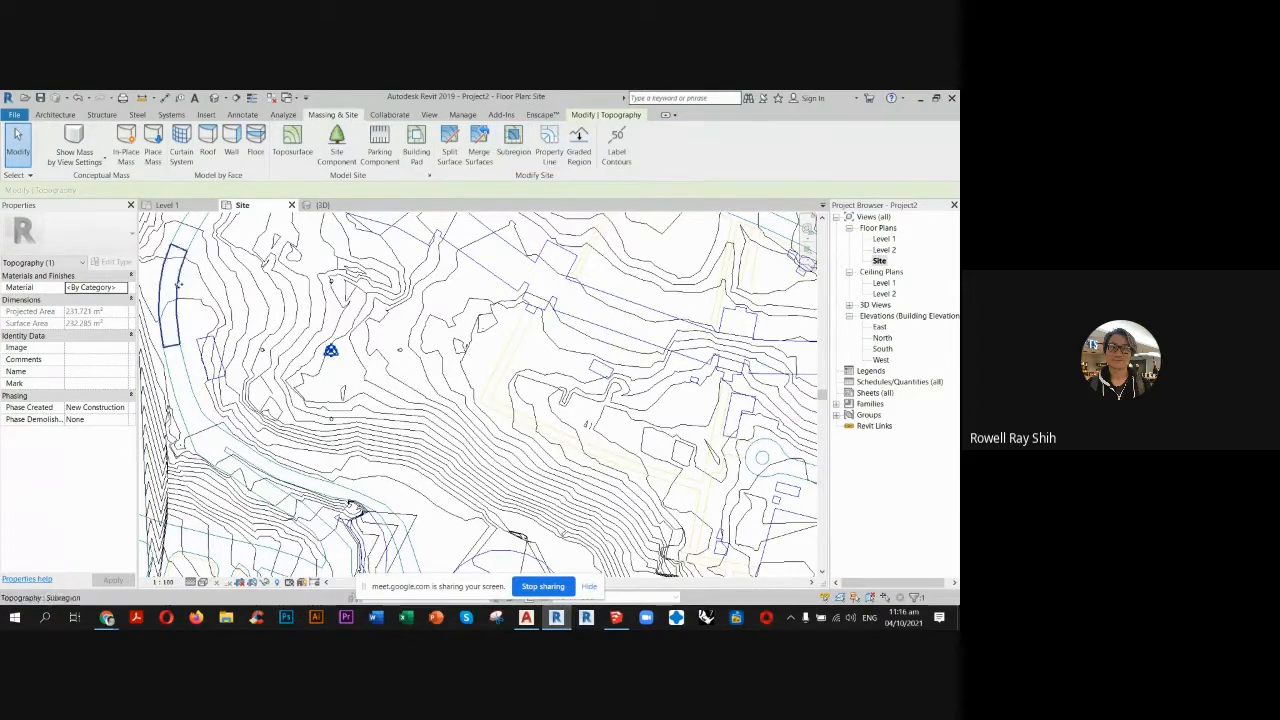
pyautogui.click(513, 141)
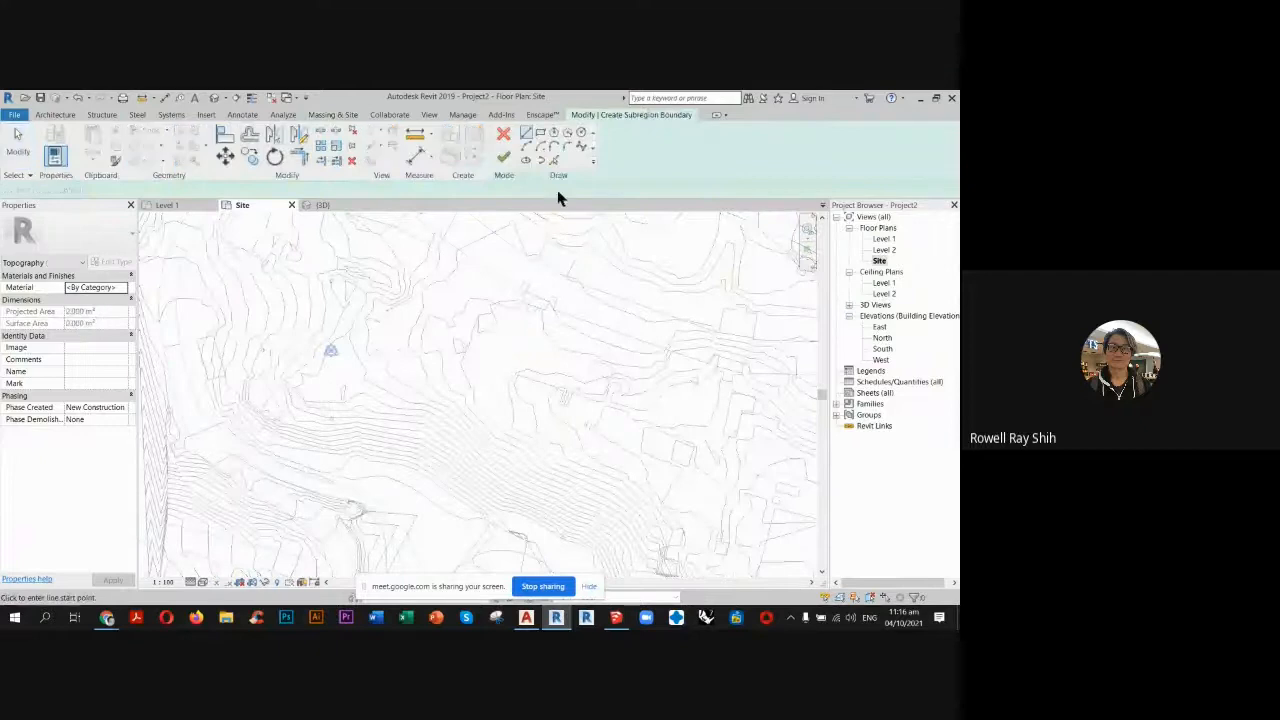
pyautogui.click(553, 160)
pyautogui.scroll(2, 524, 322)
pyautogui.scroll(2, 524, 322)
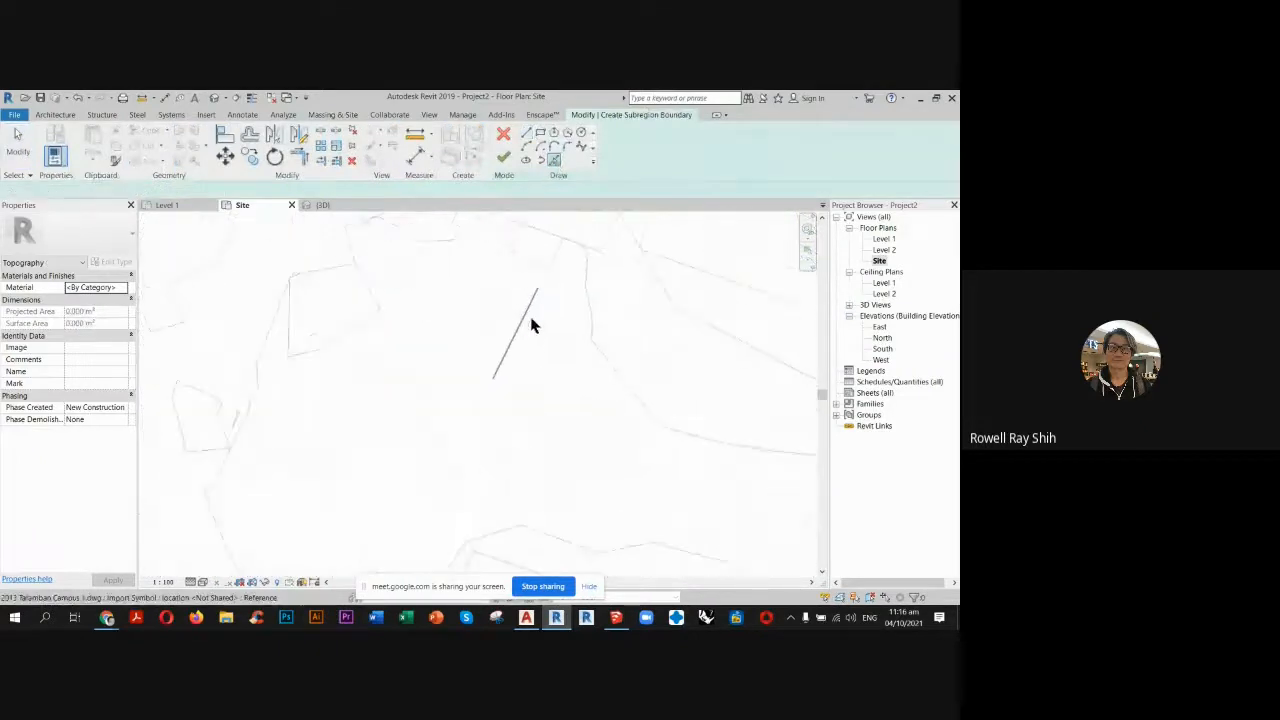
pyautogui.click(491, 290)
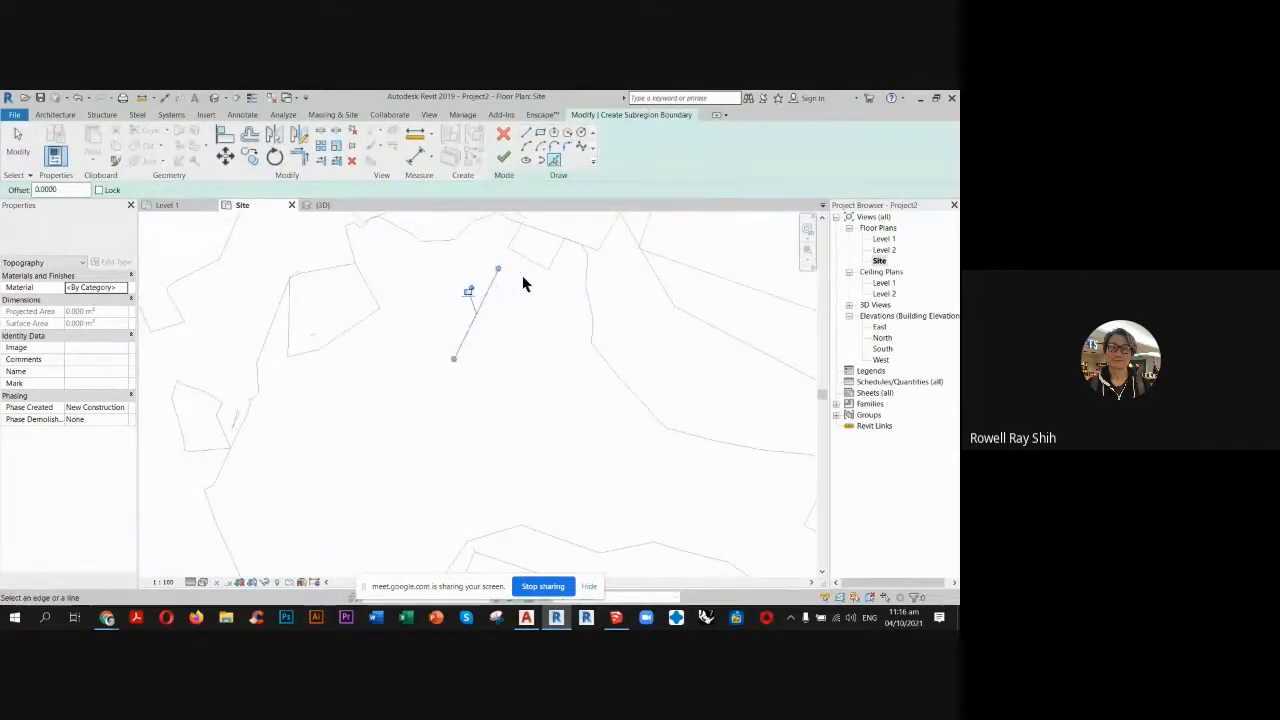
pyautogui.click(528, 307)
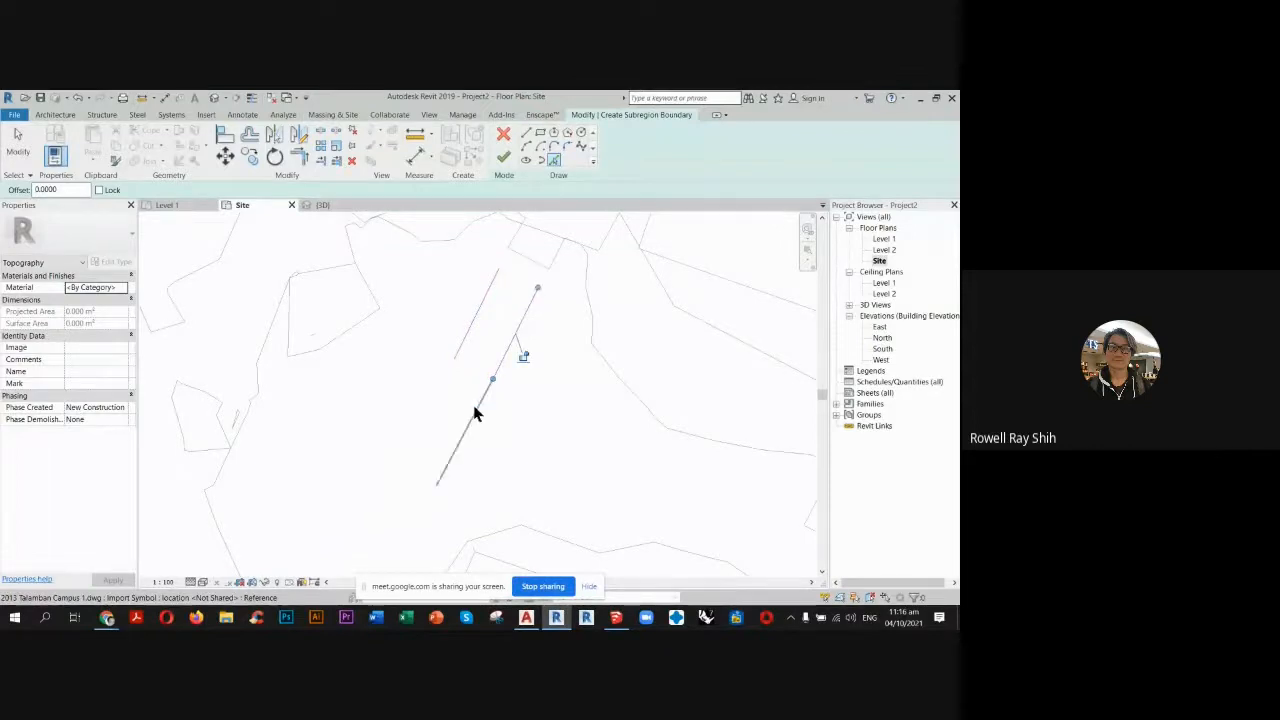
# Extend the traced outline along both sides of the straight pathway by picking its remaining edge lines.
pyautogui.click(476, 410)
pyautogui.click(442, 385)
pyautogui.scroll(-1, 452, 377)
pyautogui.scroll(-1, 453, 376)
pyautogui.scroll(3, 447, 468)
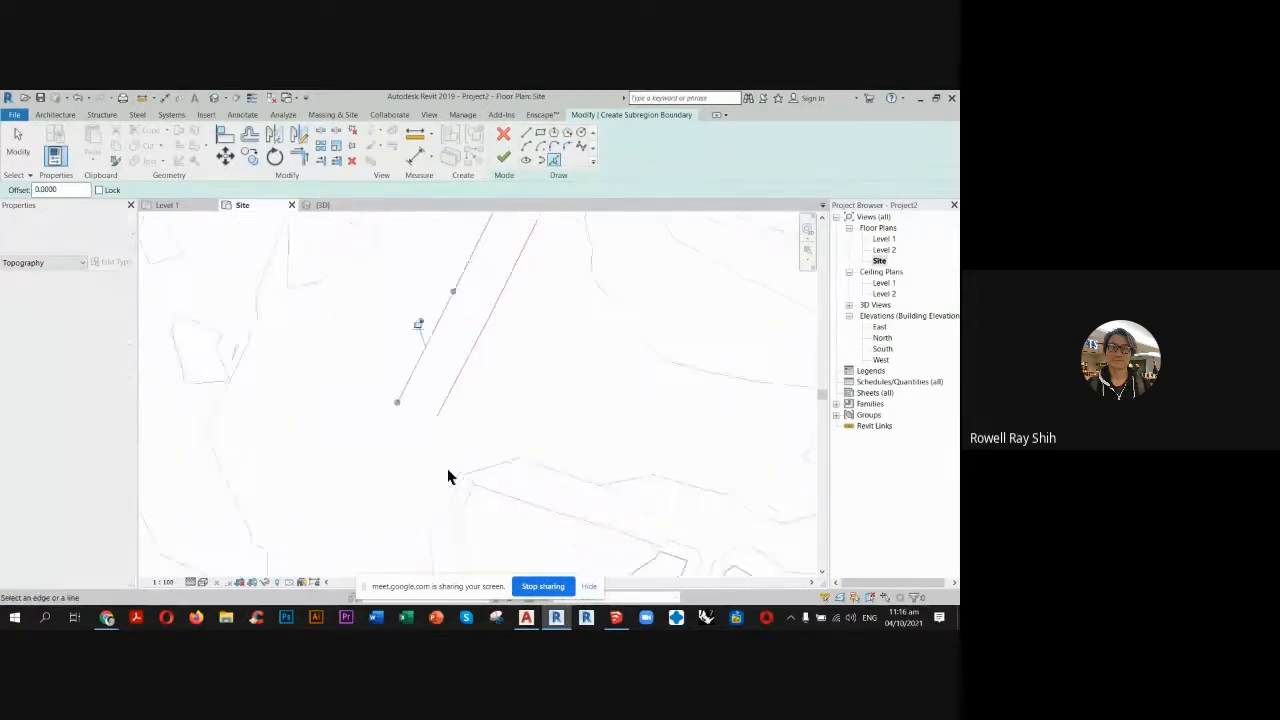
pyautogui.click(424, 430)
pyautogui.click(379, 418)
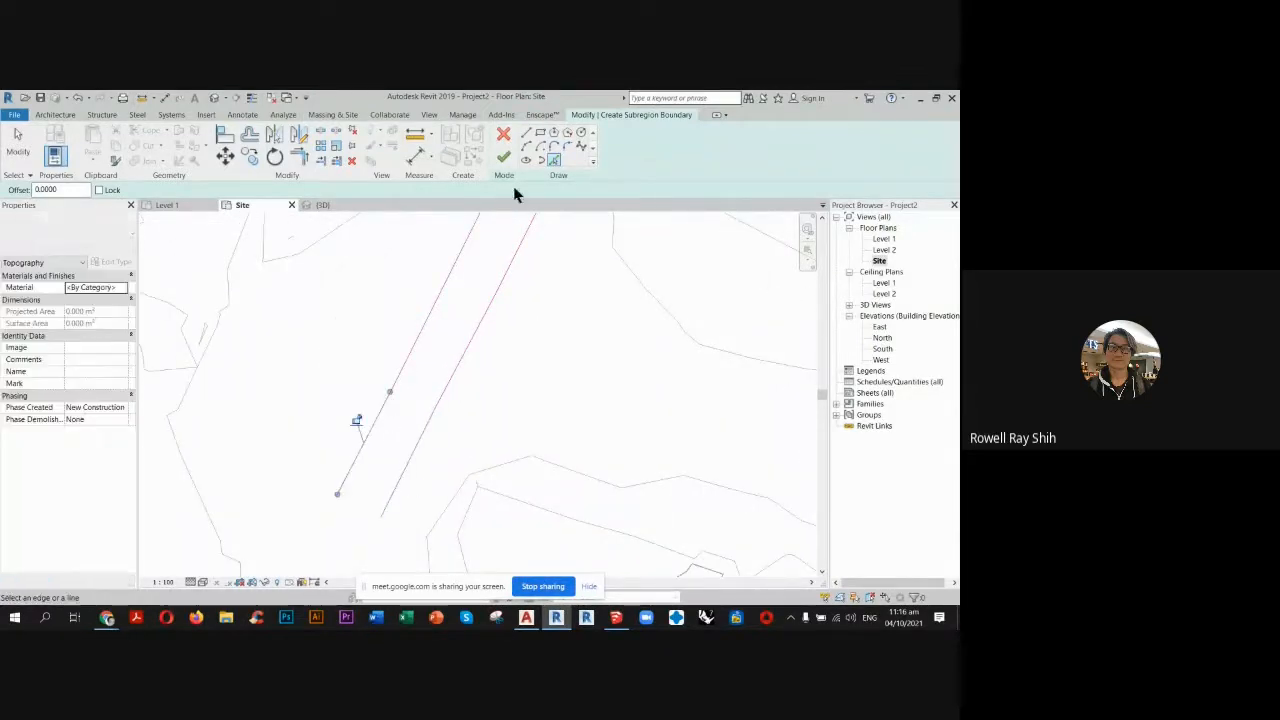
# Close both open ends of the straight pathway outline with lines across it and finish the subregion.
pyautogui.click(370, 511)
pyautogui.click(338, 492)
pyautogui.scroll(-2, 442, 411)
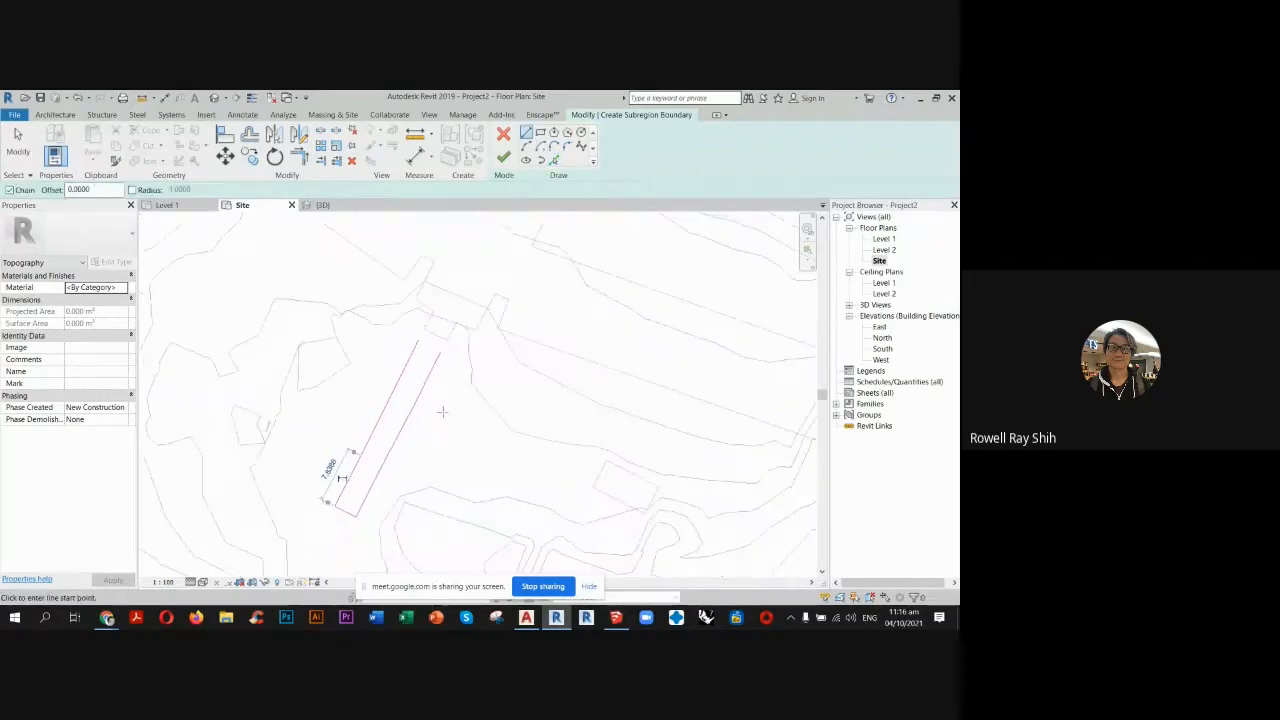
pyautogui.scroll(4, 443, 357)
pyautogui.click(439, 340)
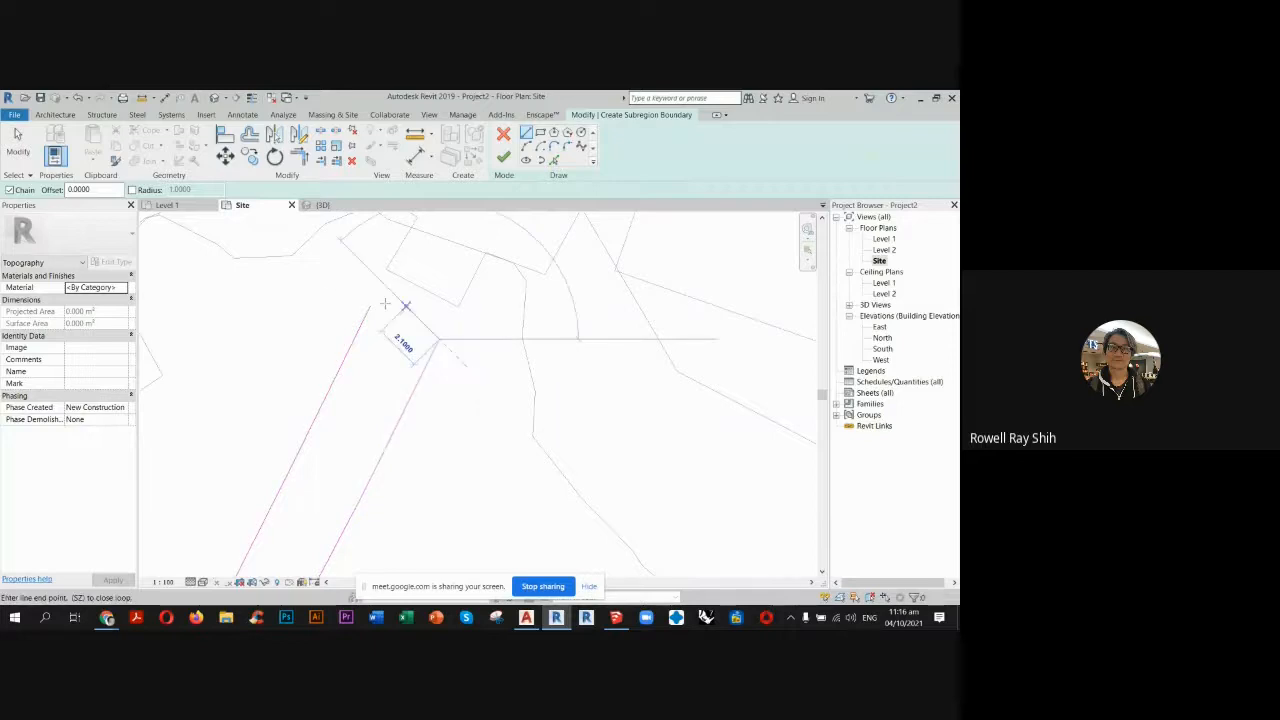
pyautogui.click(371, 306)
pyautogui.press('Escape')
pyautogui.press('Escape')
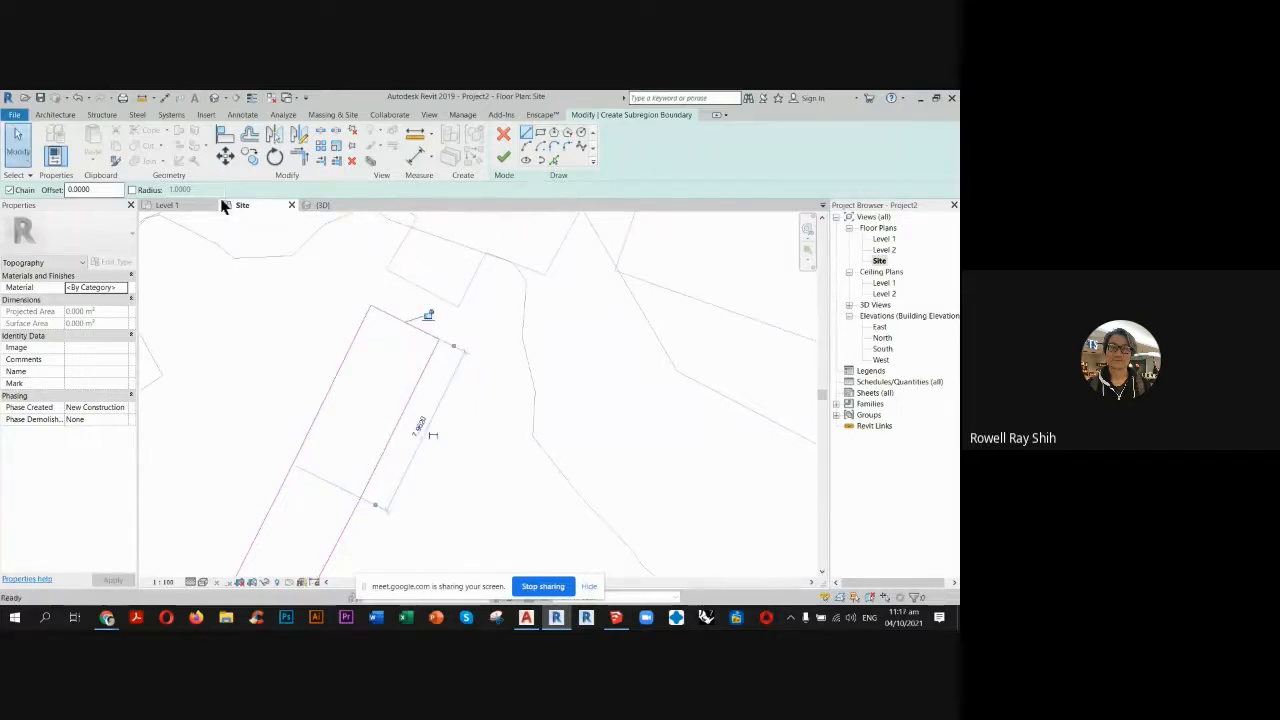
pyautogui.click(504, 158)
pyautogui.scroll(-5, 569, 335)
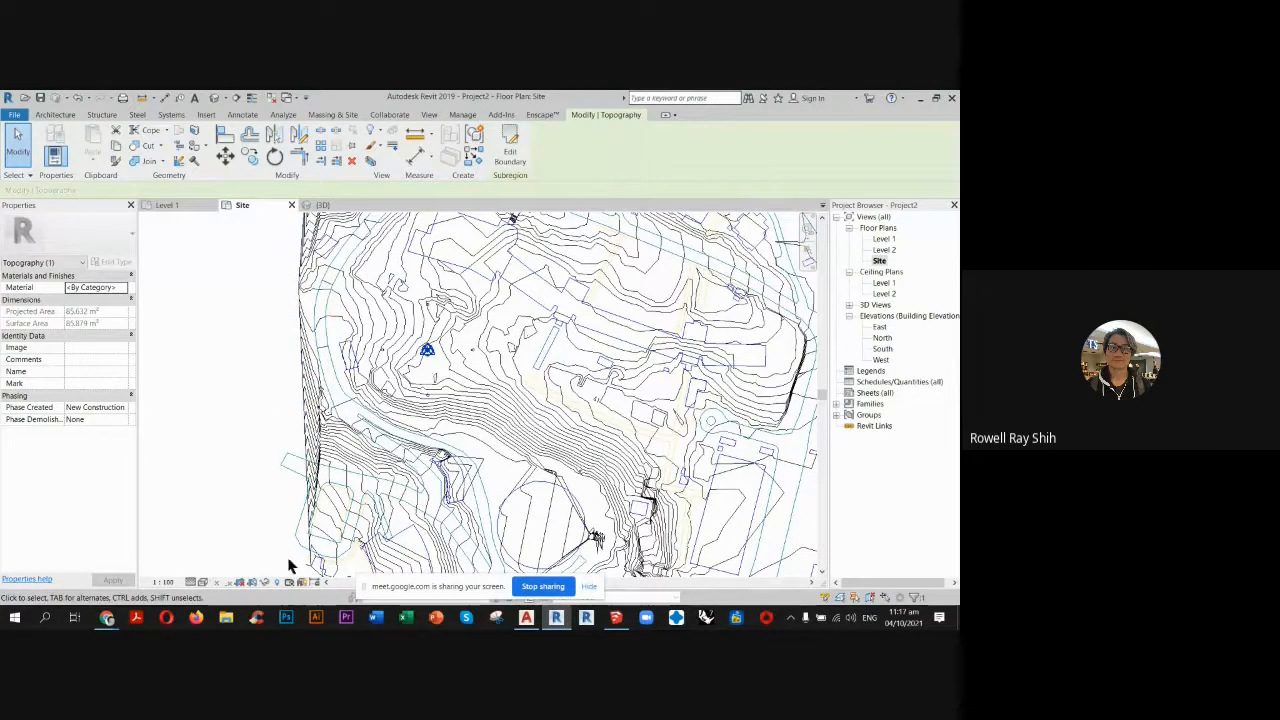
# In the 3D view, assign the Asphalt material to the curved road subregion and enable Use Render Appearance for its shading.
pyautogui.click(330, 206)
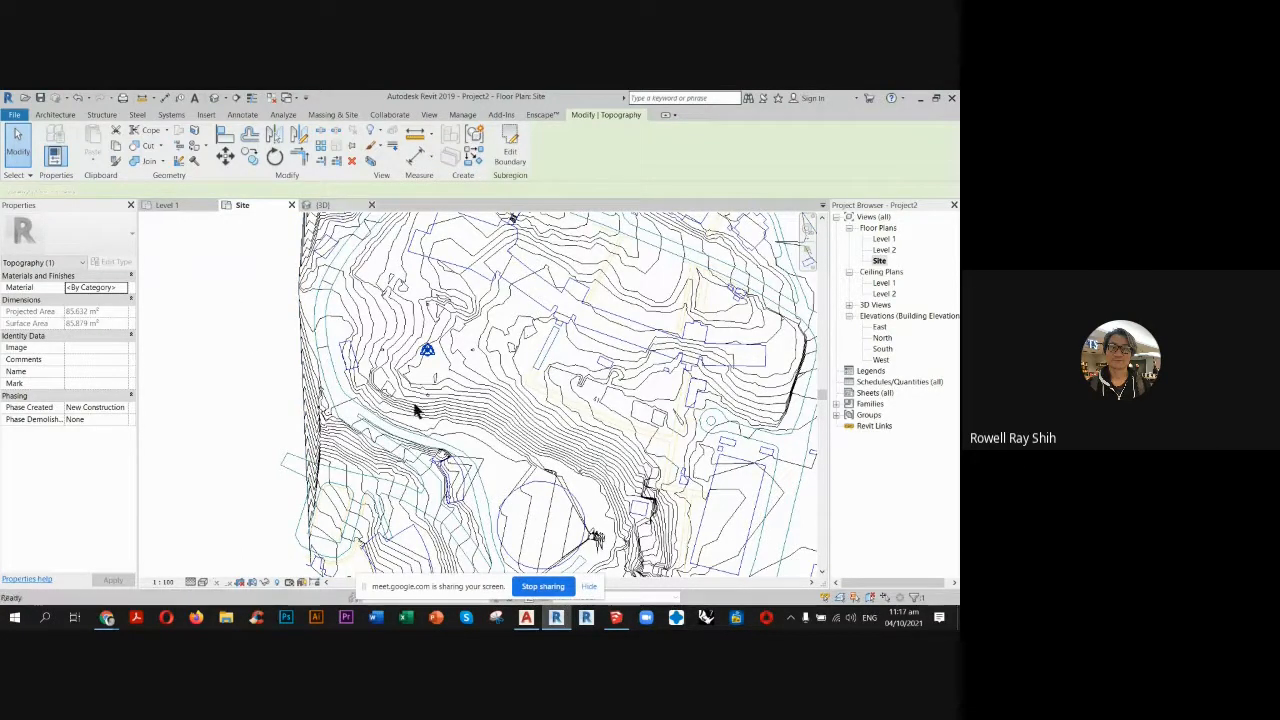
pyautogui.keyDown('shift'); pyautogui.moveTo(420, 416); pyautogui.dragTo(366, 457, button='middle'); pyautogui.keyUp('shift')
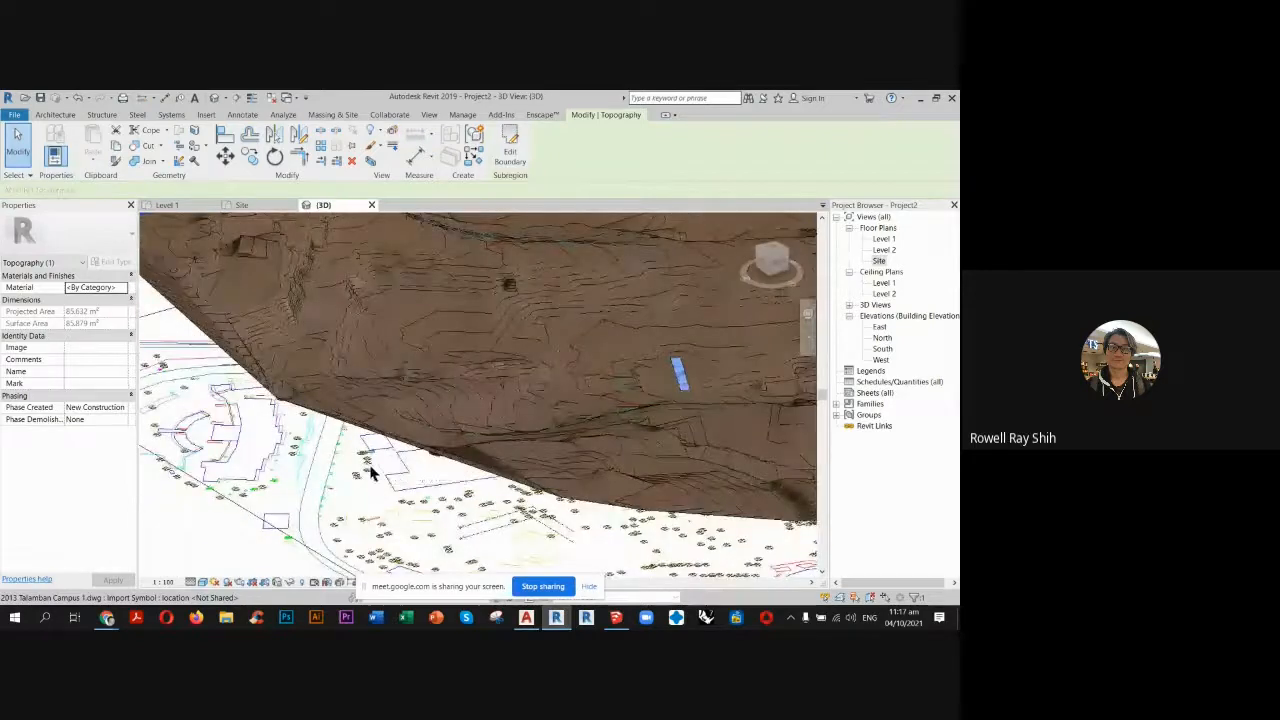
pyautogui.click(160, 548)
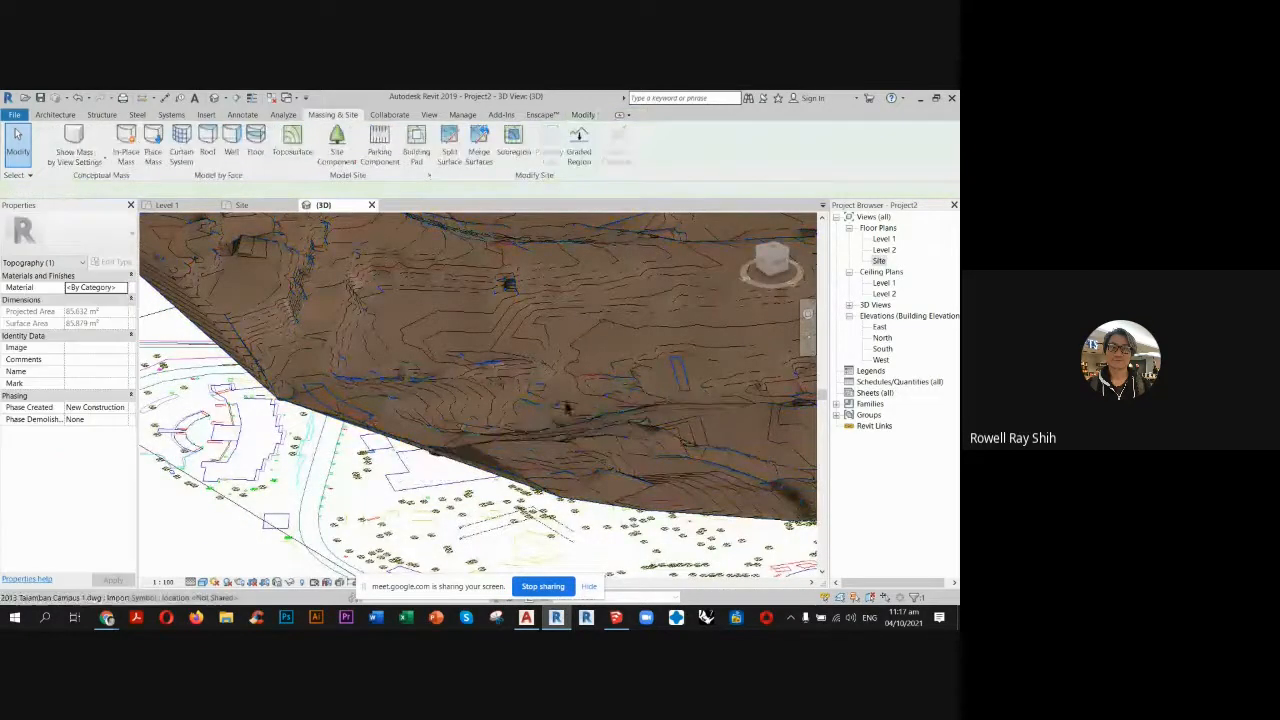
pyautogui.click(366, 420)
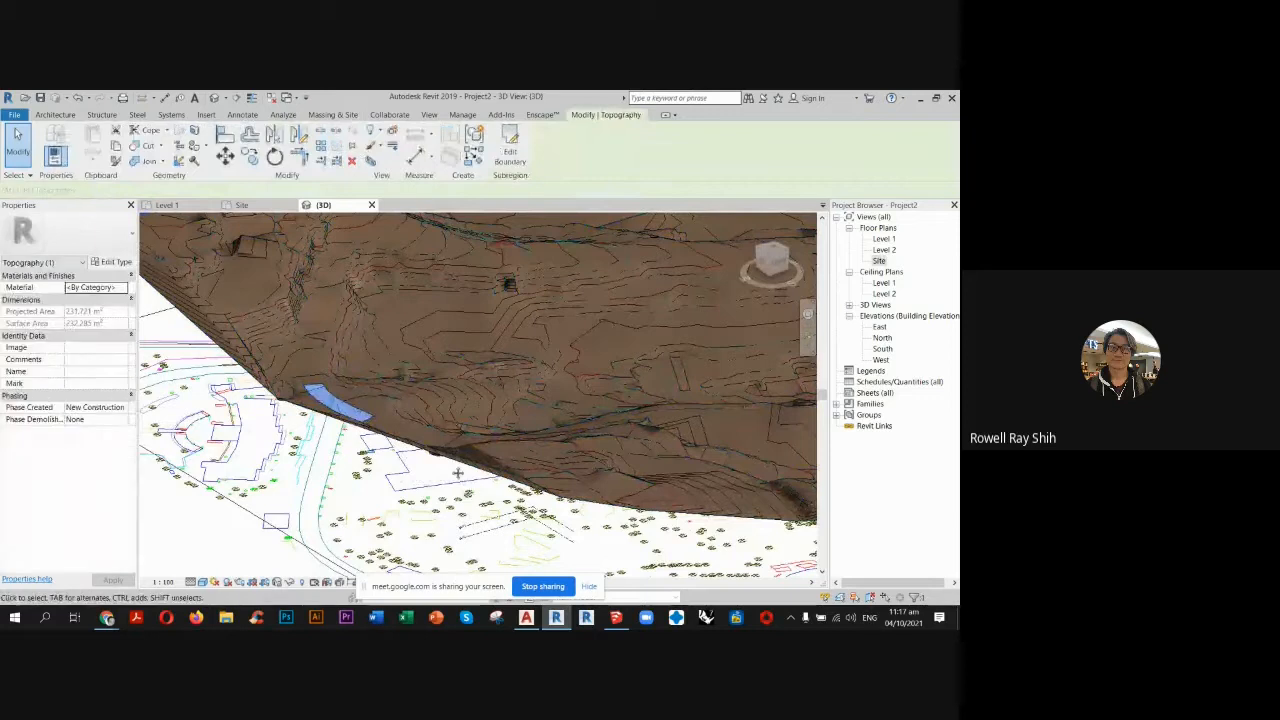
pyautogui.keyDown('shift'); pyautogui.moveTo(366, 420); pyautogui.dragTo(133, 280, button='middle'); pyautogui.keyUp('shift')
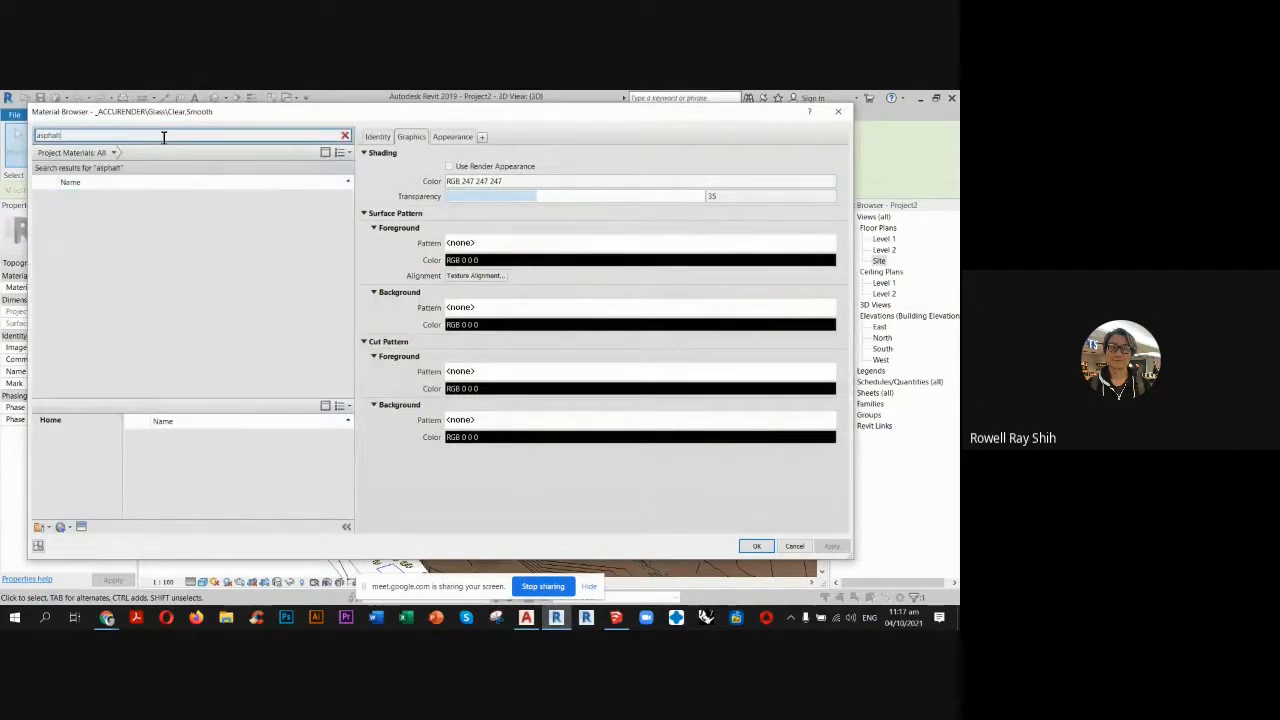
pyautogui.click(116, 203)
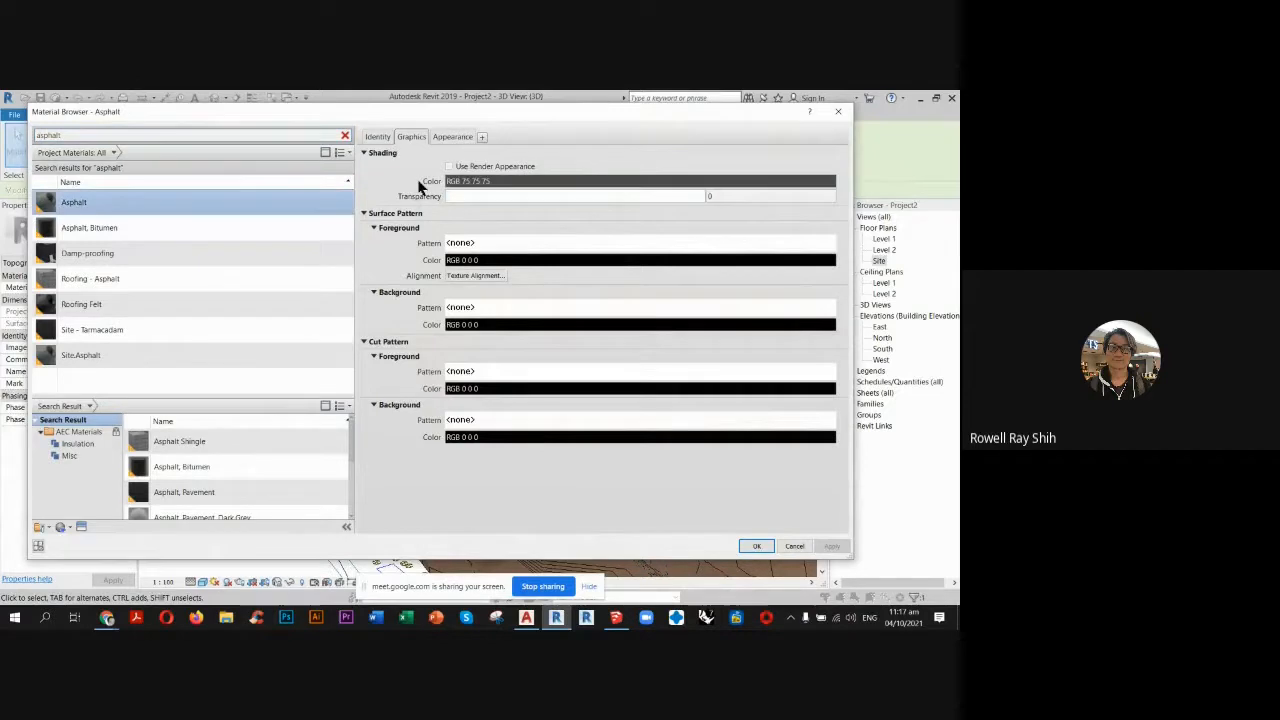
pyautogui.click(449, 167)
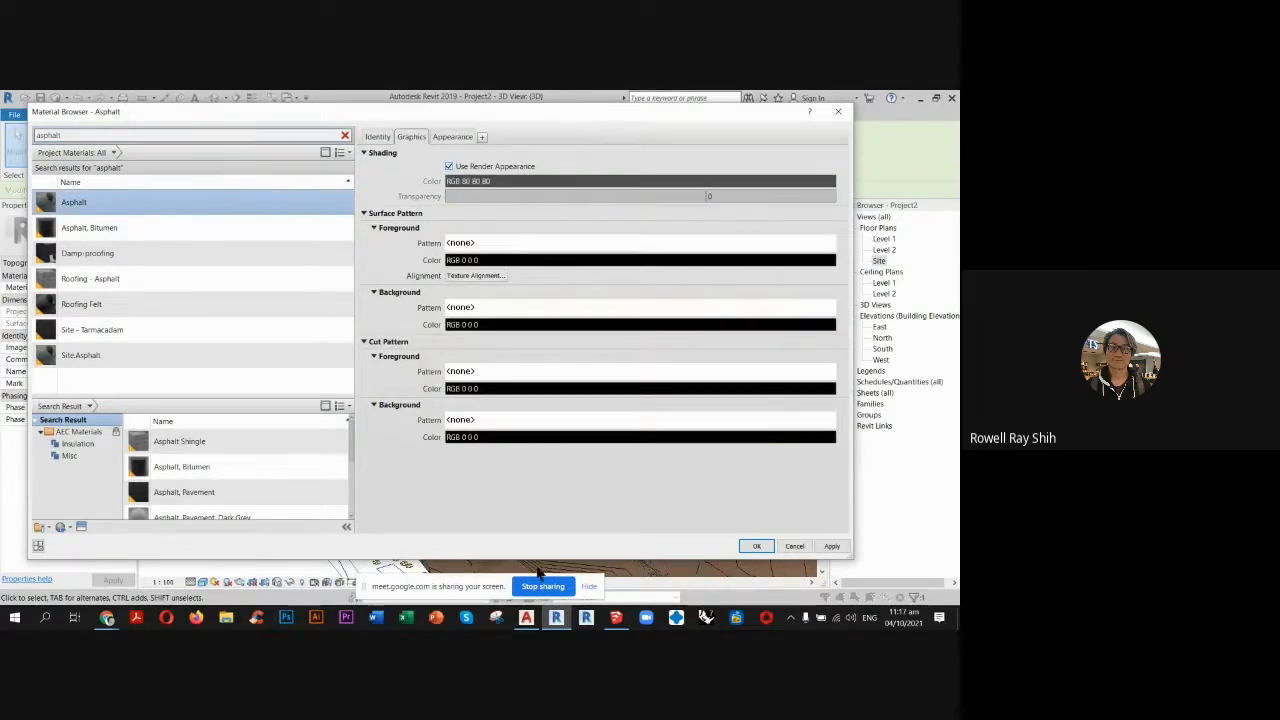
pyautogui.click(756, 547)
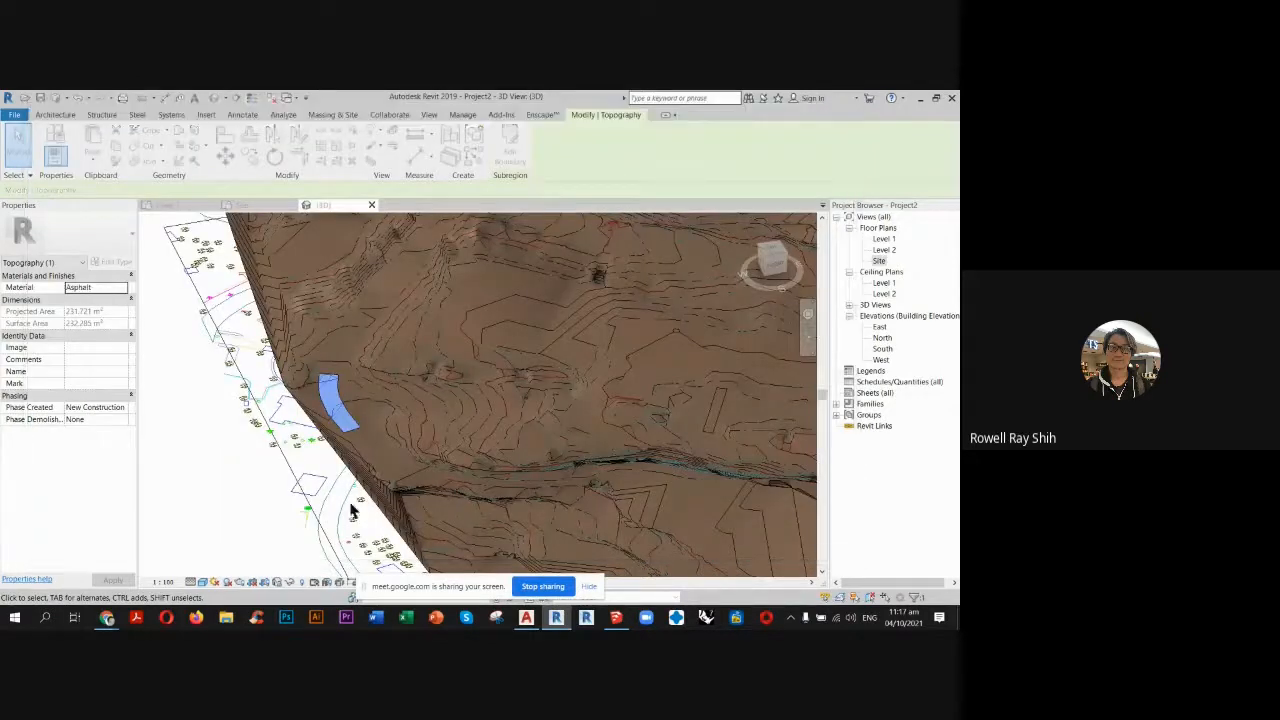
pyautogui.click(226, 517)
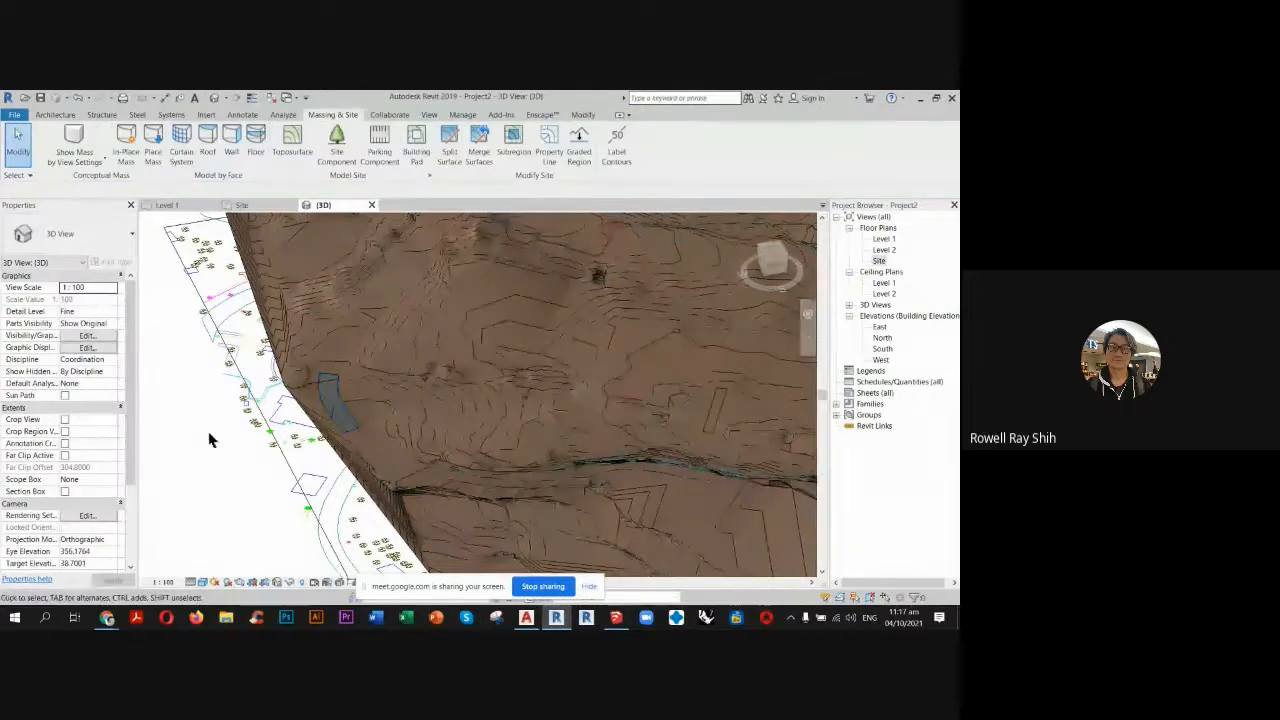
# Assign the CONCRETE material to the straight pathway subregion and enable Use Render Appearance for its shading.
pyautogui.scroll(5, 600, 430)
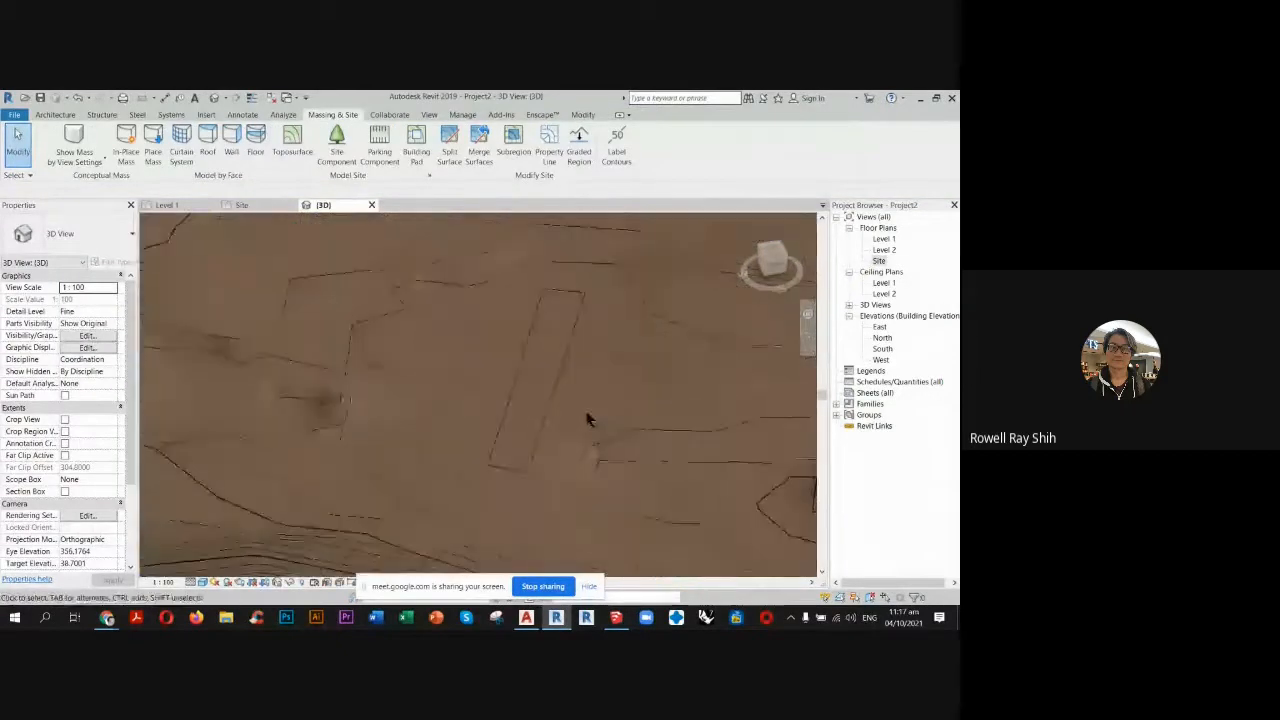
pyautogui.click(570, 395)
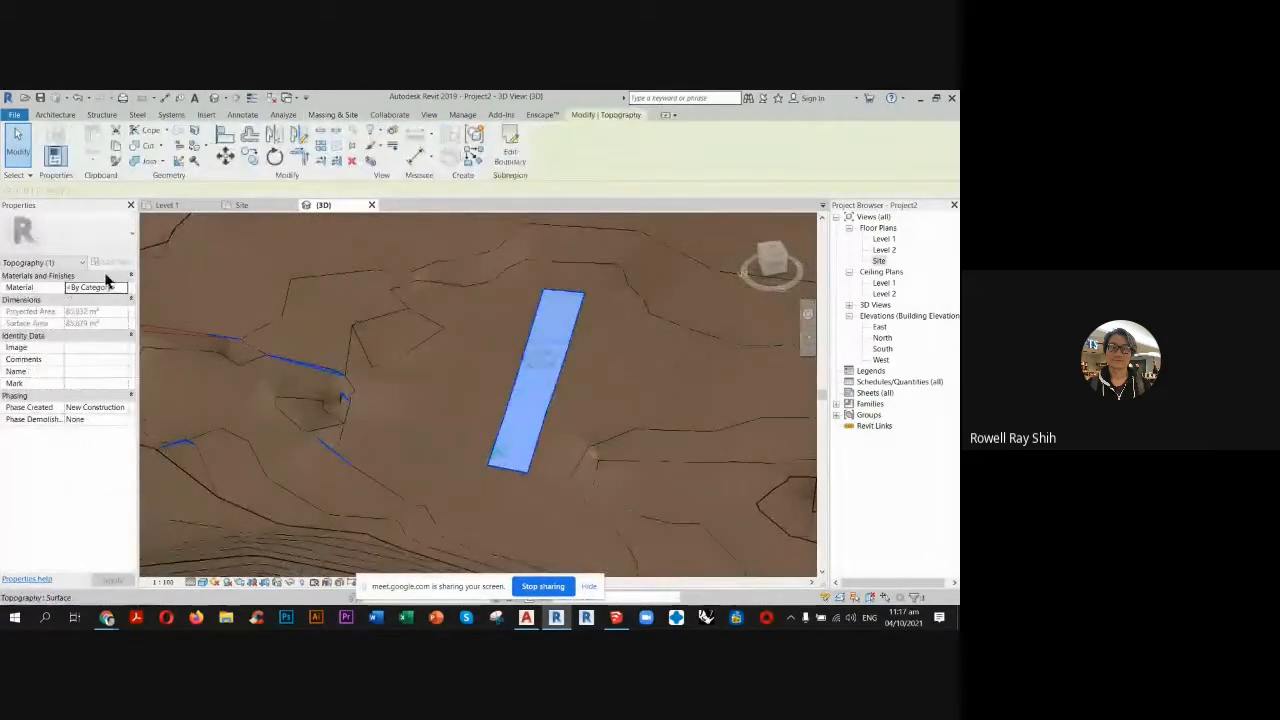
pyautogui.click(125, 288)
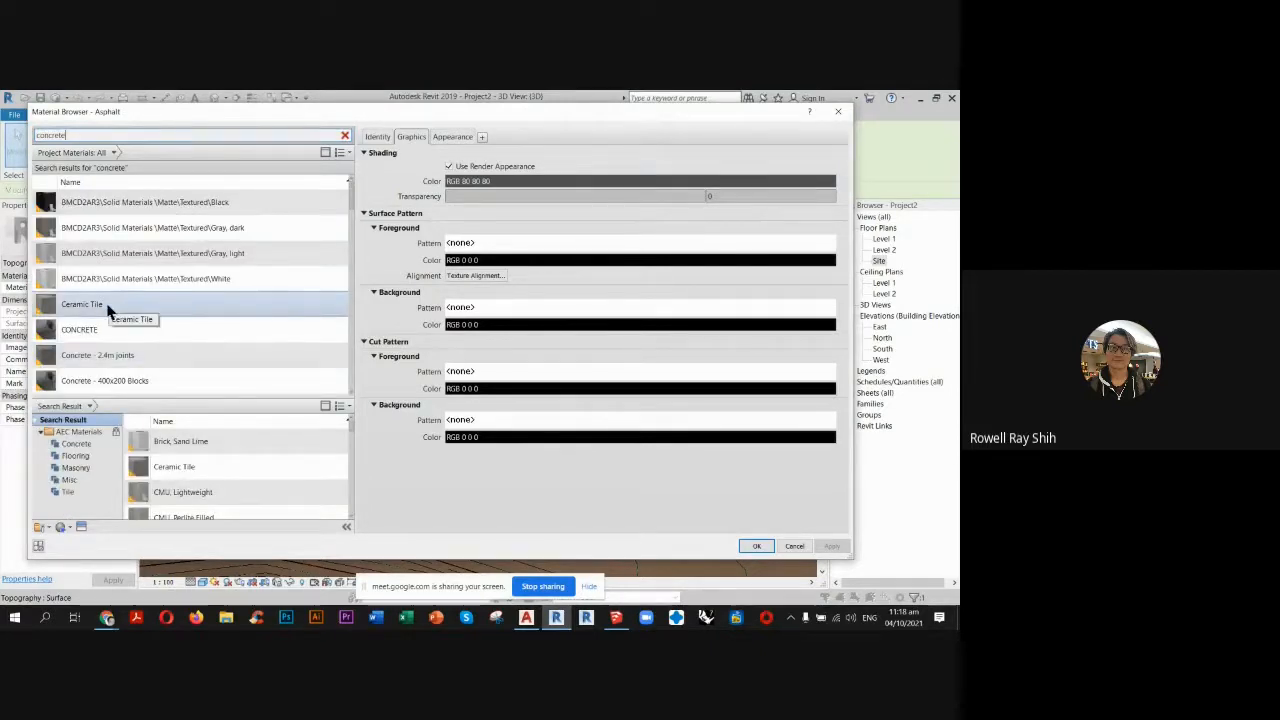
pyautogui.click(130, 330)
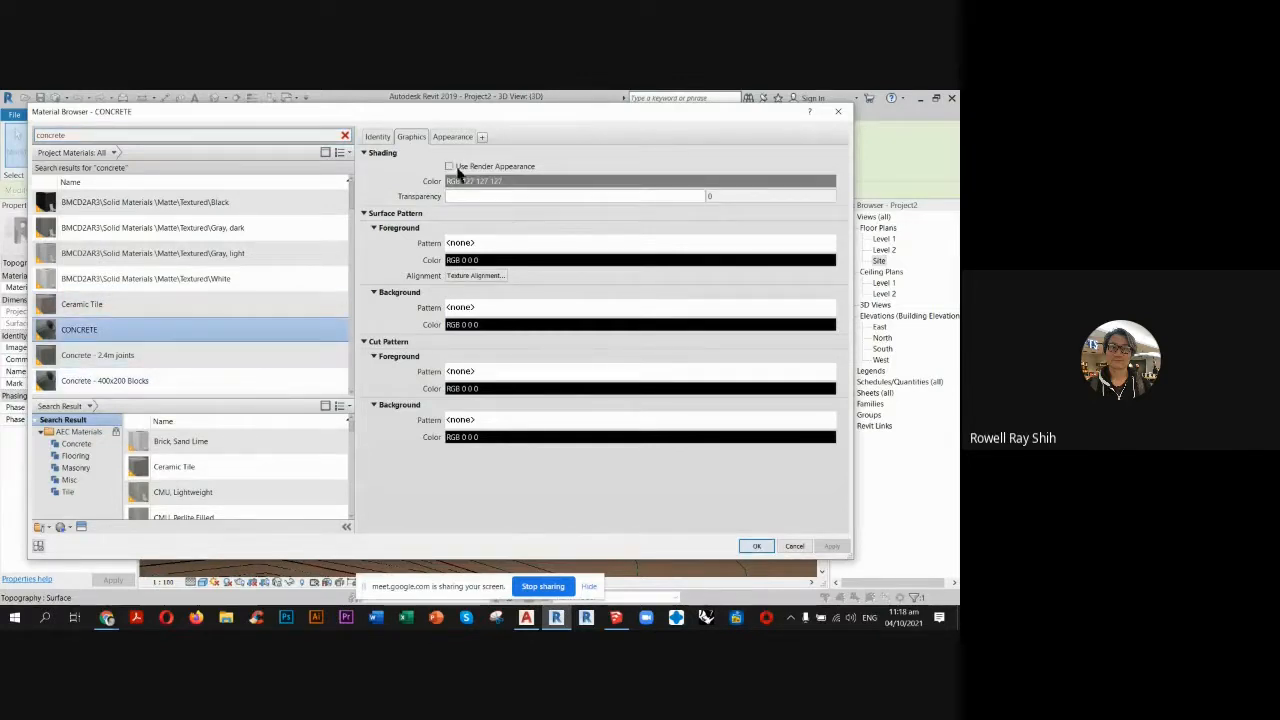
pyautogui.click(750, 545)
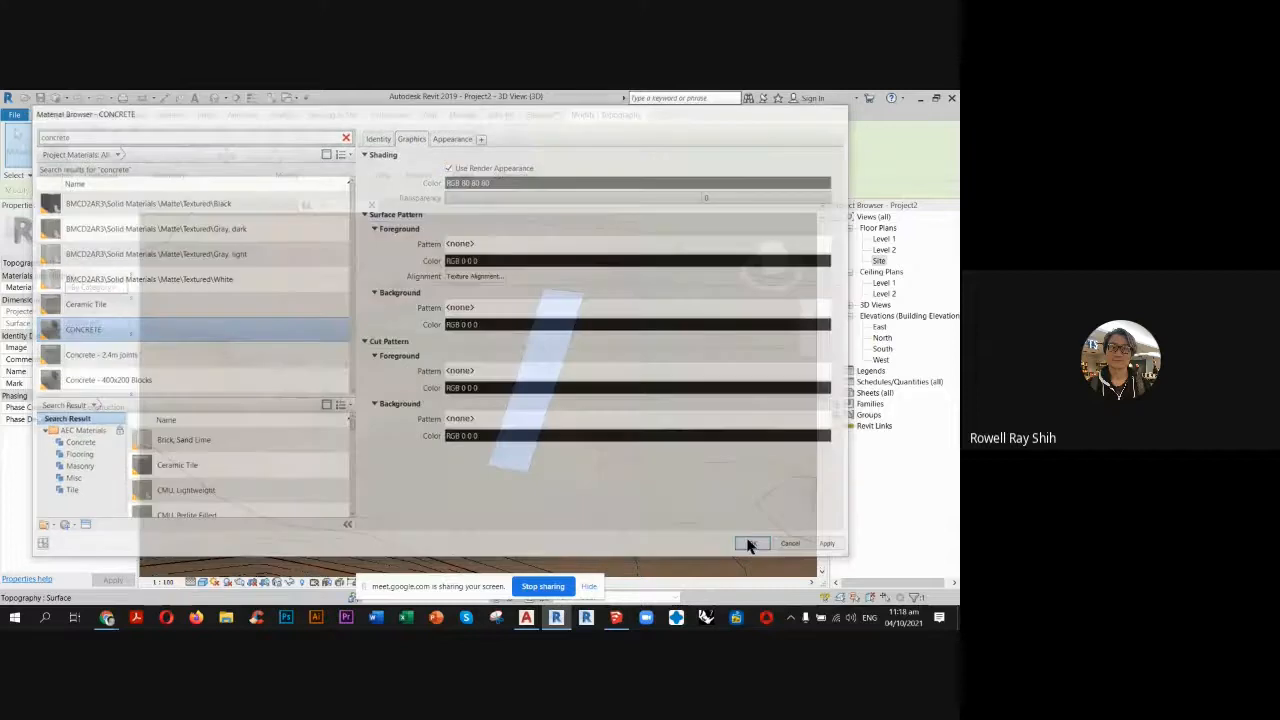
pyautogui.scroll(-4, 566, 406)
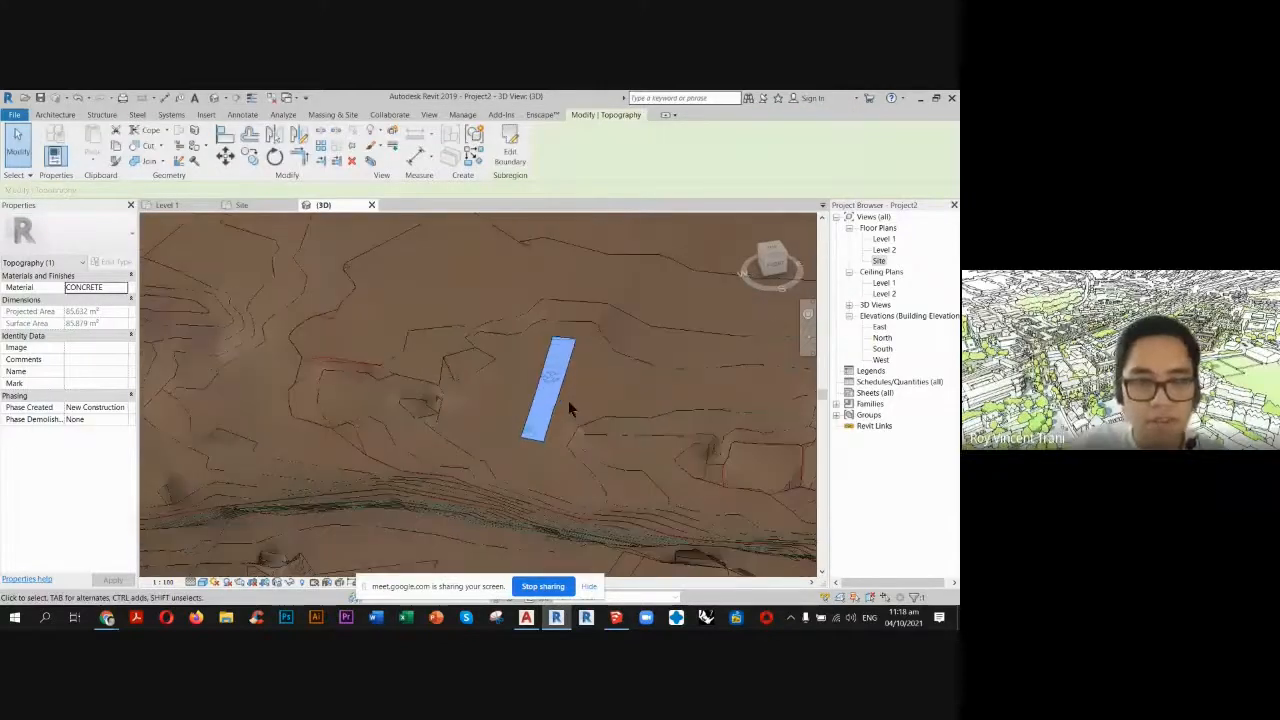
pyautogui.scroll(-2, 567, 405)
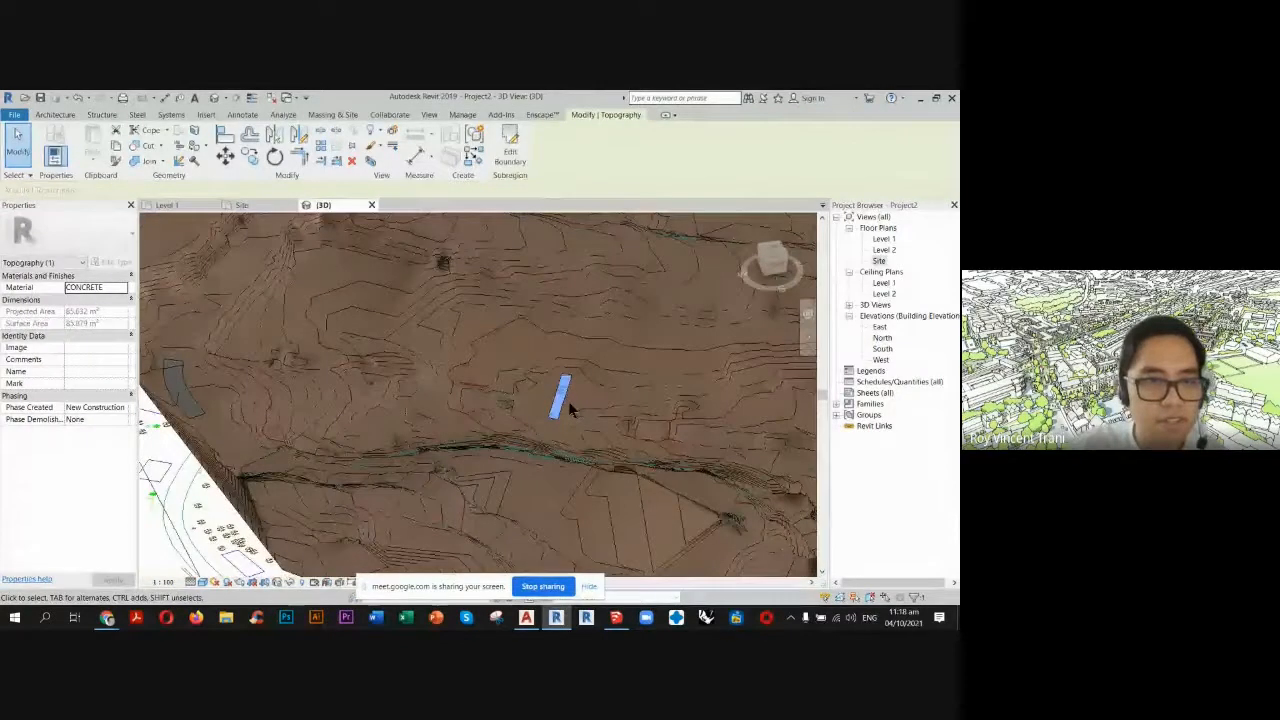
pyautogui.click(155, 543)
# Examine both subregions on the whole terrain in 3D and return to the Site plan.
pyautogui.scroll(-2, 592, 366)
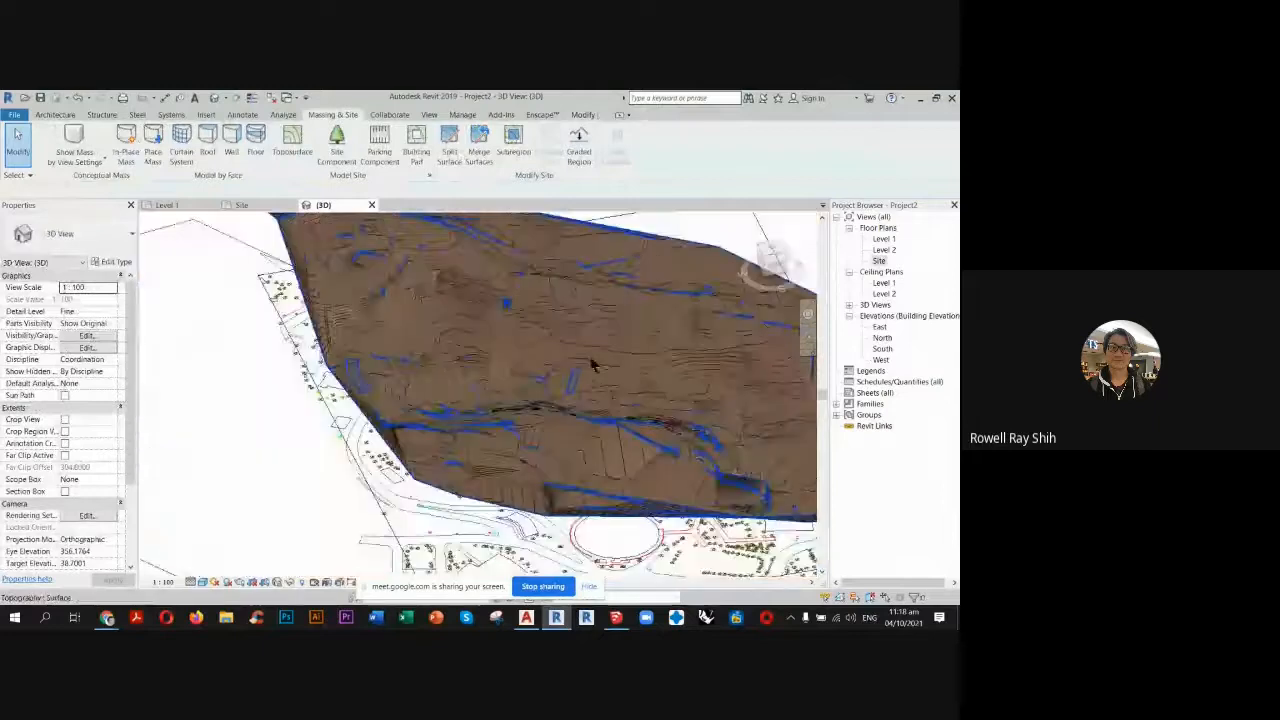
pyautogui.scroll(4, 593, 380)
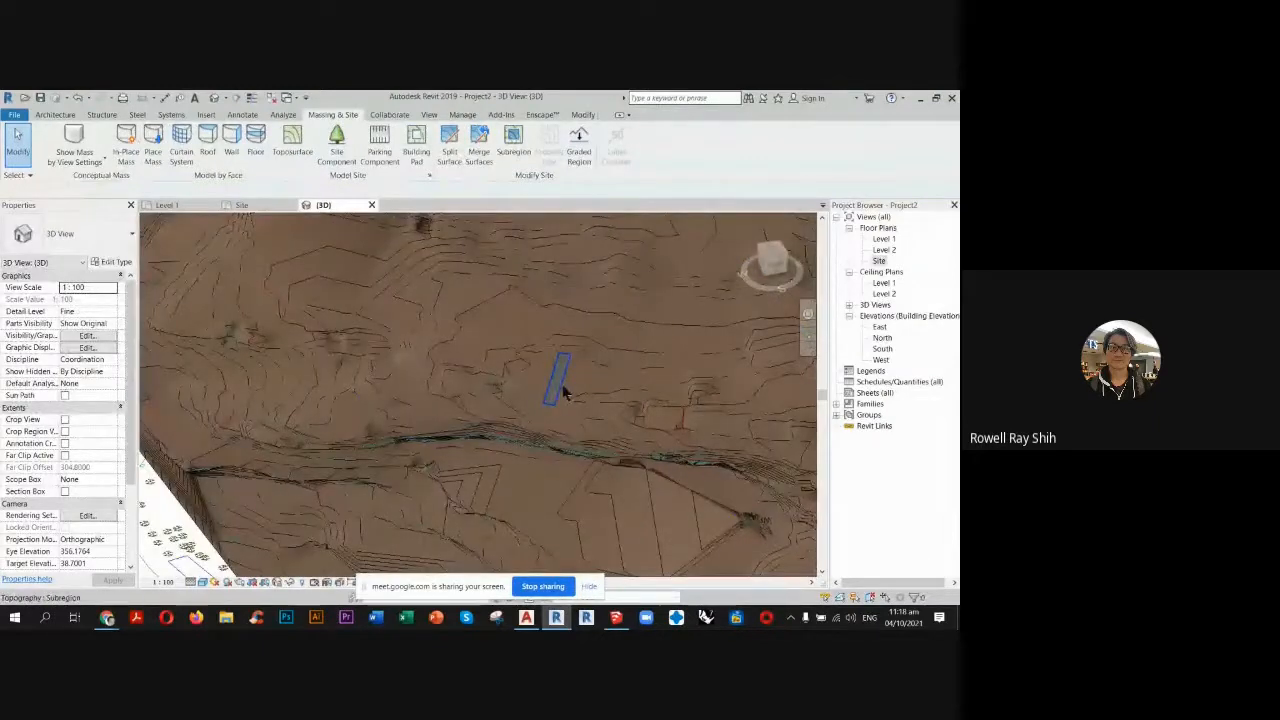
pyautogui.scroll(-5, 563, 393)
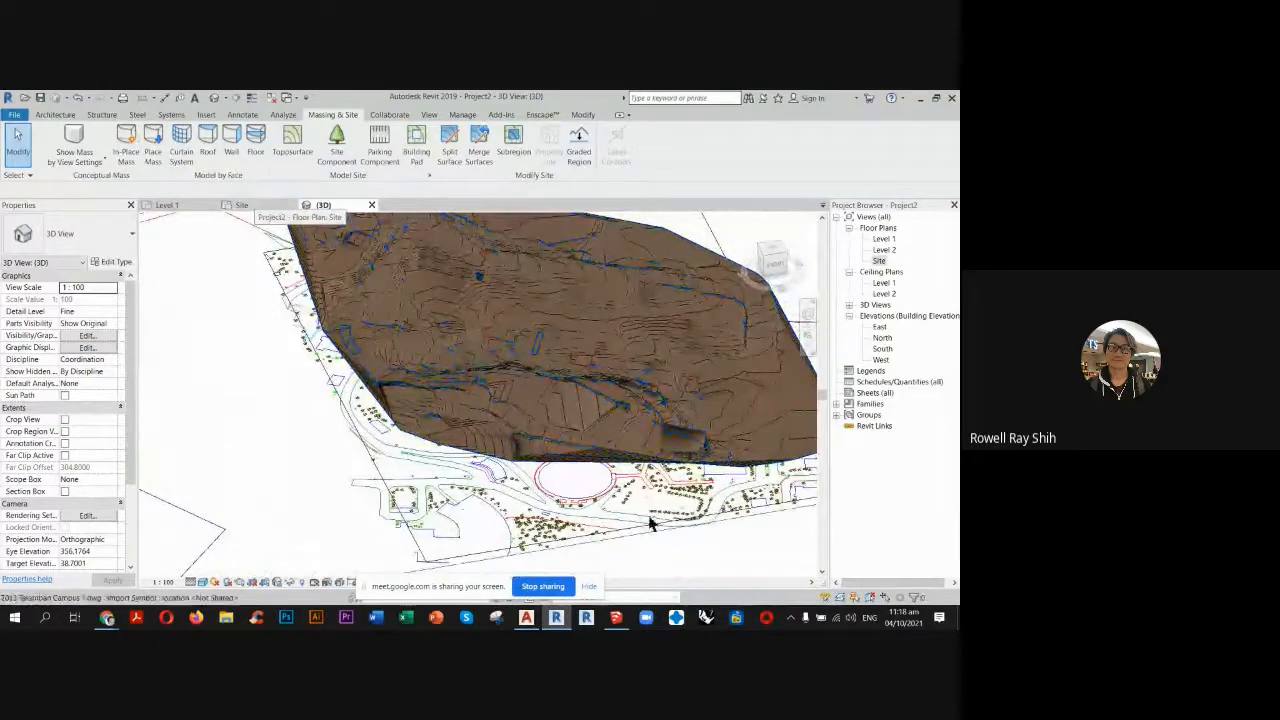
pyautogui.click(247, 207)
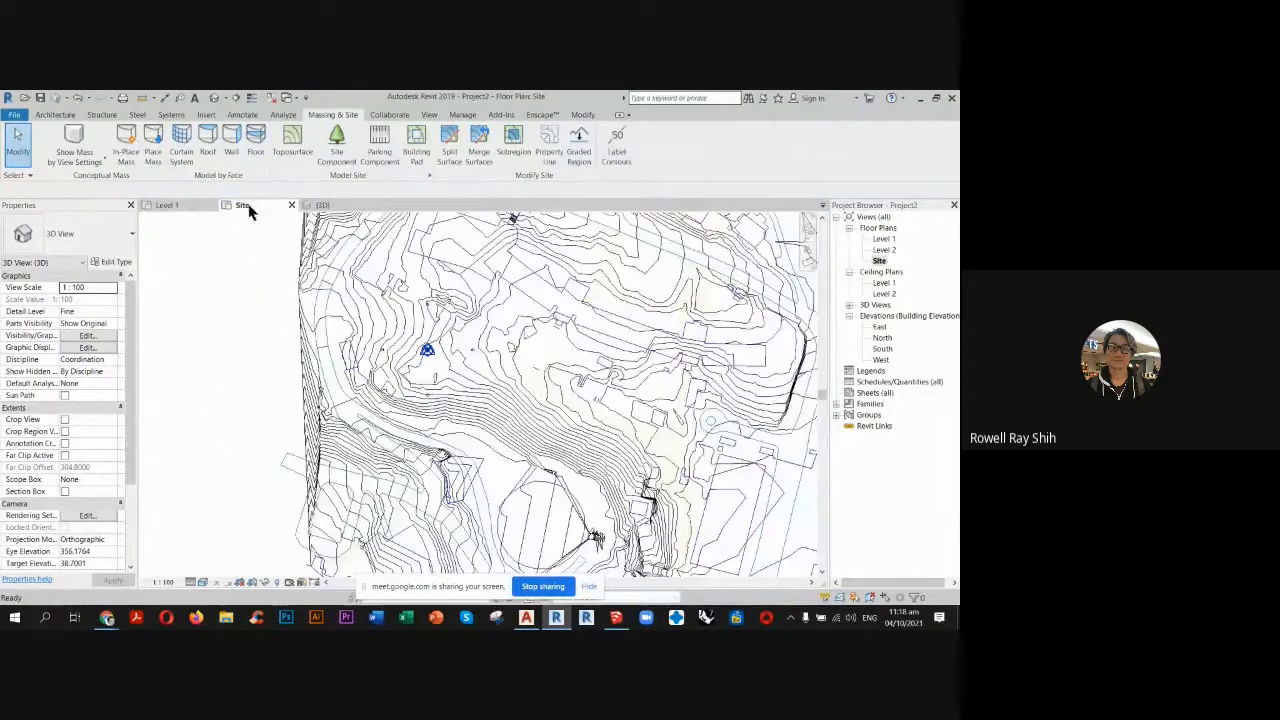
# Look over the building footprints and contours in the Site plan and compare them with the terrain in 3D.
pyautogui.scroll(5, 437, 260)
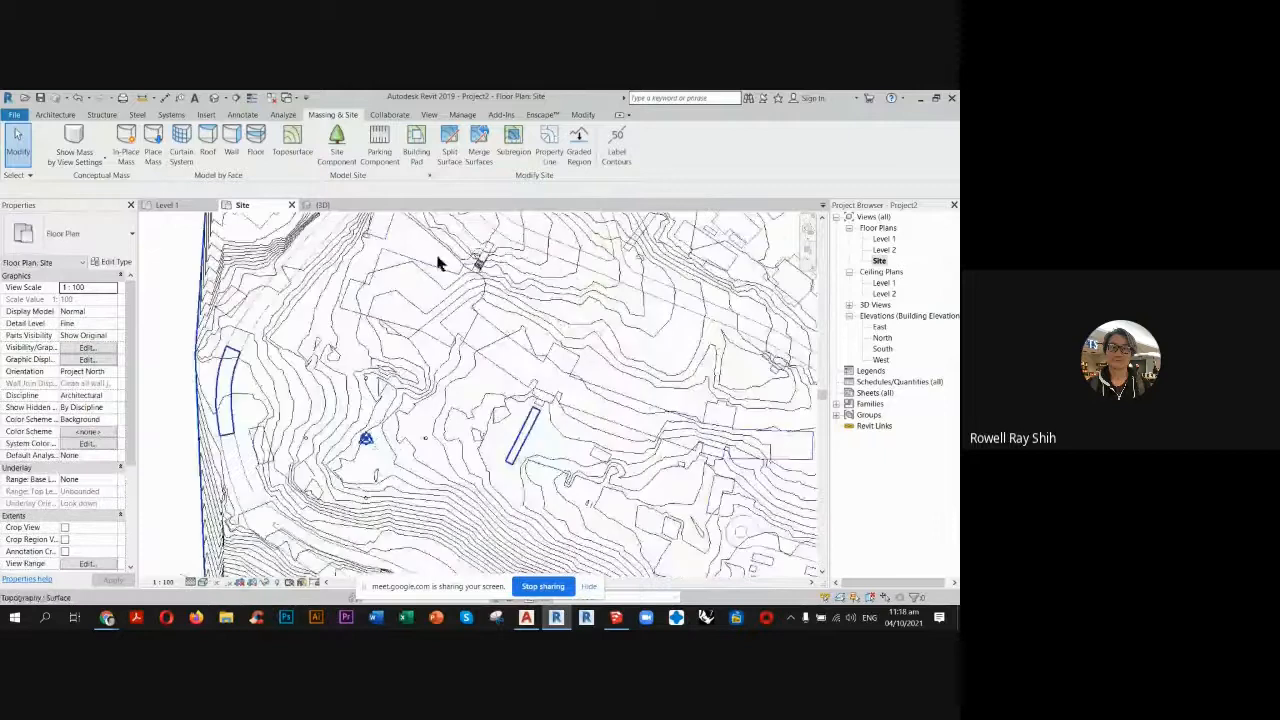
pyautogui.moveTo(405, 302); pyautogui.dragTo(422, 308, button='middle')
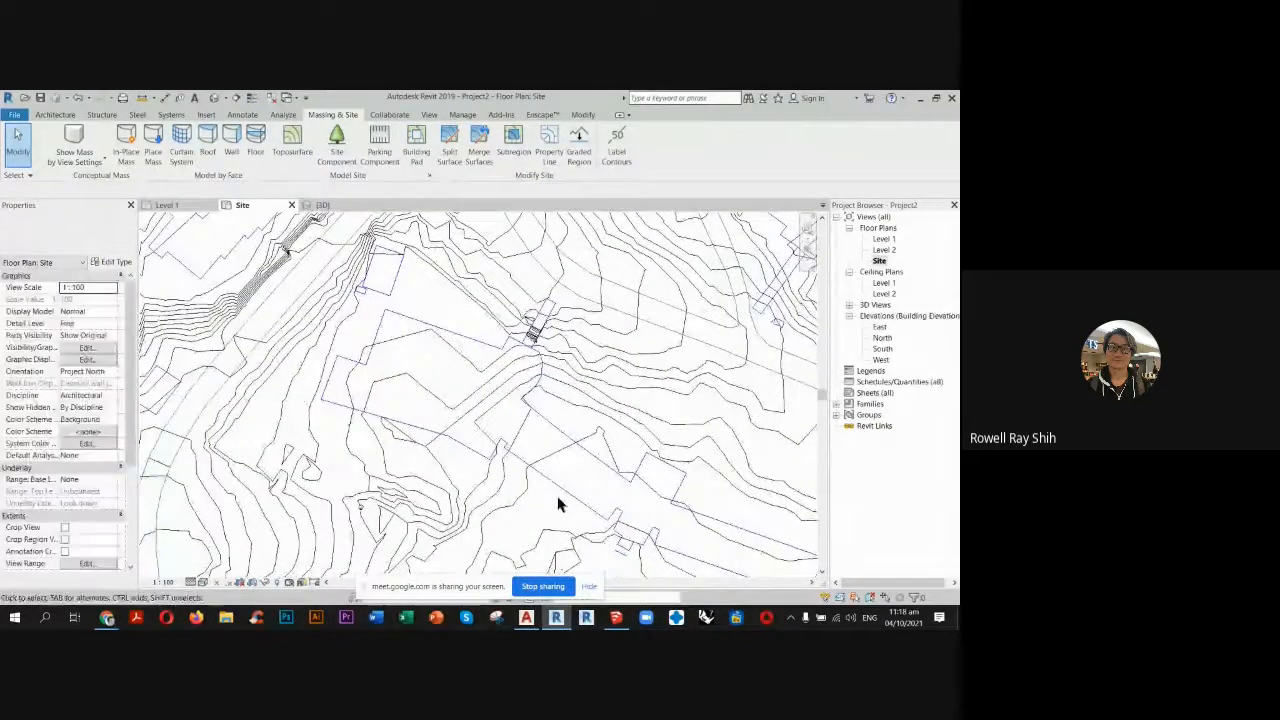
pyautogui.click(333, 206)
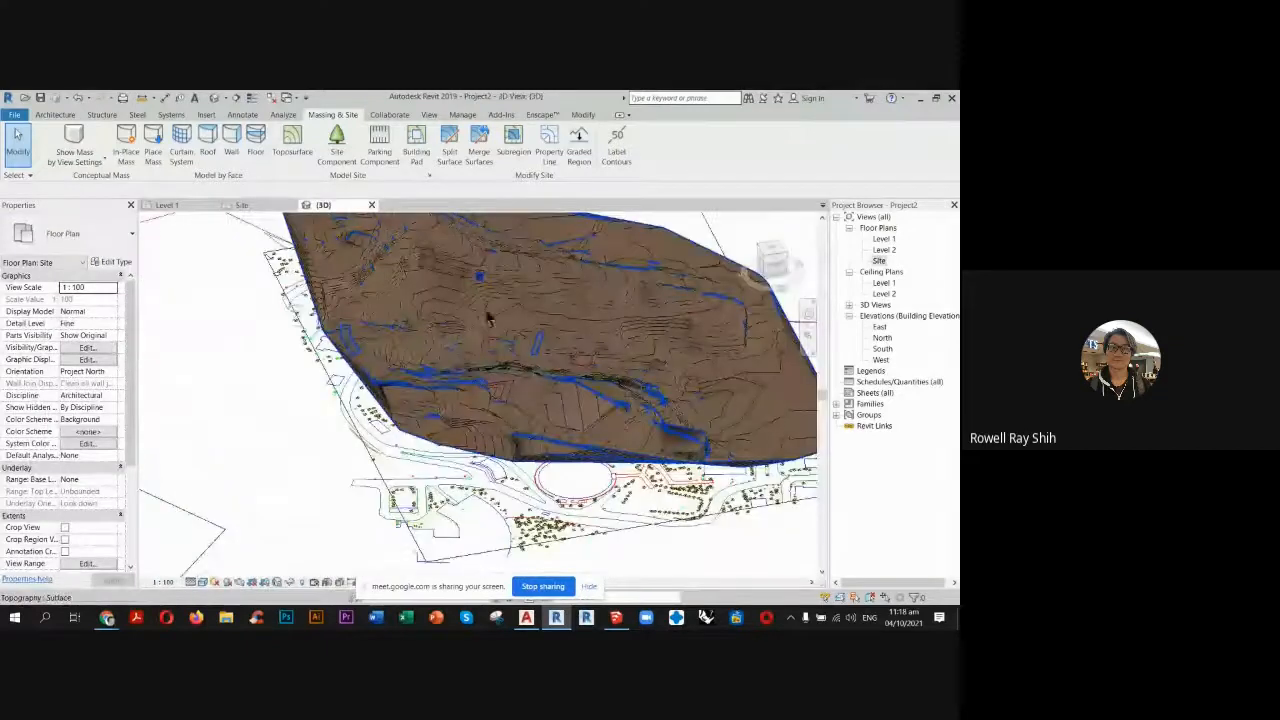
pyautogui.click(243, 205)
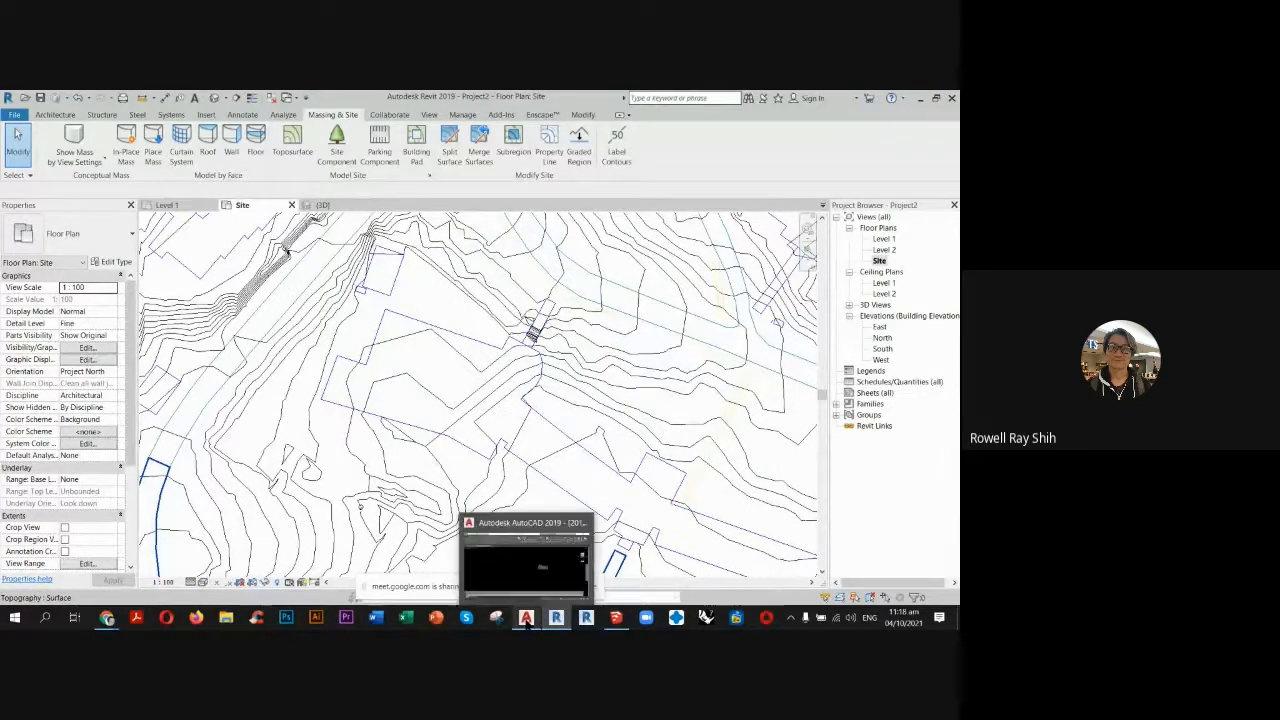
# Switch to the campus drawing in AutoCAD and restore its plan view at the contours beside the building outline.
pyautogui.click(526, 617)
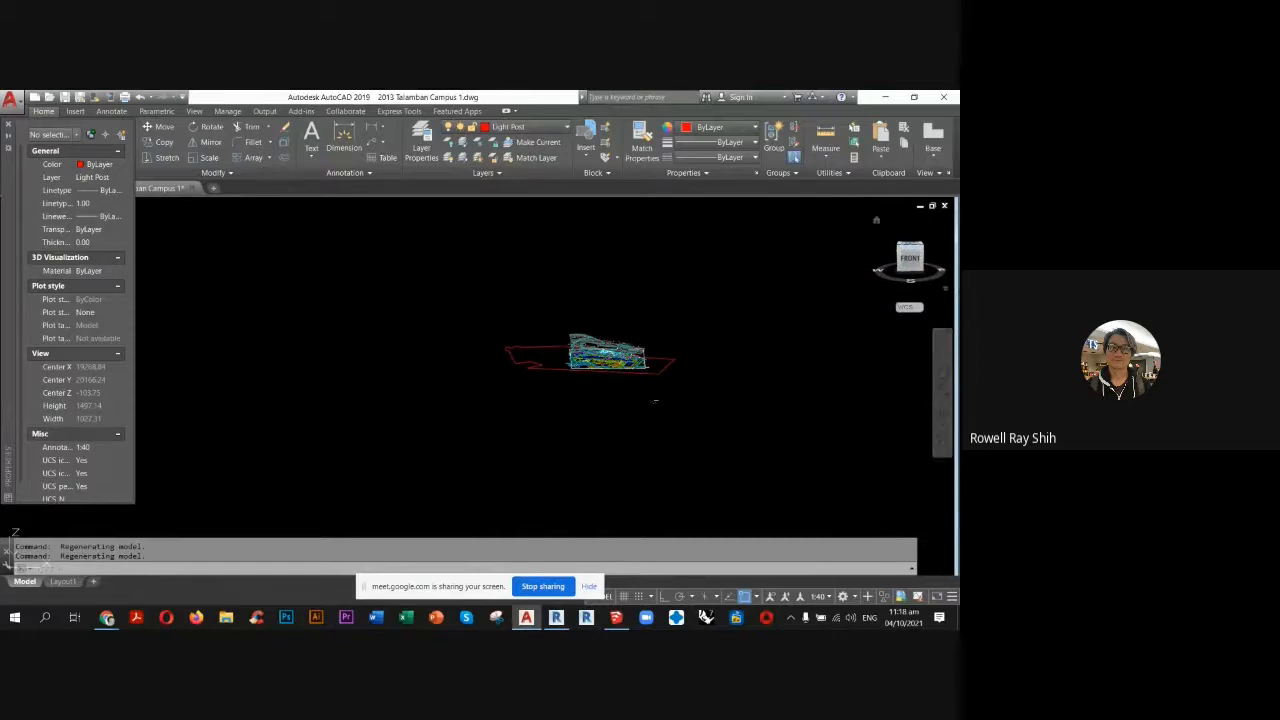
pyautogui.hotkey('ctrl', 'z')
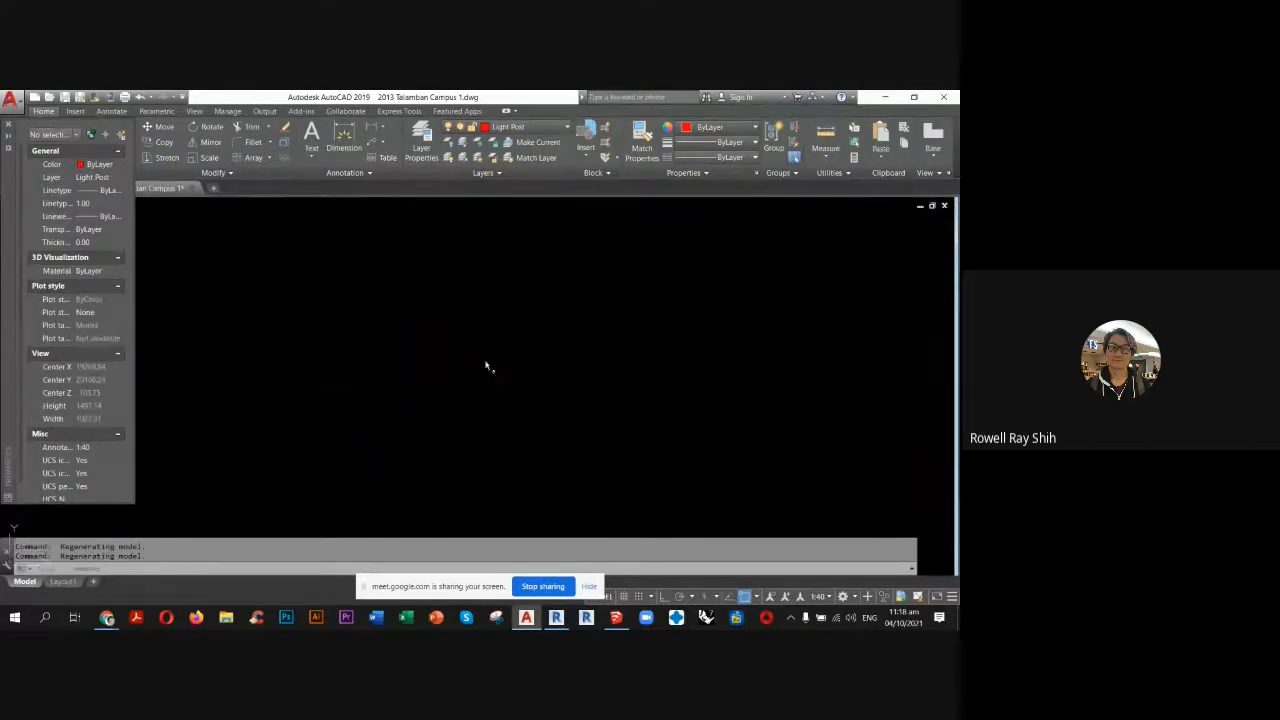
pyautogui.scroll(4, 487, 375)
pyautogui.scroll(5, 487, 375)
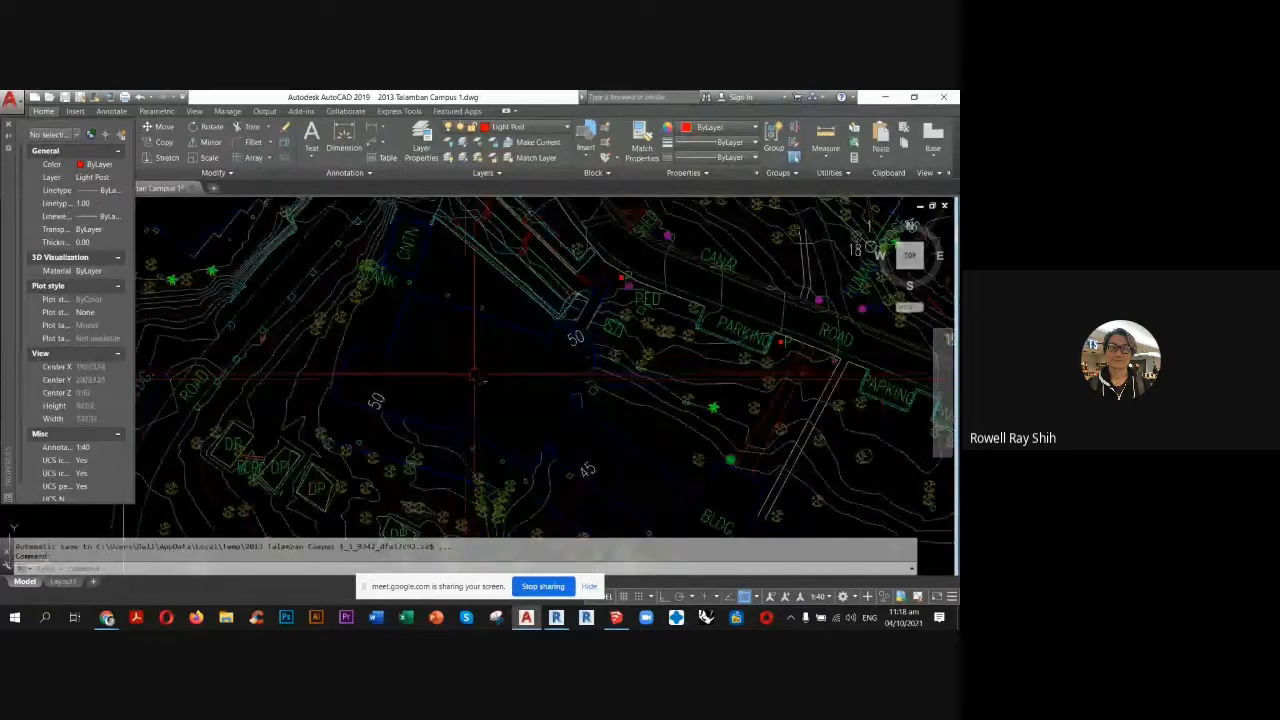
pyautogui.scroll(5, 480, 395)
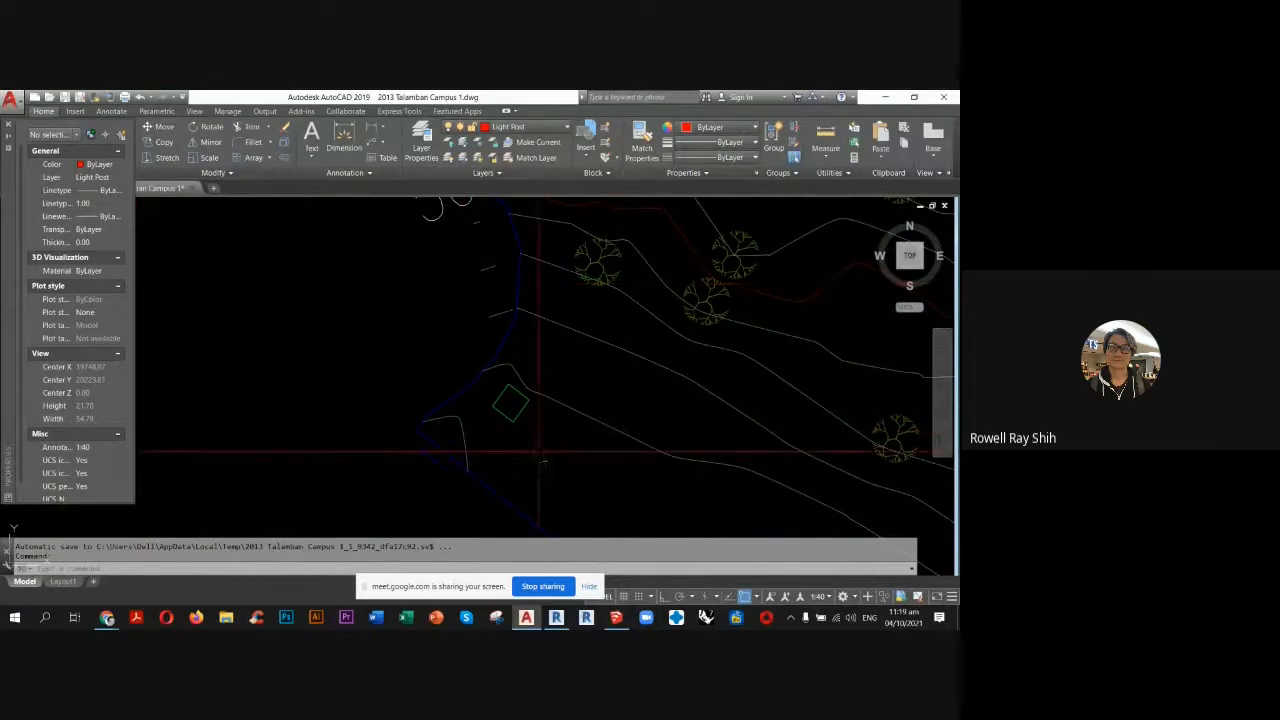
# Check the elevations of the short and the long minor contour polylines beside the building corner, and look over the neighbouring buildings.
pyautogui.click(466, 432)
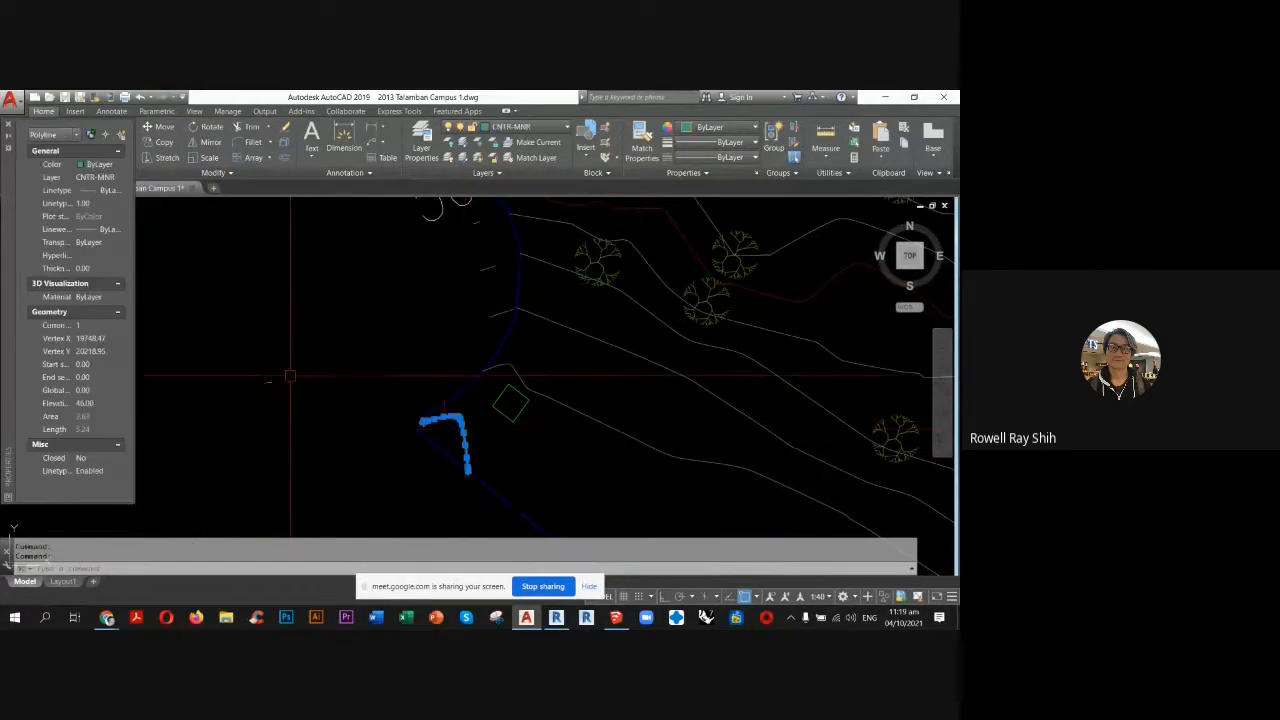
pyautogui.press('ctrl')
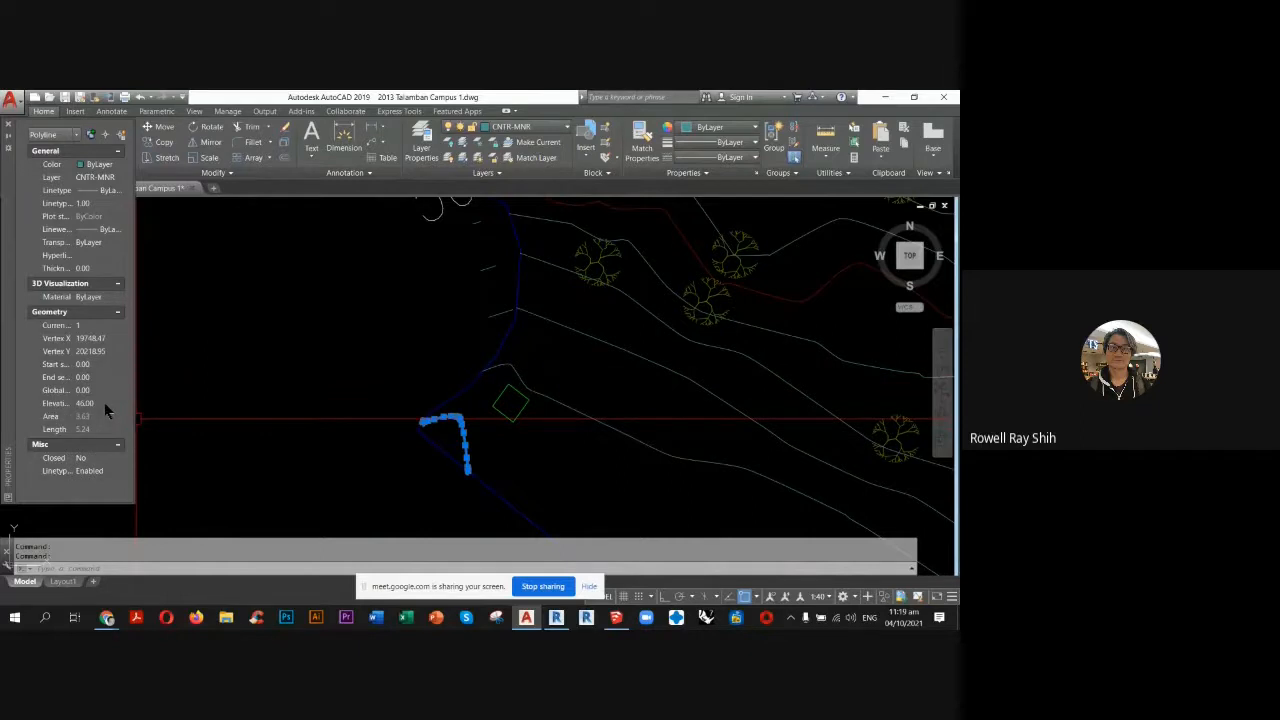
pyautogui.press('ctrl')
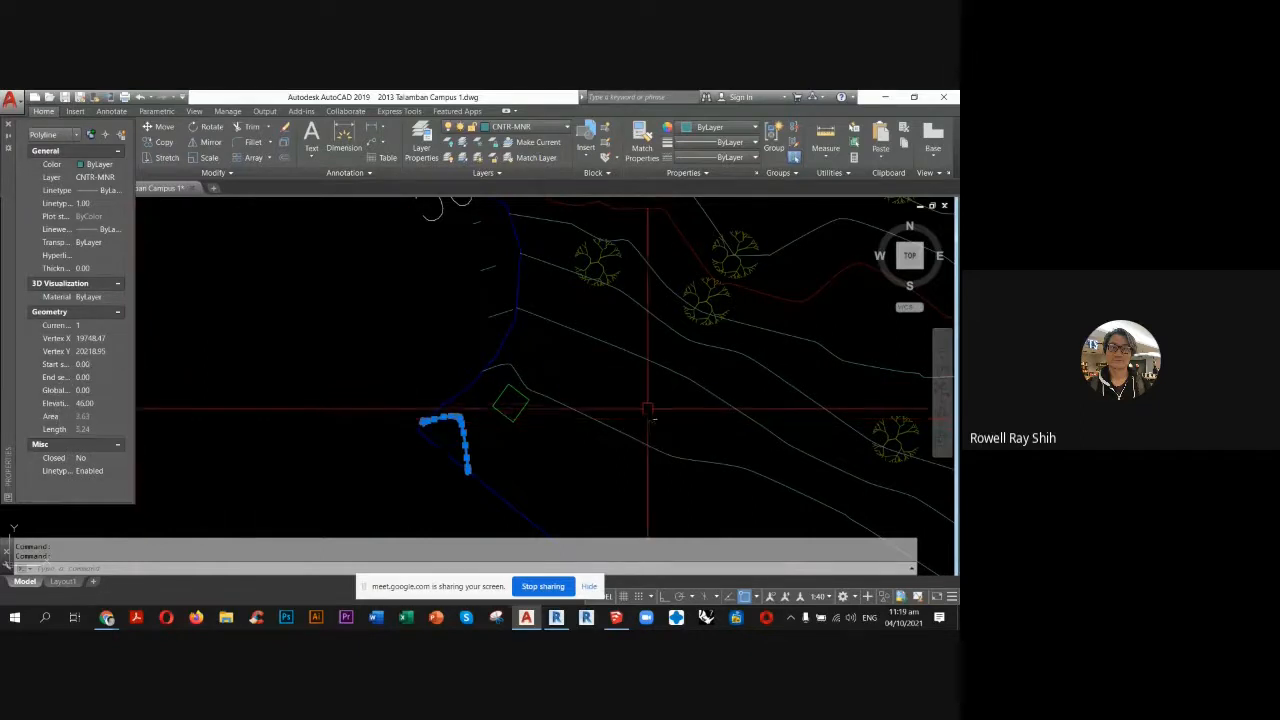
pyautogui.press('Escape')
pyautogui.press('Escape')
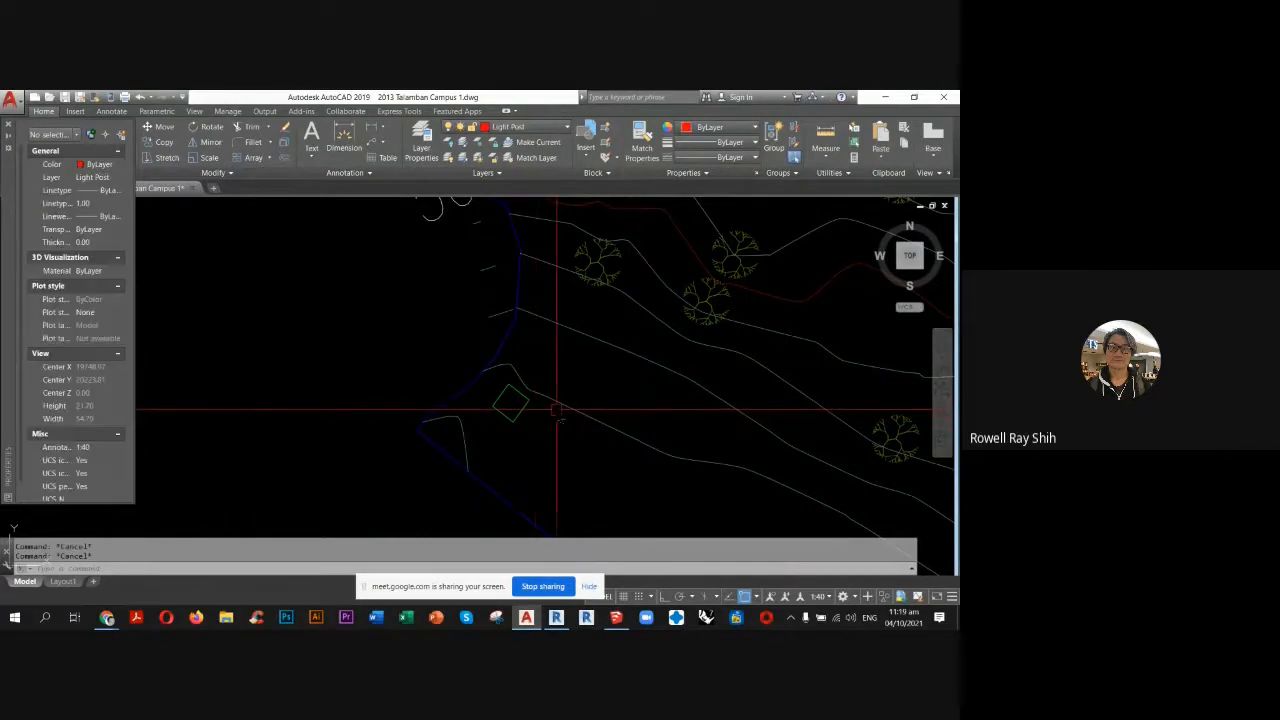
pyautogui.click(556, 410)
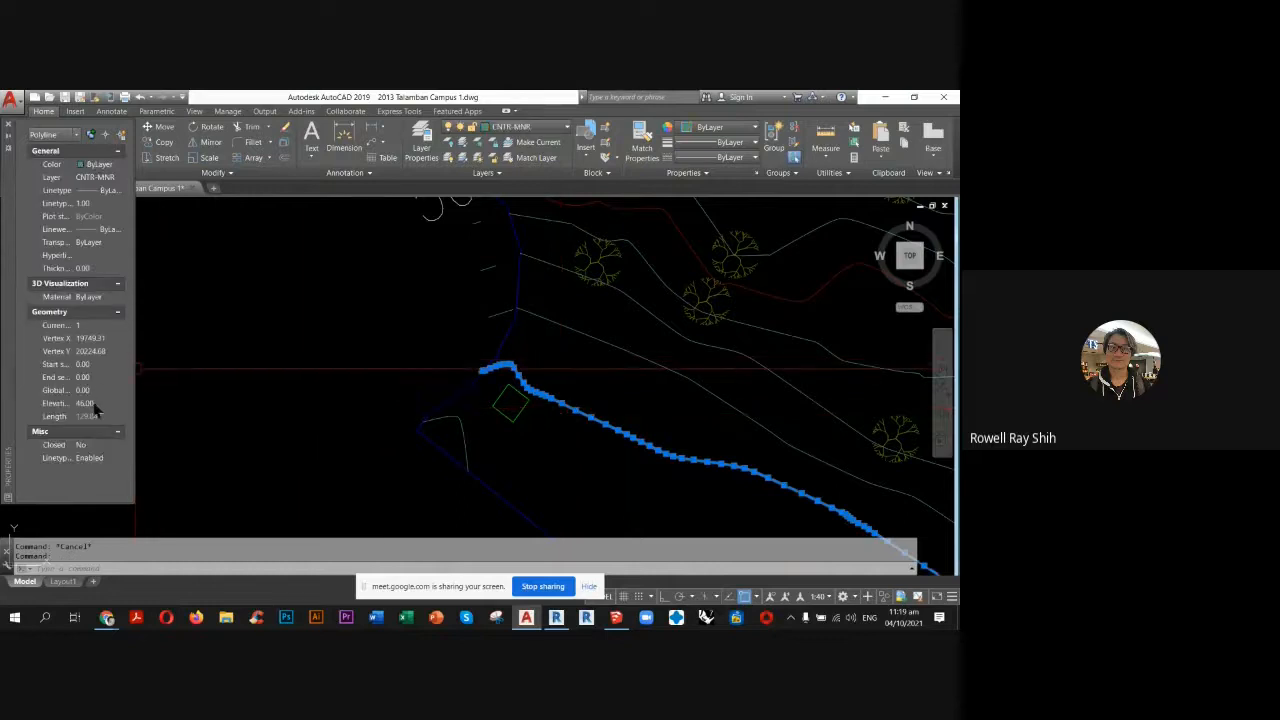
pyautogui.press('Escape')
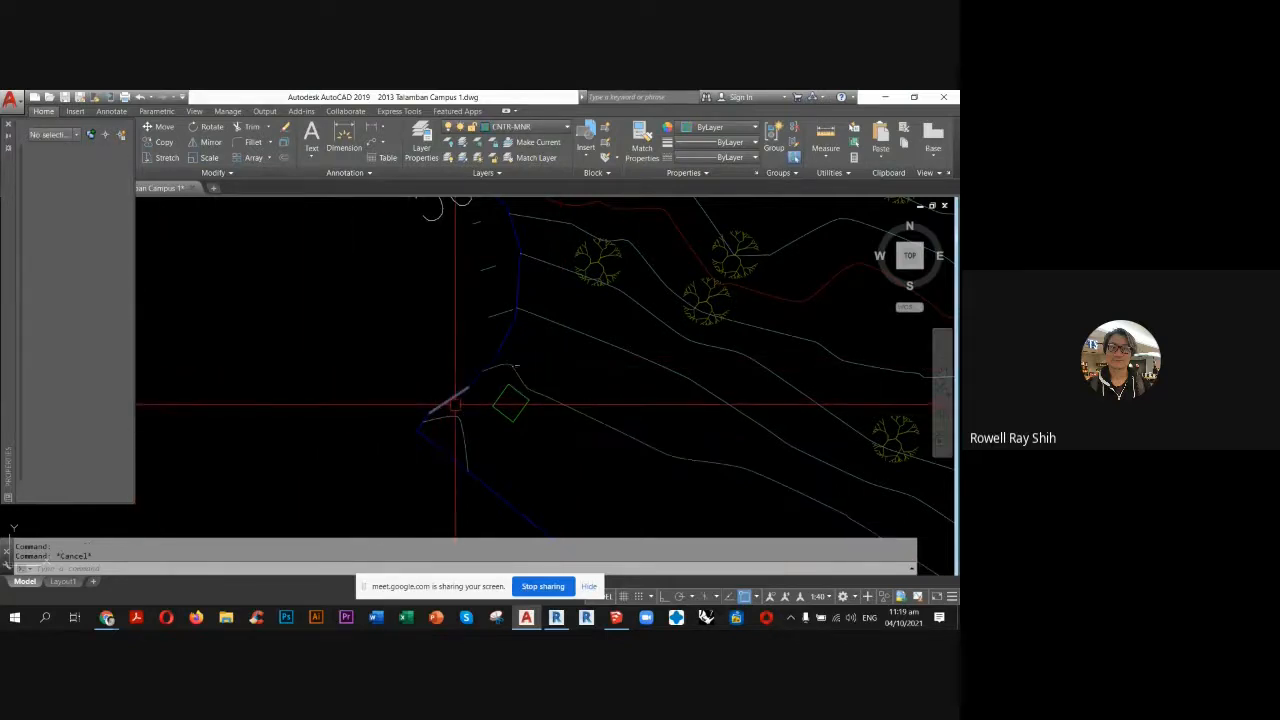
pyautogui.press('Escape')
pyautogui.scroll(-3, 520, 340)
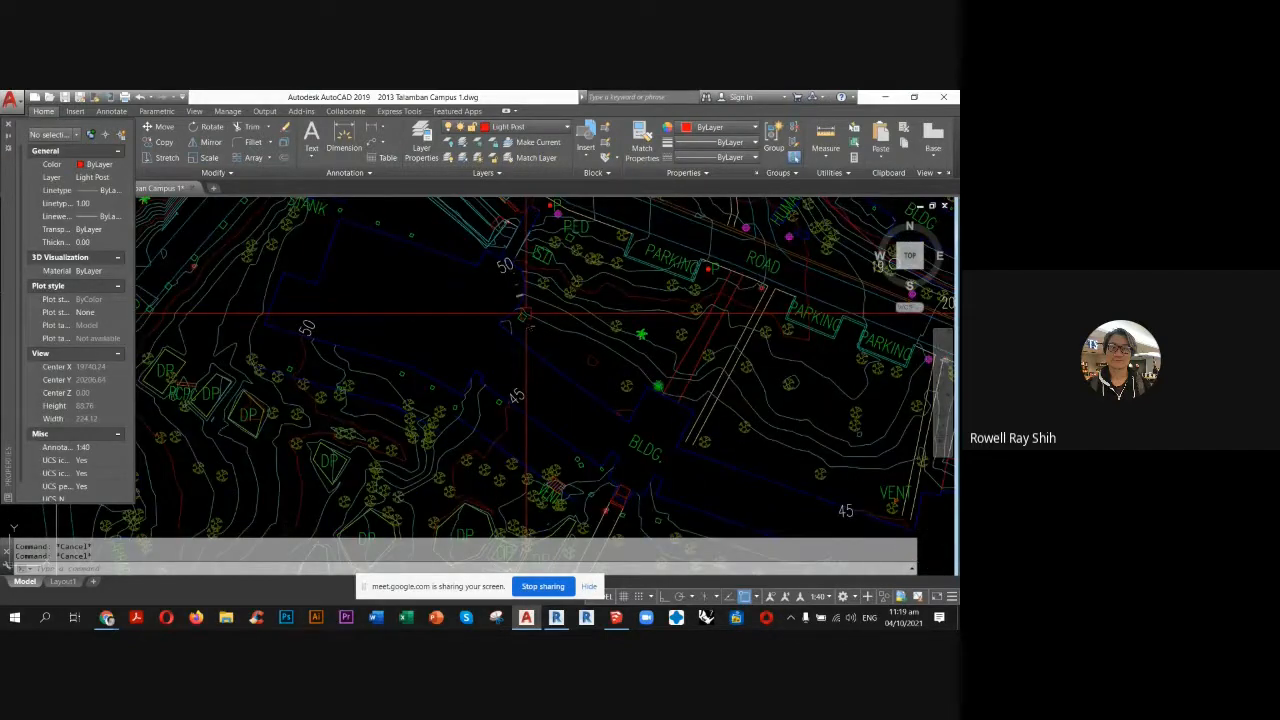
pyautogui.moveTo(525, 314); pyautogui.dragTo(332, 180, button='middle')
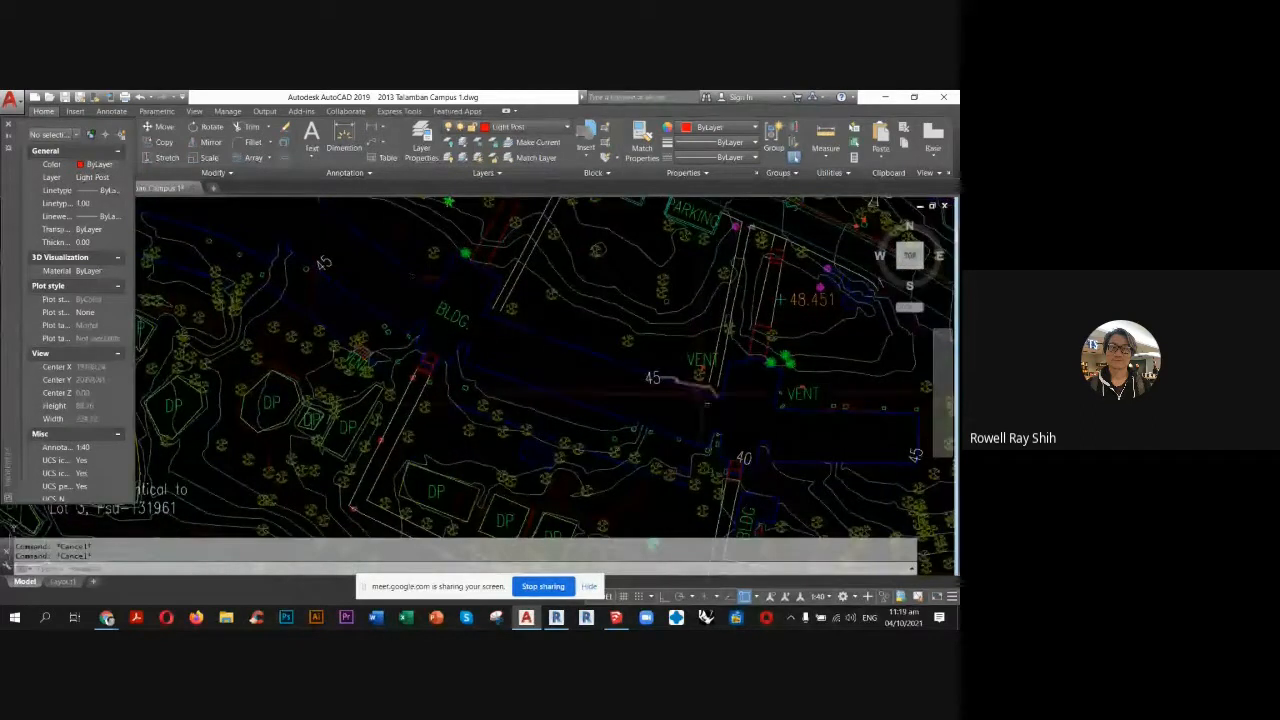
pyautogui.moveTo(745, 404); pyautogui.dragTo(674, 349, button='middle')
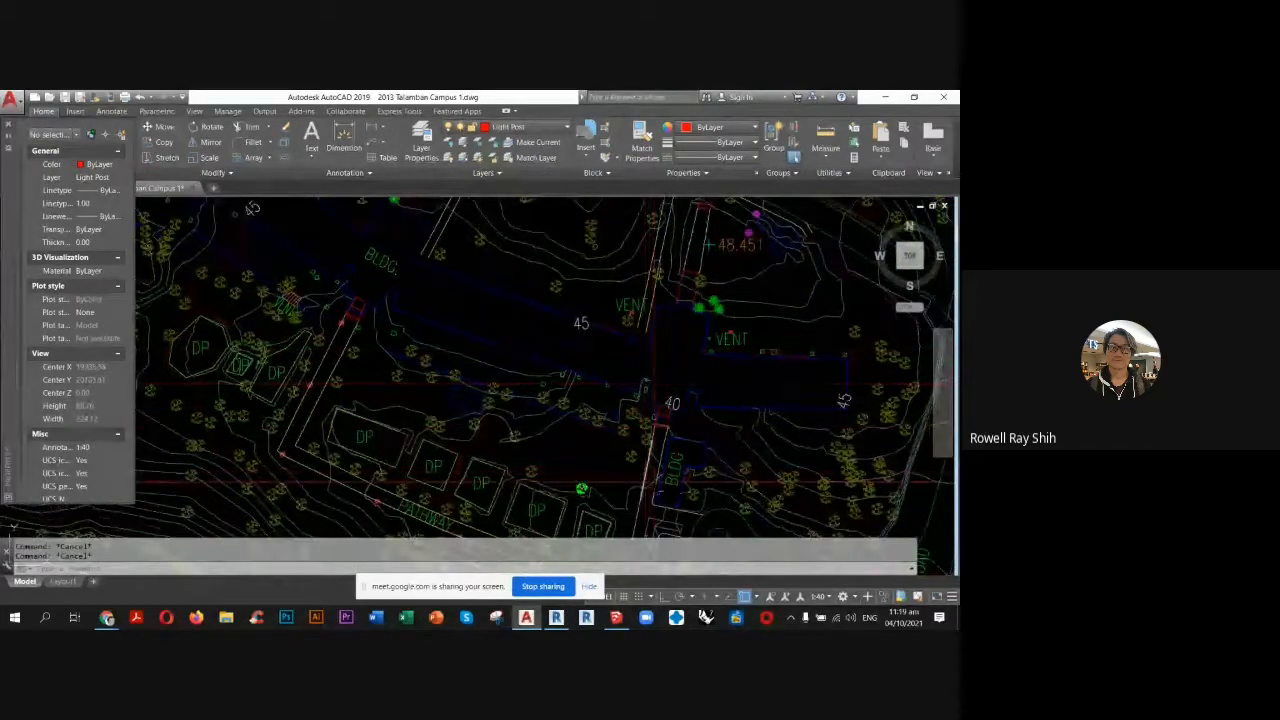
# Switch back to Revit and set Level 1's elevation to 46 in the South elevation.
pyautogui.click(557, 617)
pyautogui.scroll(-2, 463, 337)
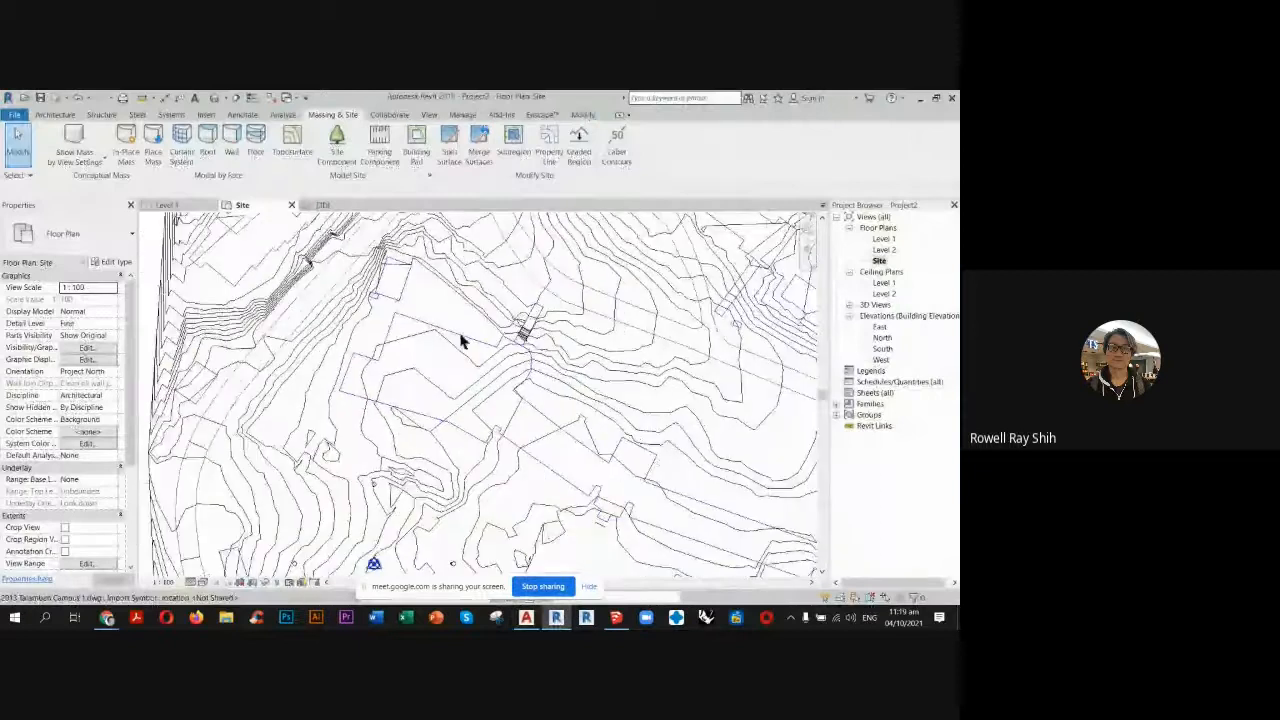
pyautogui.click(184, 207)
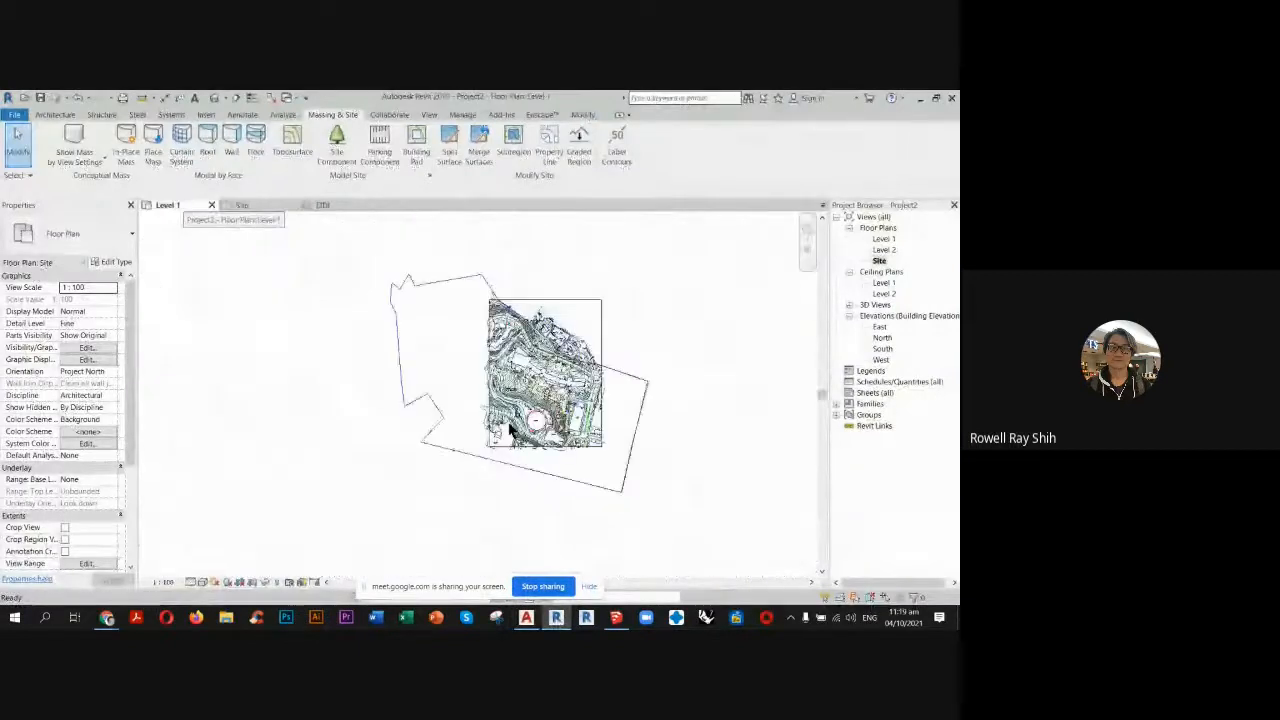
pyautogui.doubleClick(882, 348)
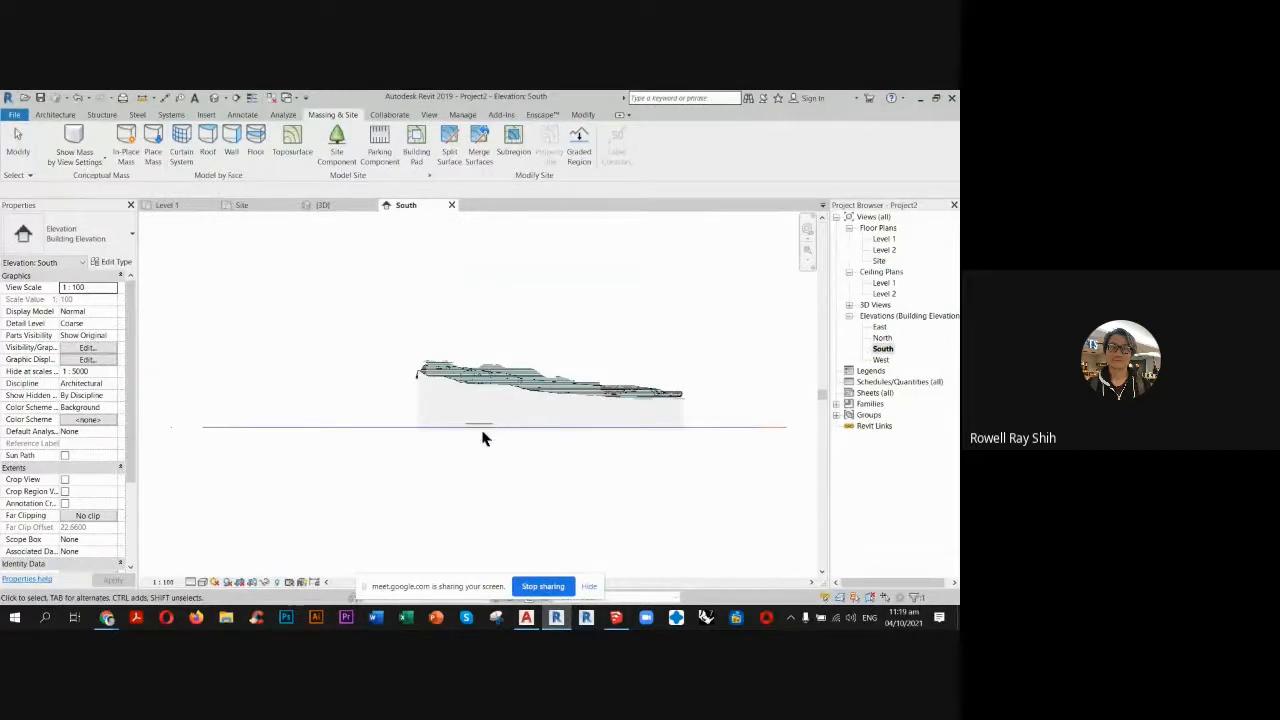
pyautogui.scroll(6, 482, 437)
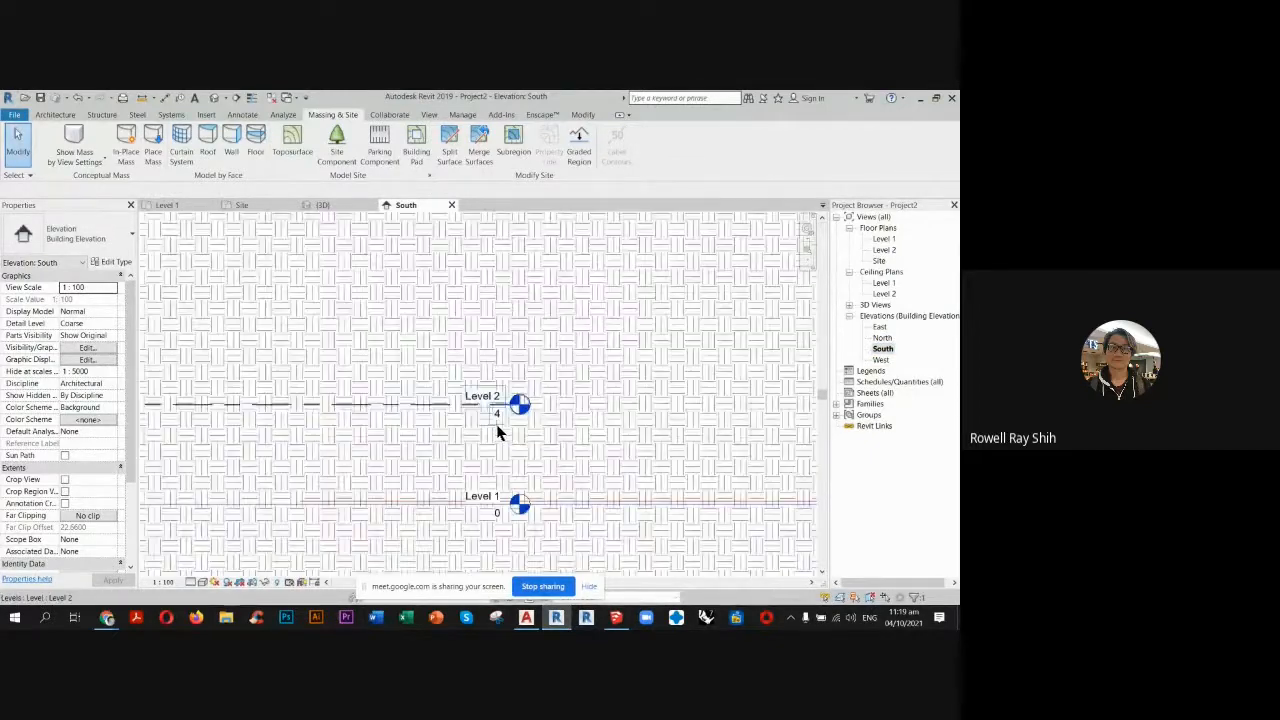
pyautogui.click(508, 510)
pyautogui.scroll(5, 505, 511)
pyautogui.click(497, 510)
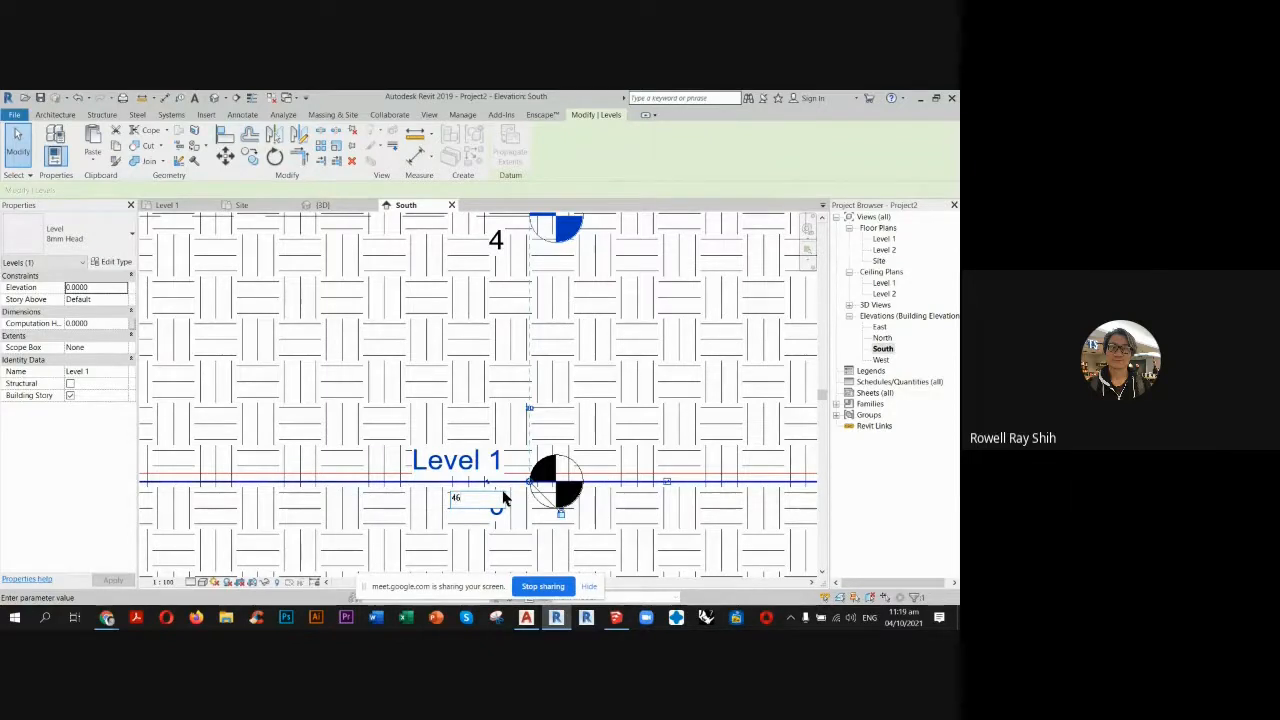
pyautogui.press('Return')
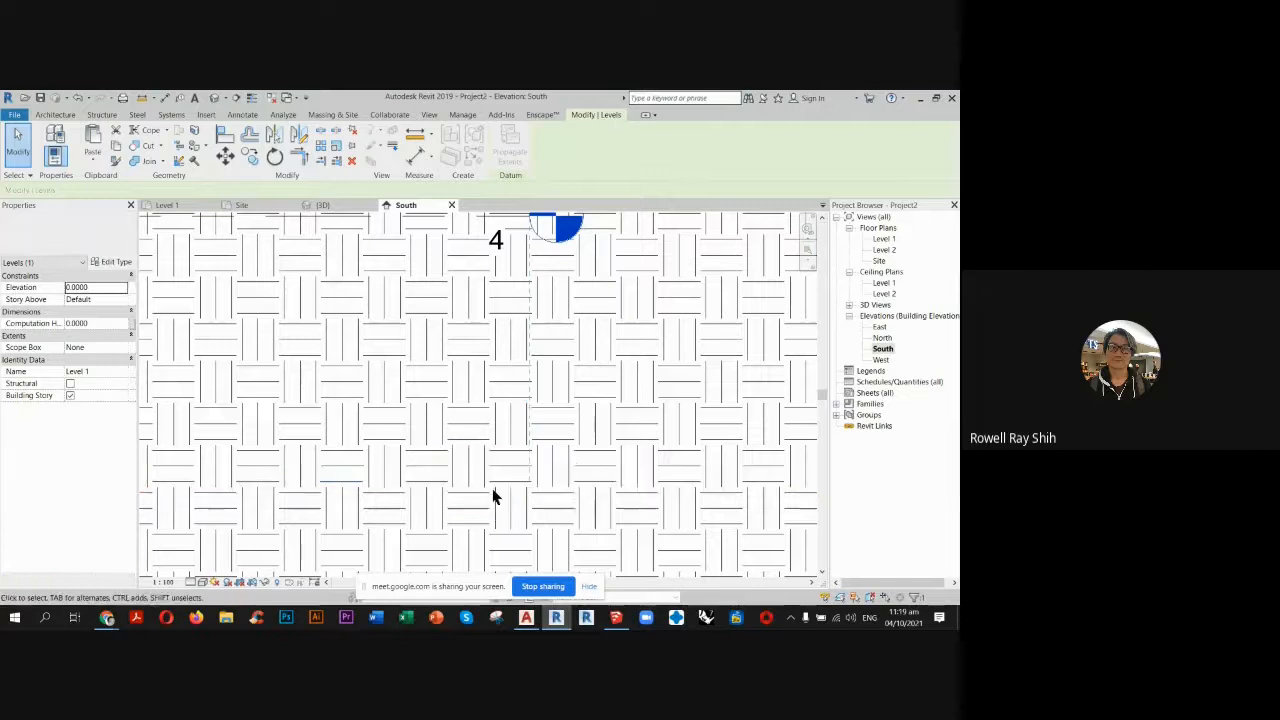
# Set Level 2's elevation to 55.
pyautogui.scroll(-1, 450, 448)
pyautogui.scroll(2, 478, 305)
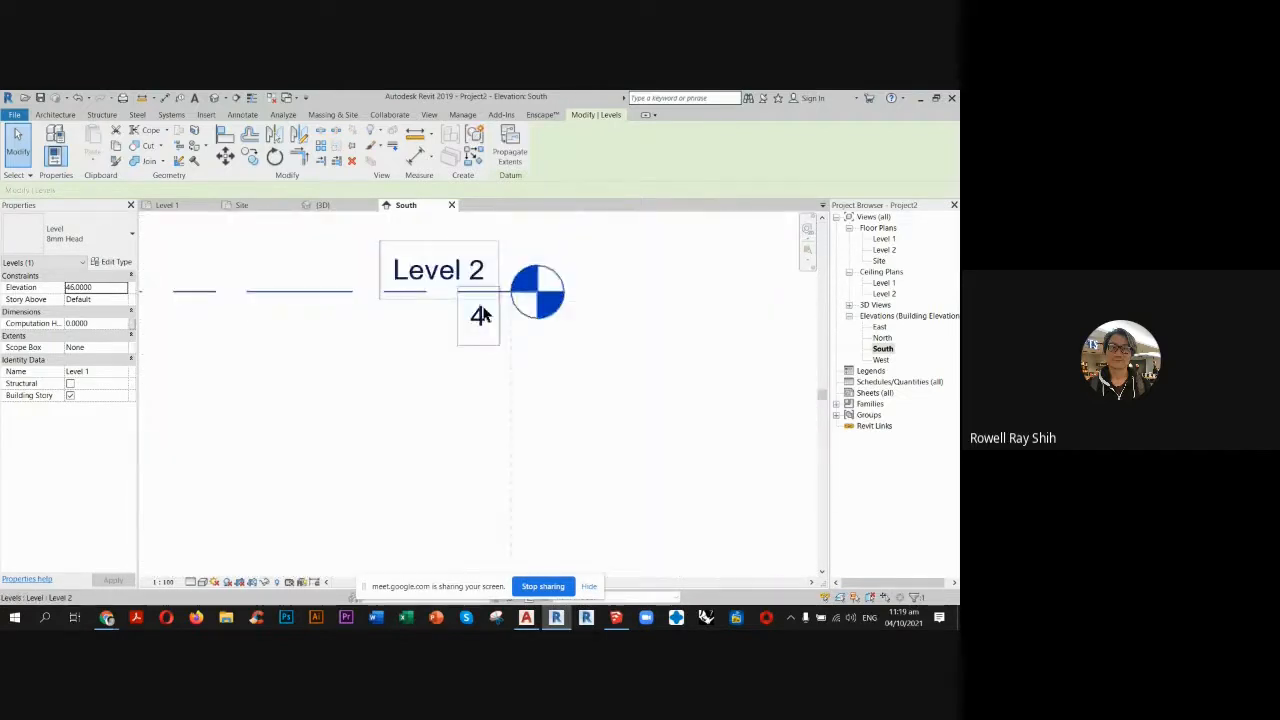
pyautogui.doubleClick(477, 320)
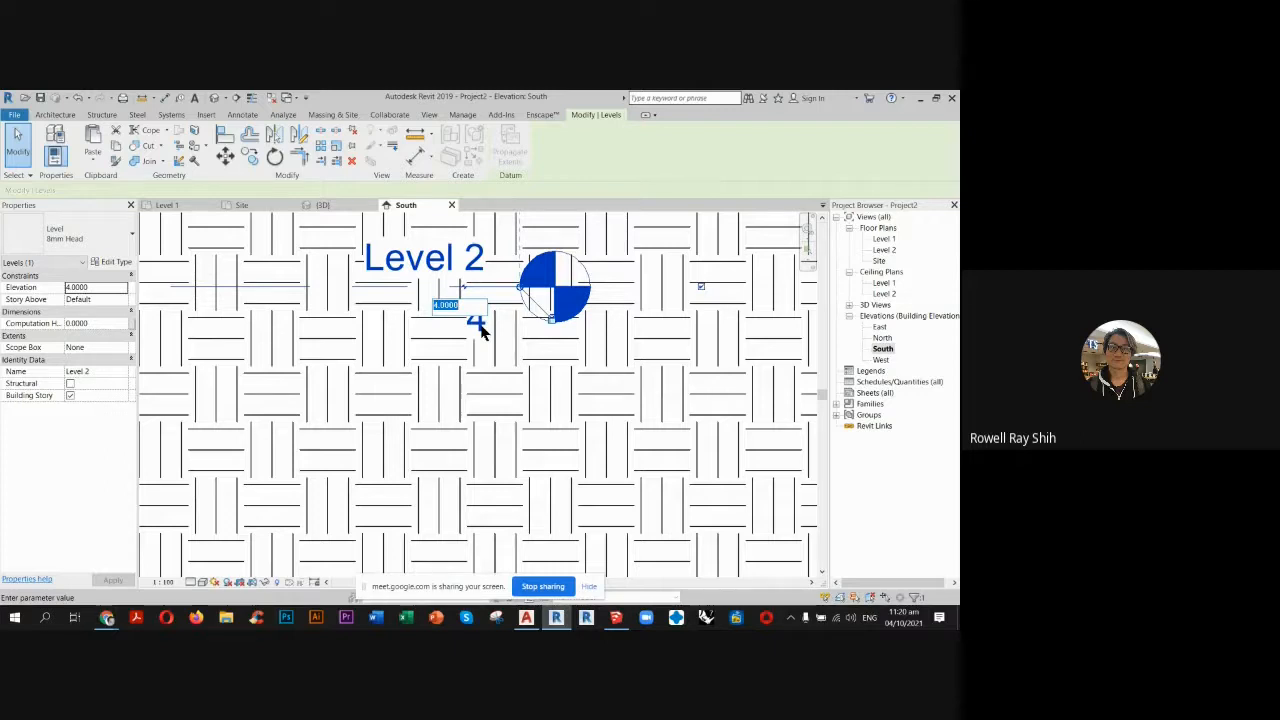
pyautogui.press('Return')
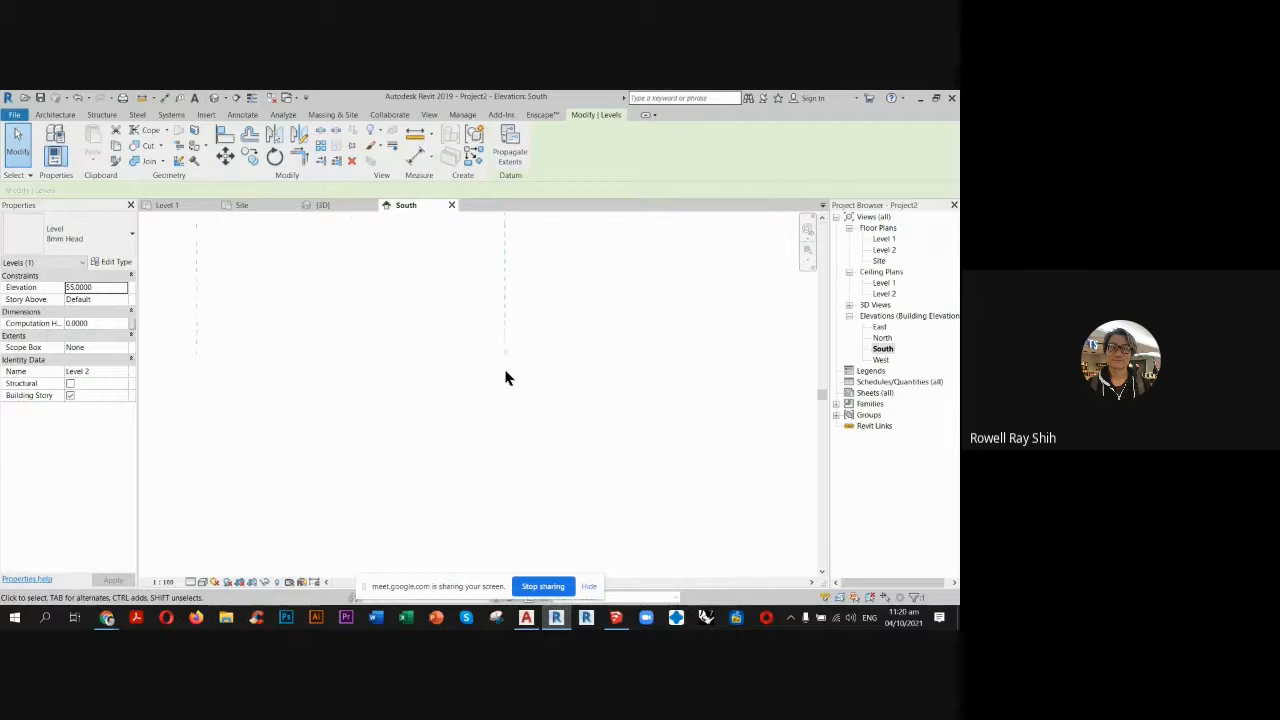
# Examine where Level 1 and Level 2 sit against the terrain profile in the South elevation.
pyautogui.scroll(-5, 505, 378)
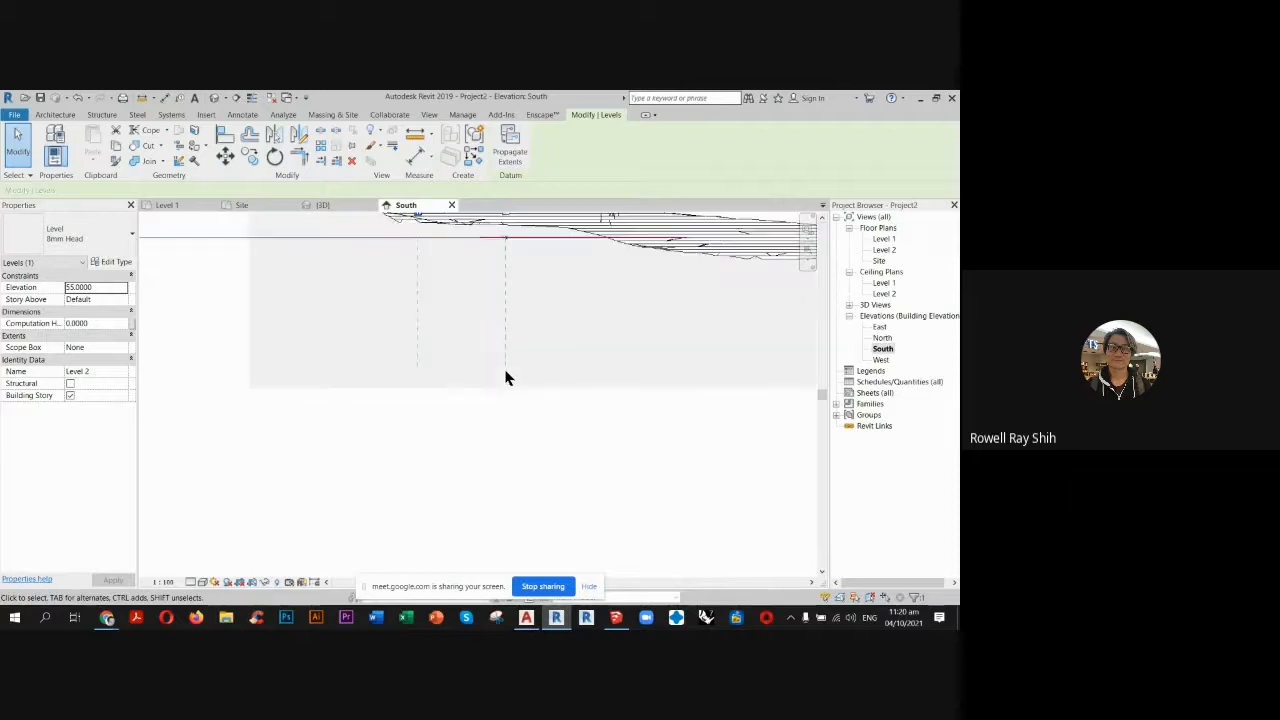
pyautogui.click(421, 323)
pyautogui.scroll(5, 550, 340)
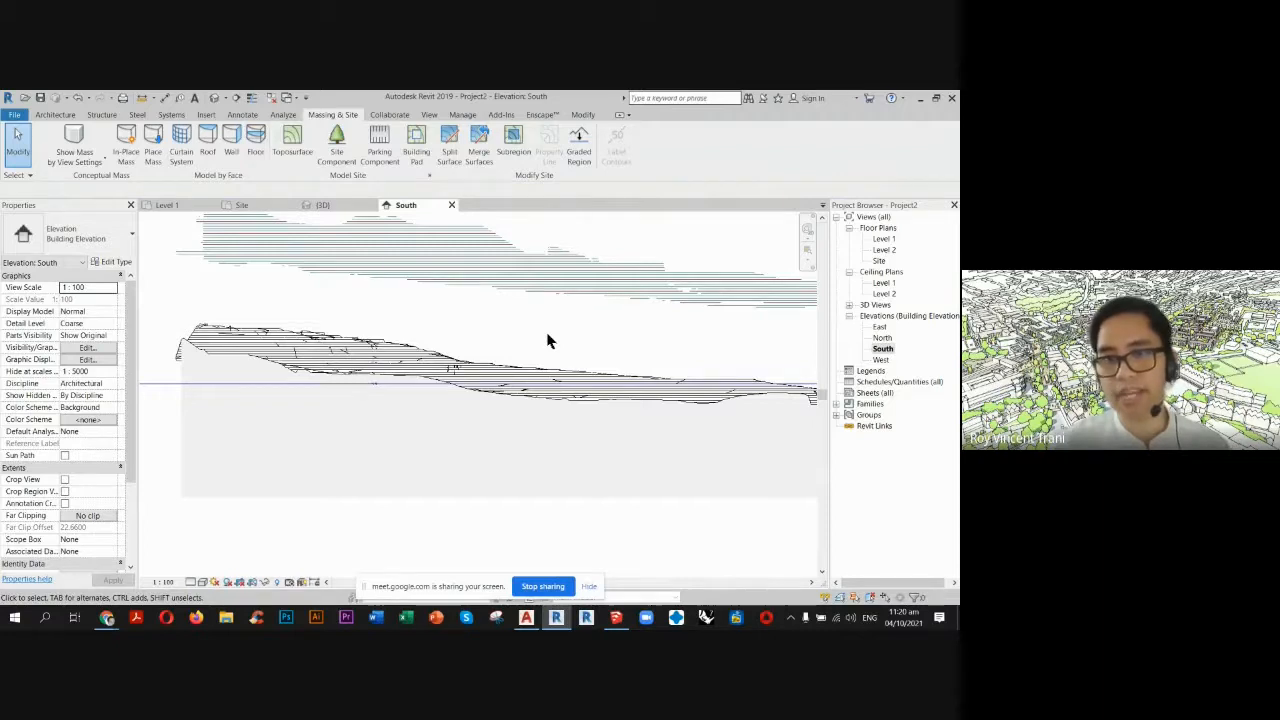
pyautogui.scroll(-2, 409, 326)
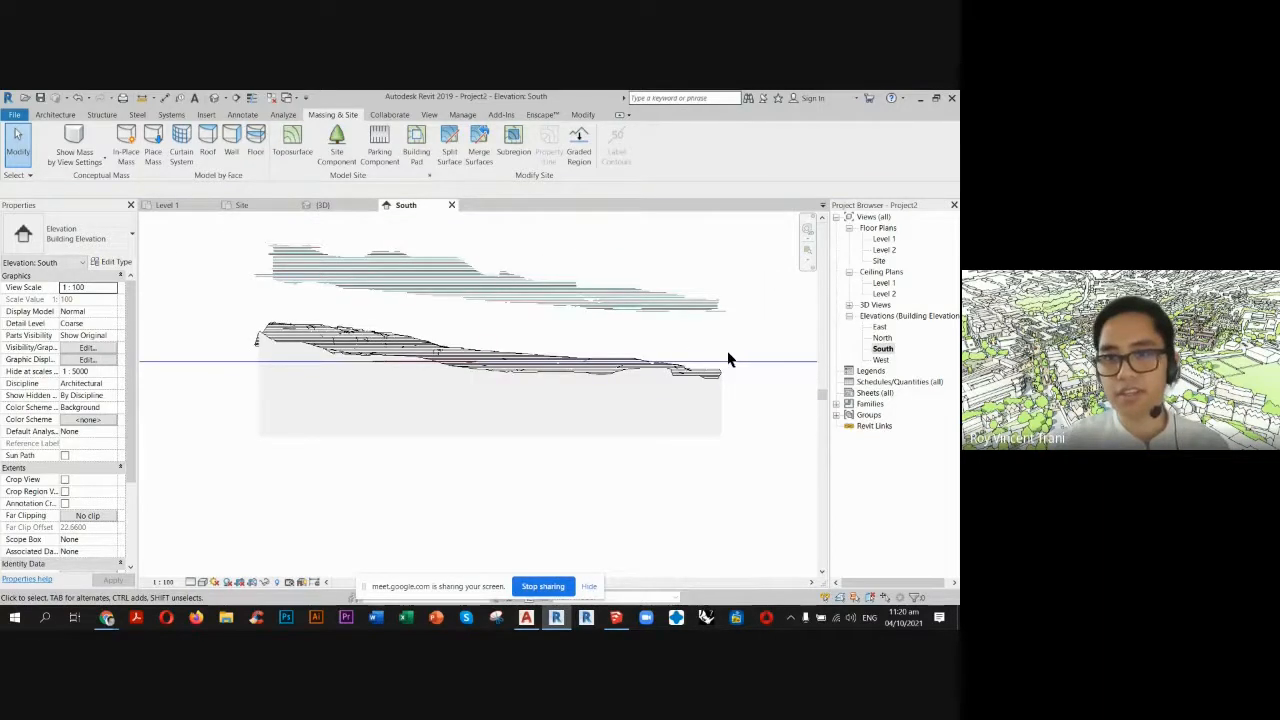
pyautogui.scroll(3, 530, 358)
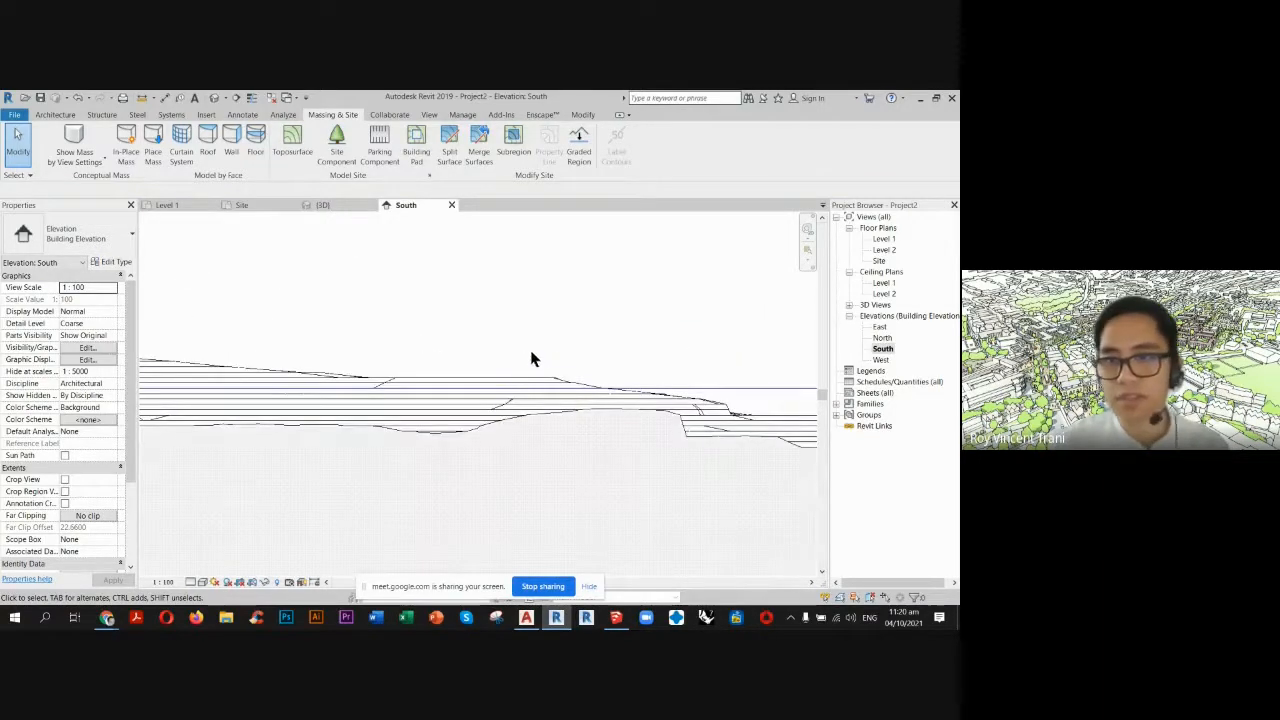
pyautogui.scroll(-3, 557, 360)
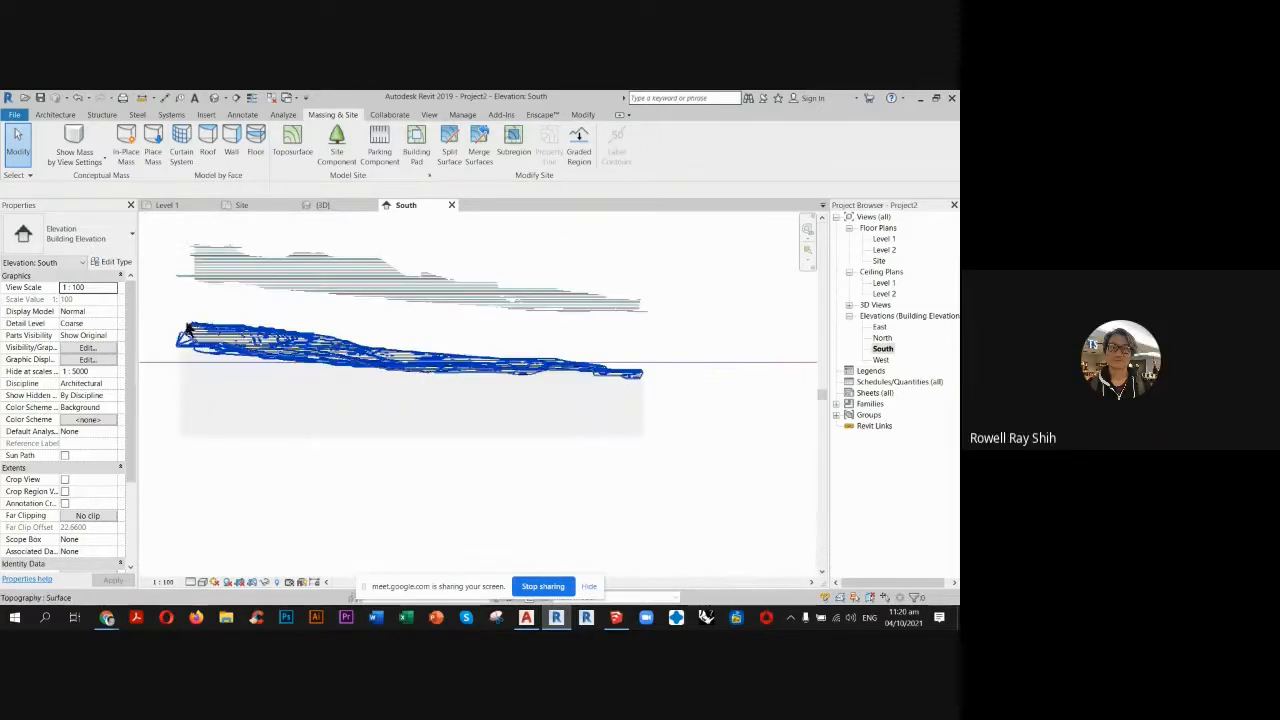
pyautogui.scroll(2, 188, 330)
pyautogui.scroll(3, 363, 323)
pyautogui.scroll(2, 458, 345)
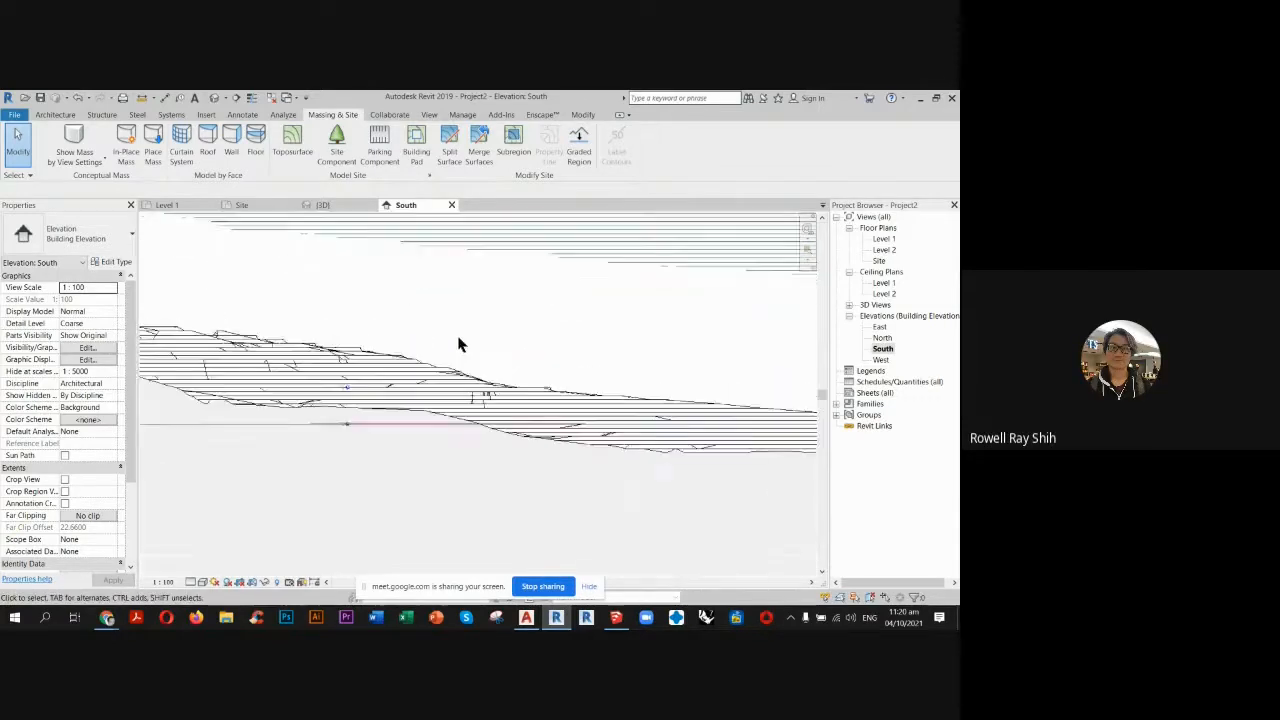
pyautogui.scroll(1, 503, 351)
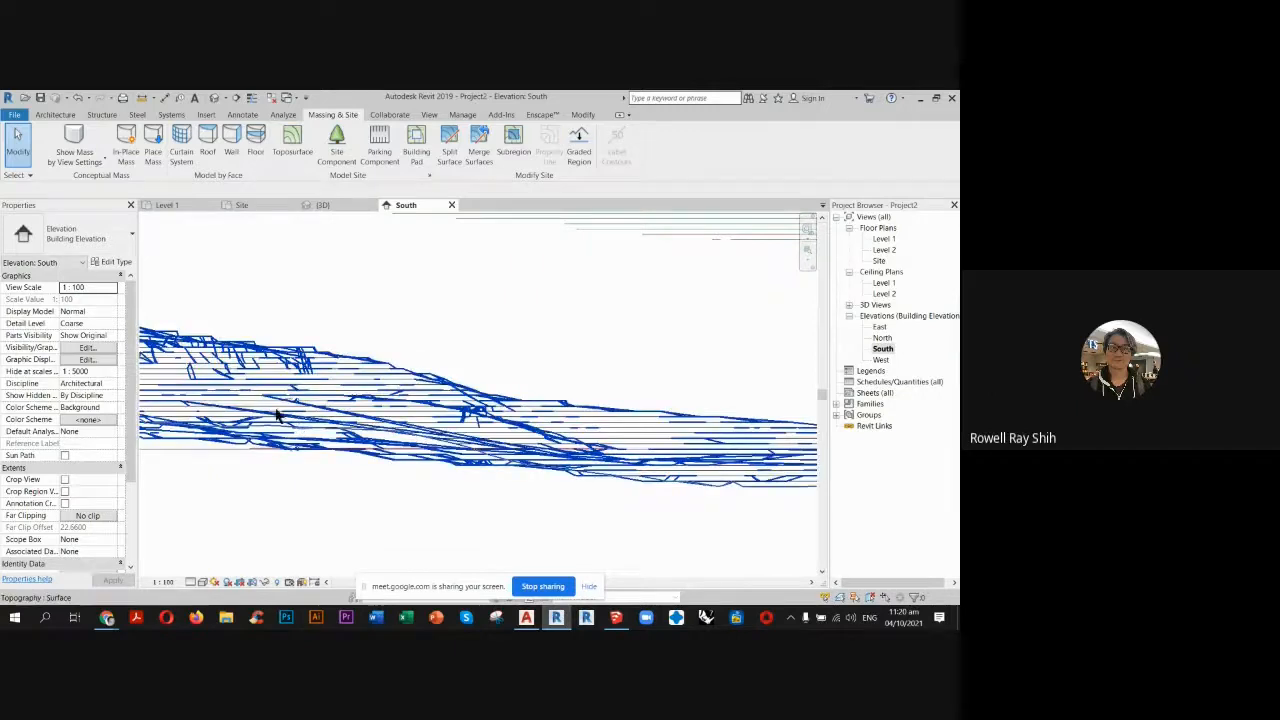
pyautogui.scroll(2, 303, 403)
pyautogui.scroll(5, 320, 401)
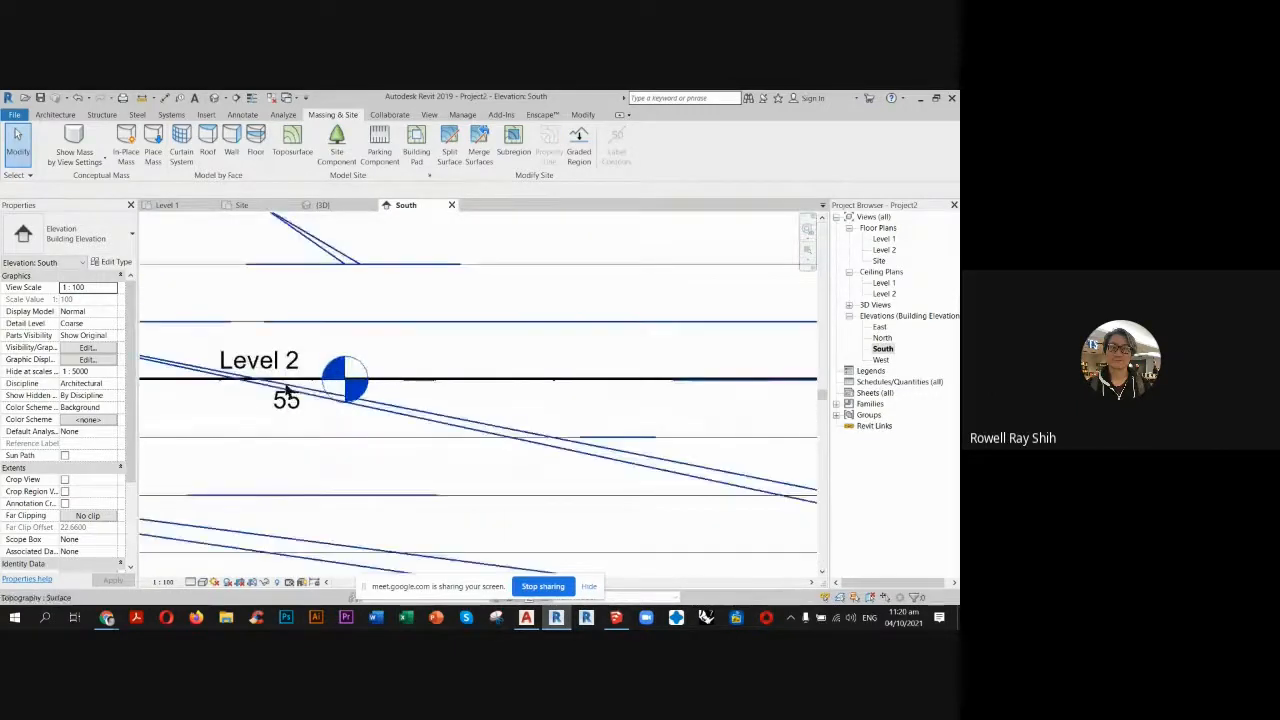
pyautogui.scroll(-5, 345, 390)
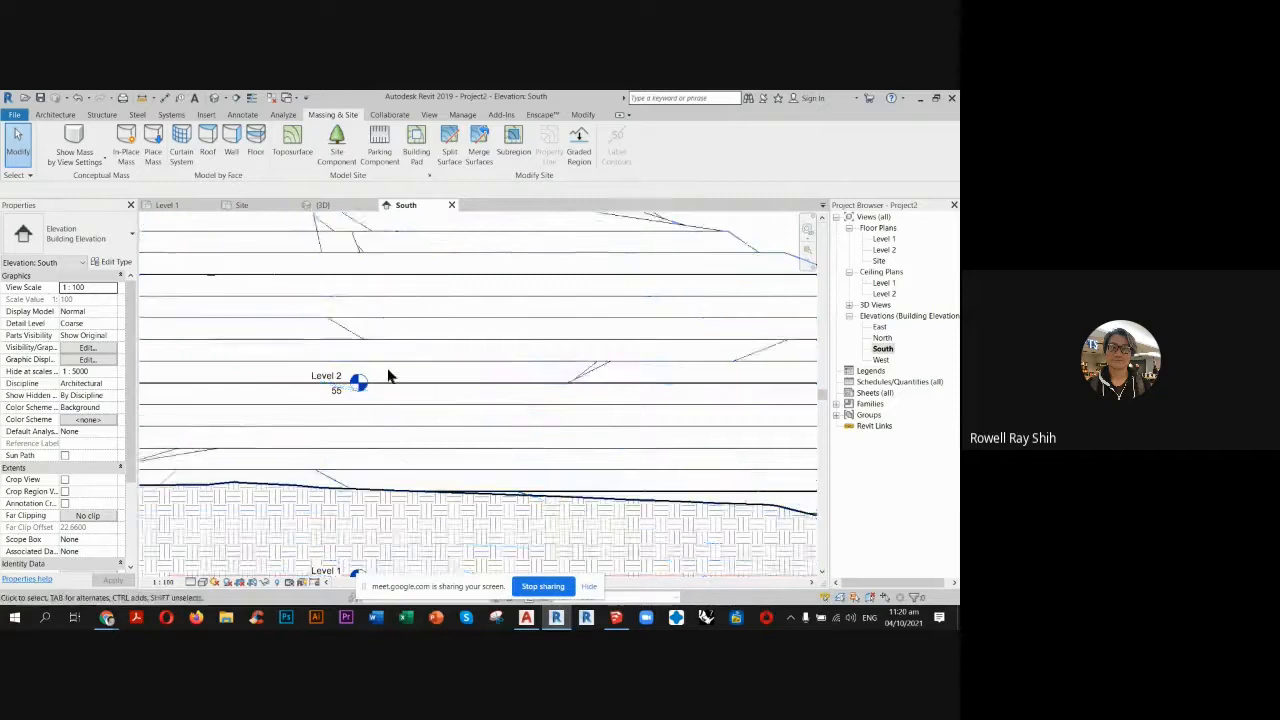
# Start a Generic - 200mm wall in the Site plan, based on Level 1 with its top constraint up to Level 2.
pyautogui.scroll(-4, 389, 374)
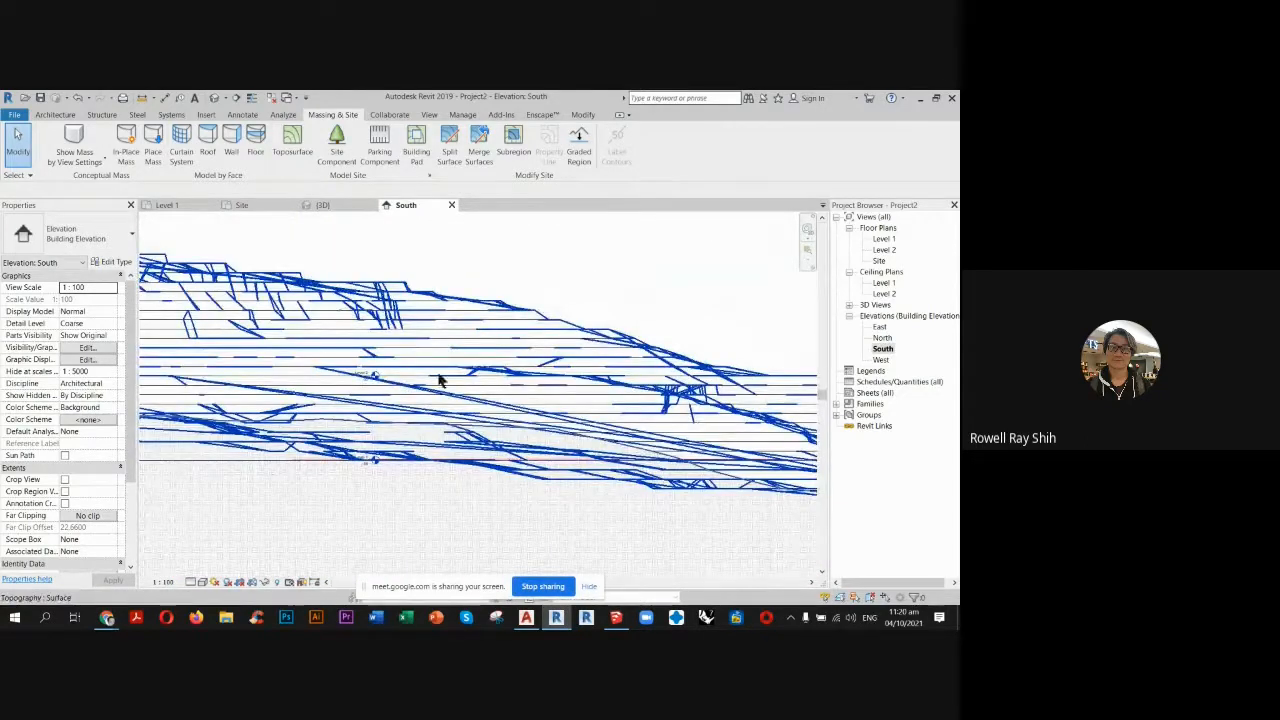
pyautogui.click(242, 205)
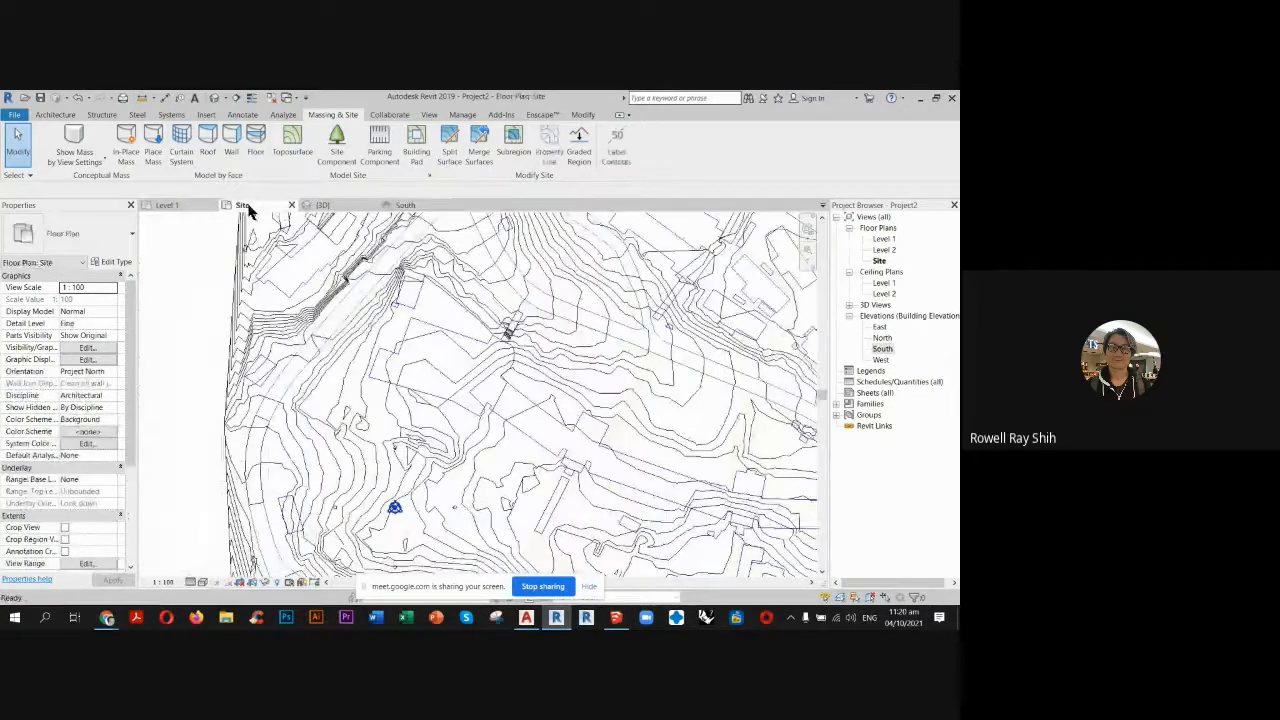
pyautogui.scroll(2, 503, 336)
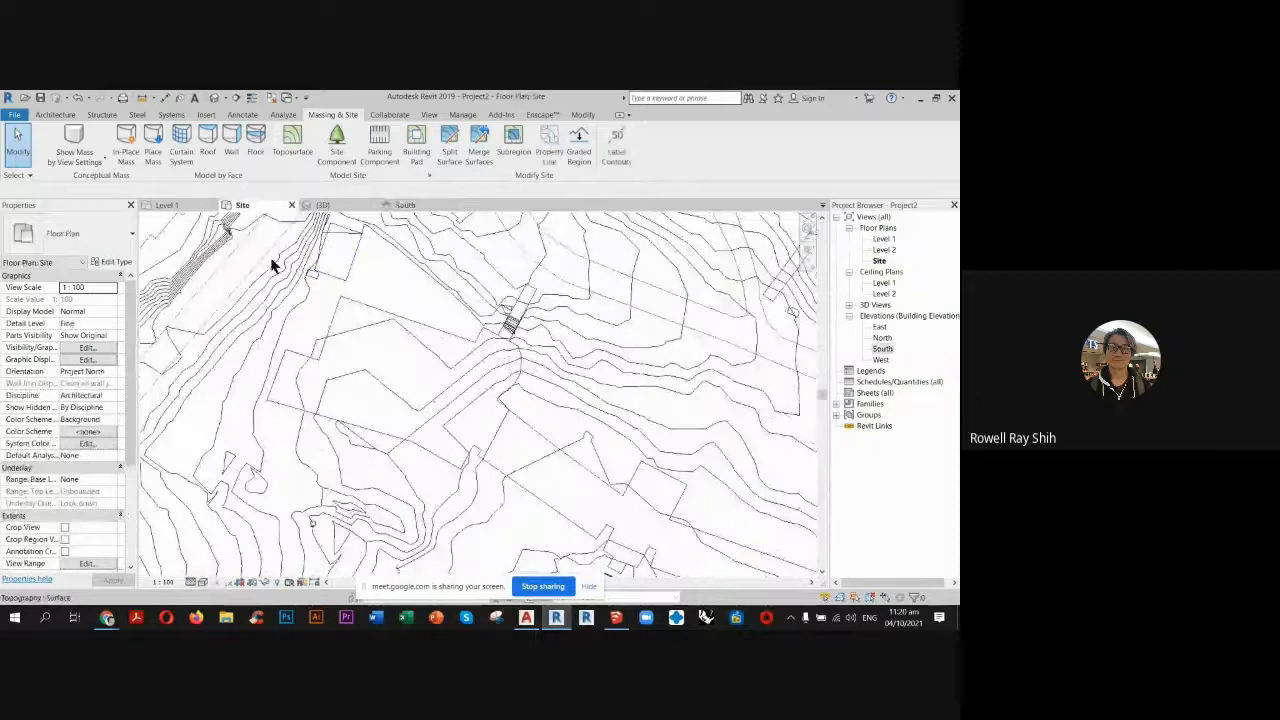
pyautogui.click(57, 115)
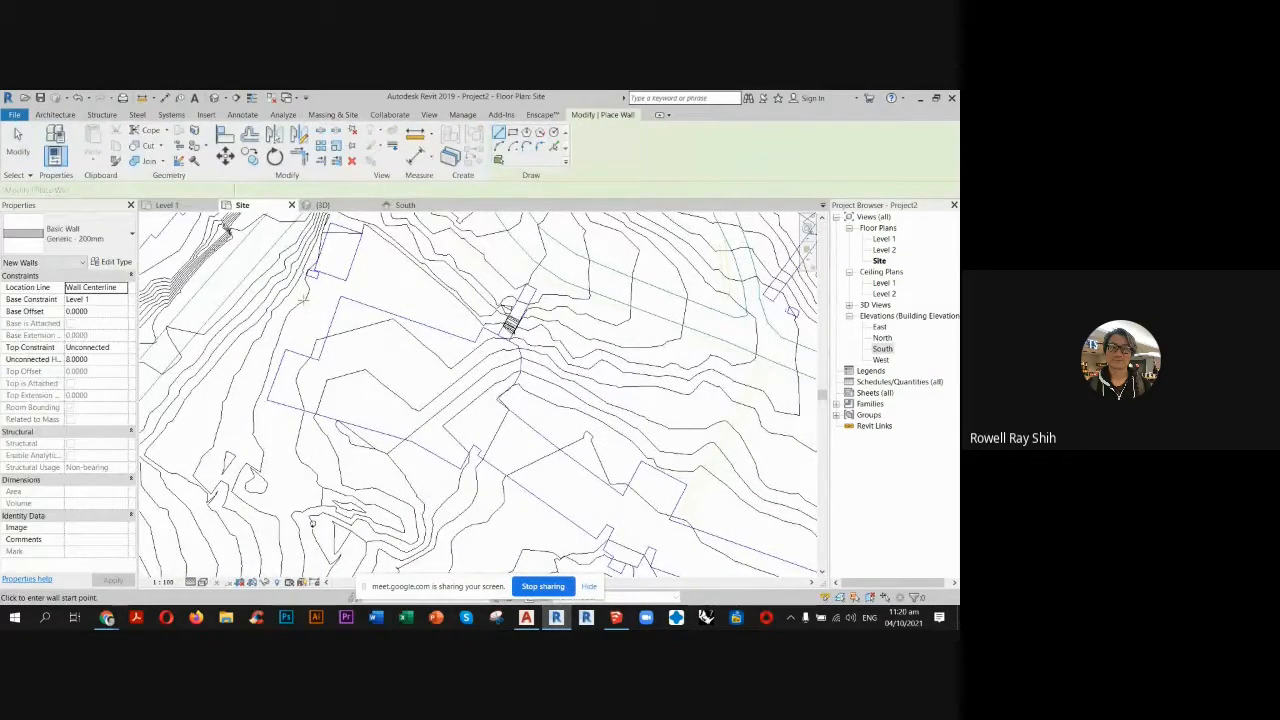
pyautogui.click(157, 191)
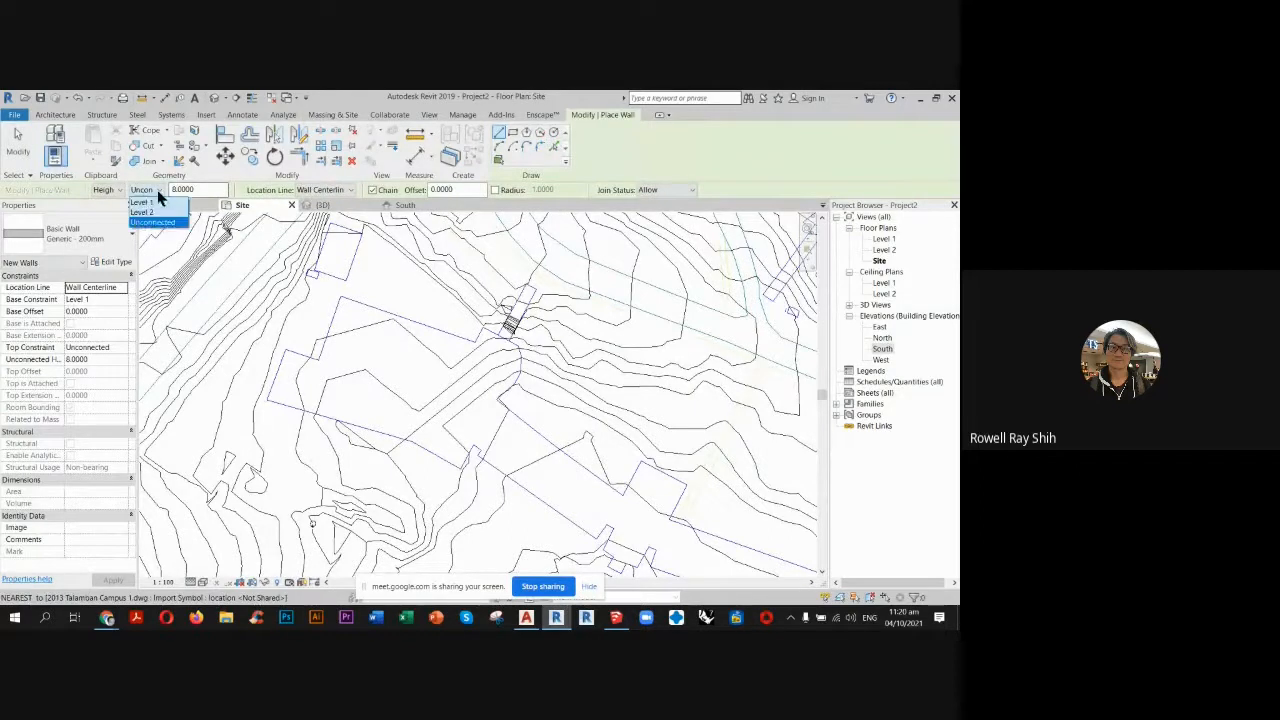
pyautogui.click(156, 205)
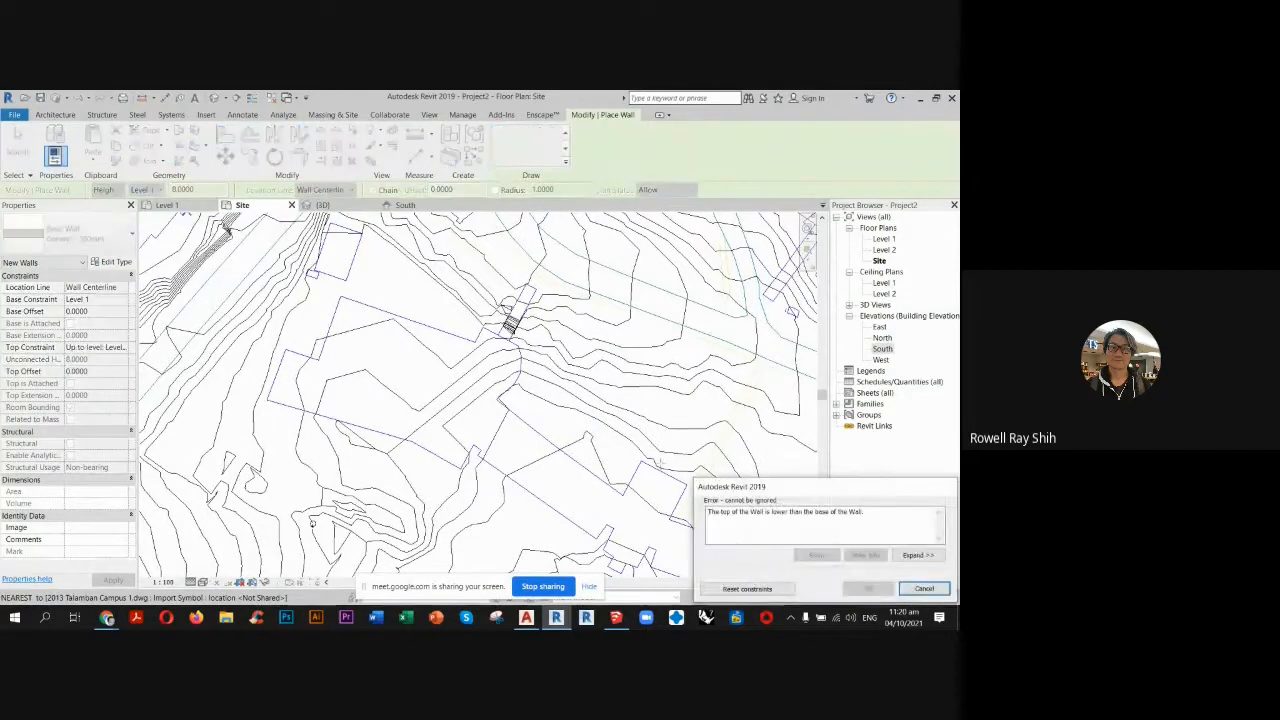
pyautogui.press('Escape')
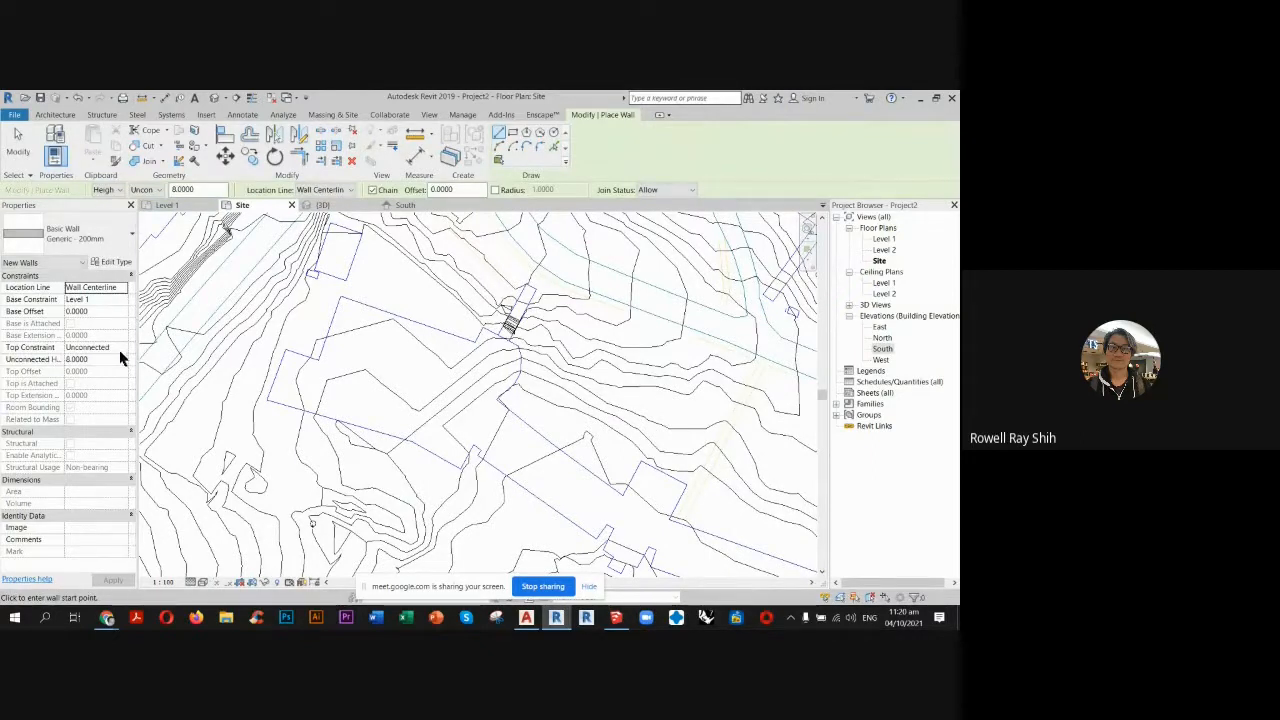
pyautogui.click(122, 347)
pyautogui.click(125, 348)
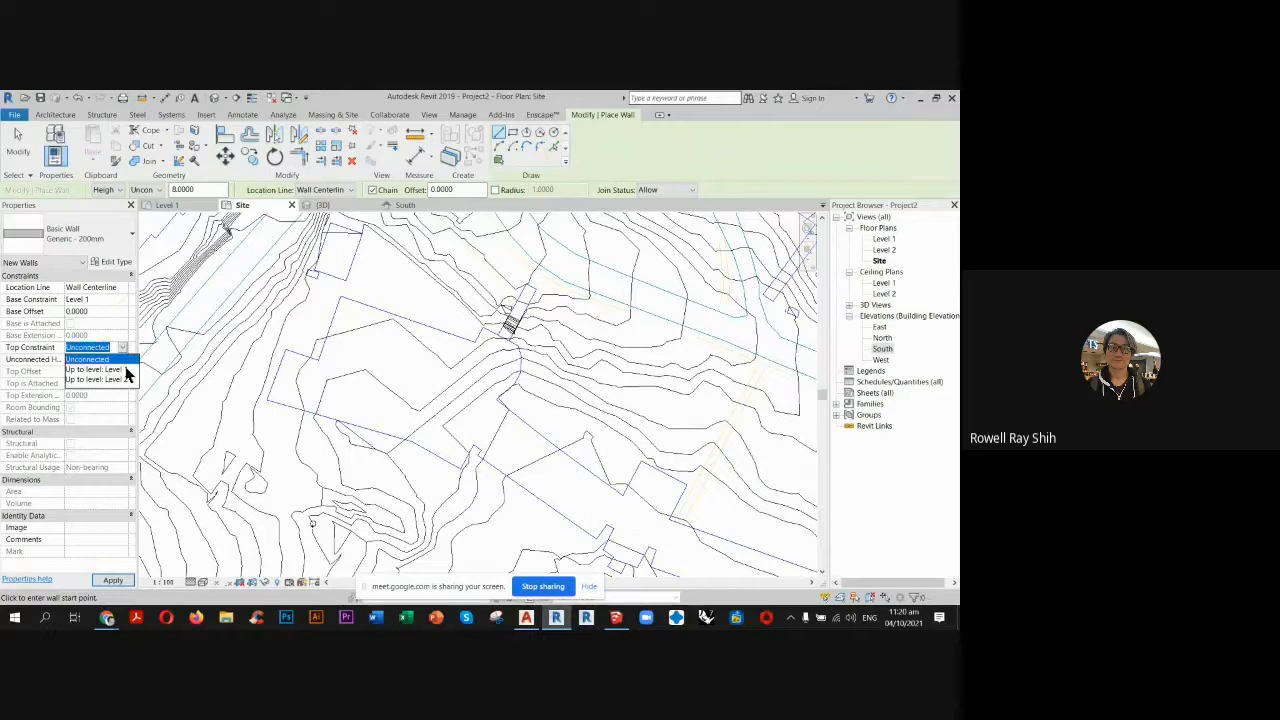
pyautogui.click(100, 380)
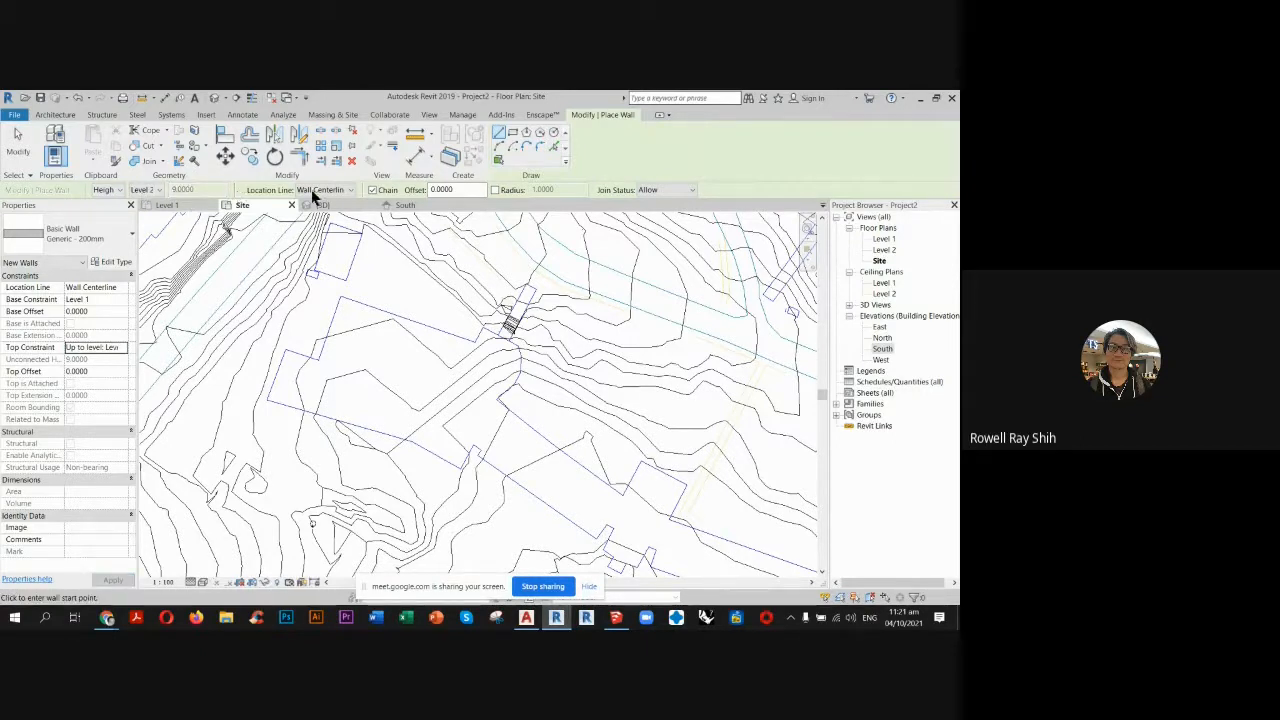
# Create walls by picking the building outline's edges on the imported campus drawing.
pyautogui.click(555, 148)
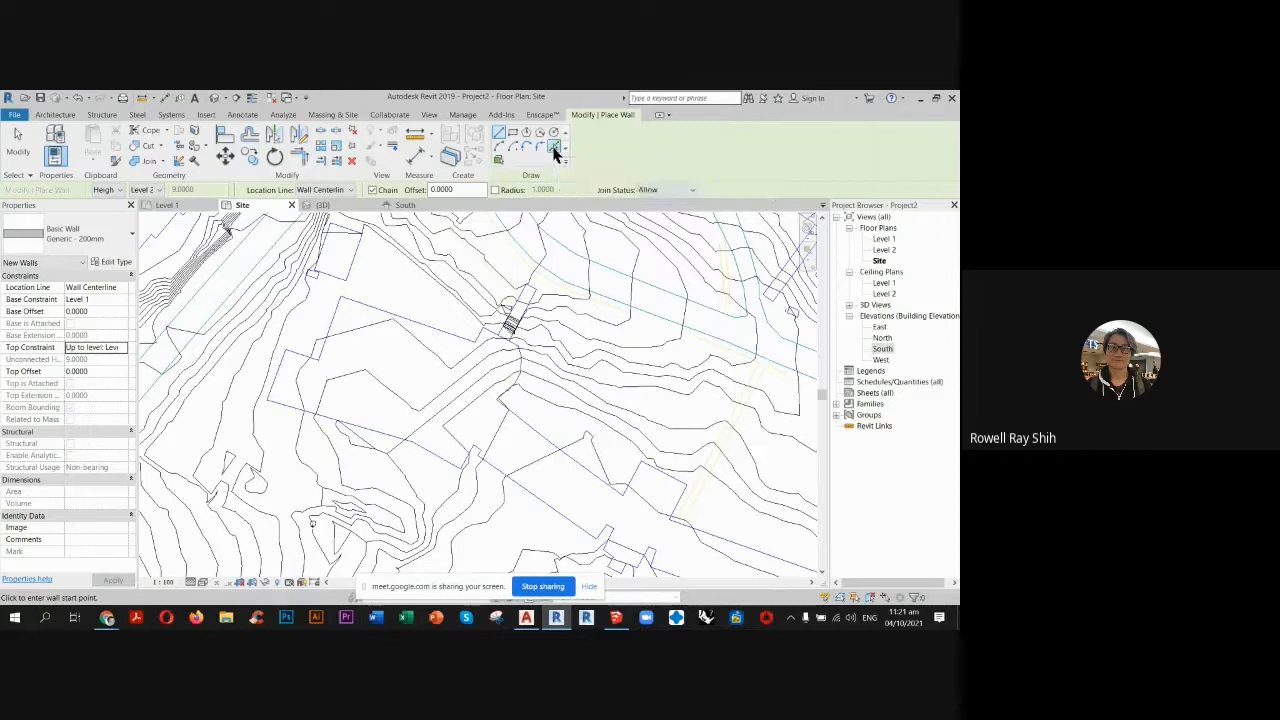
pyautogui.click(323, 347)
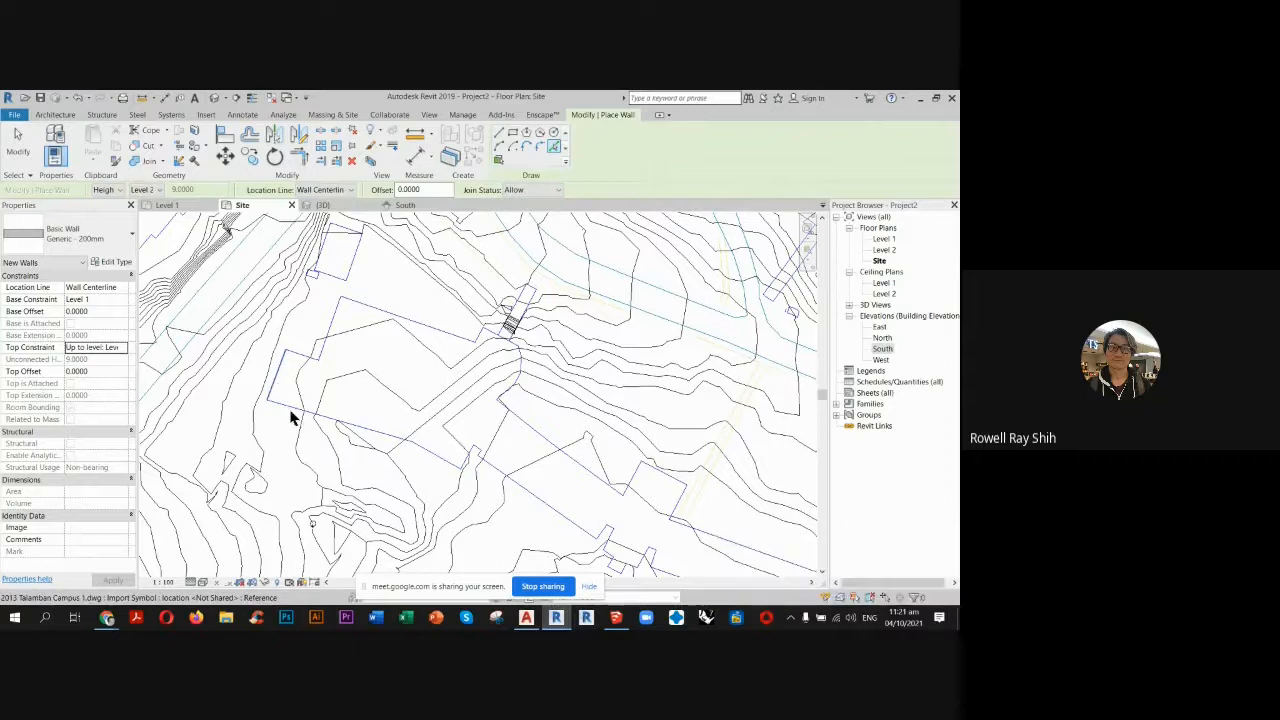
pyautogui.click(424, 446)
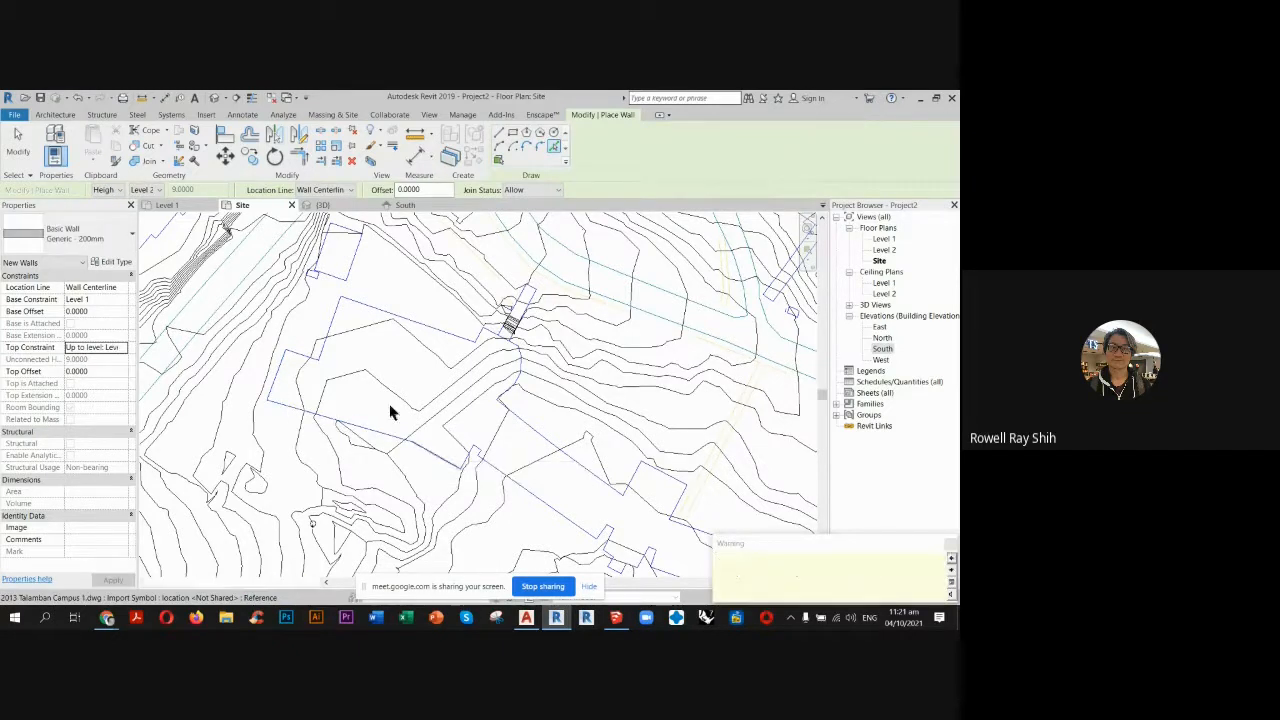
pyautogui.click(375, 305)
pyautogui.scroll(1, 485, 368)
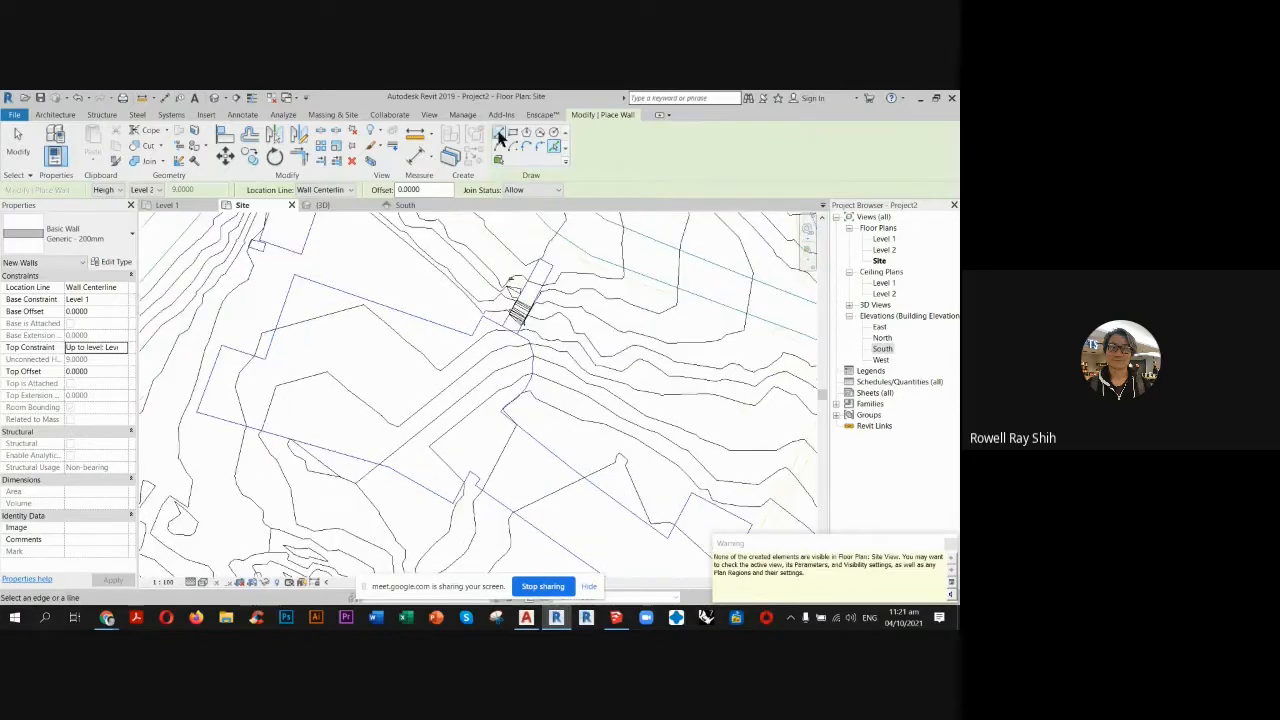
# Draw a straight vertical wall from the building's northeast corner down to its southeast corner, and end the Wall command.
pyautogui.click(499, 134)
pyautogui.click(471, 338)
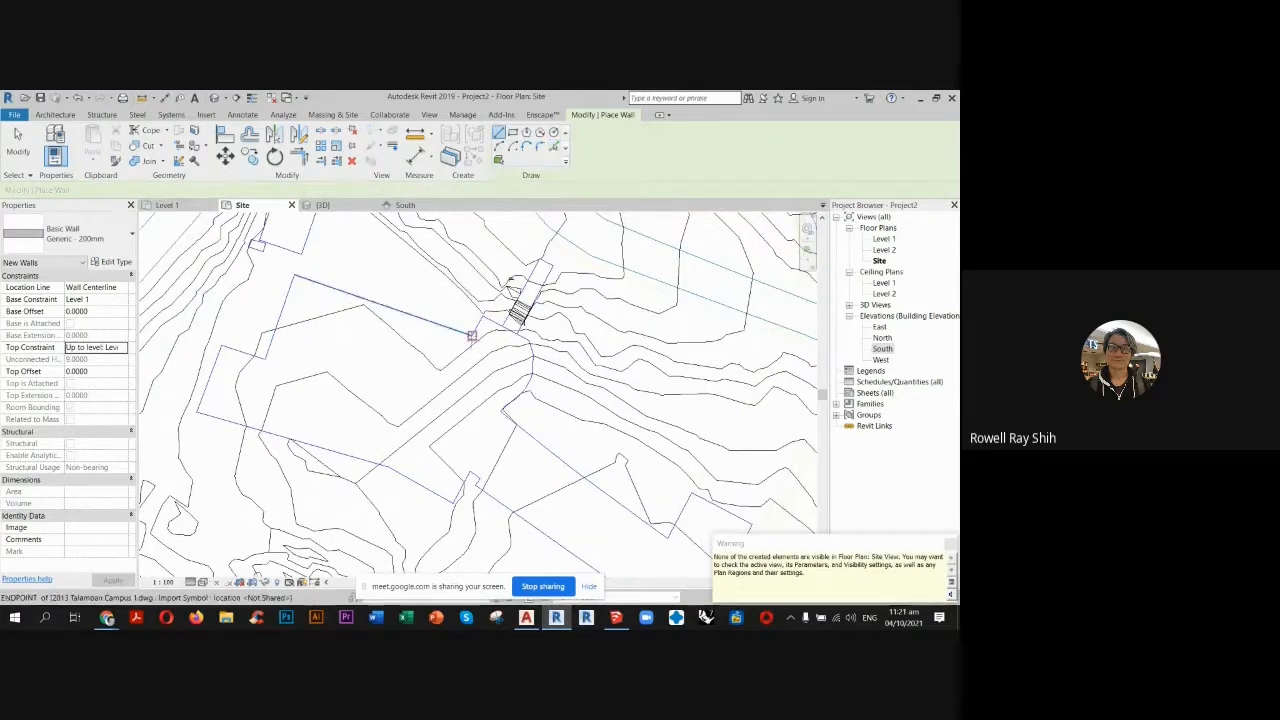
pyautogui.click(472, 467)
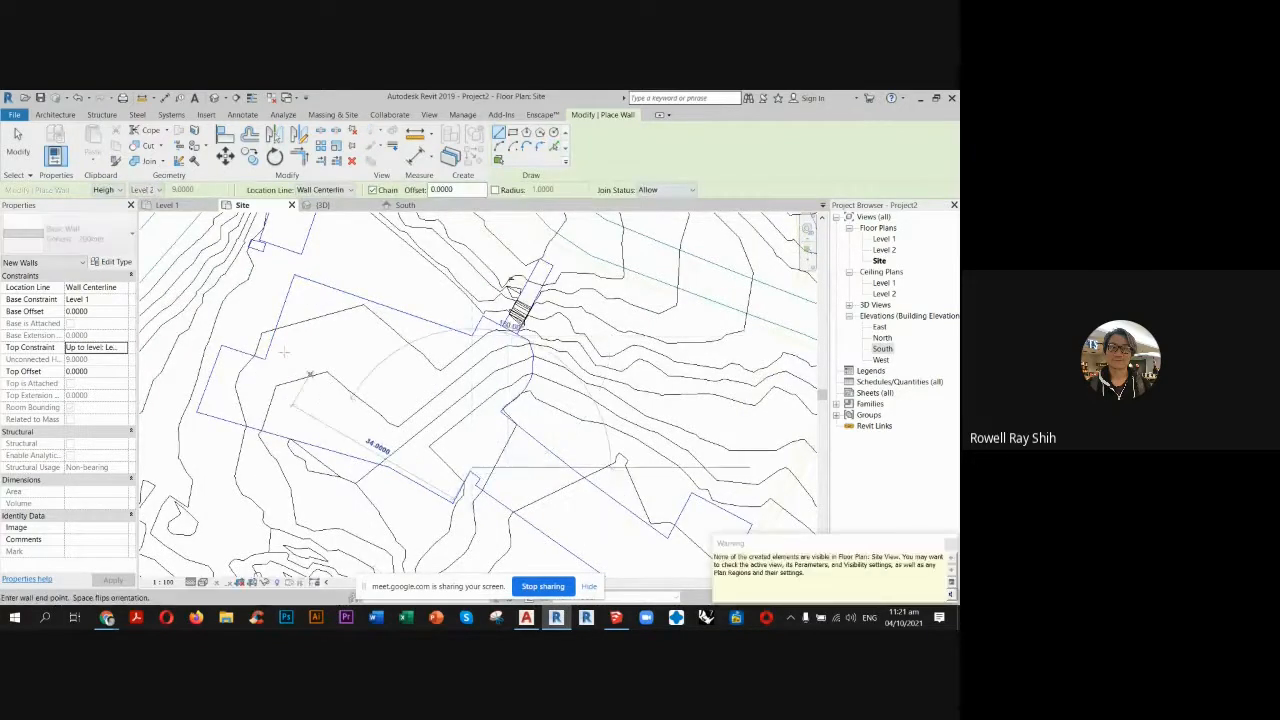
pyautogui.press('Escape')
pyautogui.press('Escape')
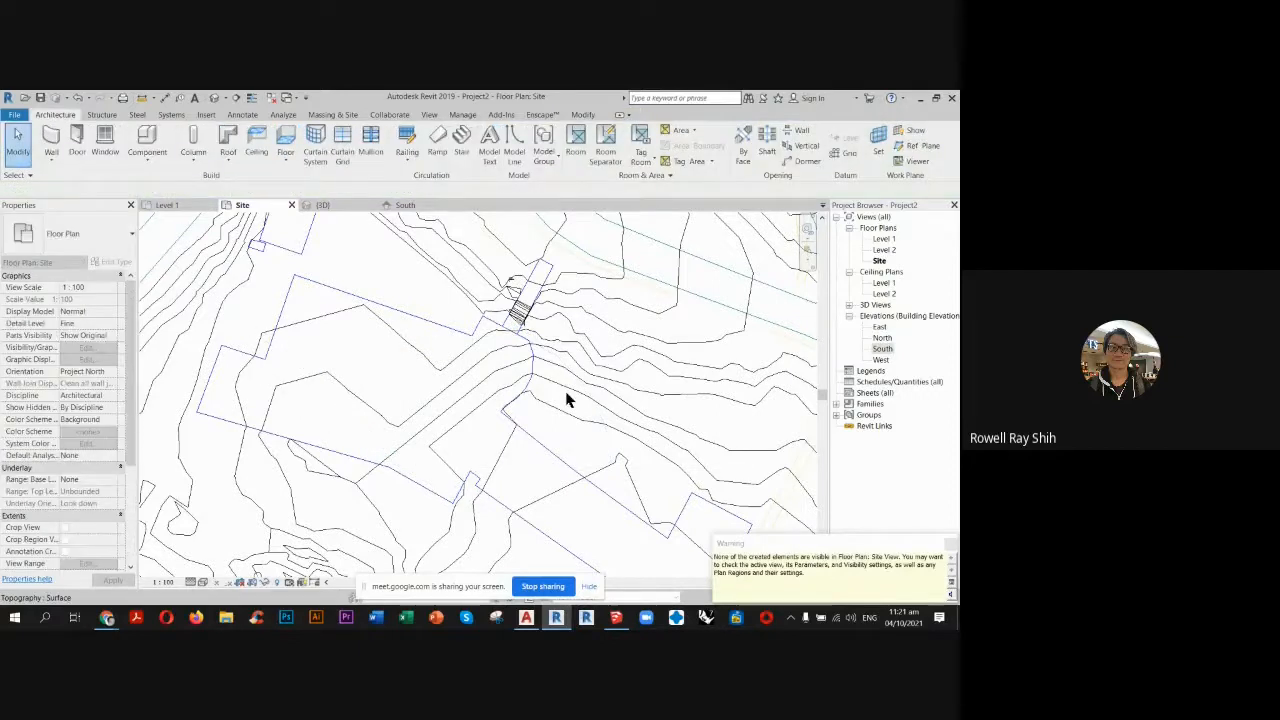
# Open the 3D view and orbit to look at the new walls on the terrain.
pyautogui.click(339, 207)
pyautogui.scroll(-4, 309, 423)
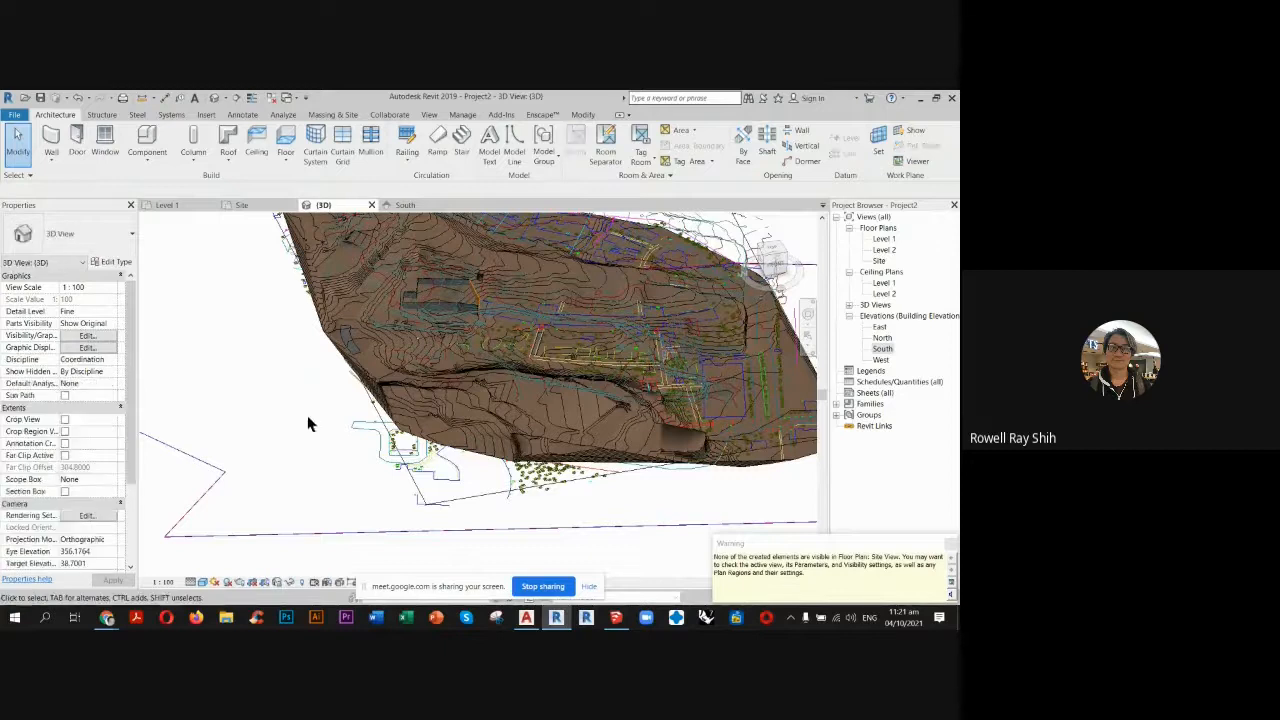
pyautogui.keyDown('shift'); pyautogui.moveTo(395, 388); pyautogui.dragTo(366, 400, button='middle'); pyautogui.keyUp('shift')
pyautogui.scroll(5, 362, 352)
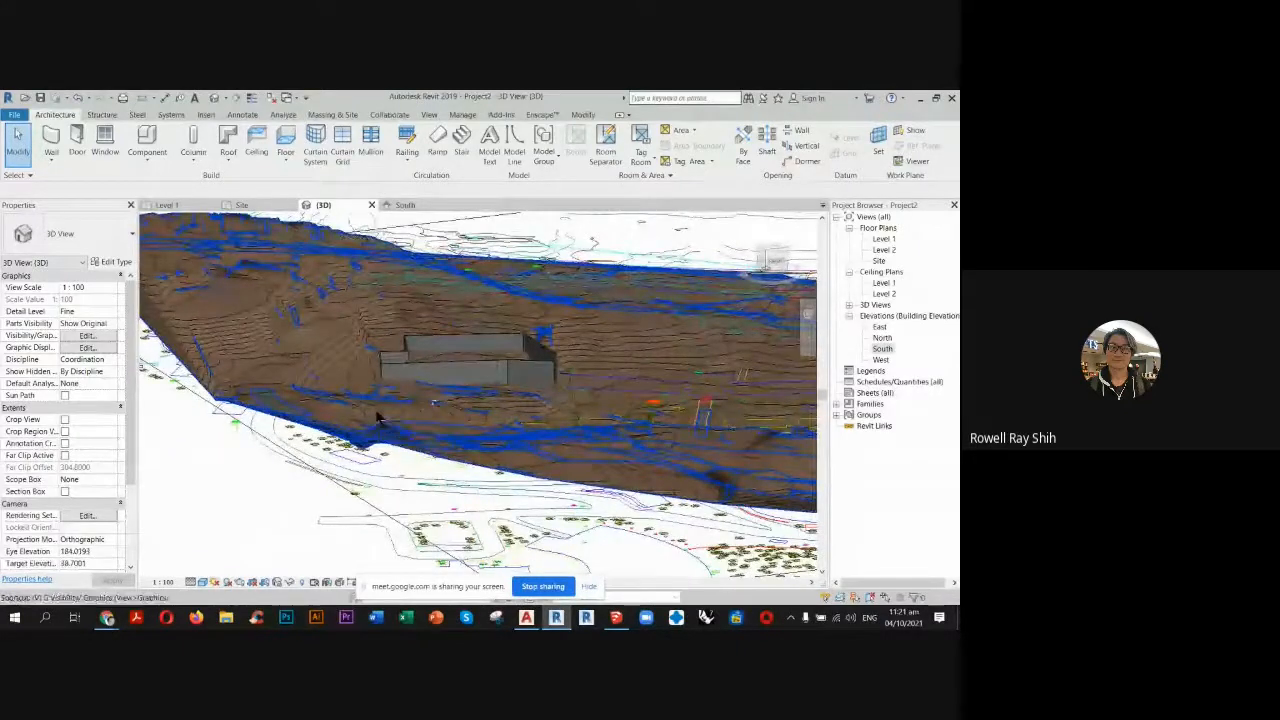
pyautogui.press('v')
pyautogui.press('v')
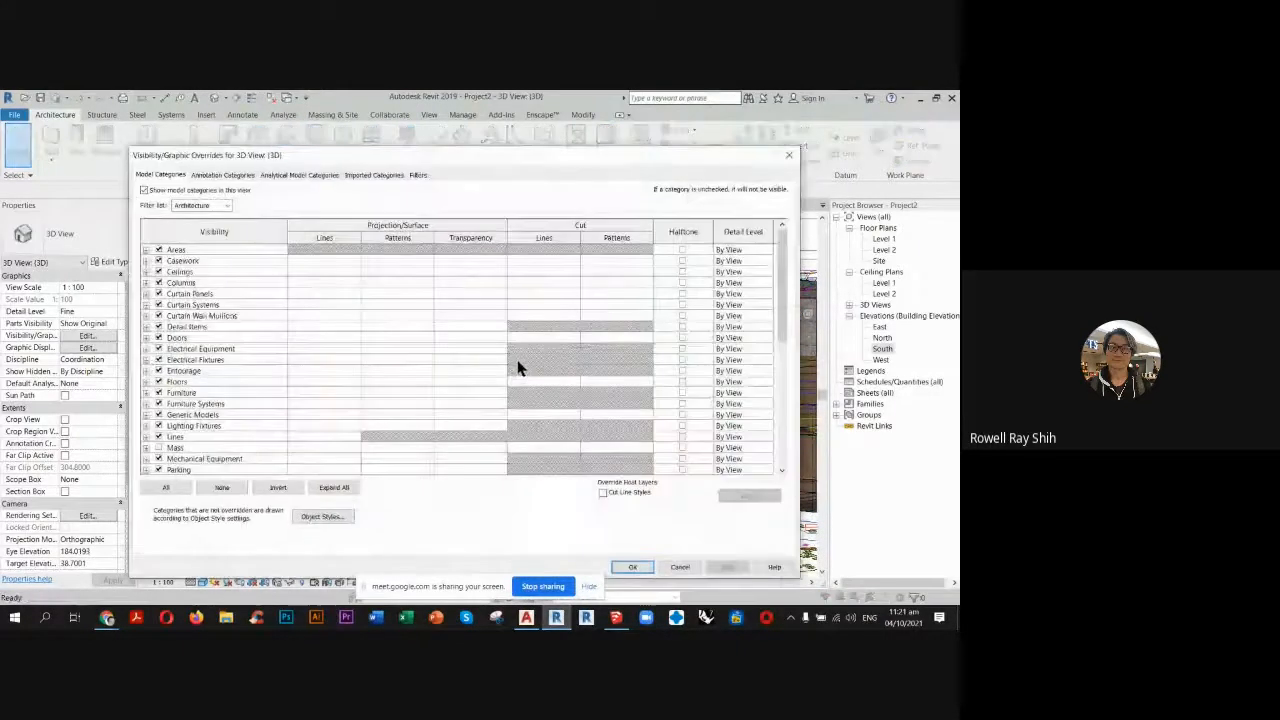
pyautogui.click(680, 570)
# Hide the imported Talamban Campus drawing in the 3D view.
pyautogui.scroll(-3, 598, 382)
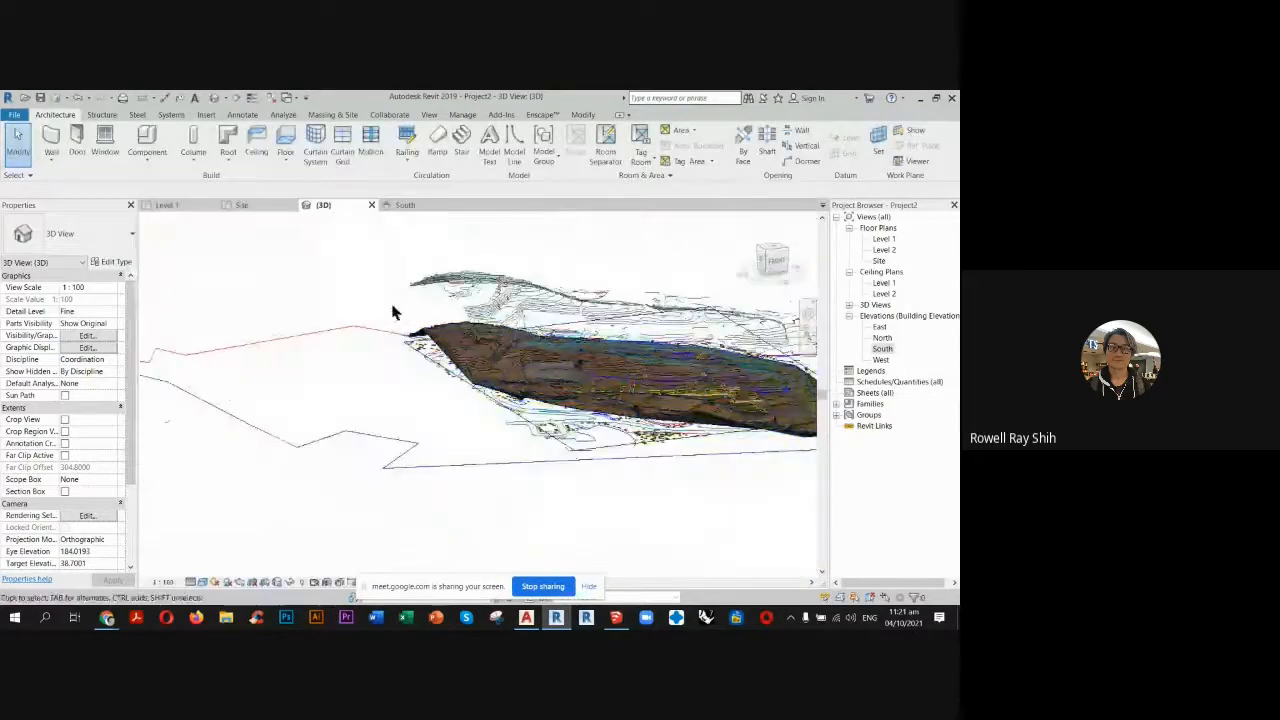
pyautogui.rightClick(533, 300)
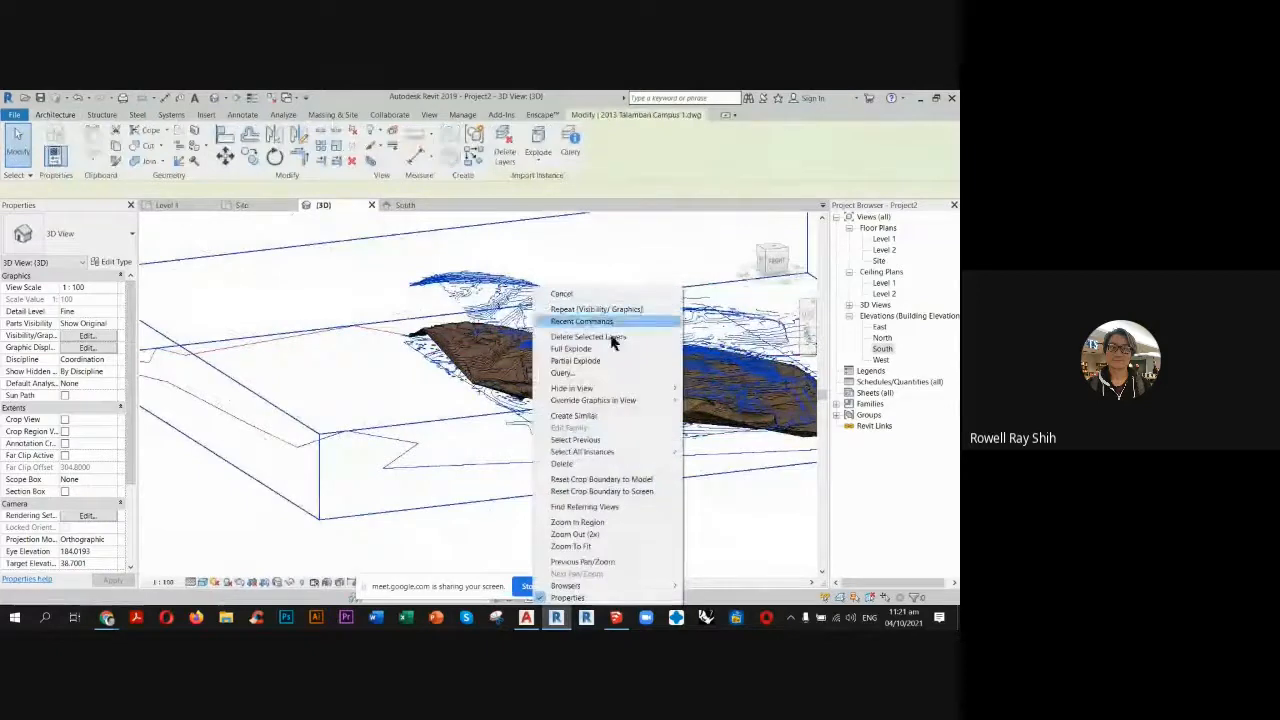
pyautogui.moveTo(660, 397)
pyautogui.click(713, 388)
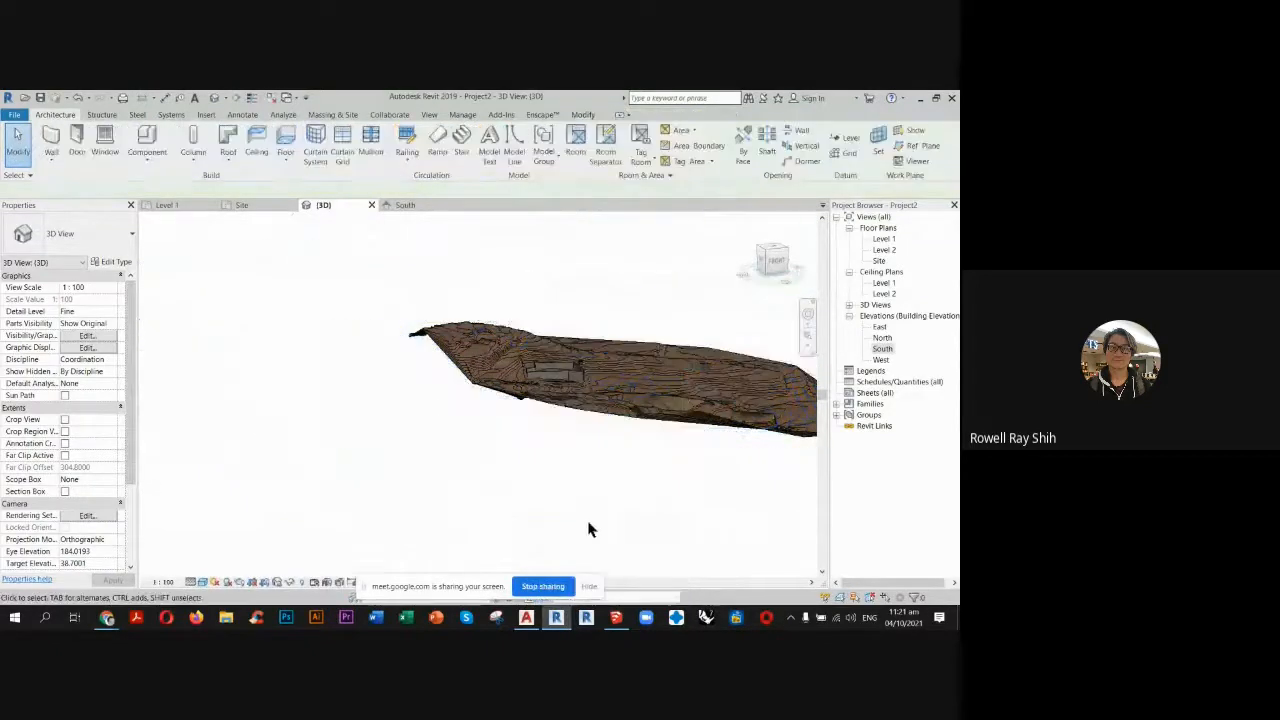
# Examine the building walls from several angles for gaps and for their position against the terrain.
pyautogui.scroll(2, 597, 376)
pyautogui.scroll(2, 597, 376)
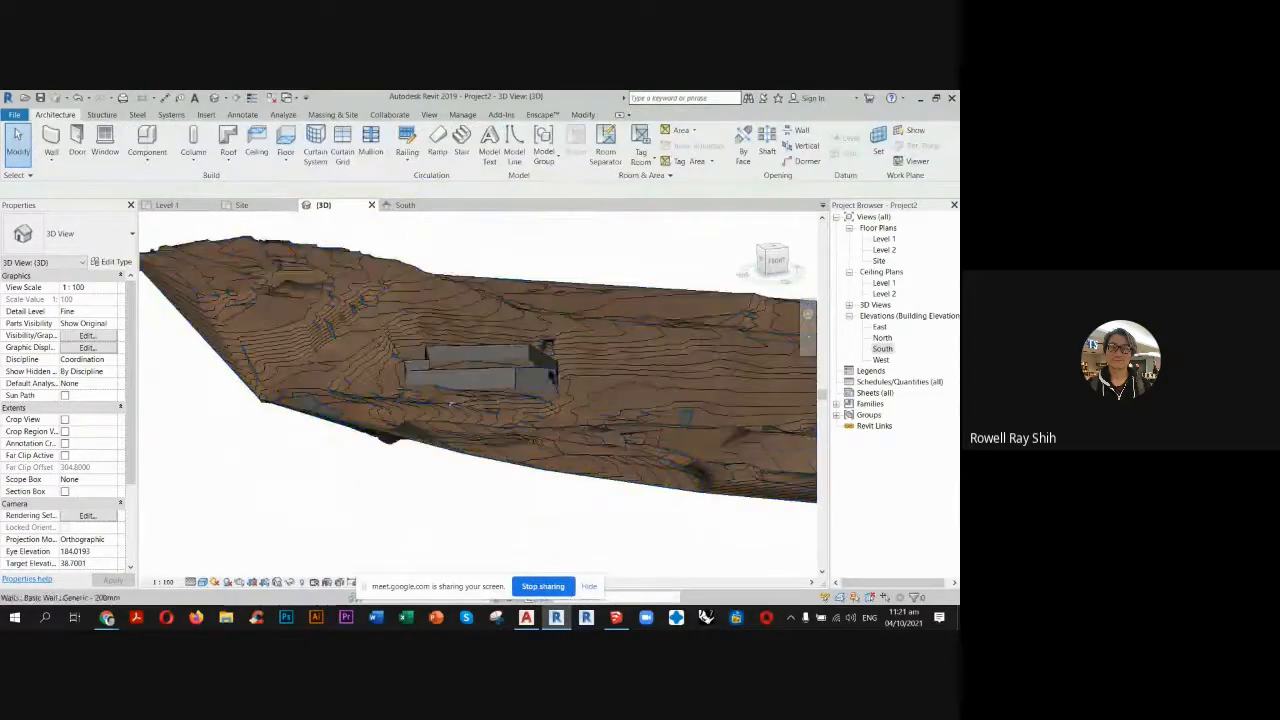
pyautogui.keyDown('shift'); pyautogui.moveTo(553, 376); pyautogui.dragTo(560, 442, button='middle'); pyautogui.keyUp('shift')
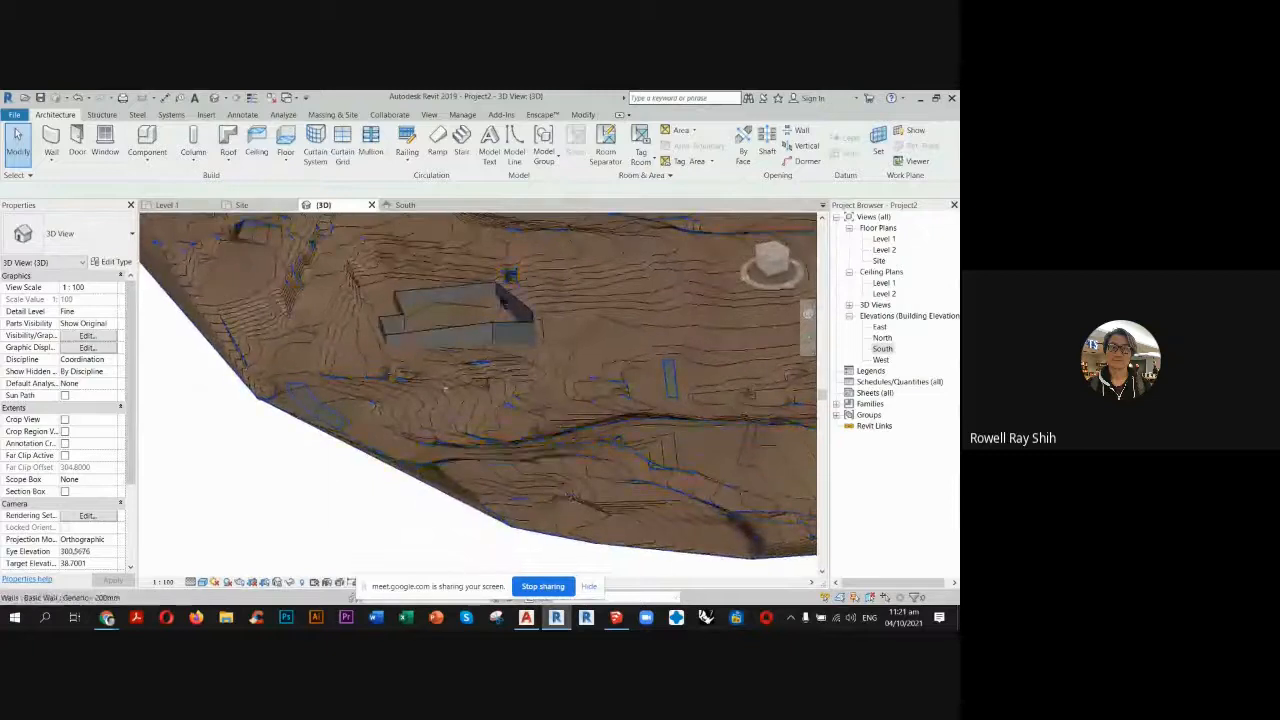
pyautogui.scroll(5, 504, 298)
pyautogui.moveTo(504, 298); pyautogui.dragTo(568, 366, button='middle')
pyautogui.scroll(1, 545, 311)
pyautogui.scroll(-4, 451, 314)
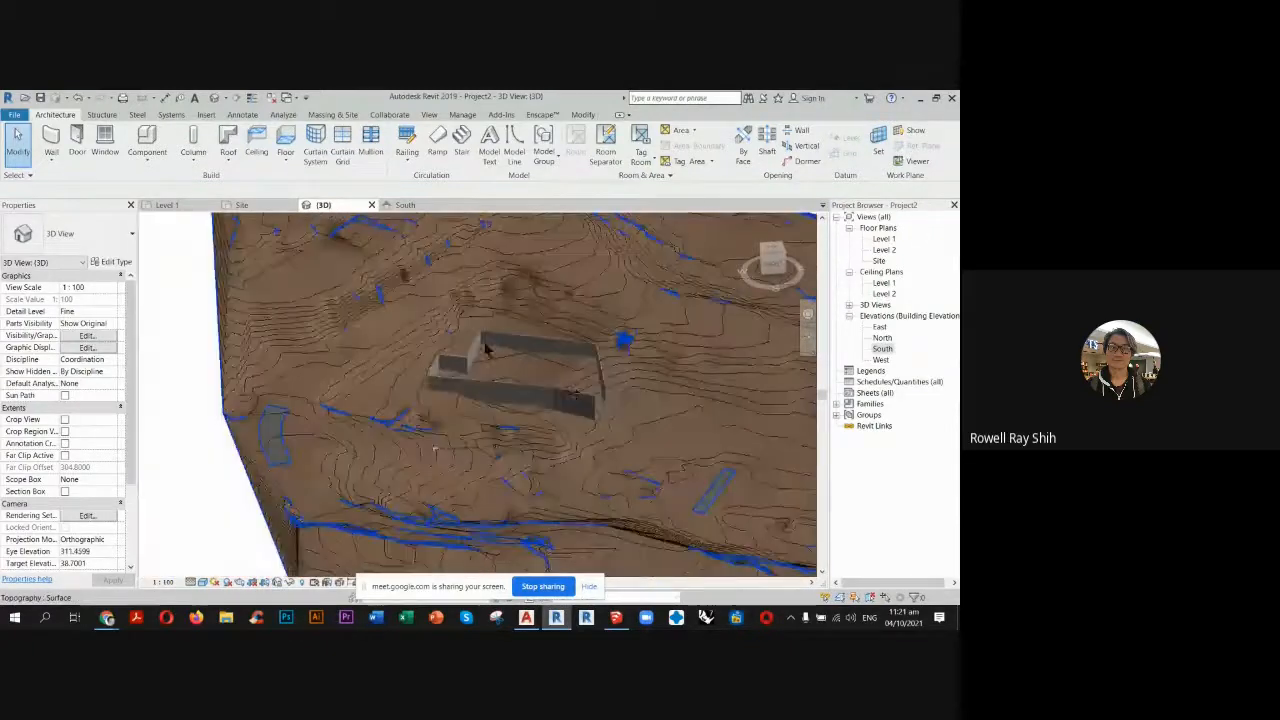
pyautogui.scroll(2, 588, 400)
# Add the missing wall along the short outline edge at the building's southeast corner in the Site plan, and check it in 3D.
pyautogui.click(241, 205)
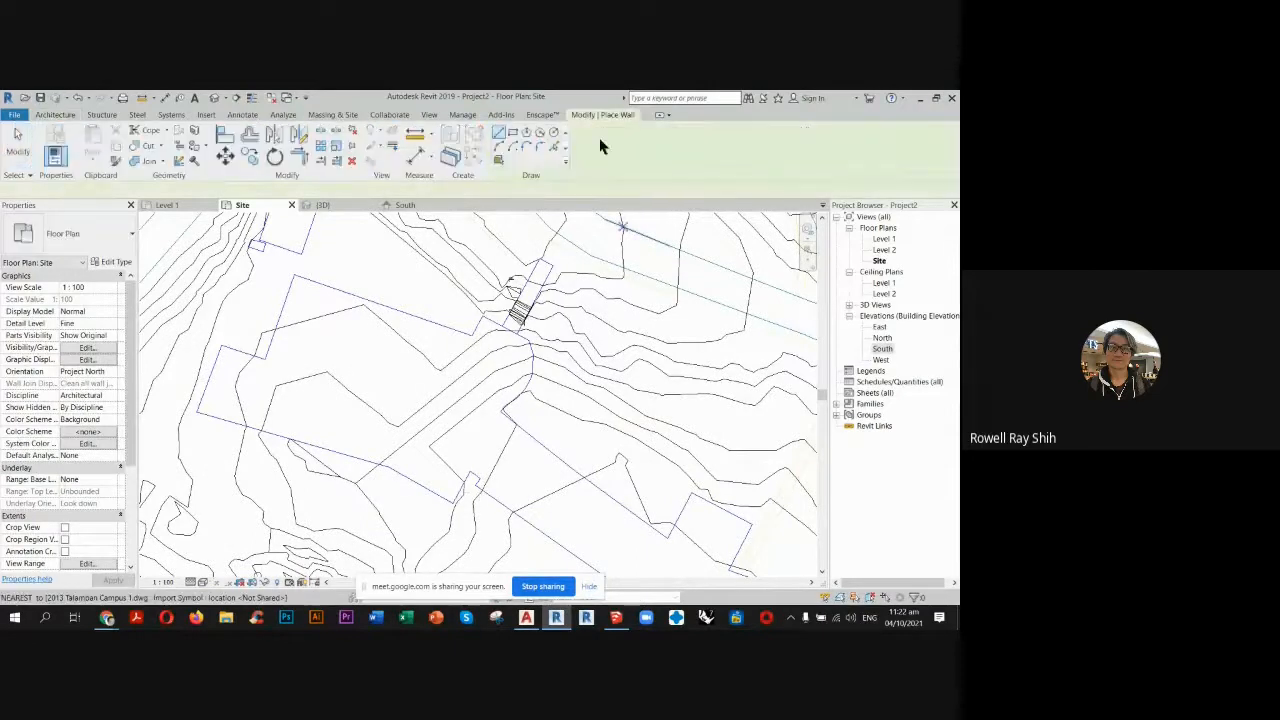
pyautogui.click(458, 495)
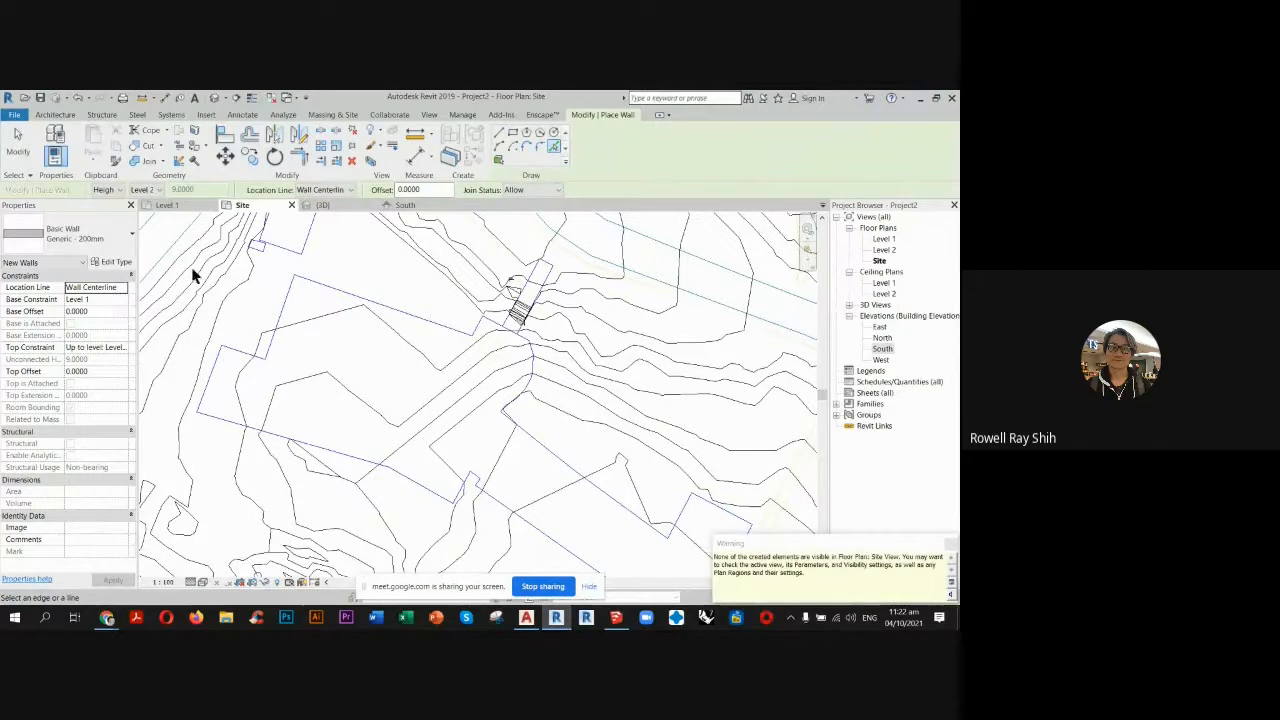
pyautogui.press('Escape')
pyautogui.press('Escape')
pyautogui.click(326, 206)
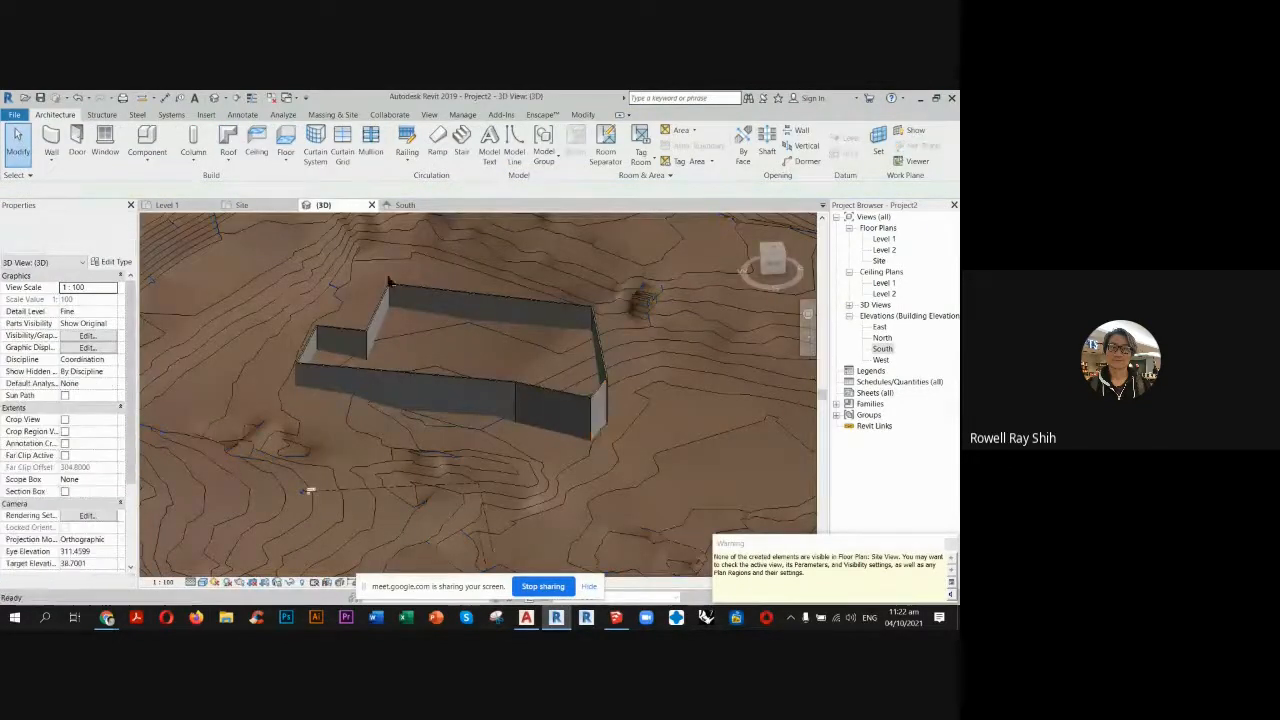
pyautogui.scroll(-1, 333, 349)
pyautogui.scroll(1, 315, 292)
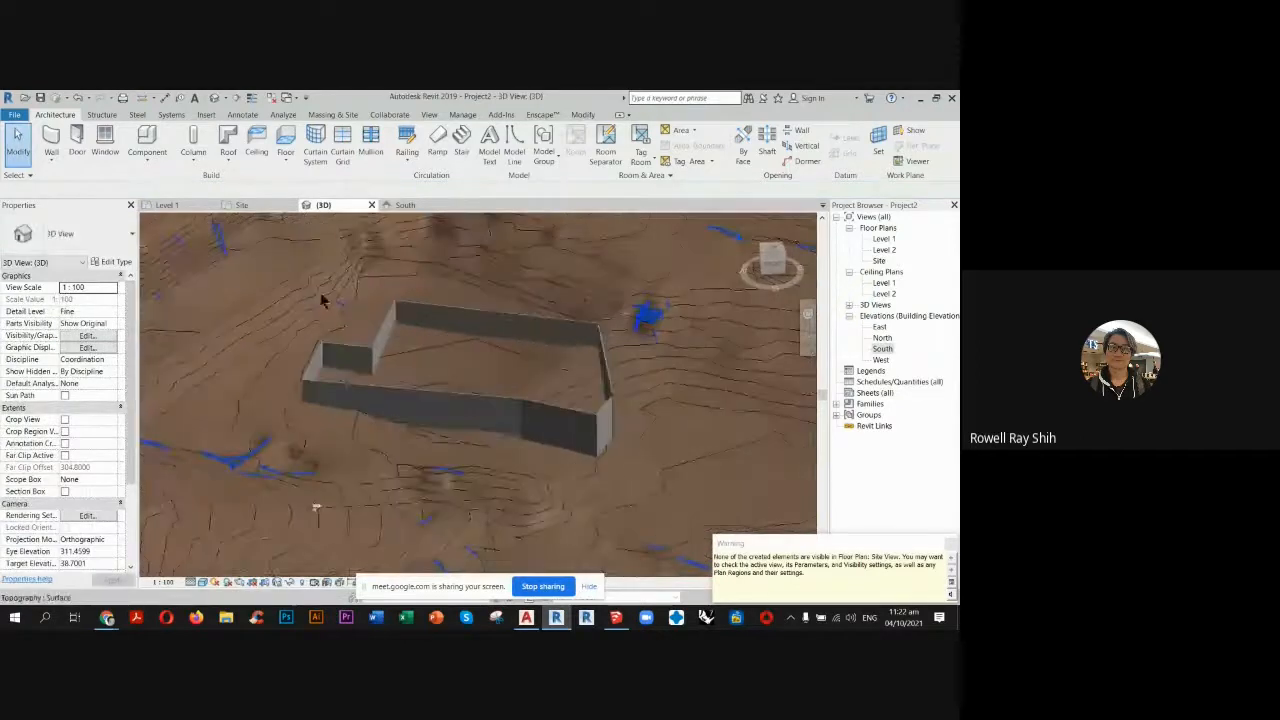
# In the Level 1 plan, trim the vertical east wall and the short wall to meet at the building's southeast corner.
pyautogui.click(166, 205)
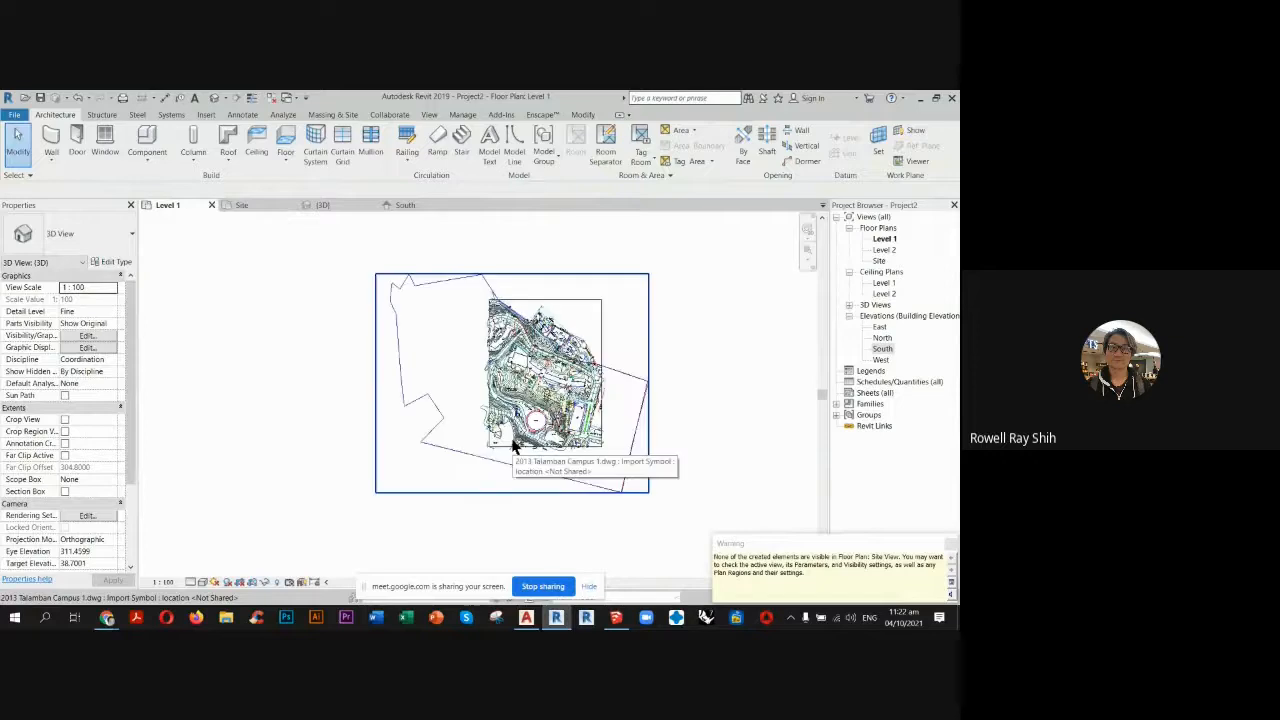
pyautogui.scroll(6, 535, 380)
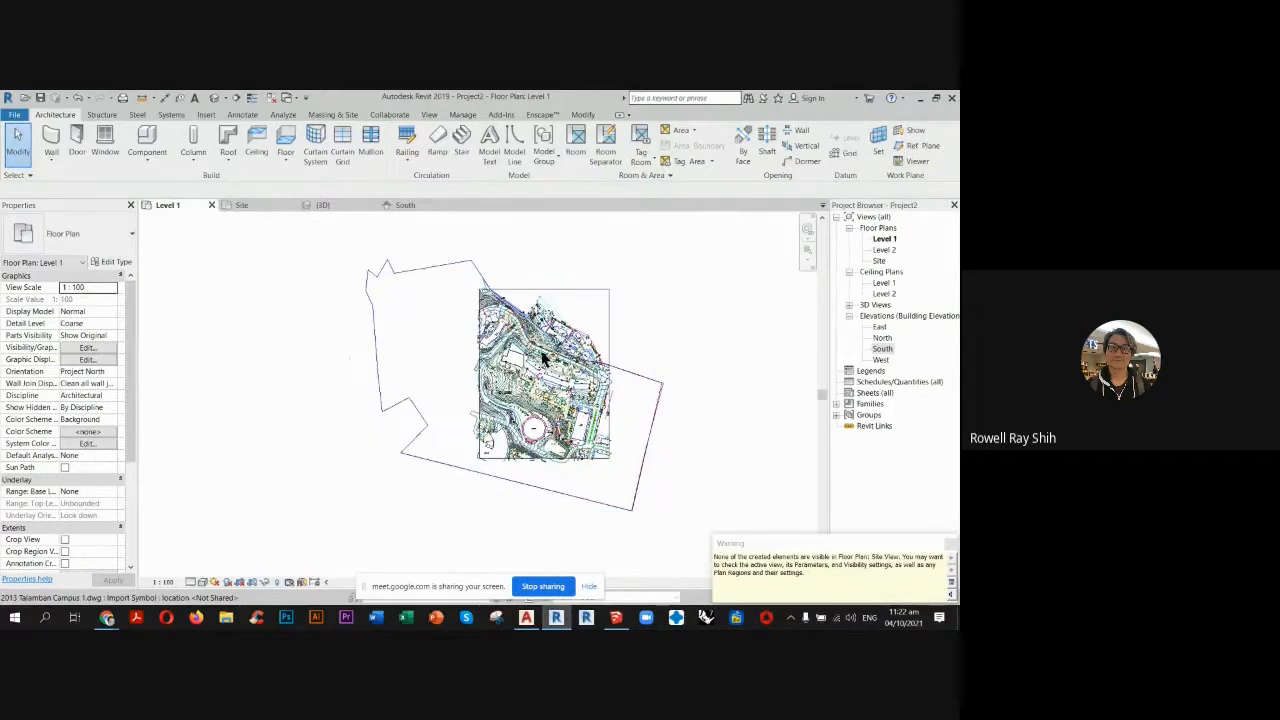
pyautogui.scroll(5, 492, 368)
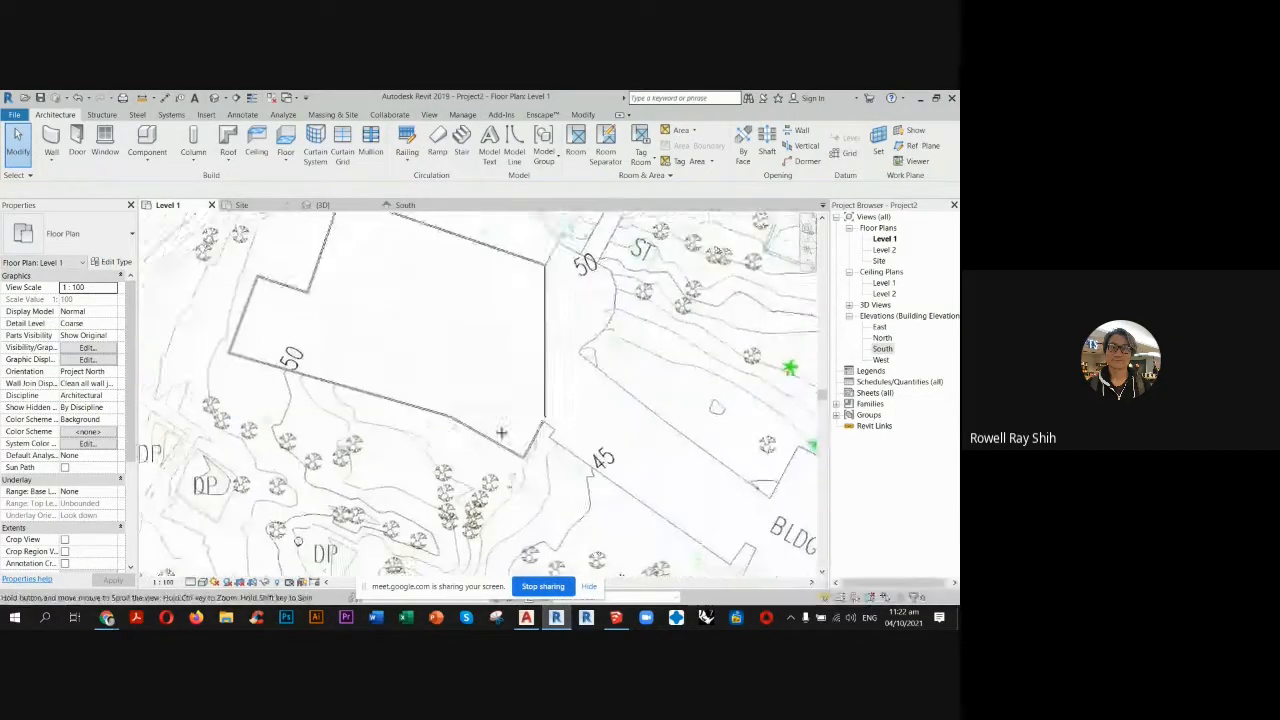
pyautogui.press('t')
pyautogui.press('r')
pyautogui.click(562, 423)
pyautogui.click(551, 449)
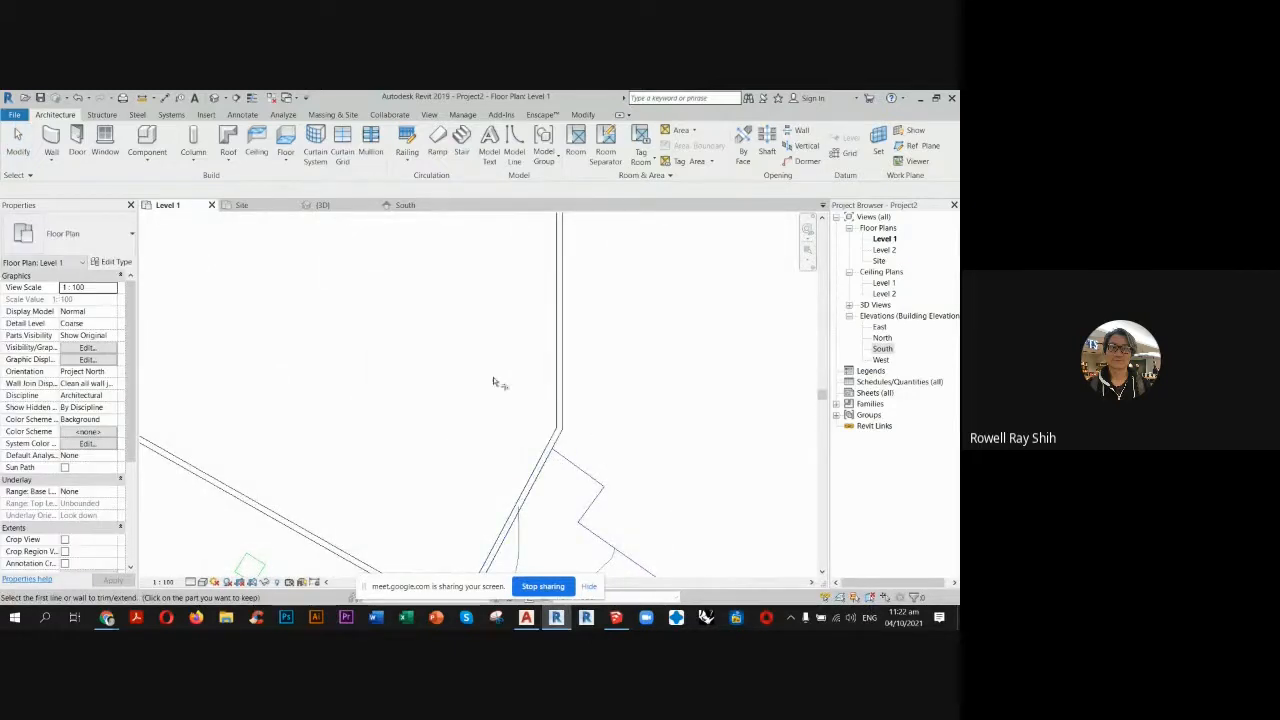
pyautogui.press('Escape')
pyautogui.scroll(-4, 549, 420)
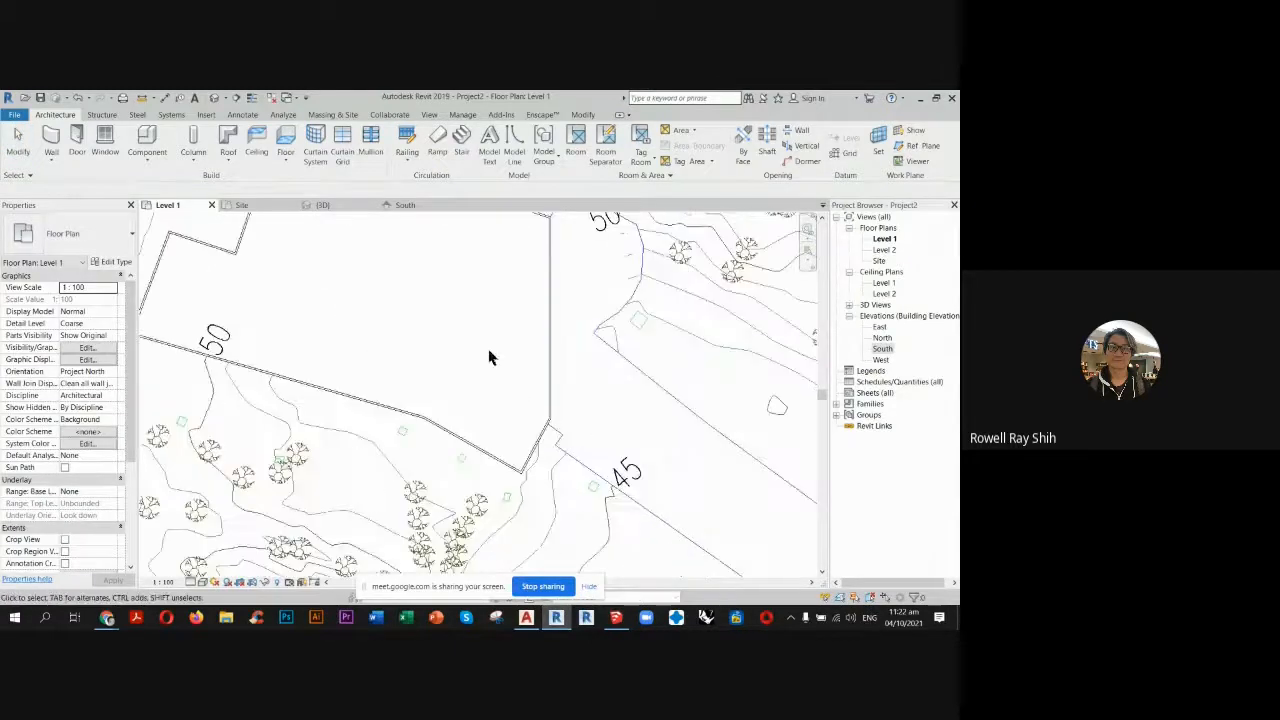
pyautogui.moveTo(490, 357); pyautogui.dragTo(540, 443, button='middle')
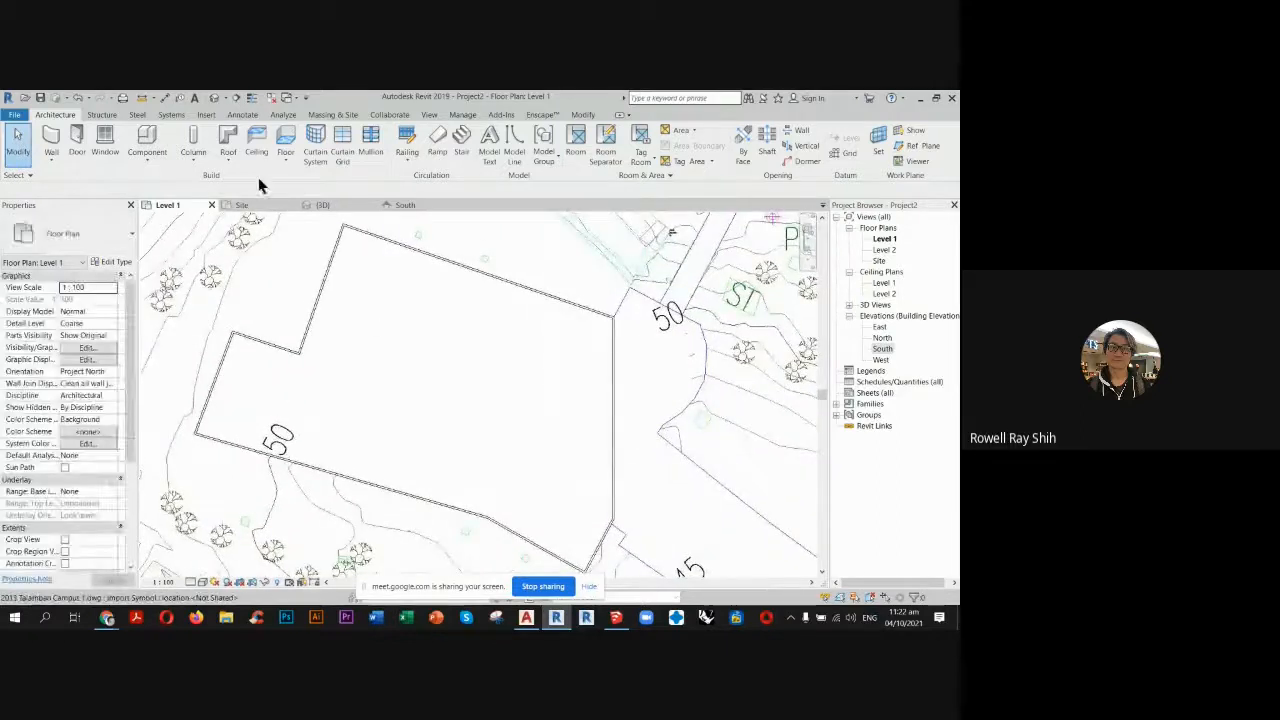
# Create a flat Generic - 400mm footprint roof based on Level 2 by picking all the building's walls, with Defines slope off.
pyautogui.click(228, 138)
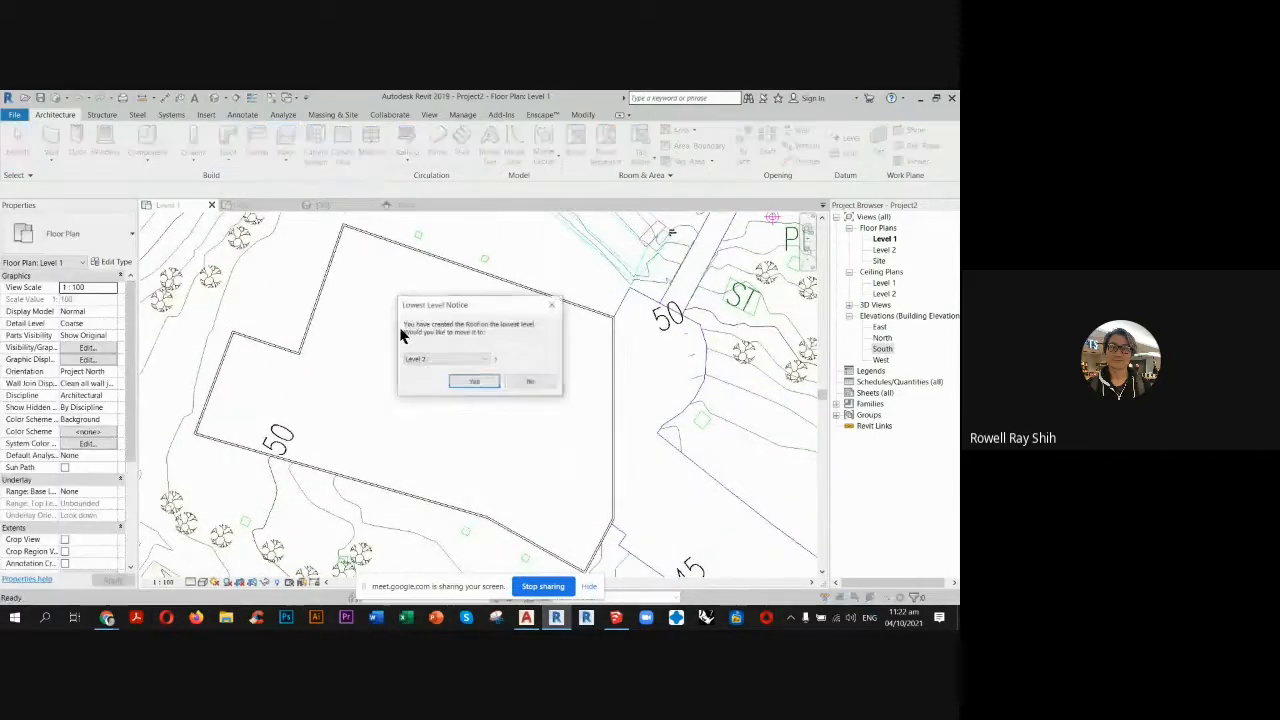
pyautogui.click(475, 383)
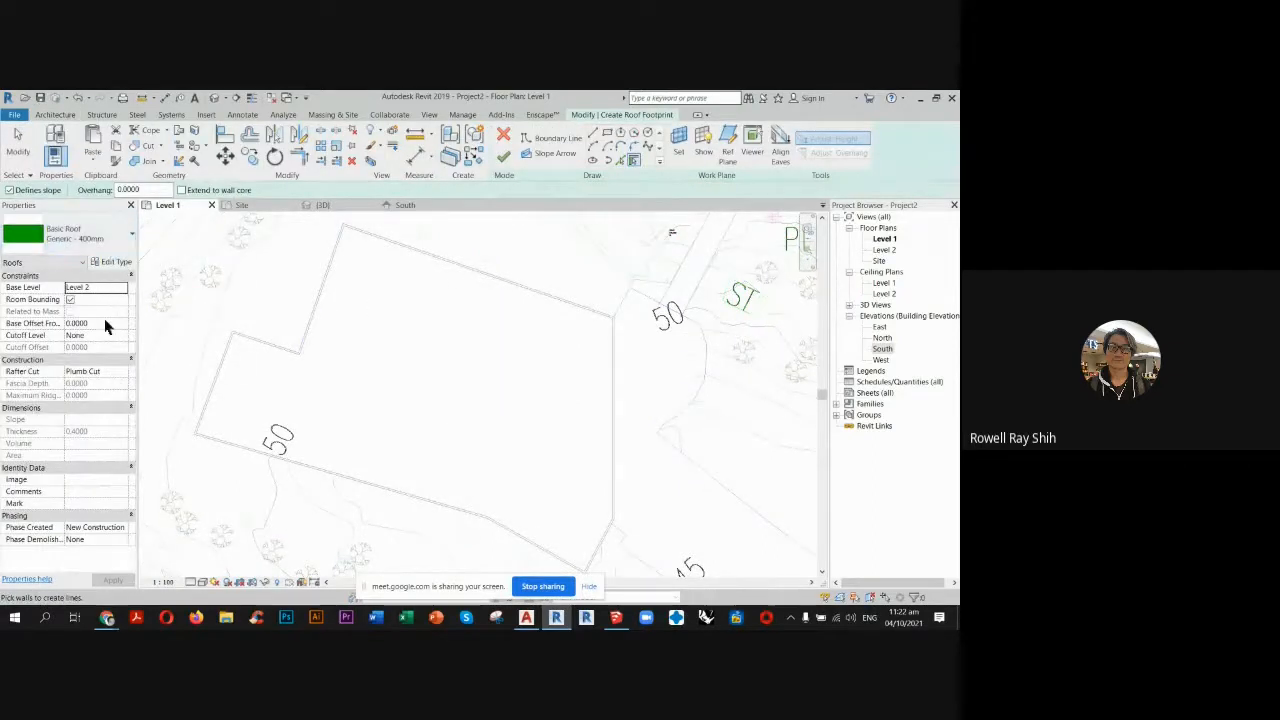
pyautogui.click(634, 162)
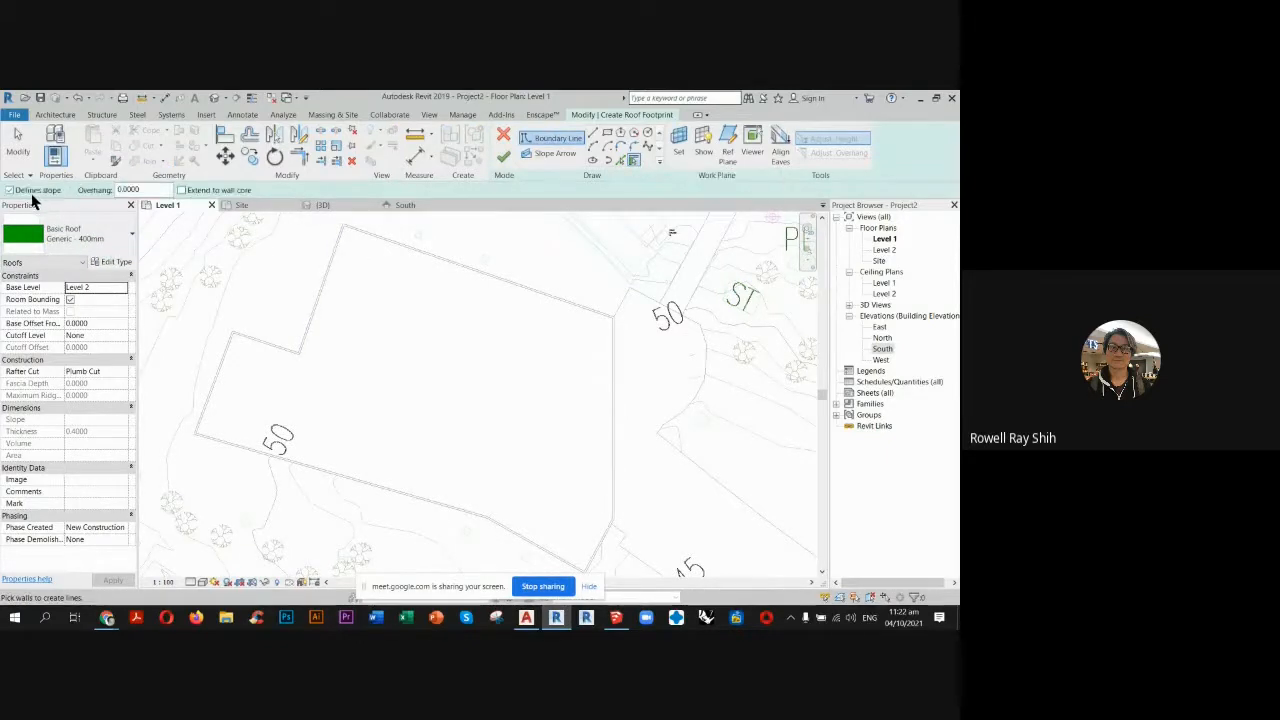
pyautogui.click(390, 248)
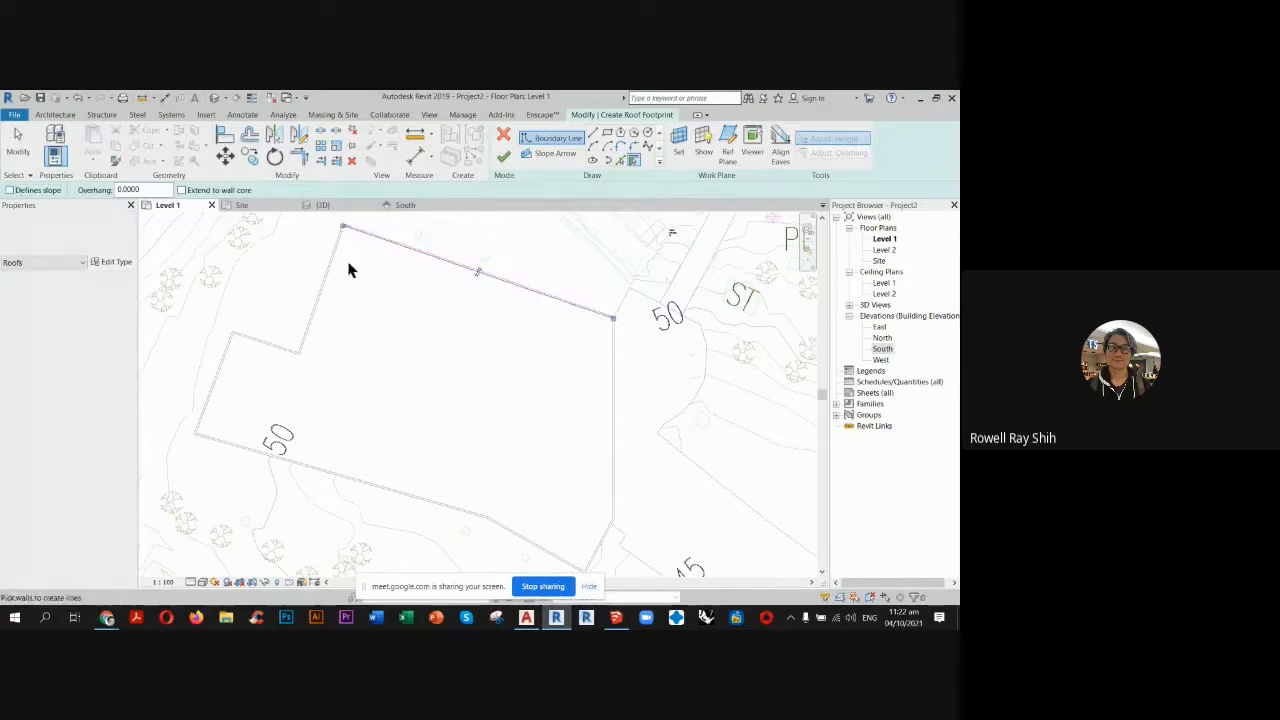
pyautogui.click(327, 275)
pyautogui.click(276, 352)
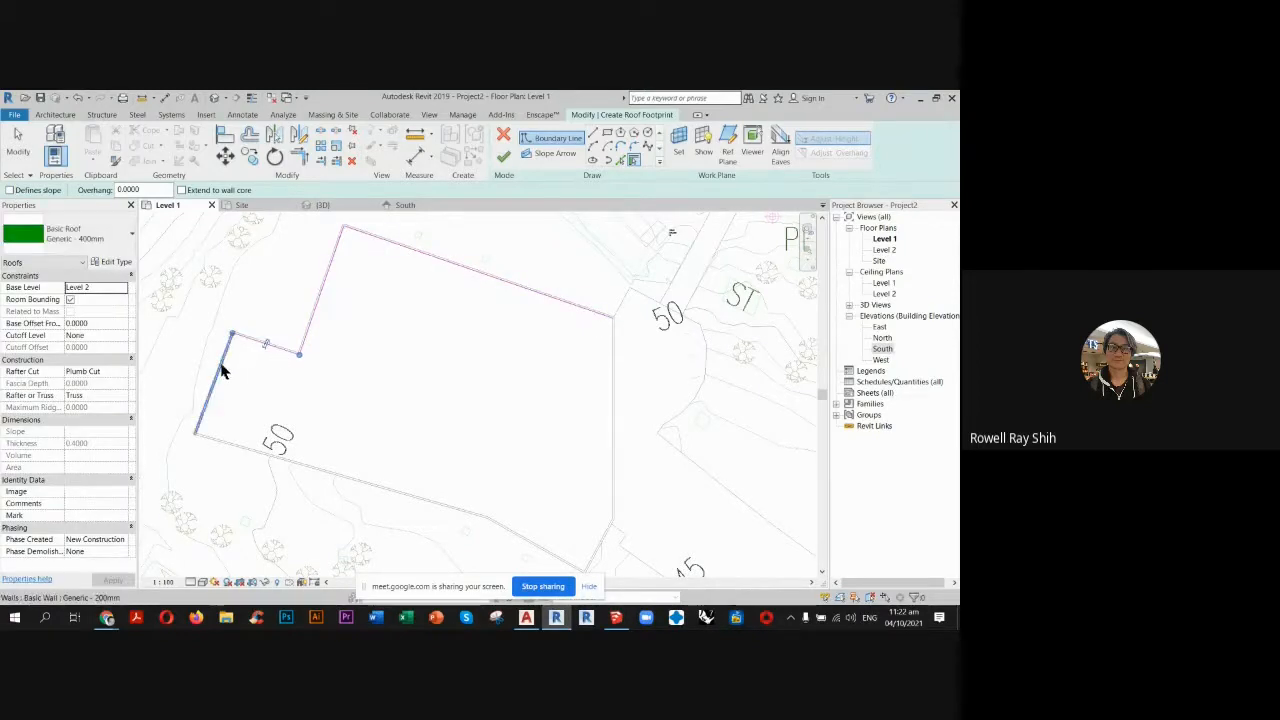
pyautogui.click(221, 366)
pyautogui.click(234, 445)
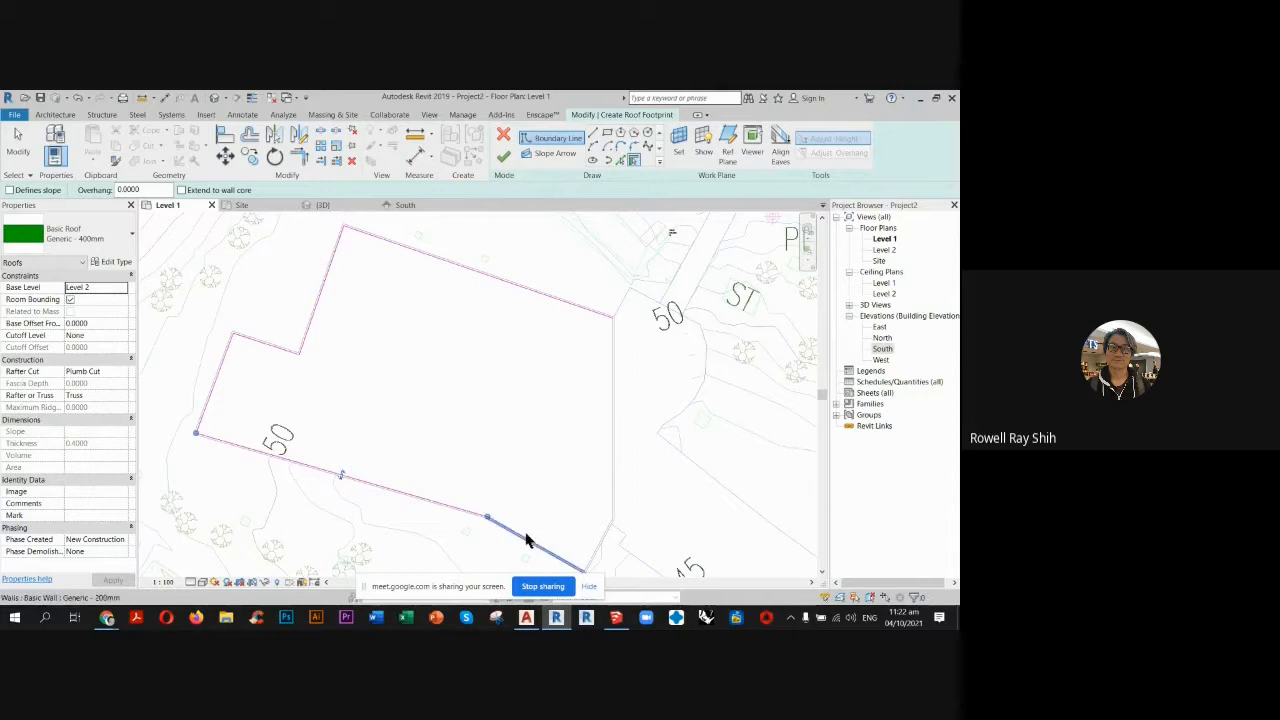
pyautogui.click(527, 537)
pyautogui.click(612, 512)
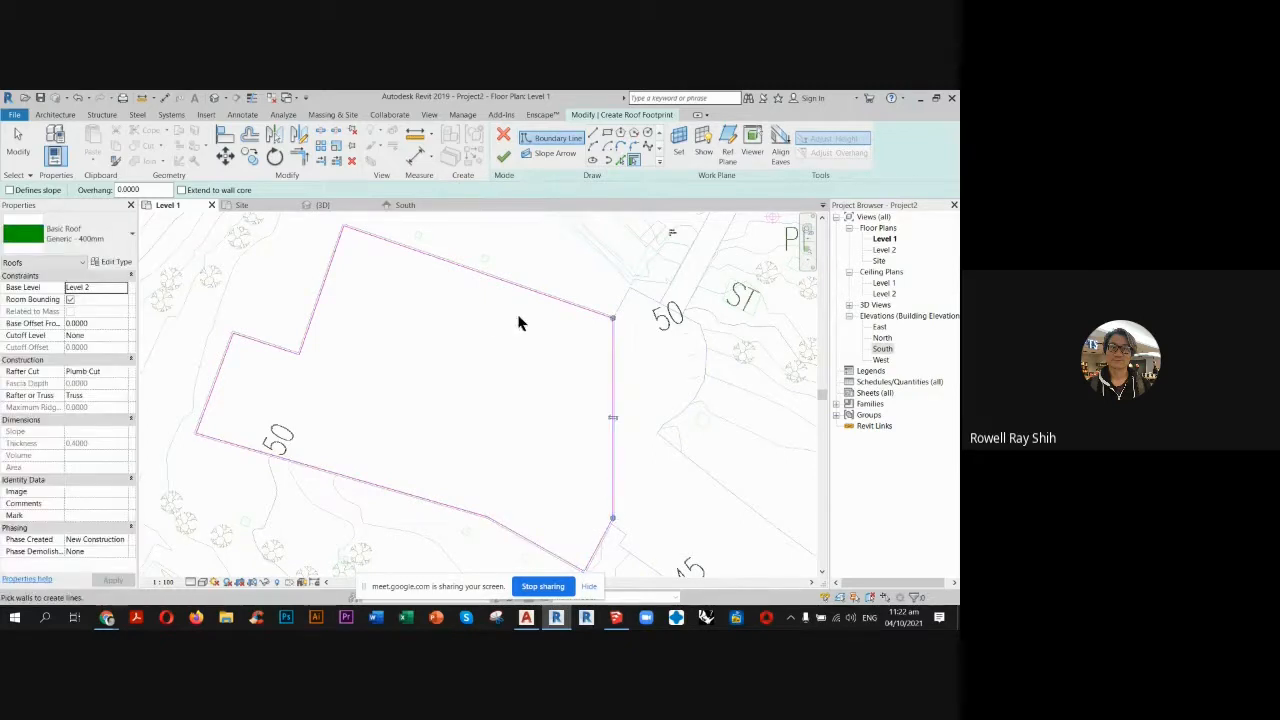
pyautogui.click(506, 160)
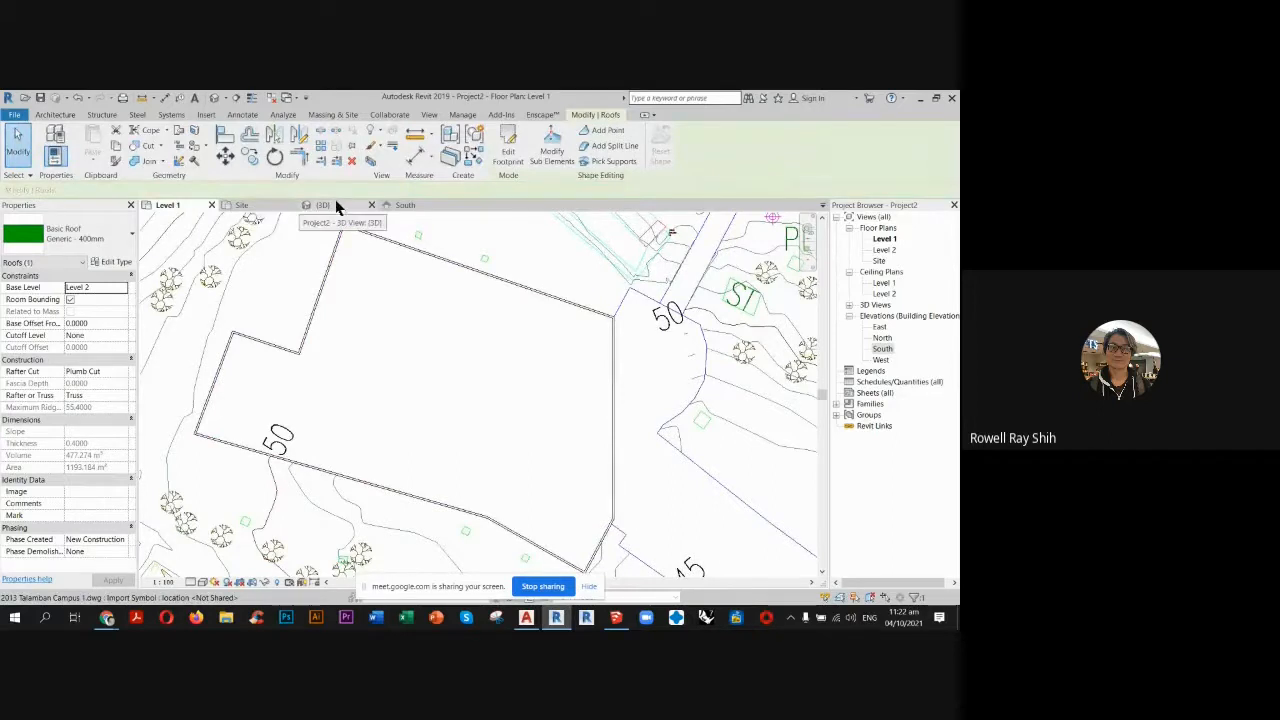
# Examine the roofed building on the terrain in 3D and the circular building outline in the Site plan.
pyautogui.keyDown('shift'); pyautogui.moveTo(587, 398); pyautogui.dragTo(605, 358, button='middle'); pyautogui.keyUp('shift')
pyautogui.scroll(-2, 605, 358)
pyautogui.press('Escape')
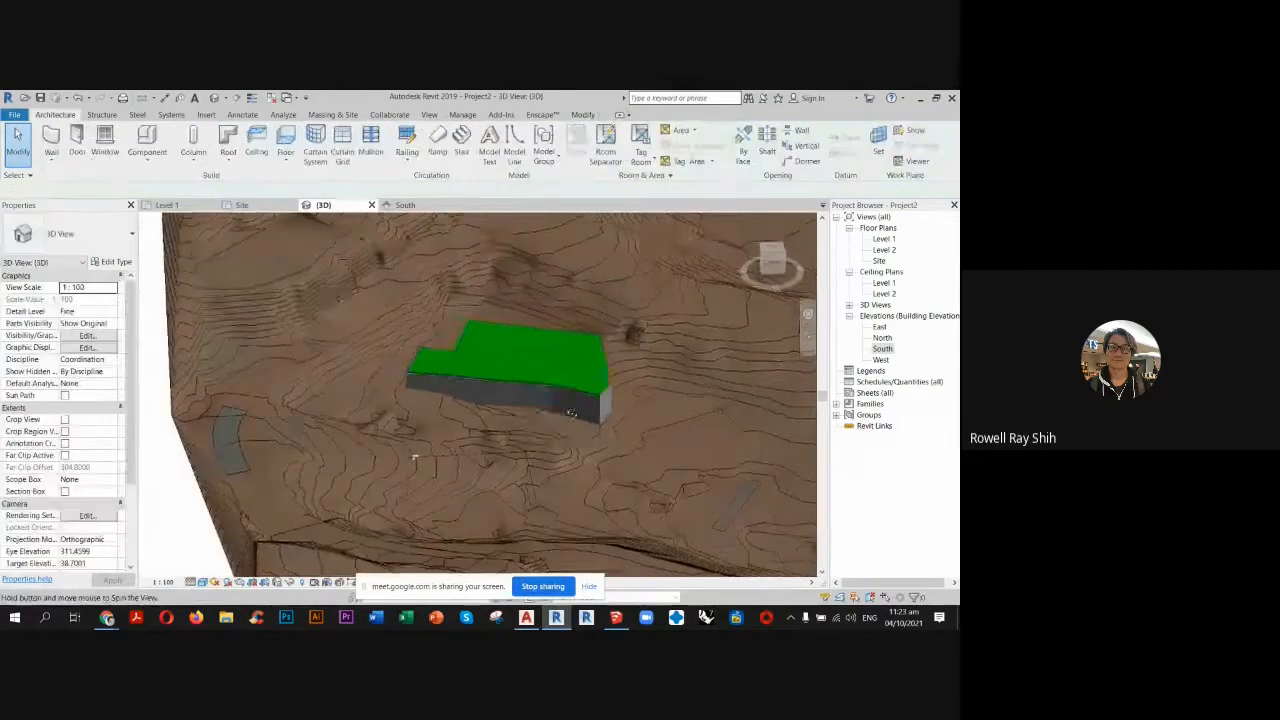
pyautogui.keyDown('shift'); pyautogui.moveTo(470, 440); pyautogui.dragTo(722, 486, button='middle'); pyautogui.keyUp('shift')
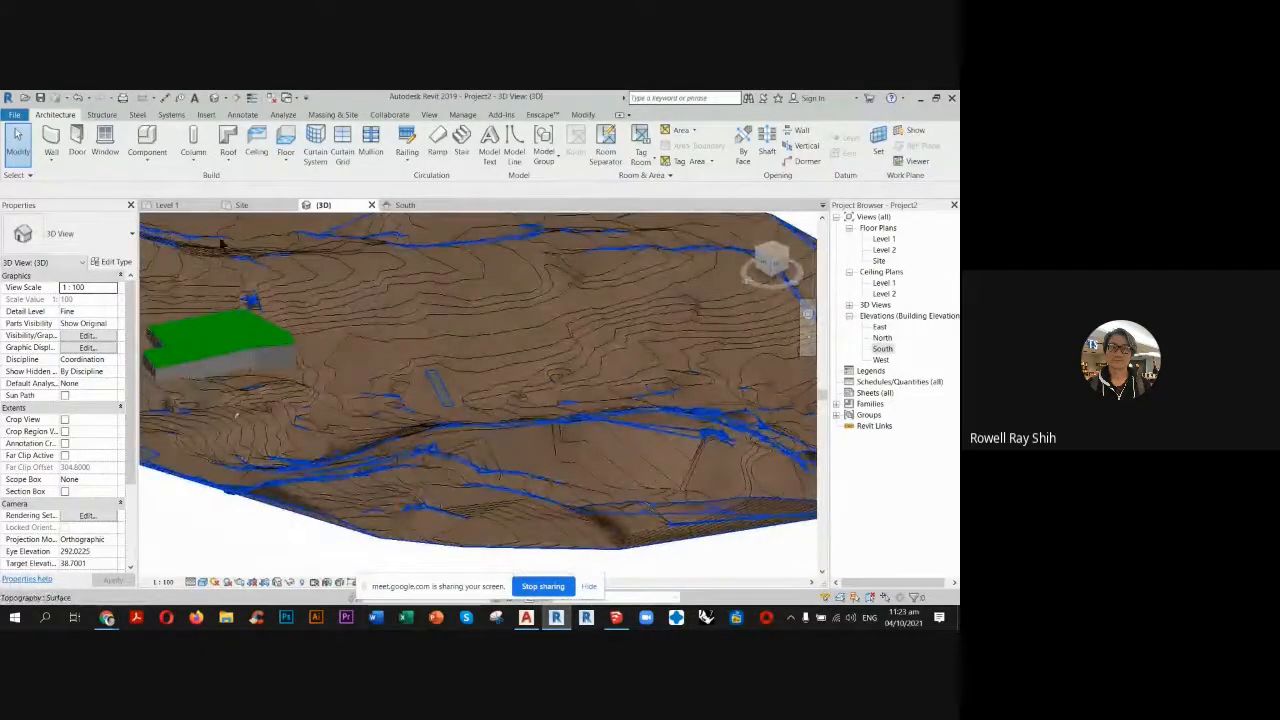
pyautogui.click(257, 208)
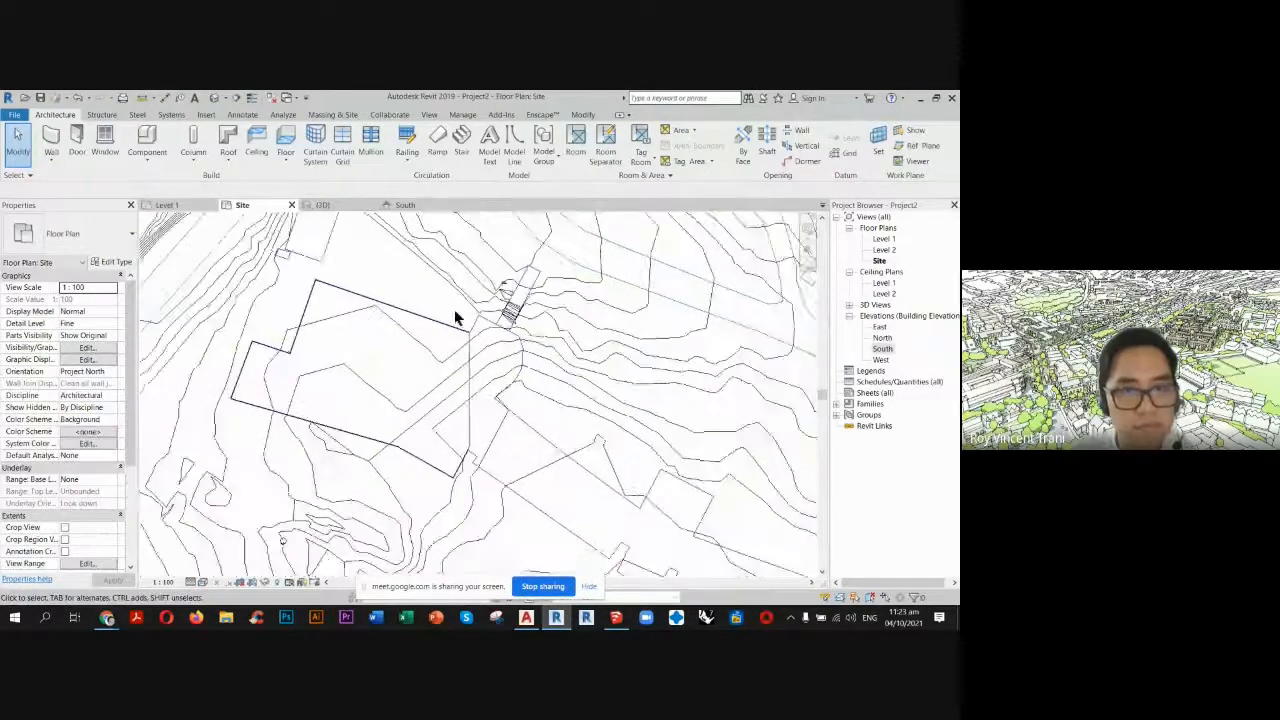
pyautogui.scroll(-4, 557, 457)
pyautogui.scroll(5, 557, 372)
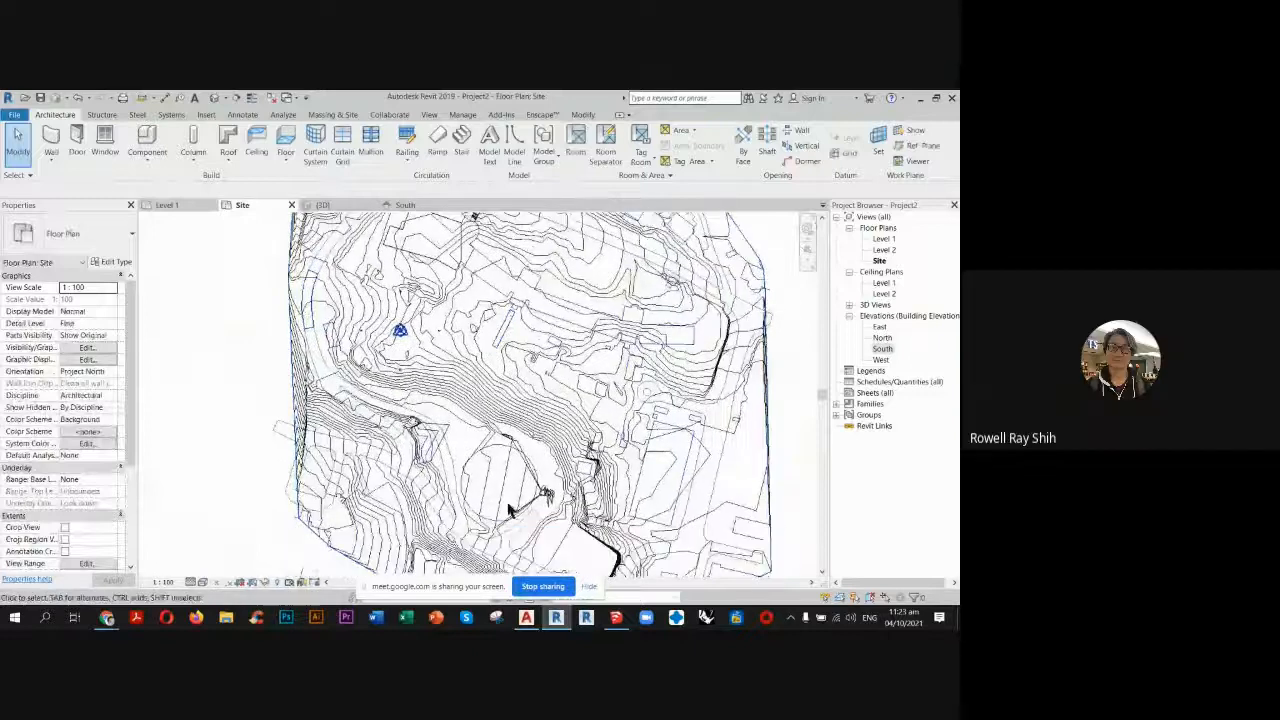
pyautogui.moveTo(503, 490); pyautogui.dragTo(511, 429, button='middle')
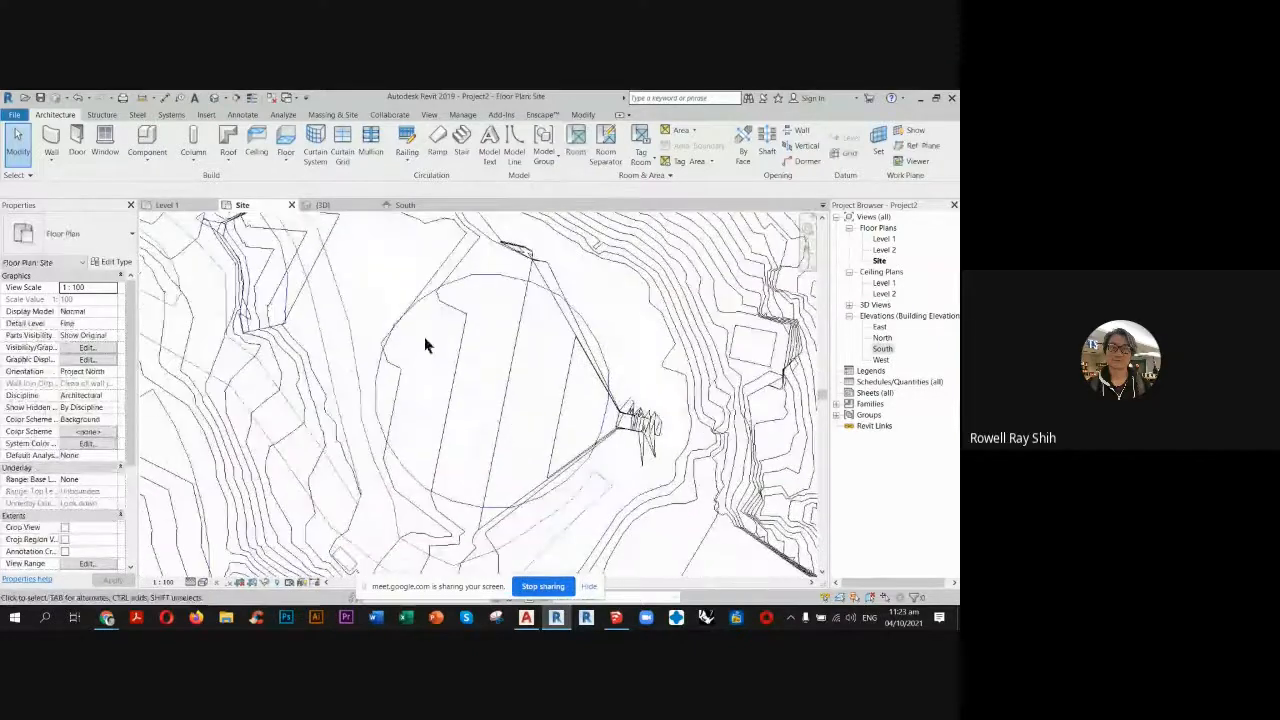
pyautogui.click(165, 205)
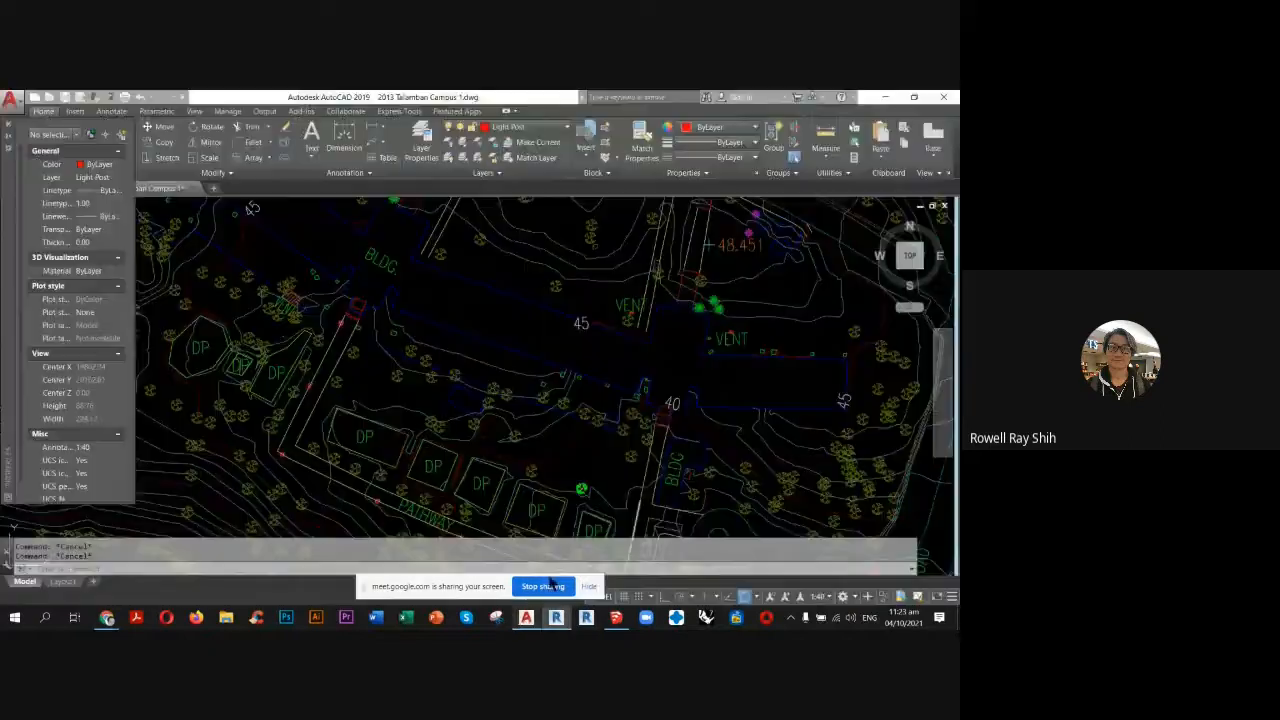
# Switch to AutoCAD and check the elevation of the minor contour line just north of the chapel.
pyautogui.click(526, 617)
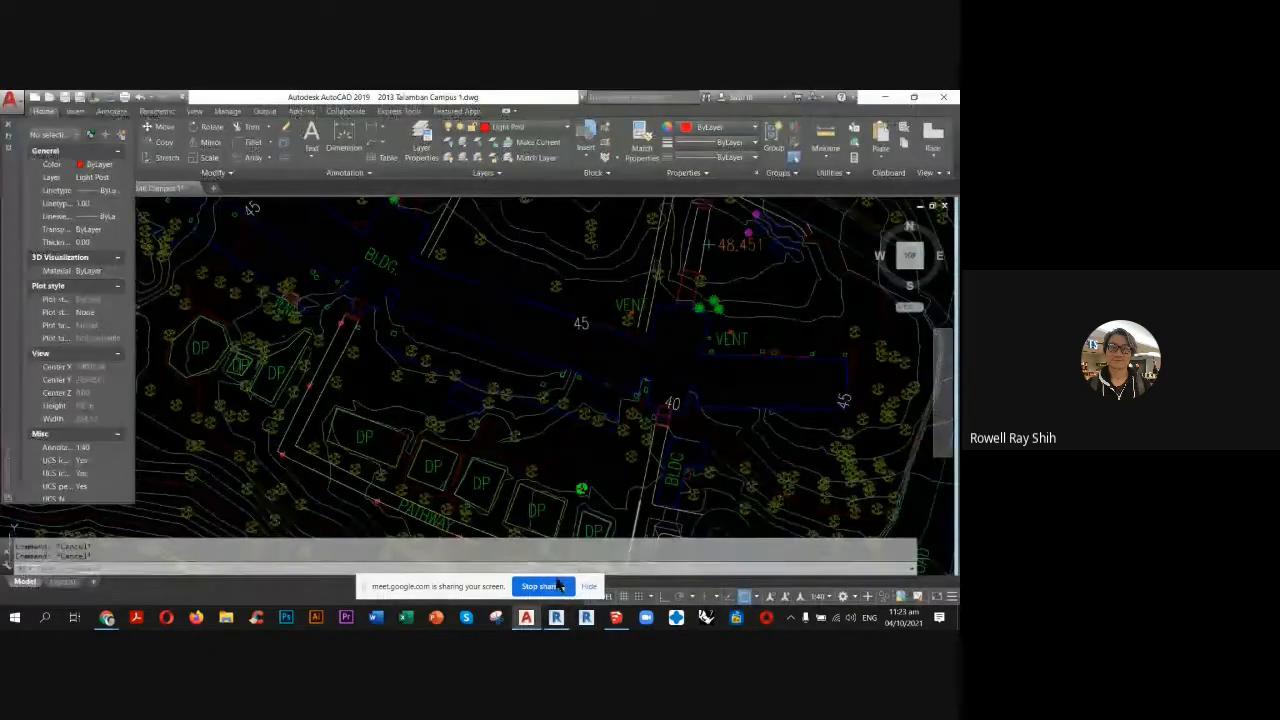
pyautogui.scroll(5, 450, 390)
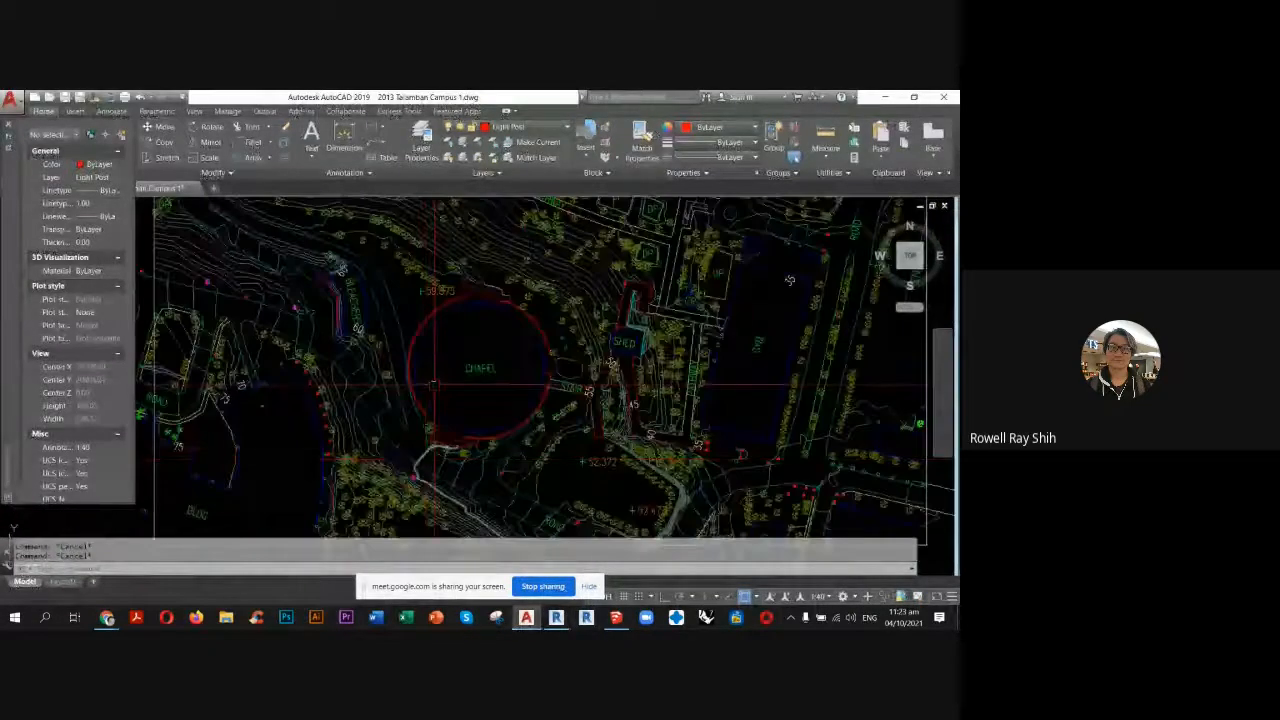
pyautogui.scroll(3, 514, 355)
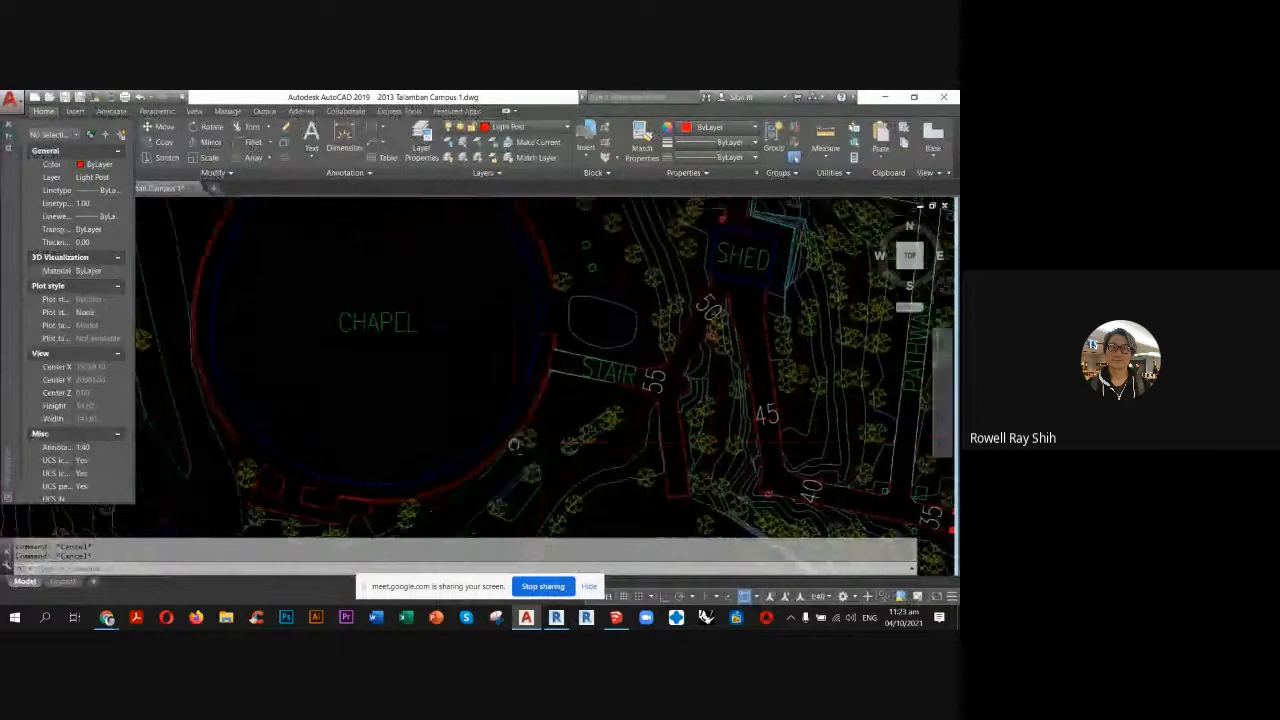
pyautogui.moveTo(524, 345); pyautogui.dragTo(587, 474, button='middle')
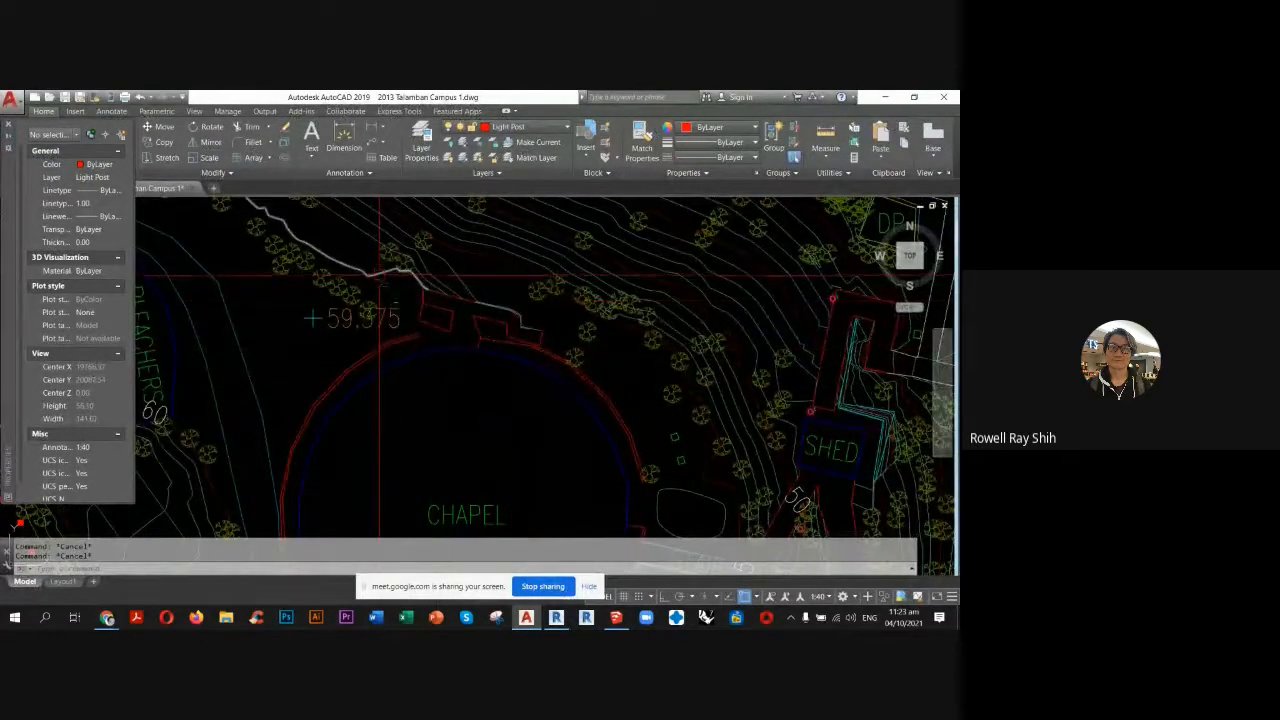
pyautogui.scroll(4, 341, 242)
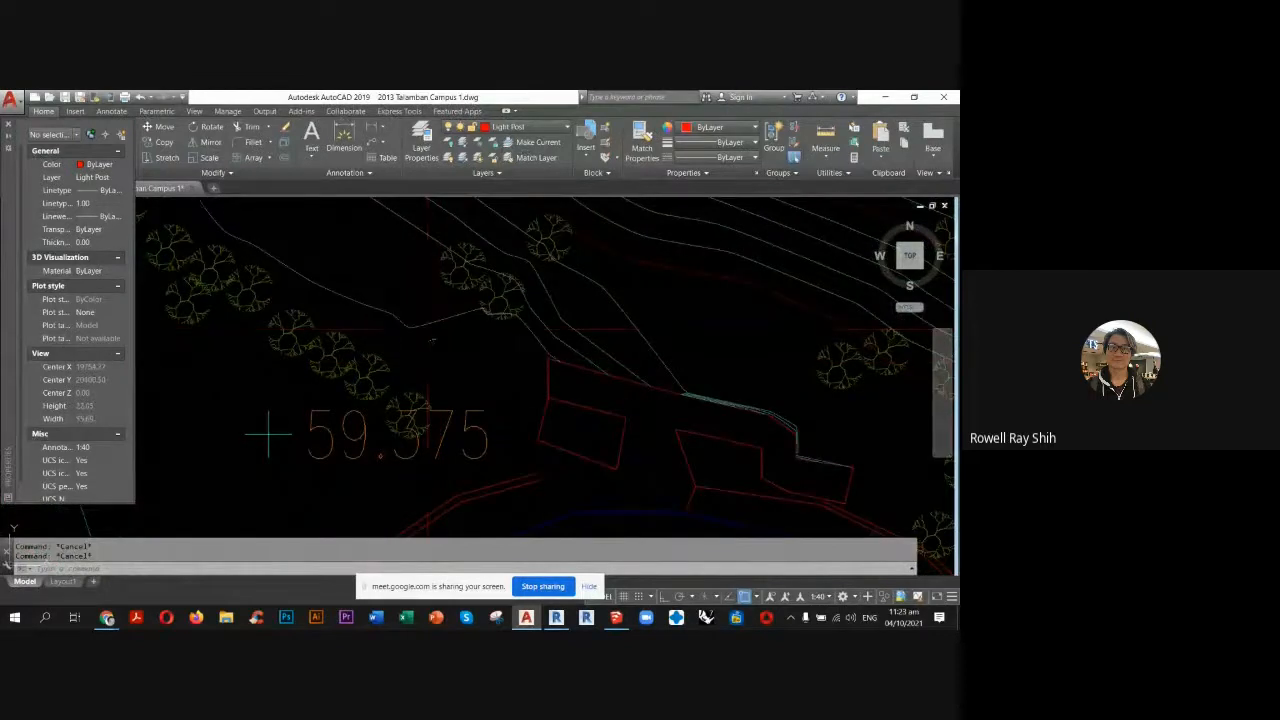
pyautogui.click(430, 326)
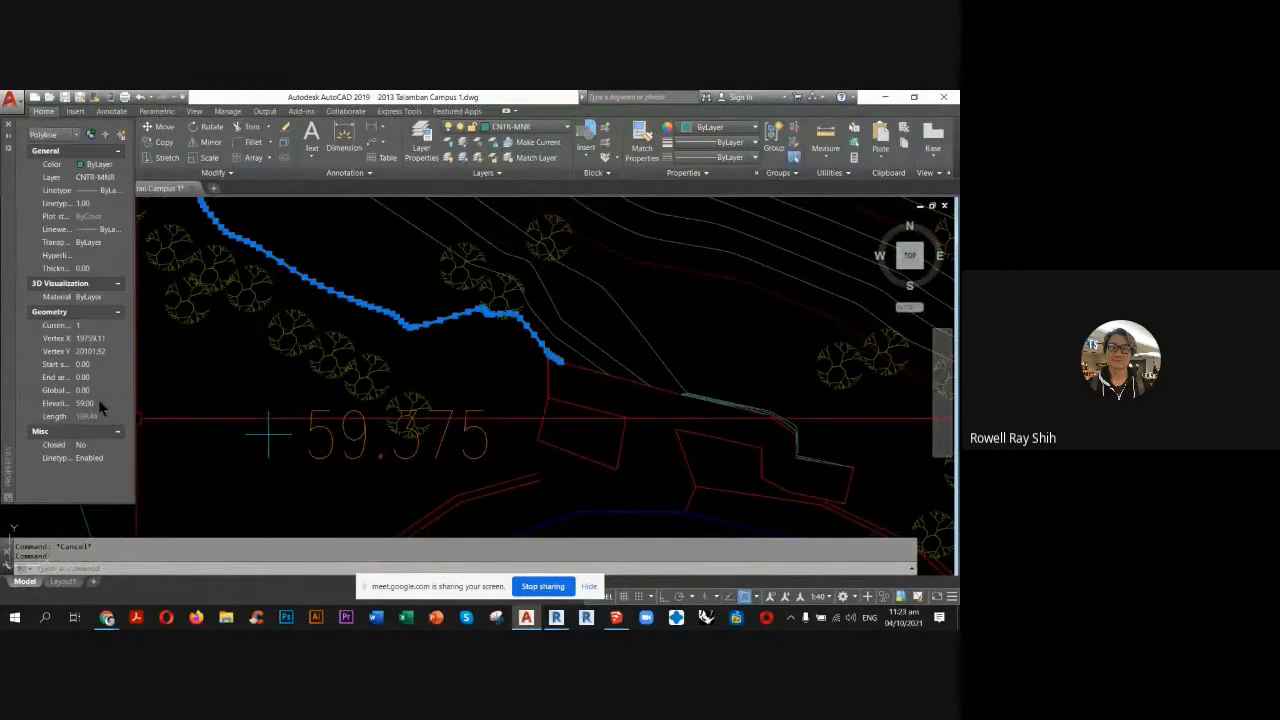
pyautogui.click(99, 404)
# Switch back to Revit and locate the chapel in the Level 1 plan.
pyautogui.click(556, 617)
pyautogui.scroll(-5, 541, 370)
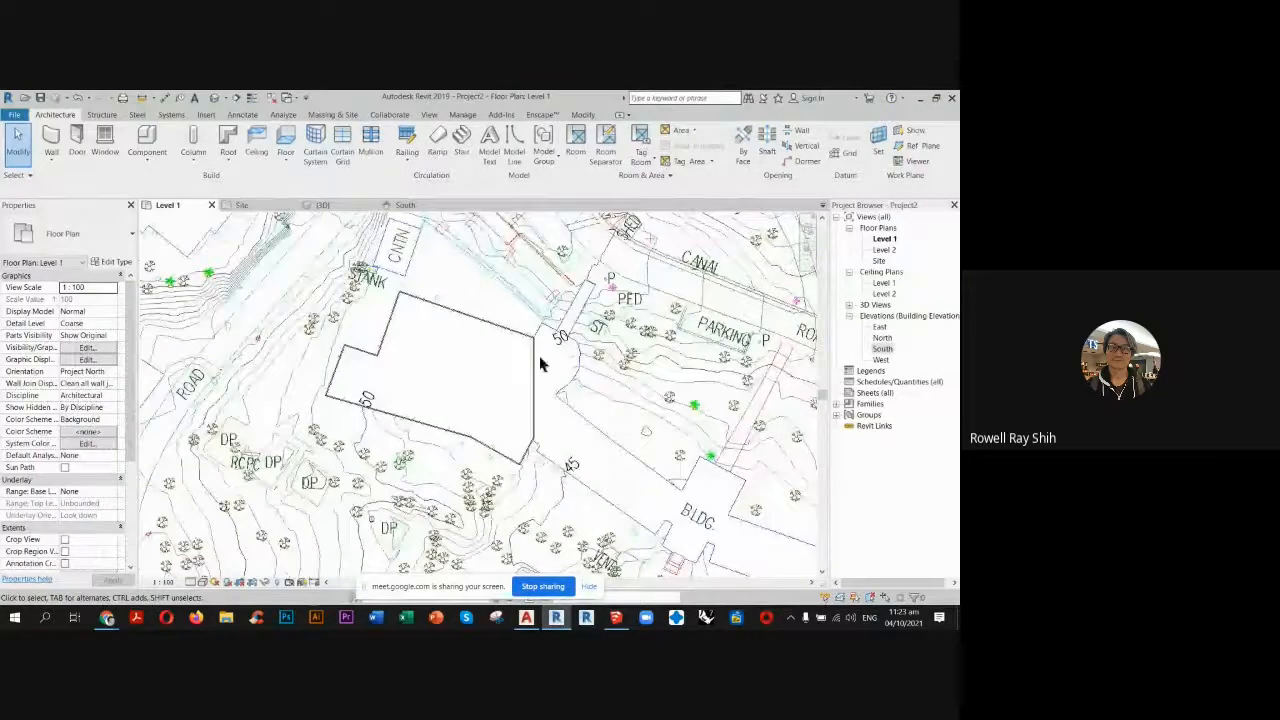
pyautogui.moveTo(564, 508)
pyautogui.mouseDown(button='middle')
pyautogui.moveTo(532, 220)
pyautogui.moveTo(543, 457)
pyautogui.moveTo(505, 410)
pyautogui.mouseUp(button='middle')
pyautogui.scroll(2, 505, 412)
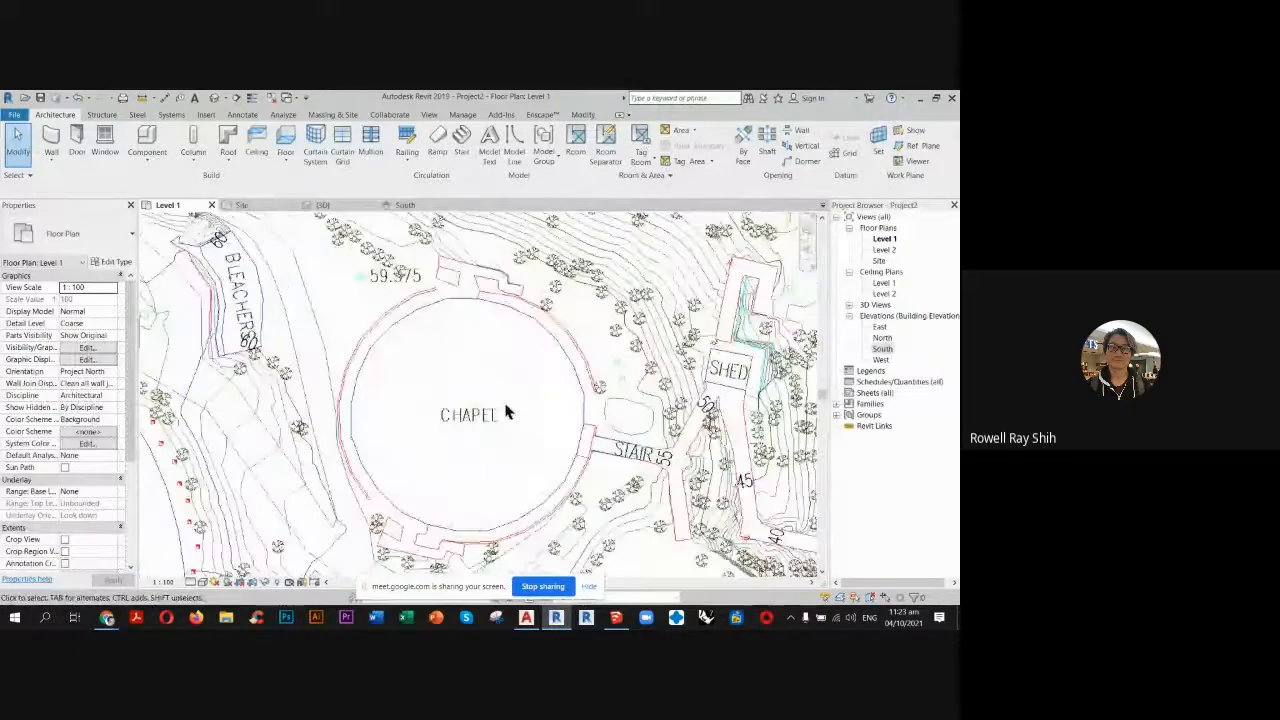
# Add a level in the South elevation by picking Level 1 with a 4 m offset above it.
pyautogui.click(405, 205)
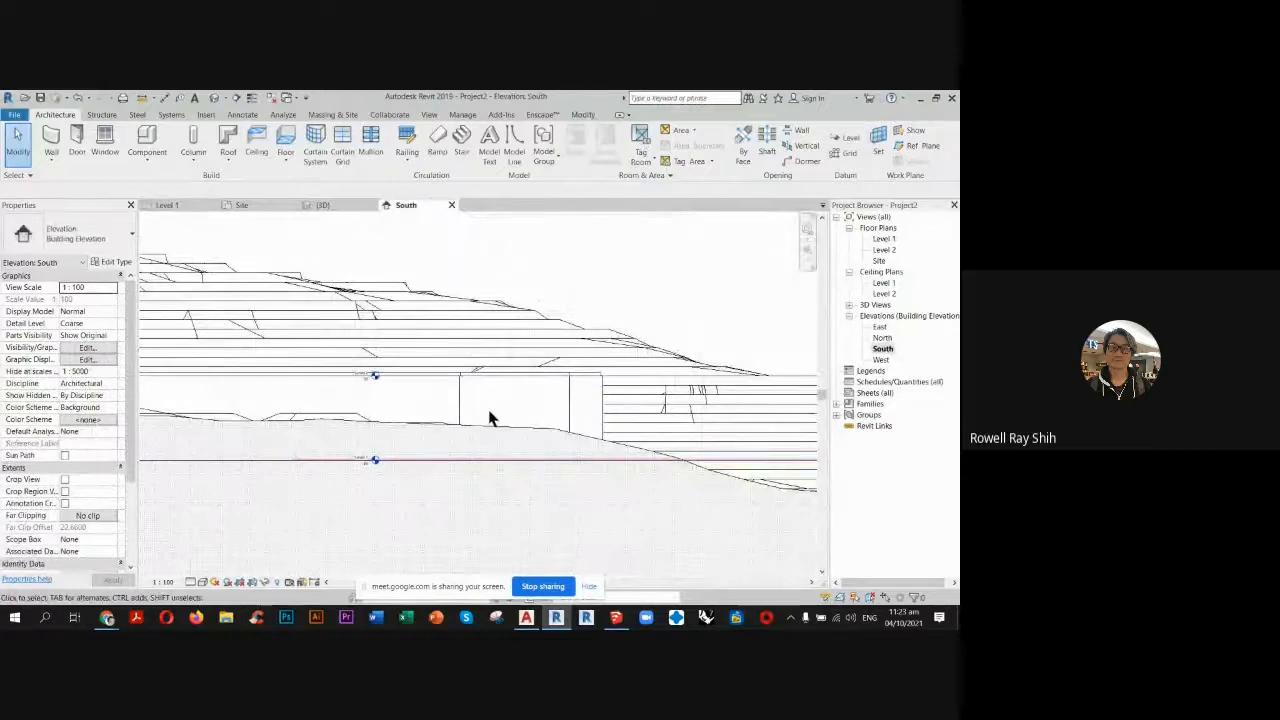
pyautogui.scroll(-3, 489, 417)
pyautogui.scroll(4, 448, 402)
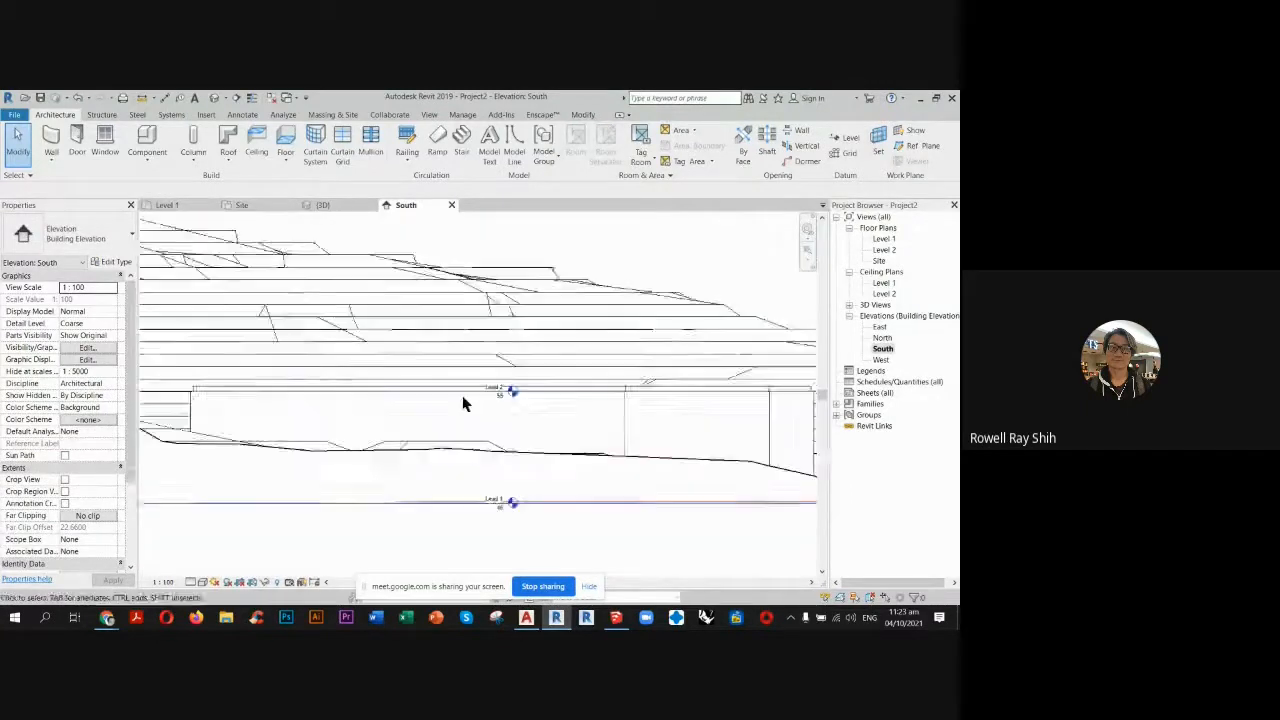
pyautogui.scroll(6, 490, 400)
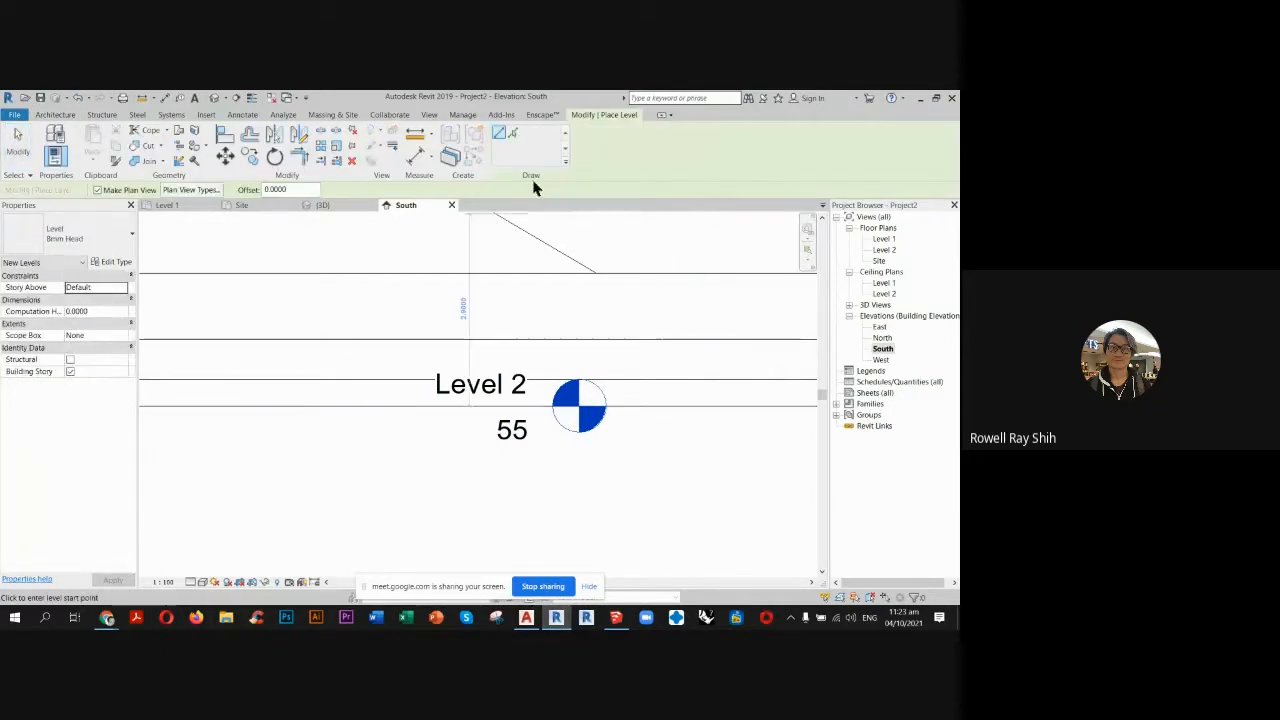
pyautogui.click(512, 133)
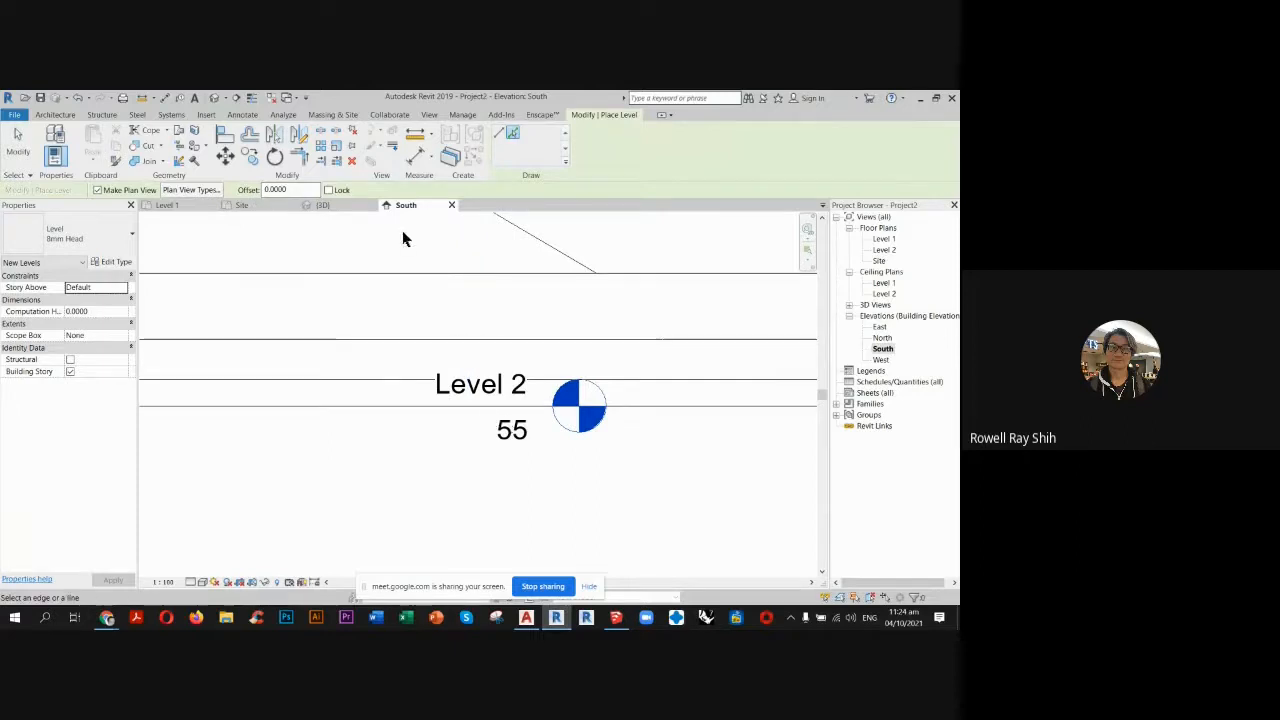
pyautogui.scroll(-3, 403, 238)
pyautogui.scroll(1, 420, 565)
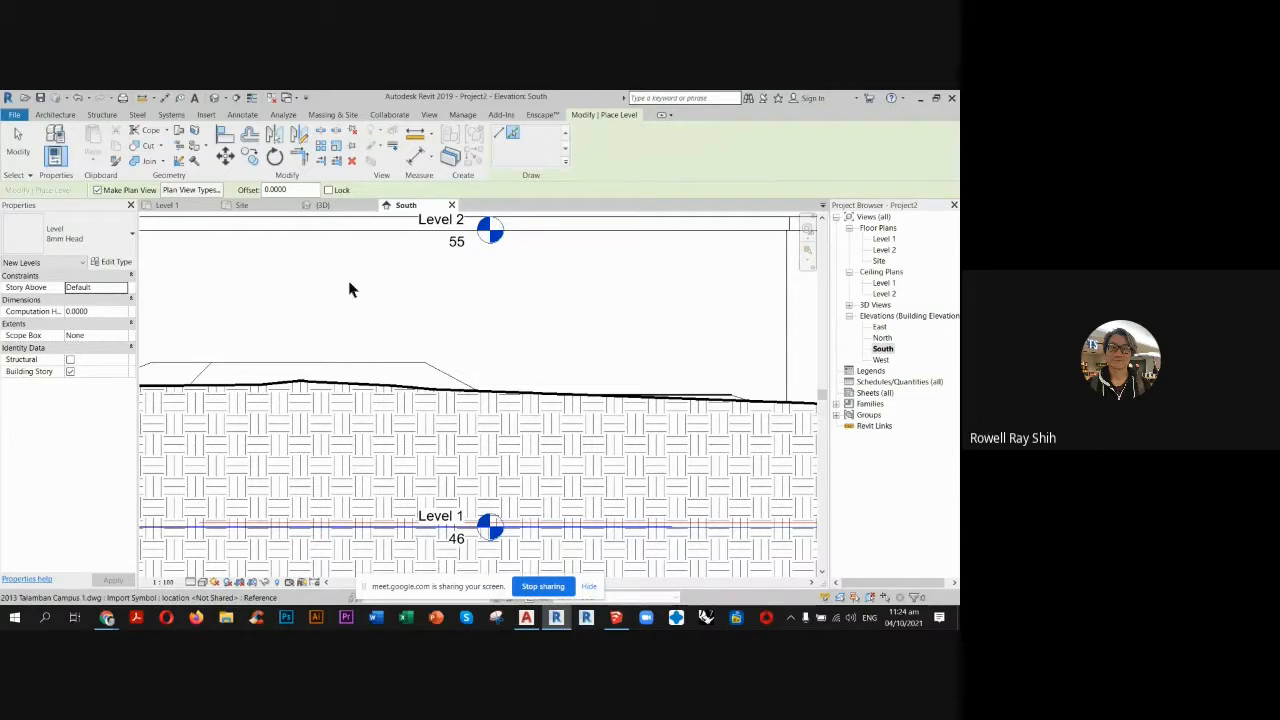
pyautogui.moveTo(283, 190); pyautogui.dragTo(257, 192)
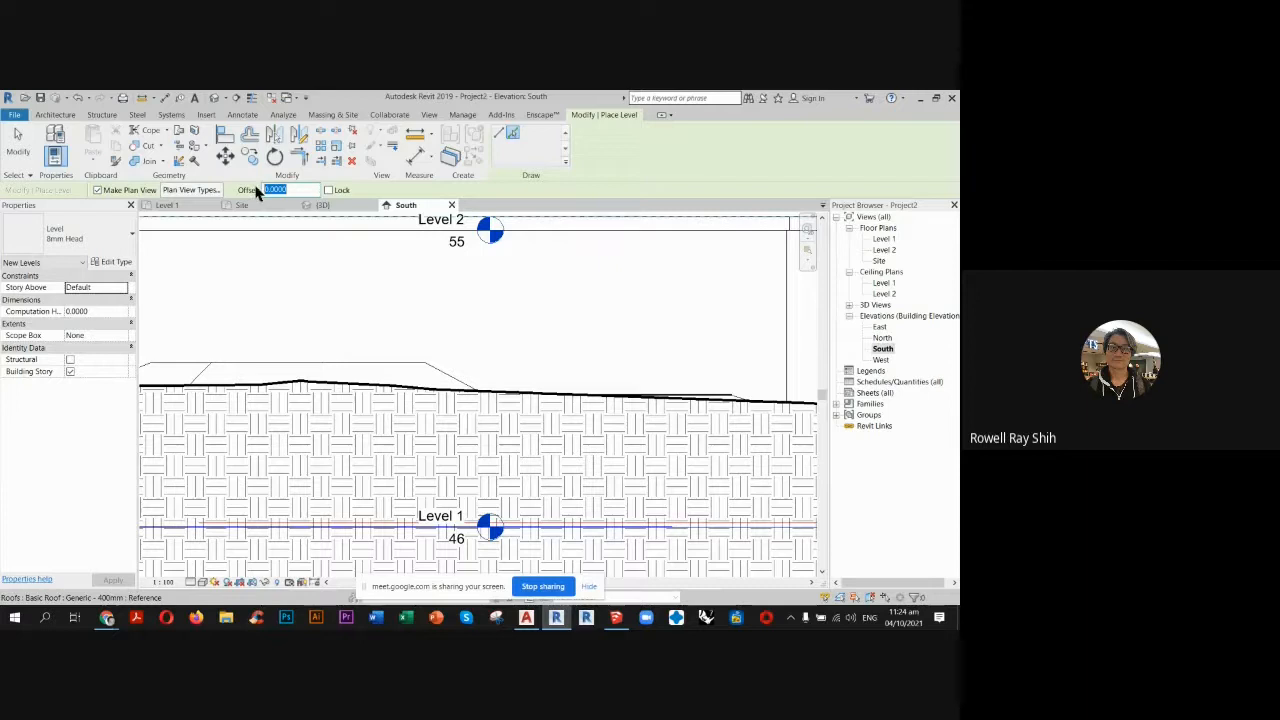
pyautogui.click(405, 530)
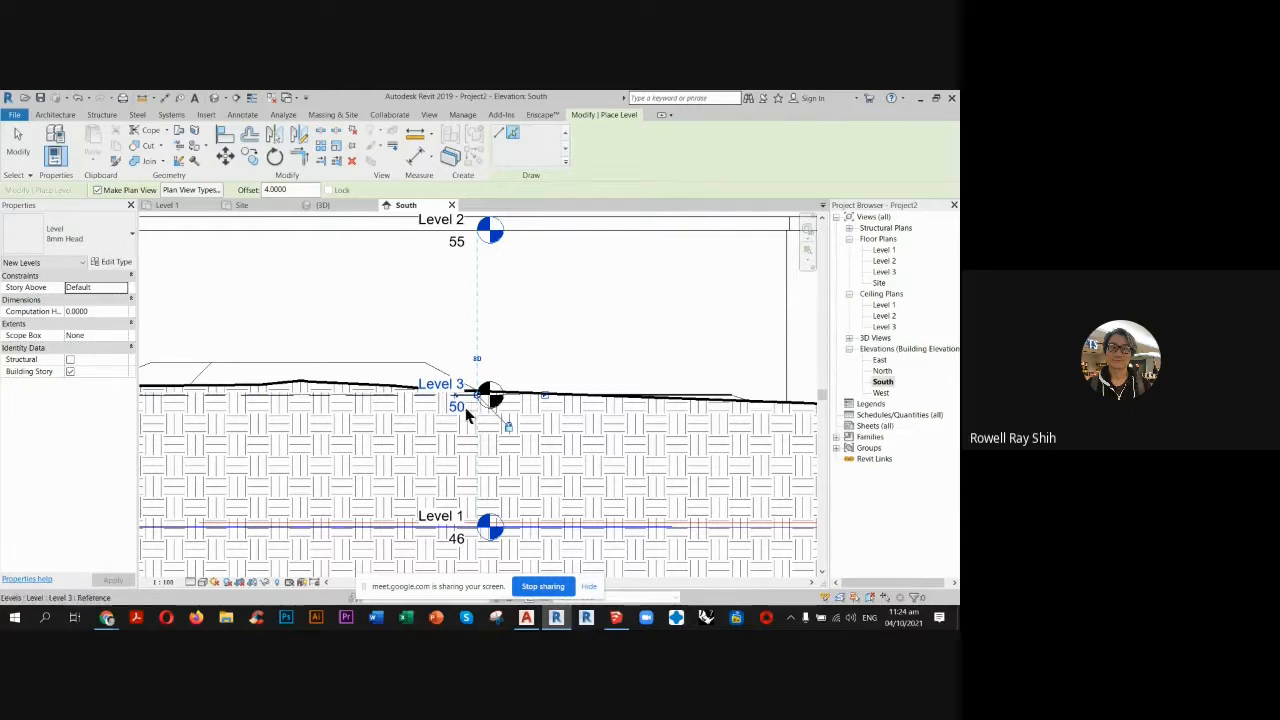
pyautogui.press('Escape')
pyautogui.press('Escape')
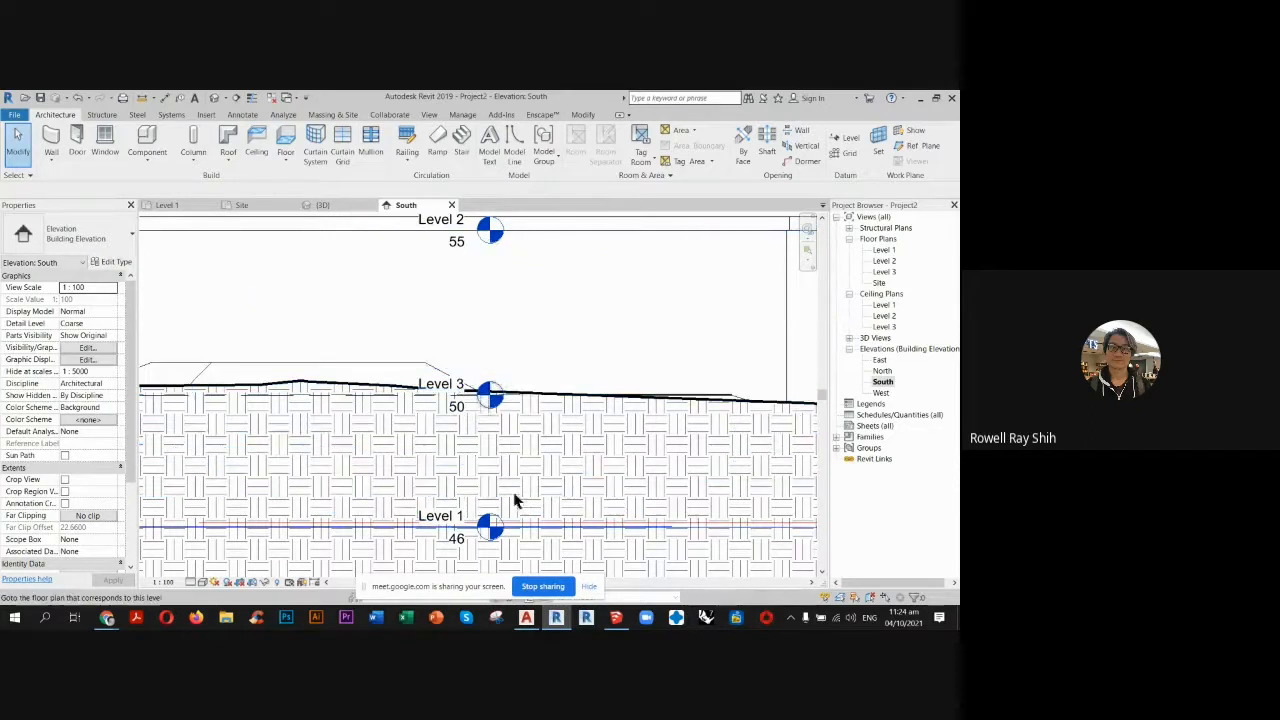
# Check the new Level 3 floor plan and return to the circular building outline in the Site plan.
pyautogui.doubleClick(885, 272)
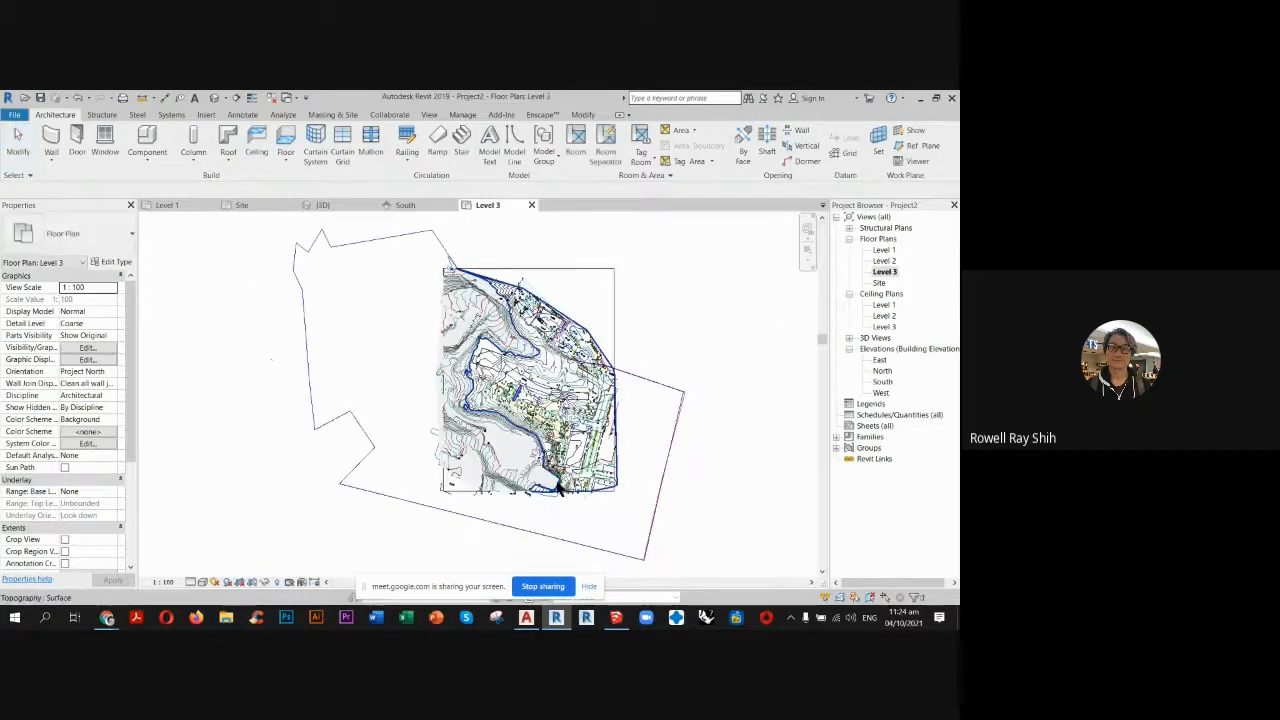
pyautogui.scroll(4, 545, 484)
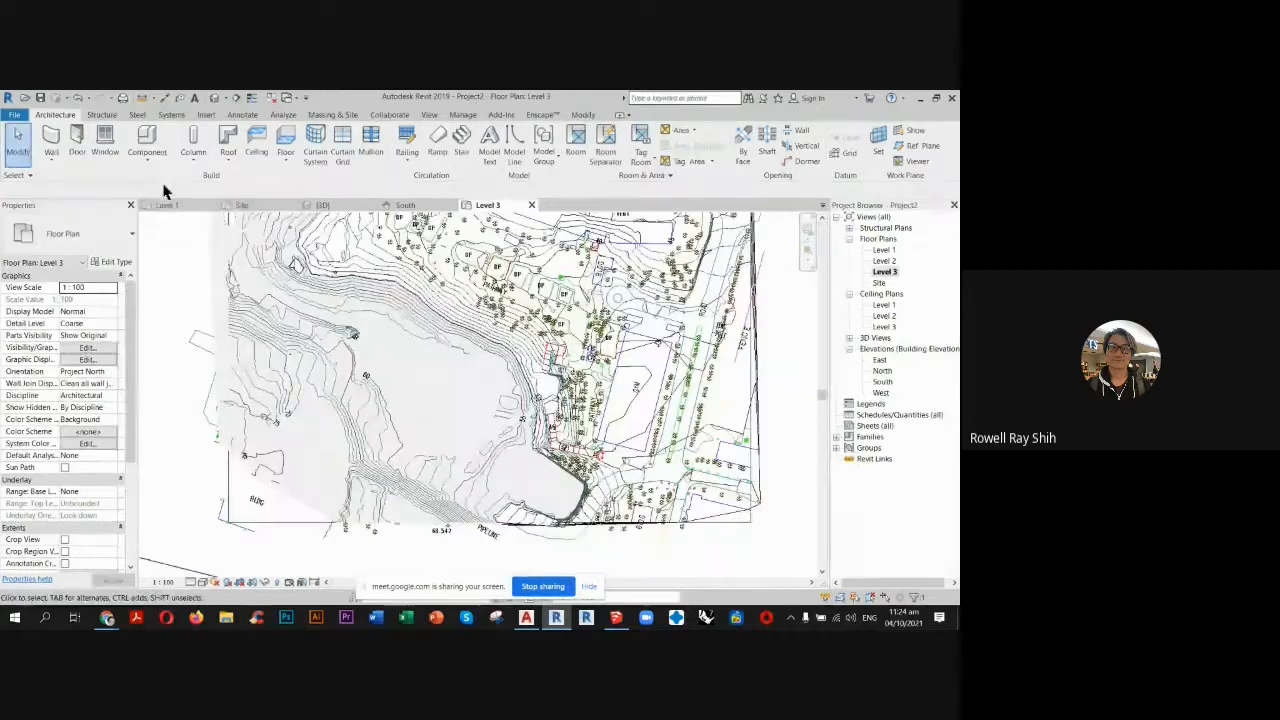
pyautogui.click(245, 205)
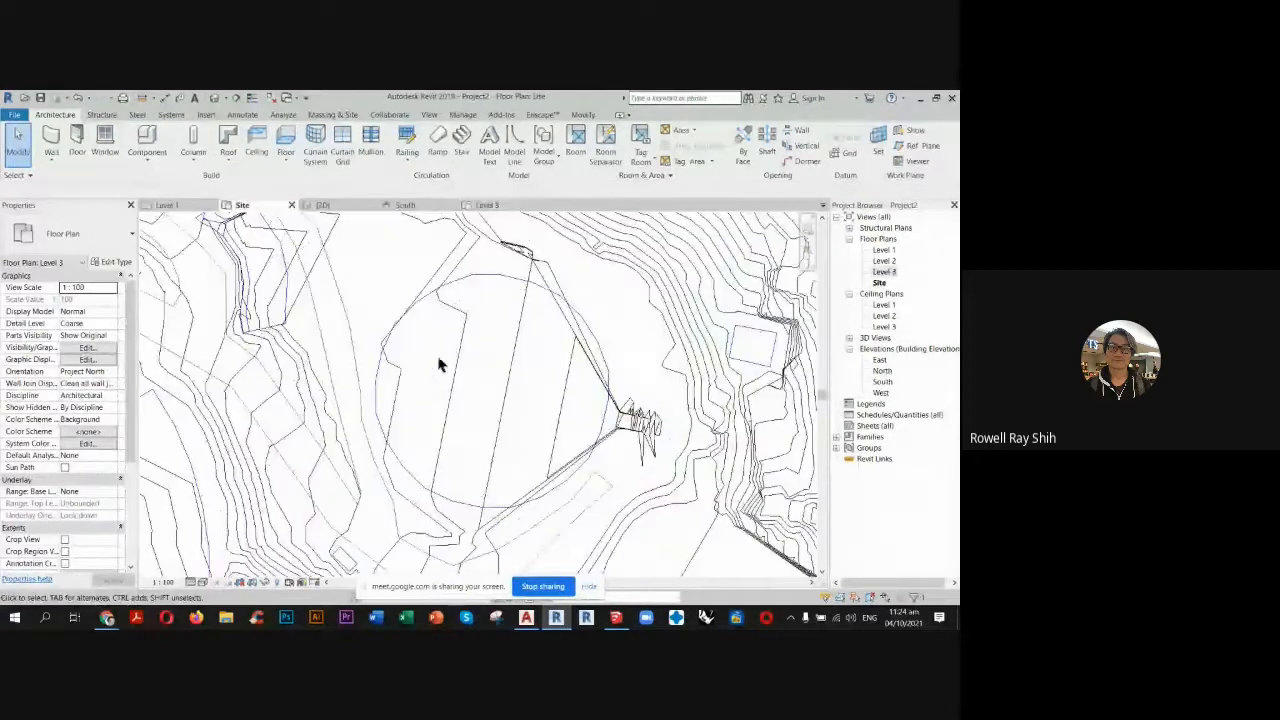
pyautogui.scroll(3, 512, 341)
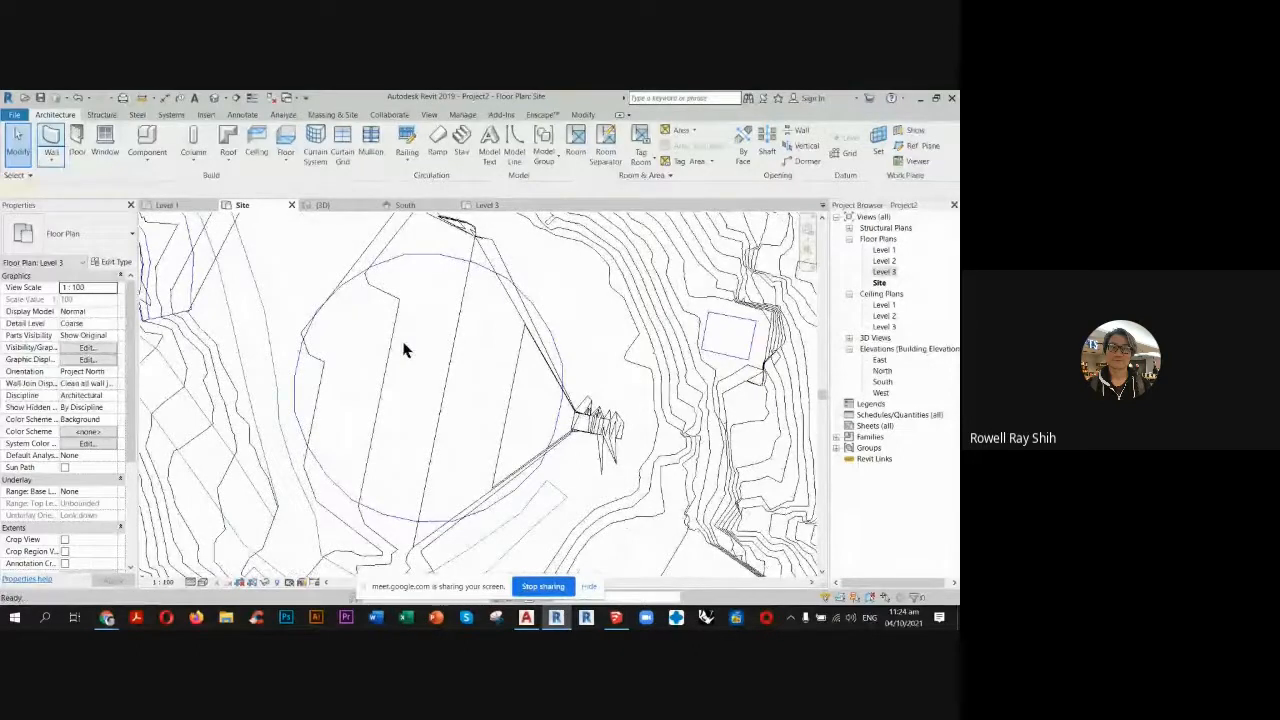
# Set up a Generic - 200mm wall with its base constraint at Level 3 and an unconnected height of 6 m.
pyautogui.press('w')
pyautogui.press('a')
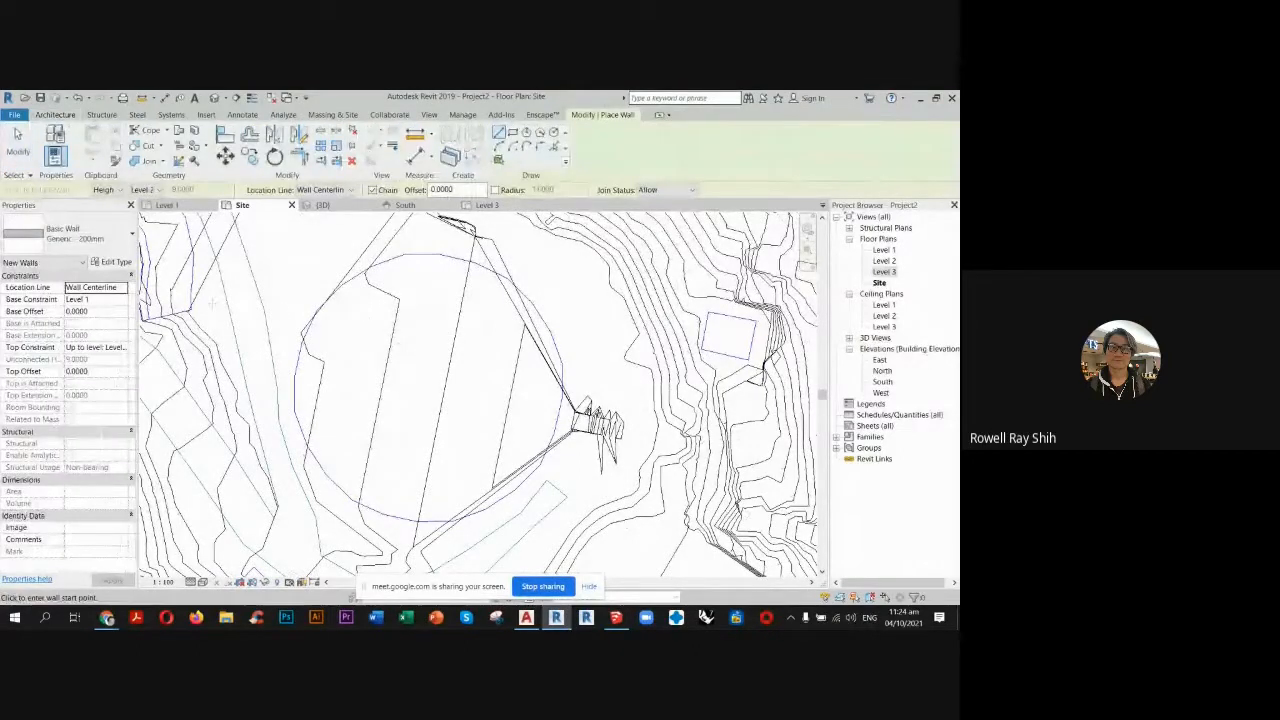
pyautogui.click(123, 298)
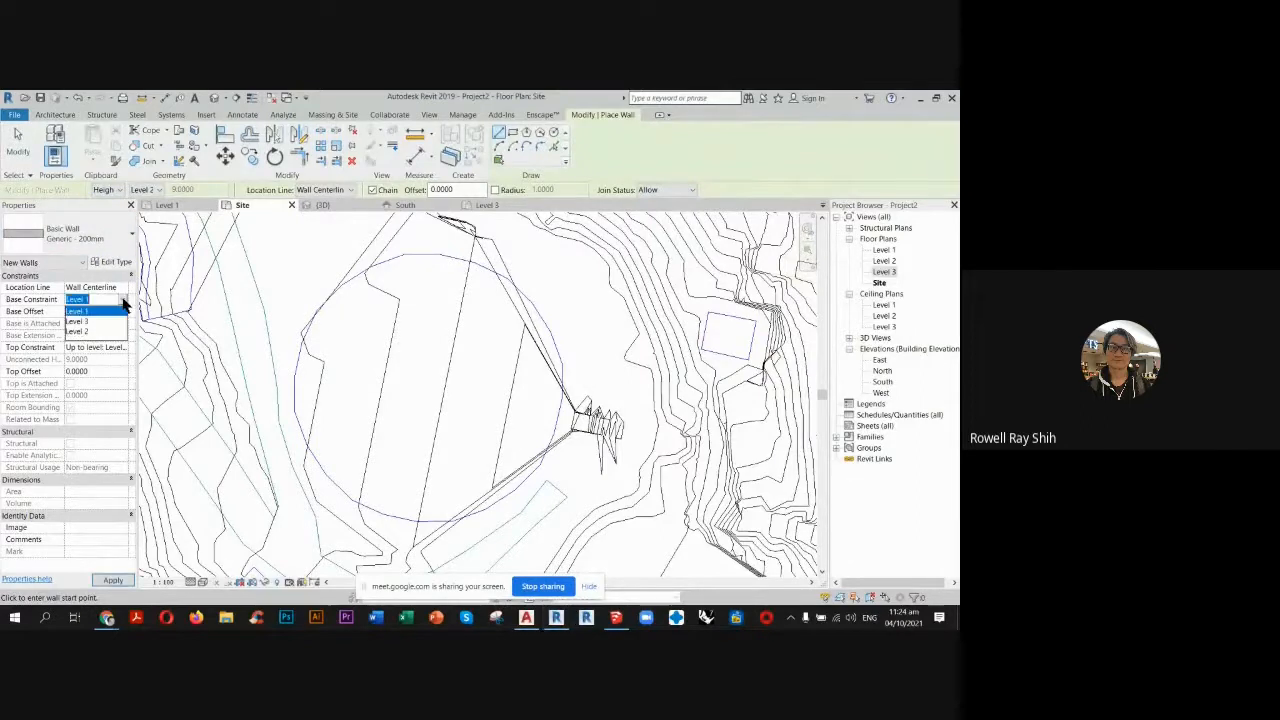
pyautogui.click(88, 322)
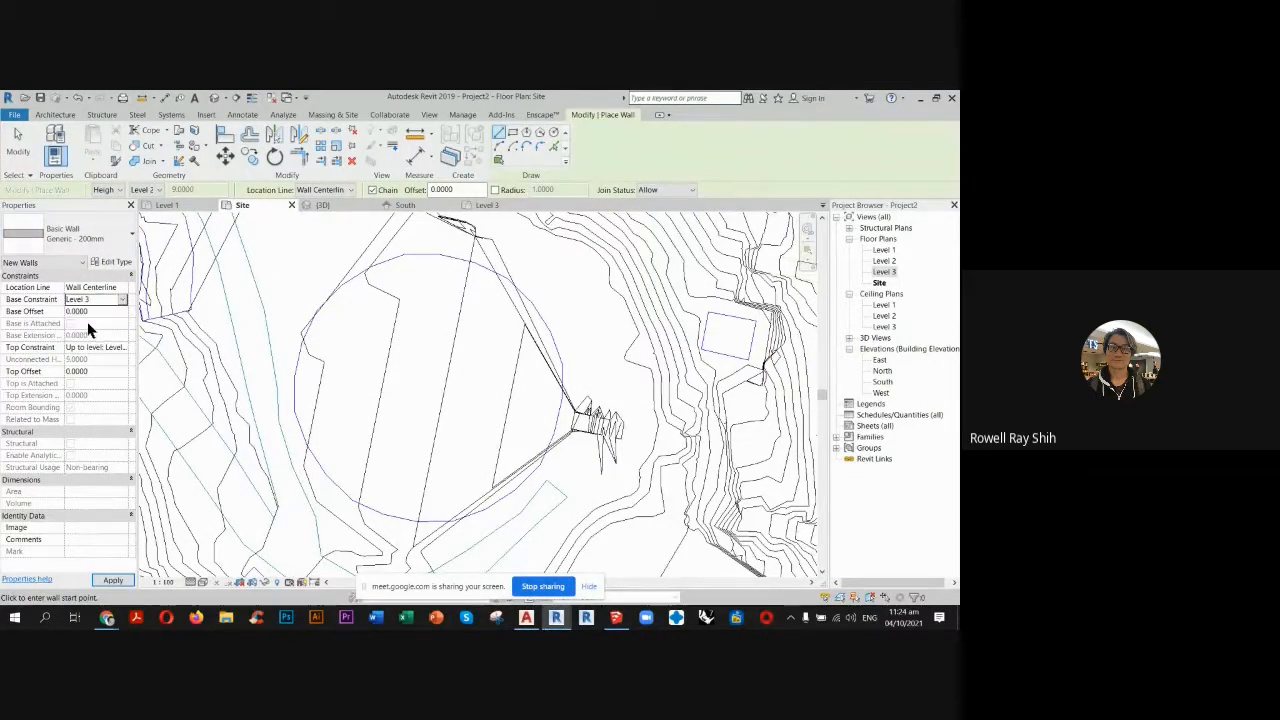
pyautogui.click(150, 190)
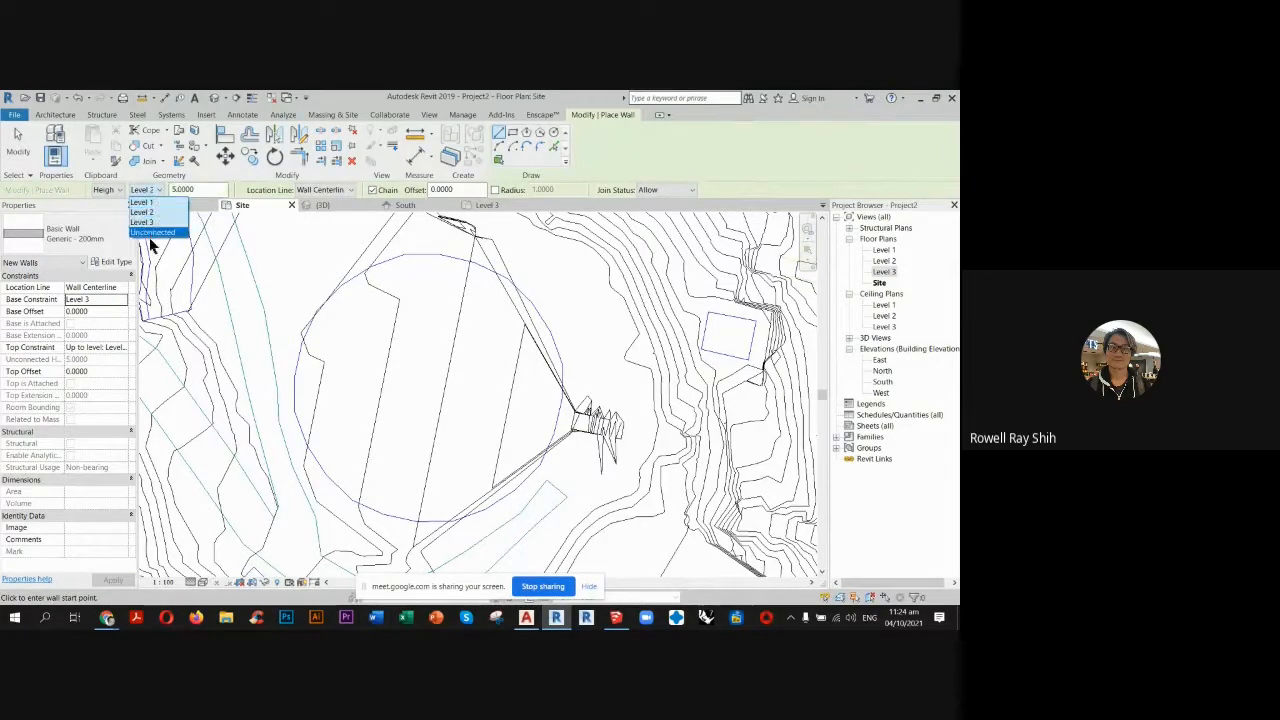
pyautogui.click(152, 232)
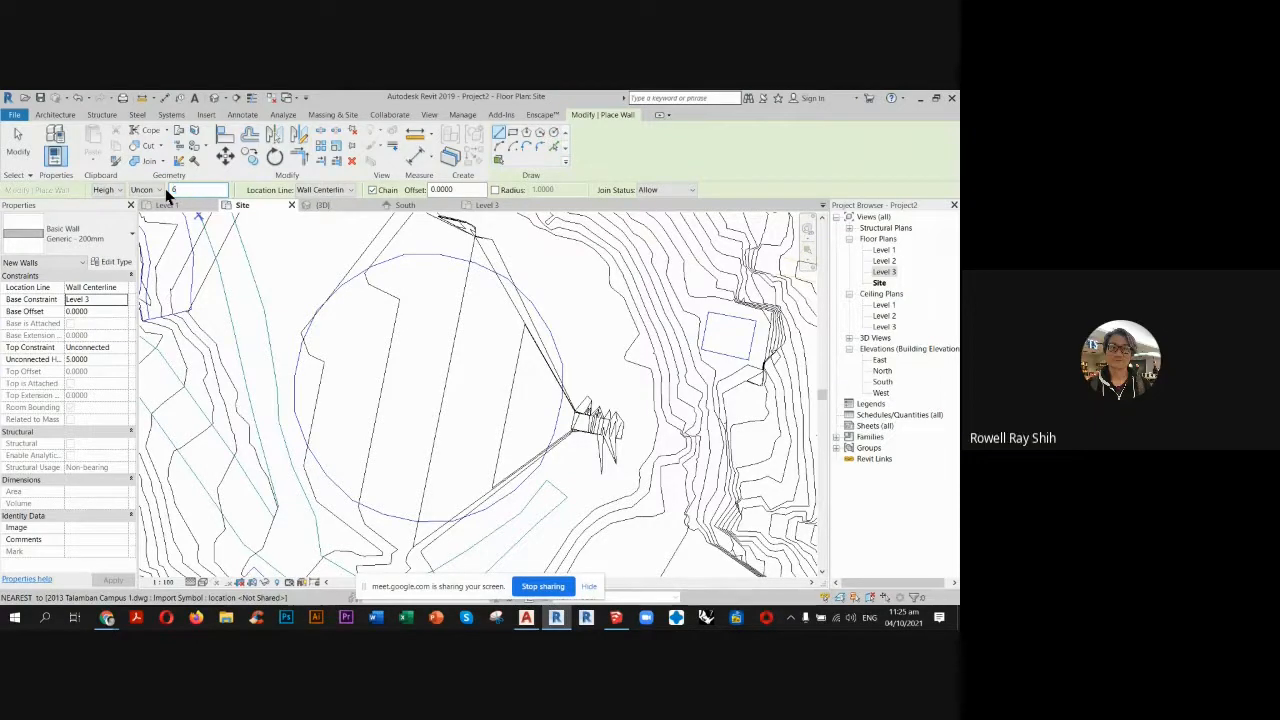
pyautogui.press('Return')
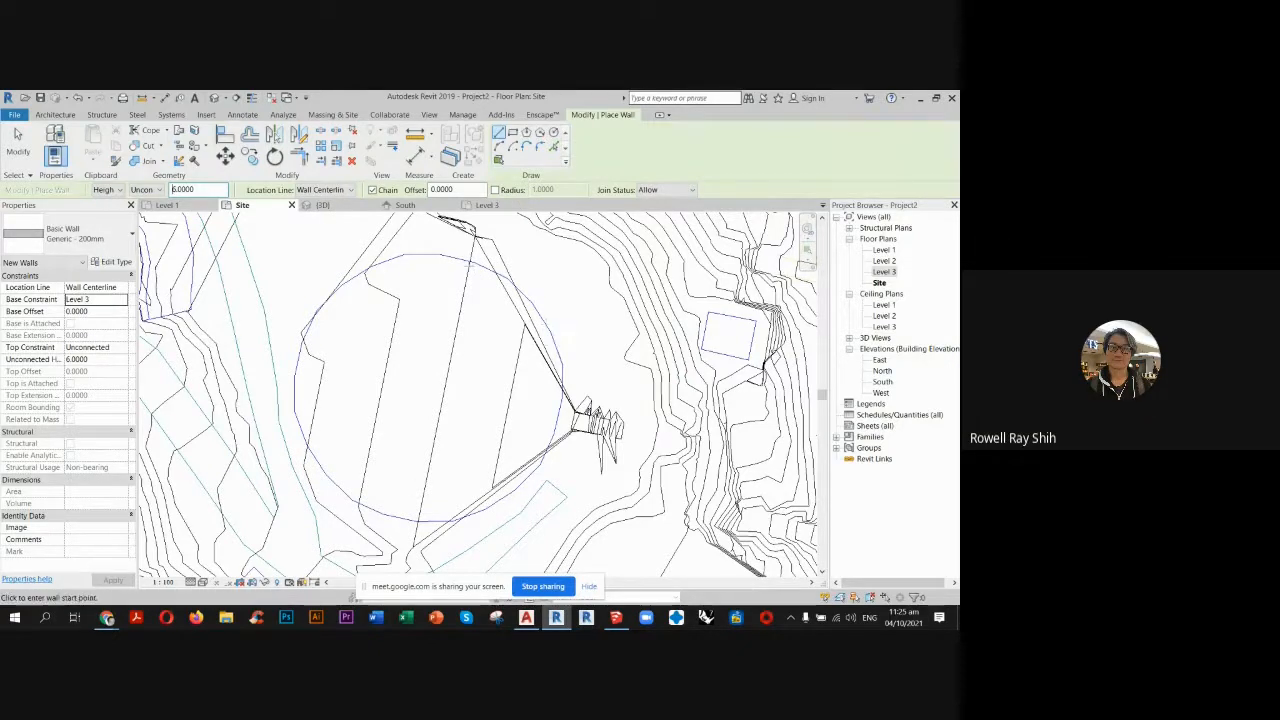
# Create walls with Pick Lines on the imported circular building outline, picking along its north and west arcs.
pyautogui.click(554, 135)
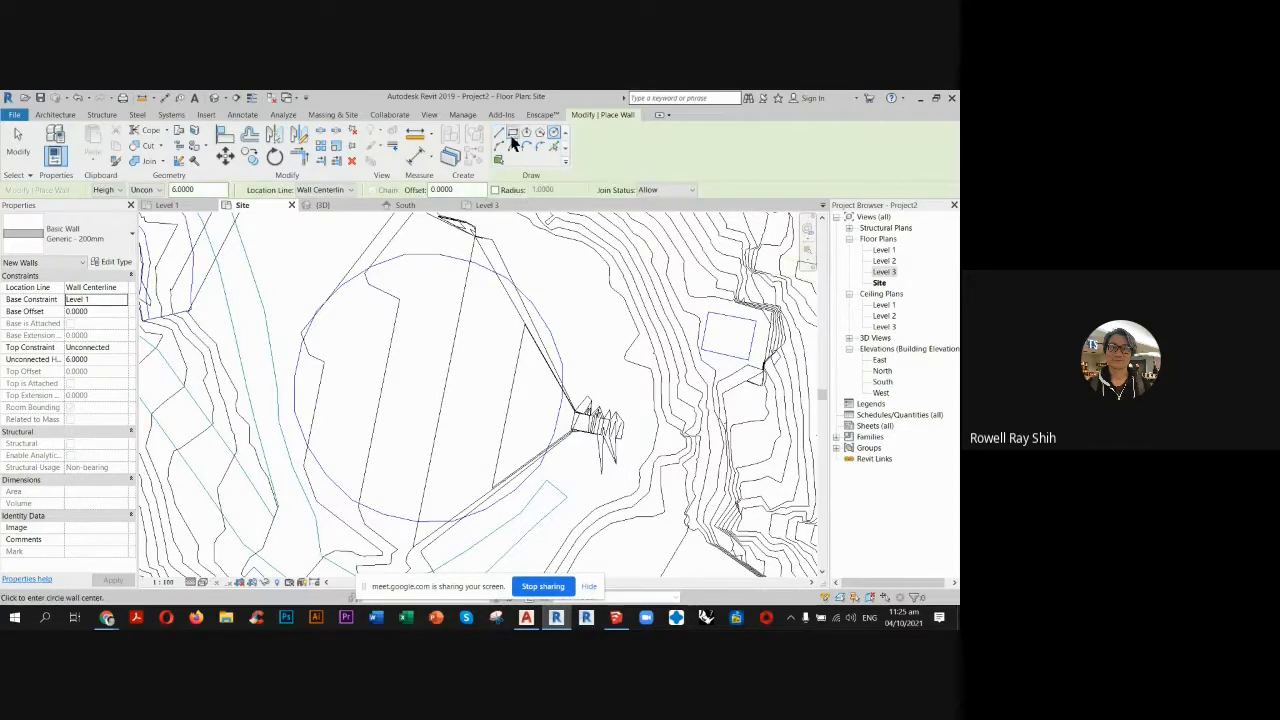
pyautogui.click(557, 147)
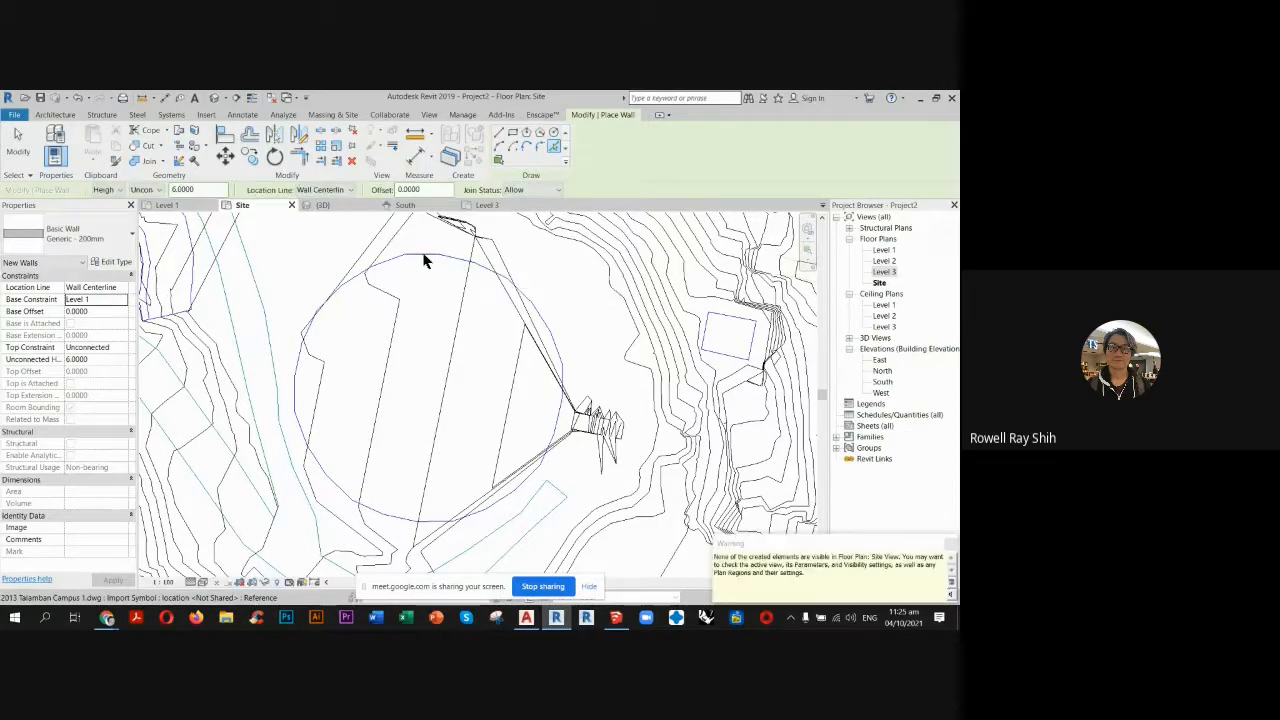
pyautogui.click(423, 254)
pyautogui.click(375, 267)
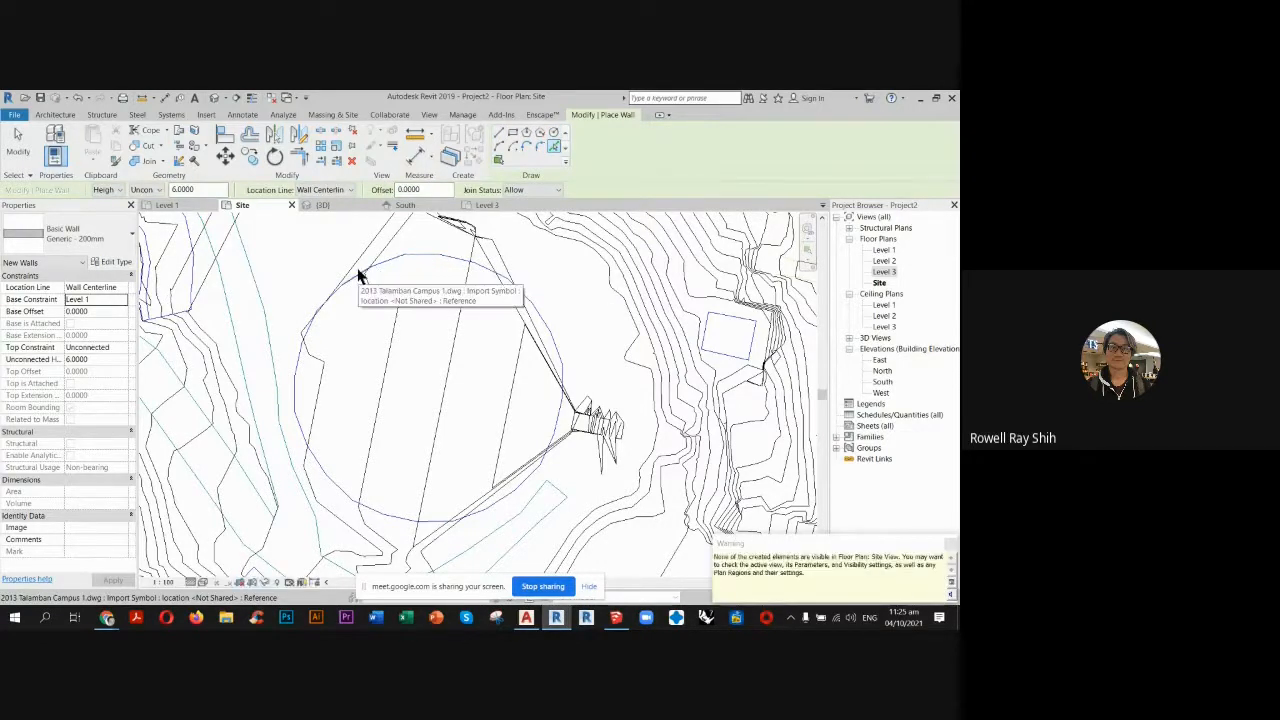
pyautogui.click(354, 275)
pyautogui.click(330, 293)
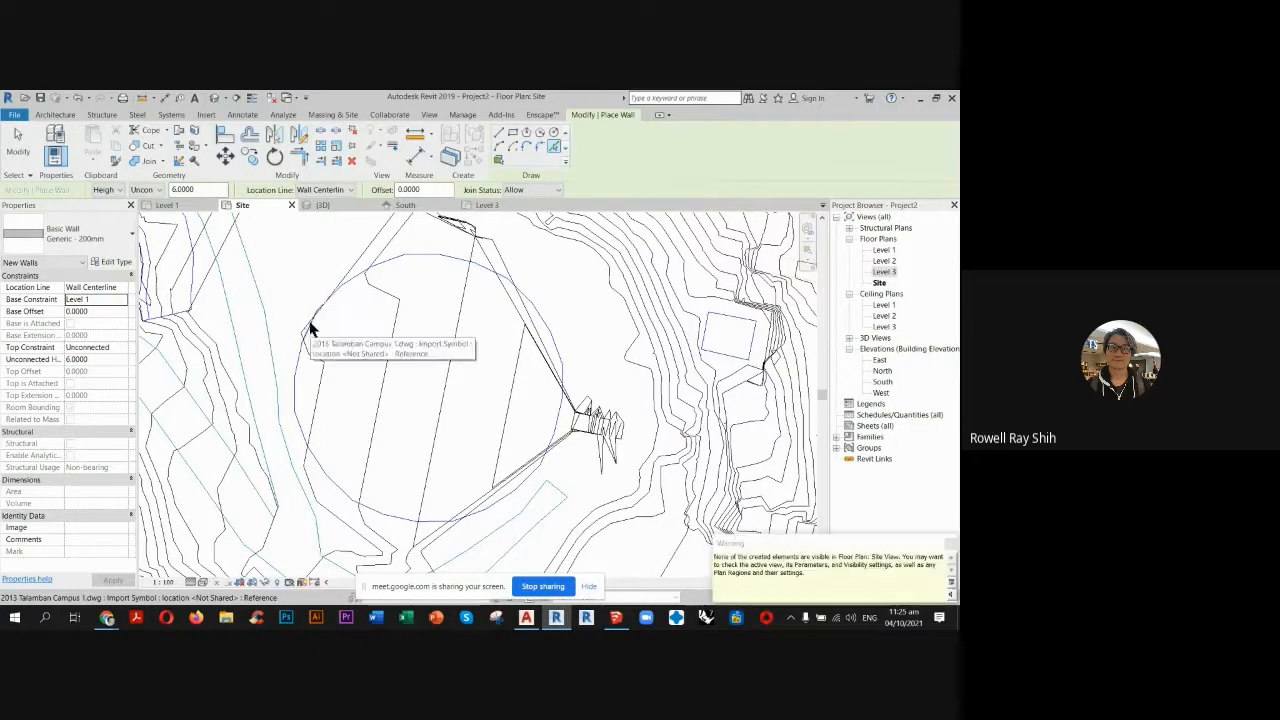
pyautogui.click(308, 322)
pyautogui.click(297, 369)
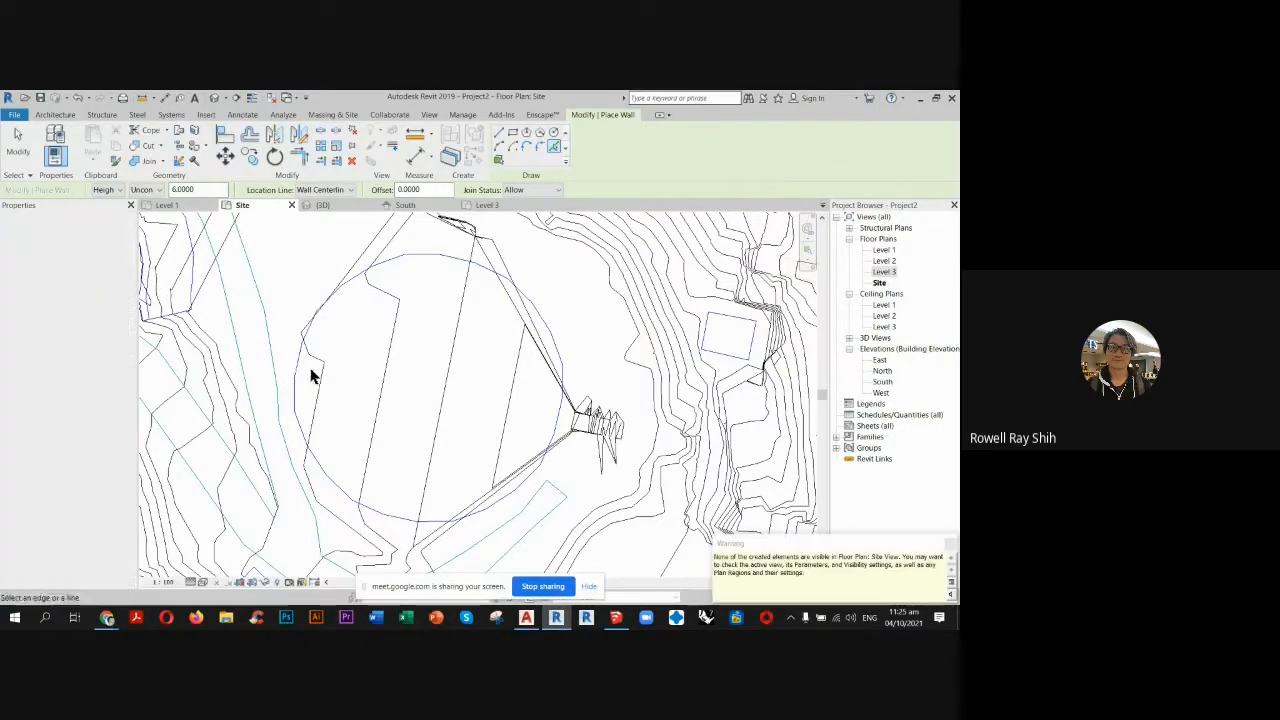
pyautogui.click(299, 427)
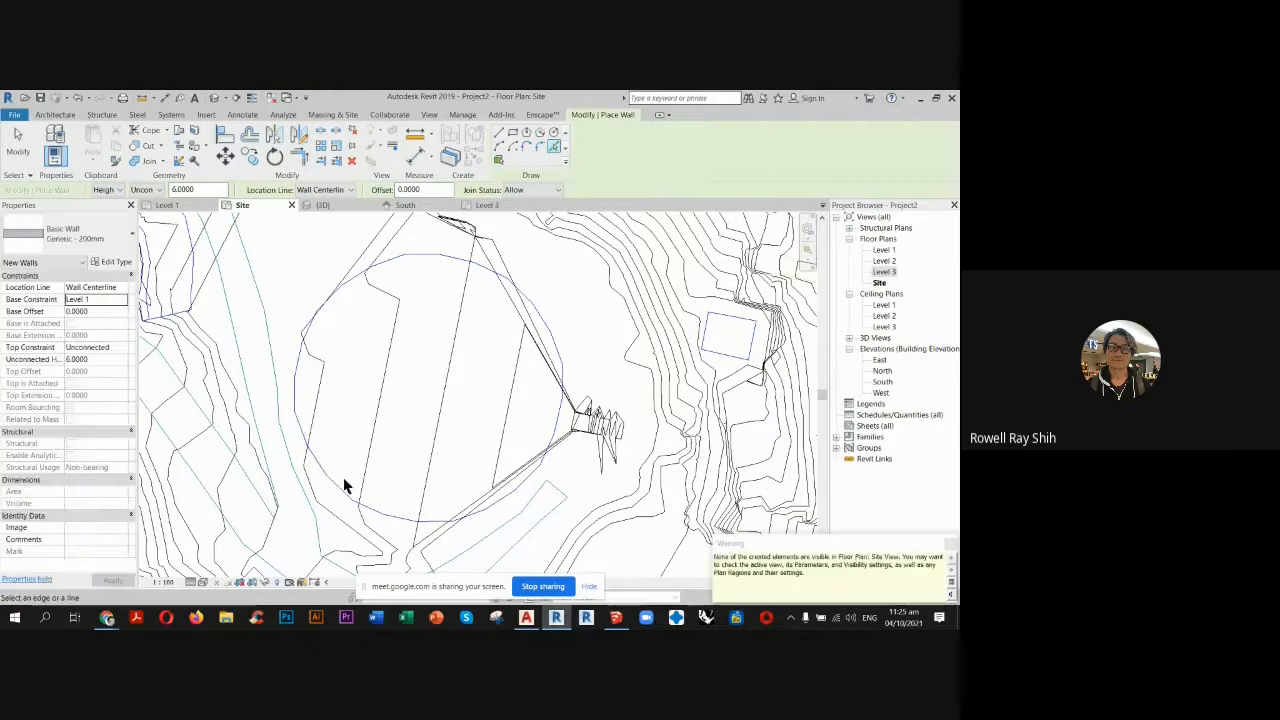
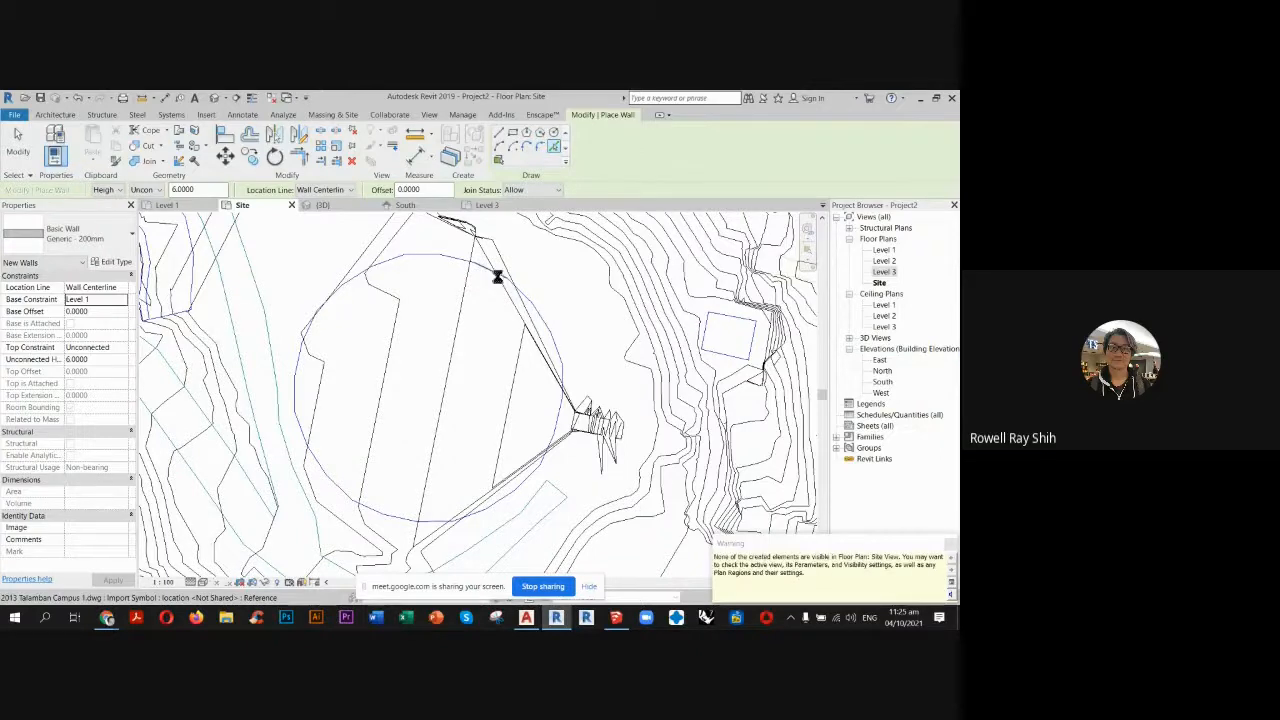
# Pick another segment on the north arc of the circular building outline for a wall and end wall placement.
pyautogui.click(447, 262)
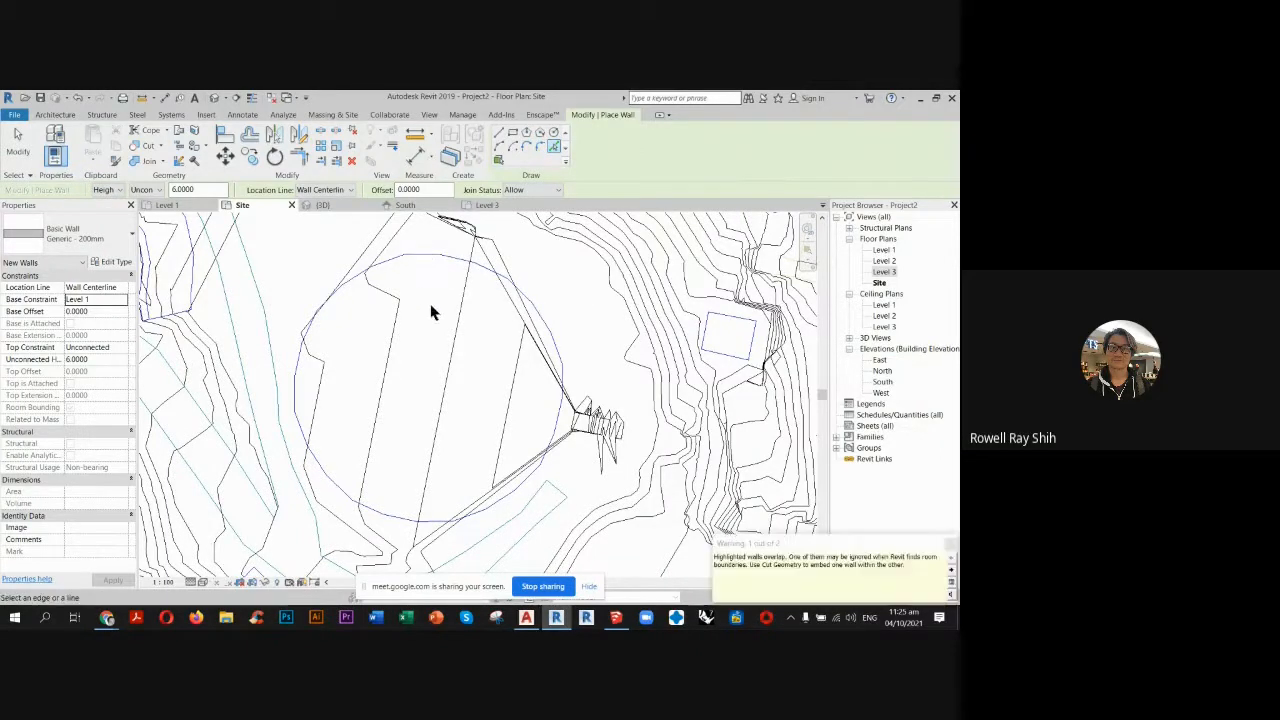
pyautogui.click(17, 140)
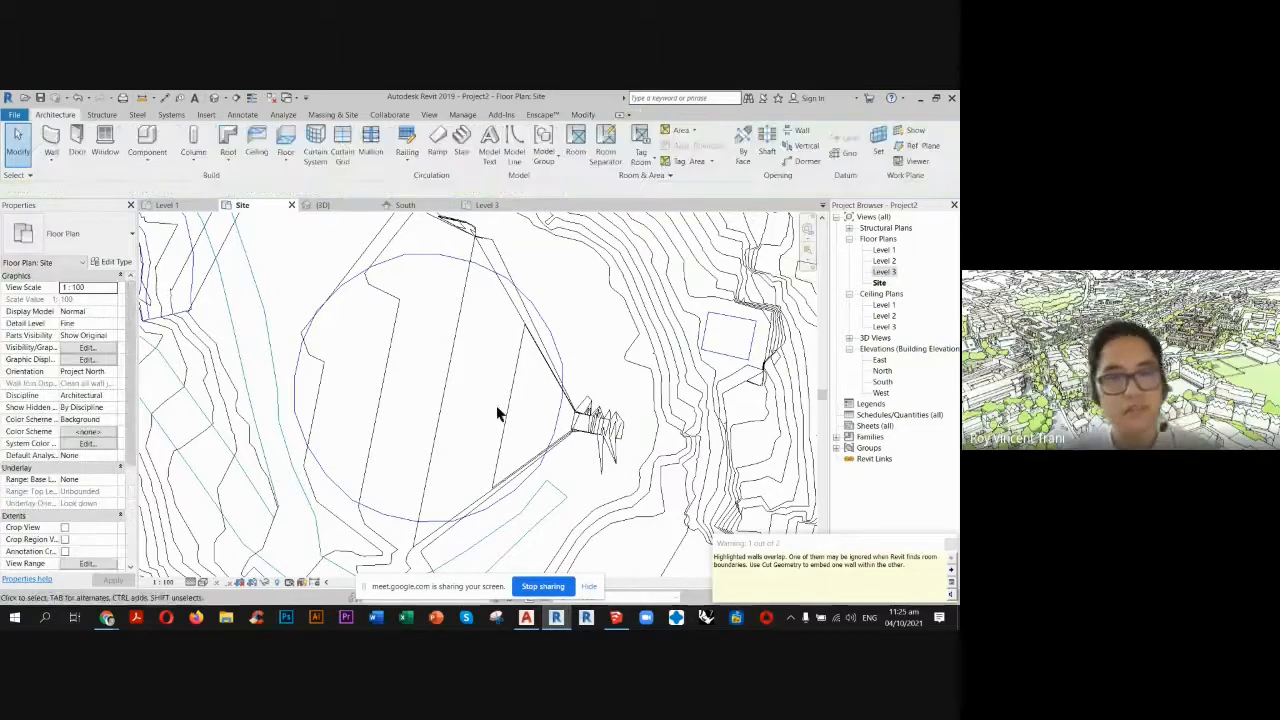
# Switch to AutoCAD, inspect the line segments at the north edge of the chapel outline, and return to Revit.
pyautogui.click(526, 618)
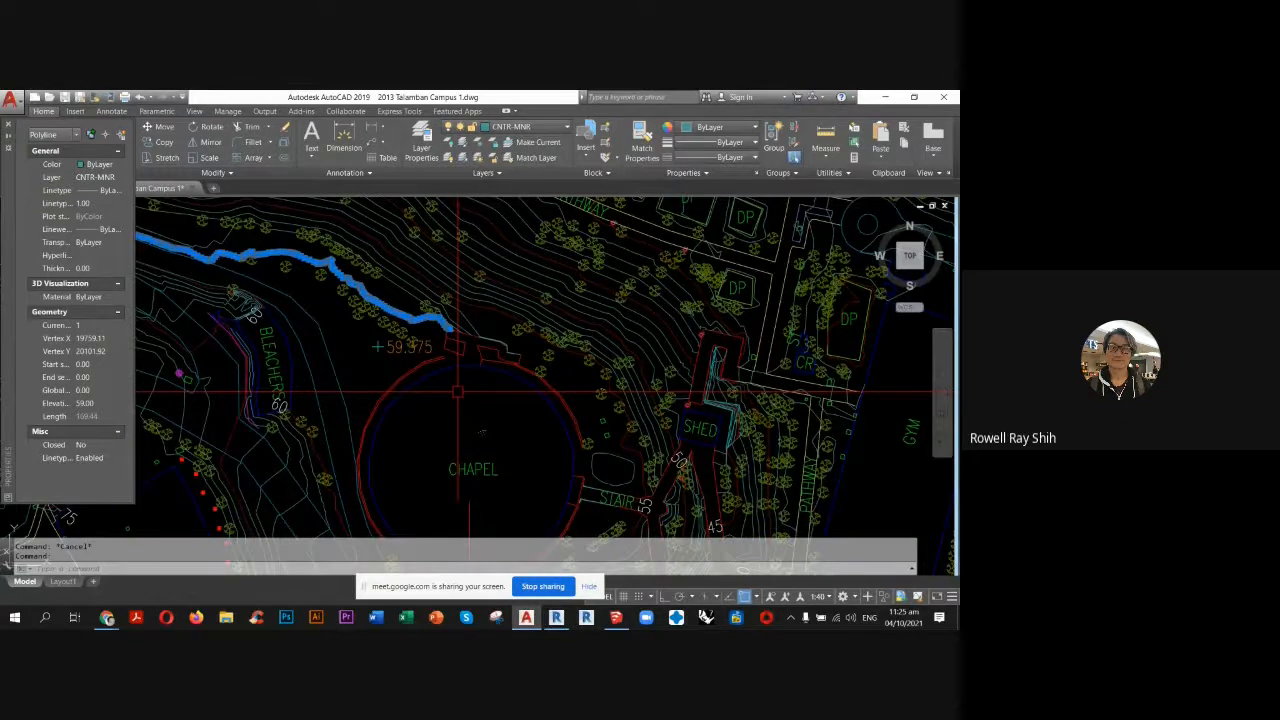
pyautogui.scroll(6, 458, 389)
pyautogui.click(452, 278)
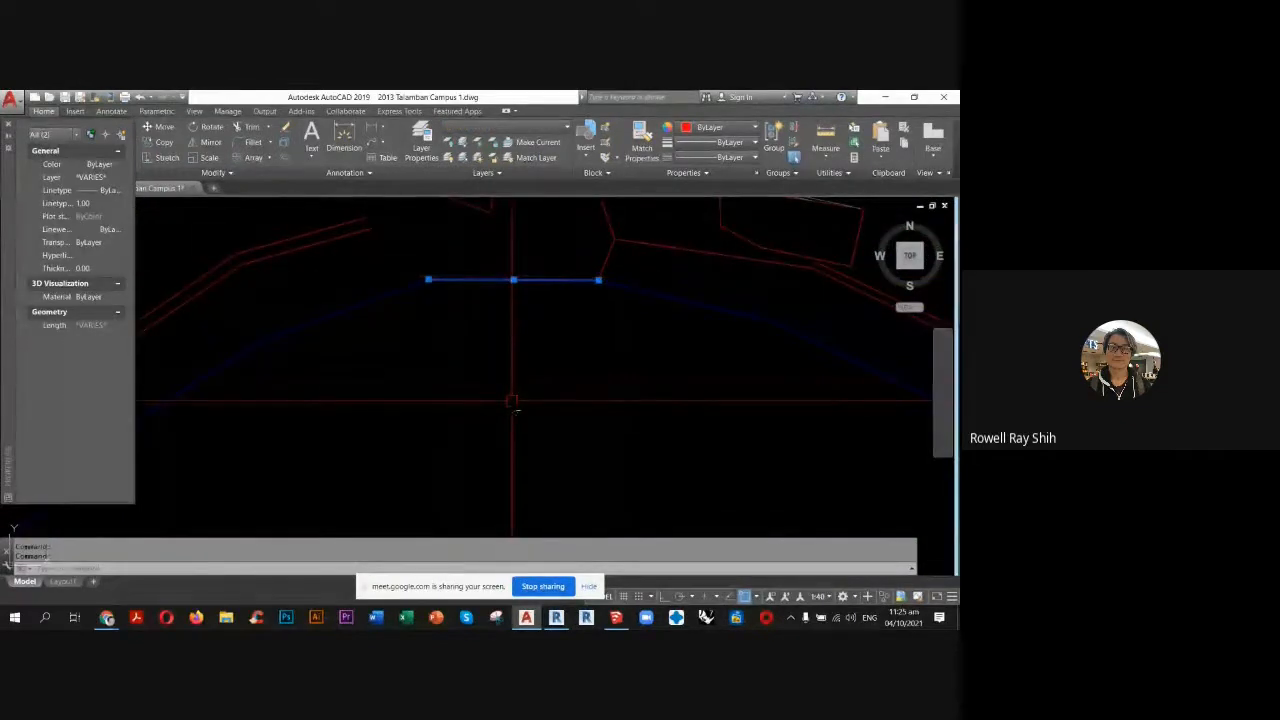
pyautogui.press('Delete')
pyautogui.press('Escape')
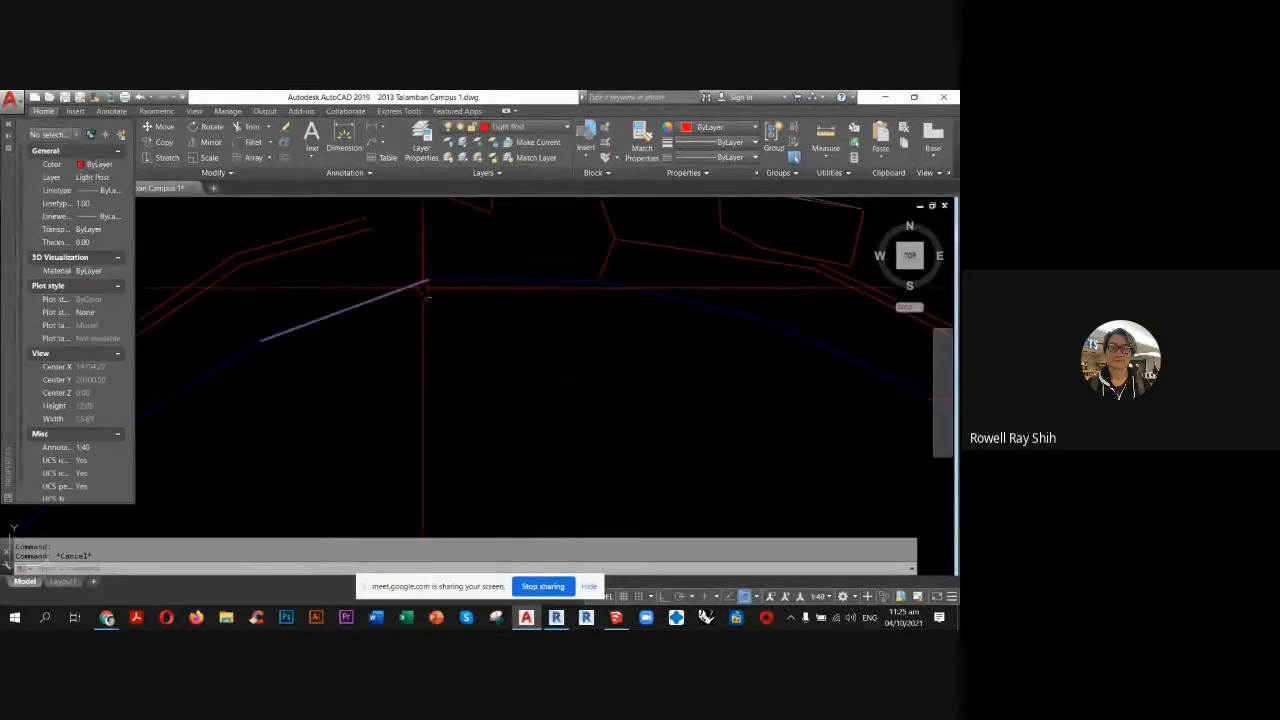
pyautogui.click(556, 617)
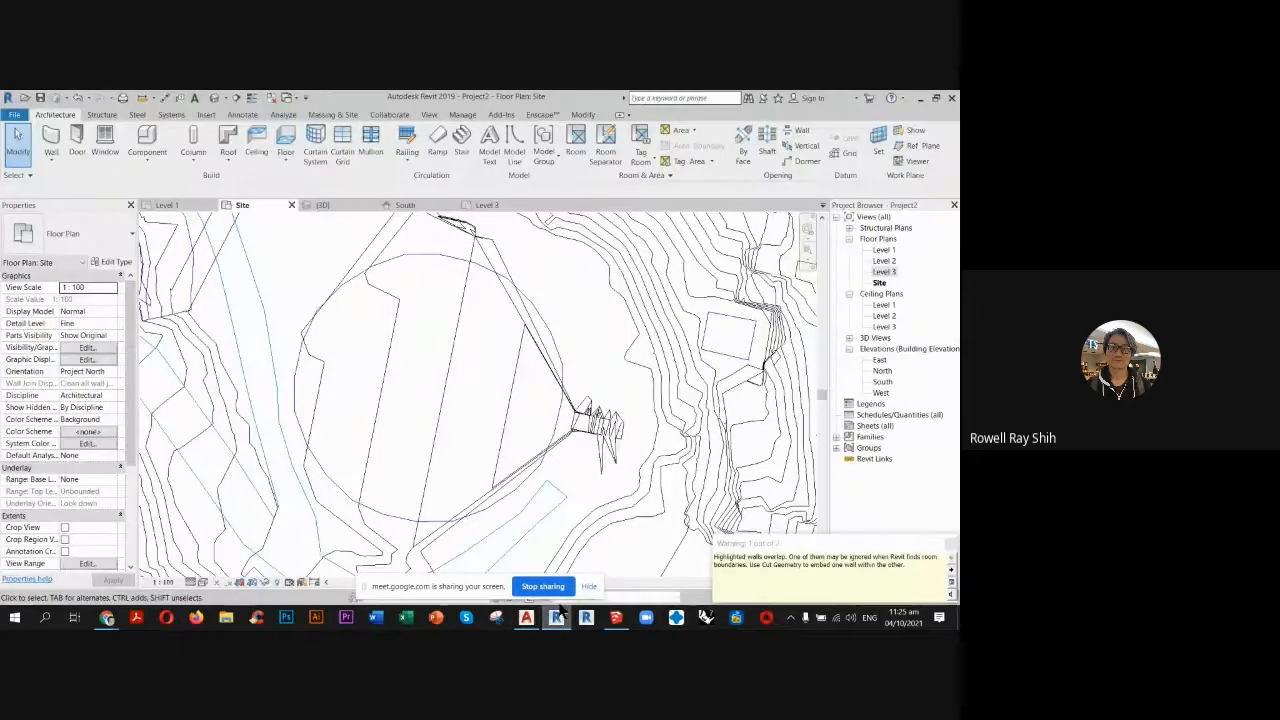
# Open the 3D view and examine the circular building's walls from below the terrain.
pyautogui.click(335, 205)
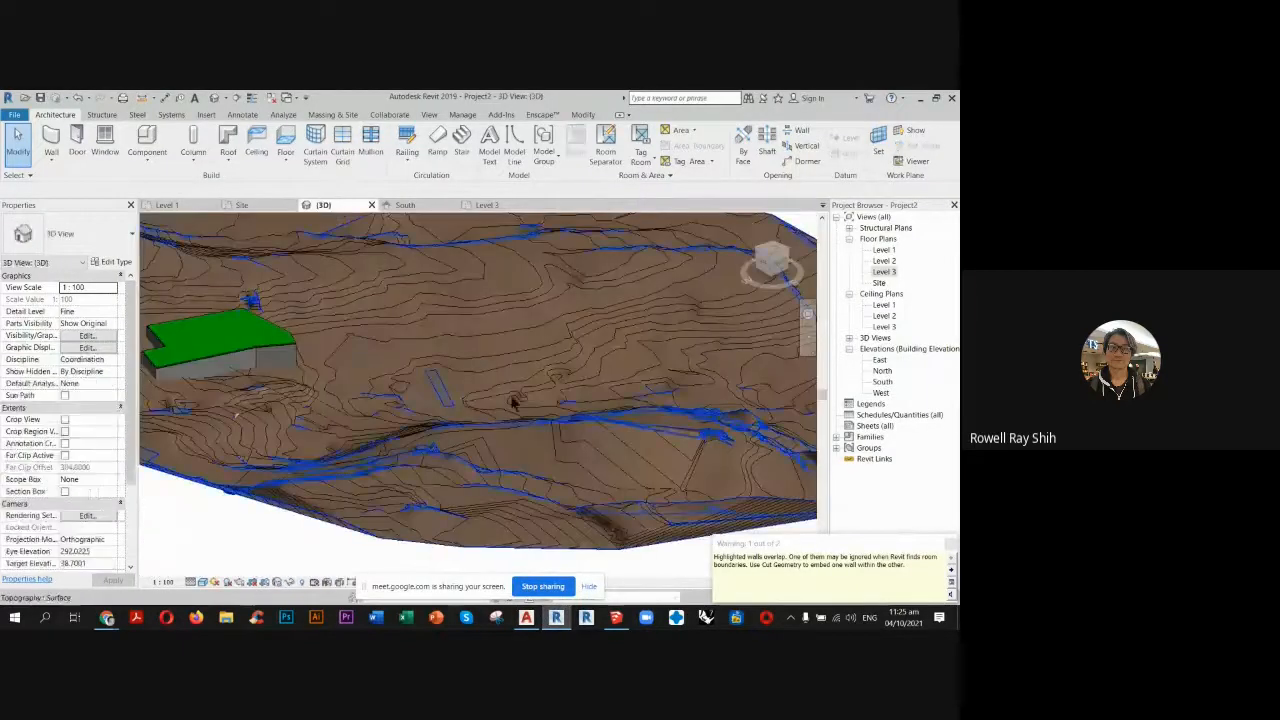
pyautogui.scroll(-2, 391, 377)
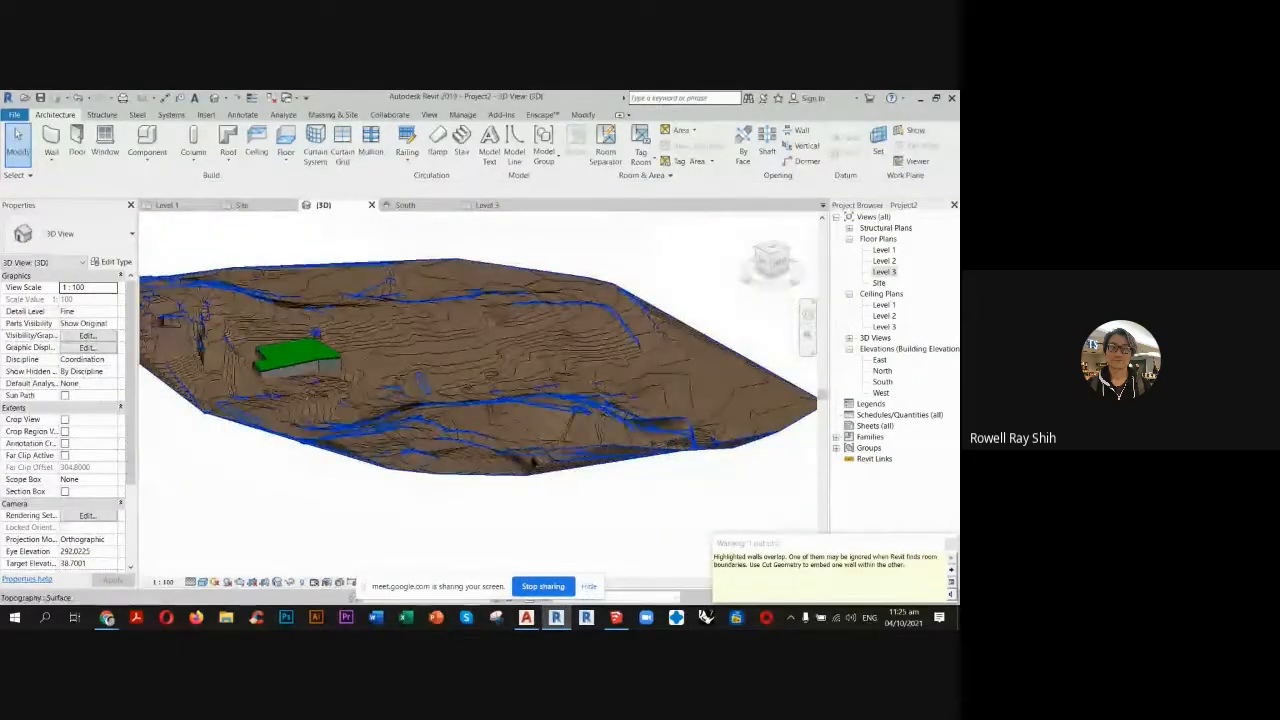
pyautogui.keyDown('shift'); pyautogui.moveTo(551, 486); pyautogui.dragTo(535, 421, button='middle'); pyautogui.keyUp('shift')
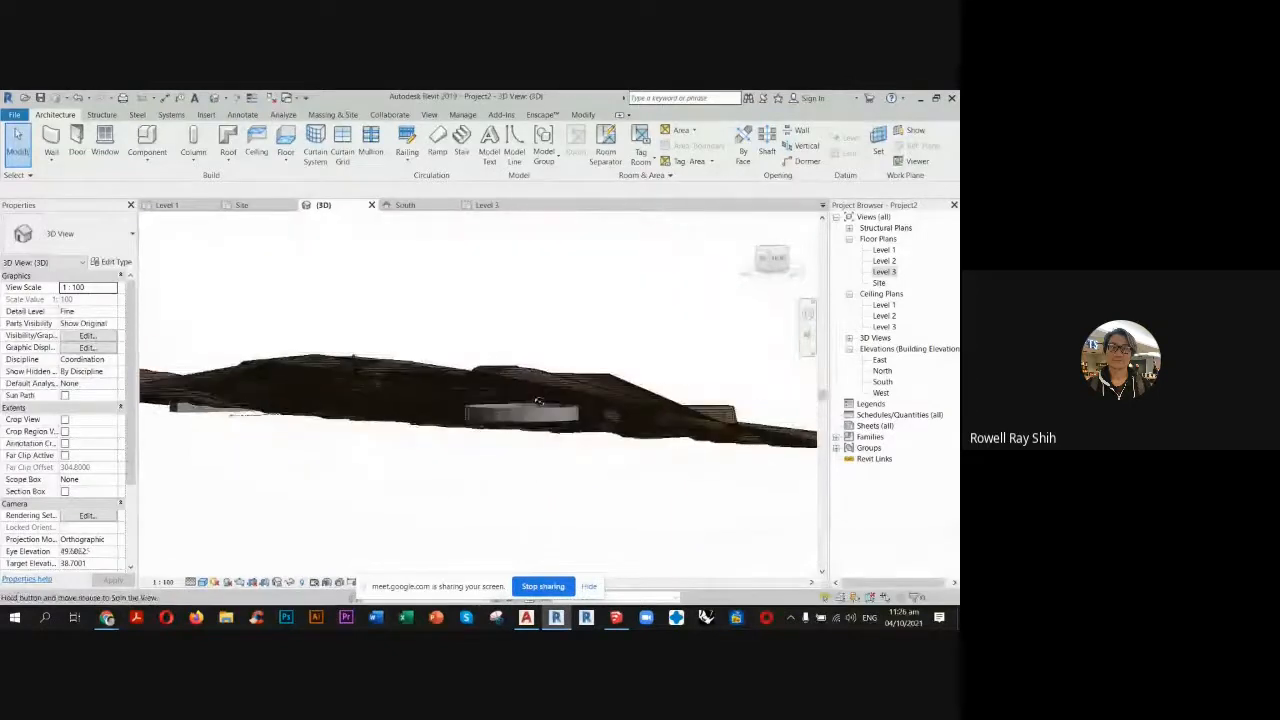
pyautogui.scroll(3, 535, 420)
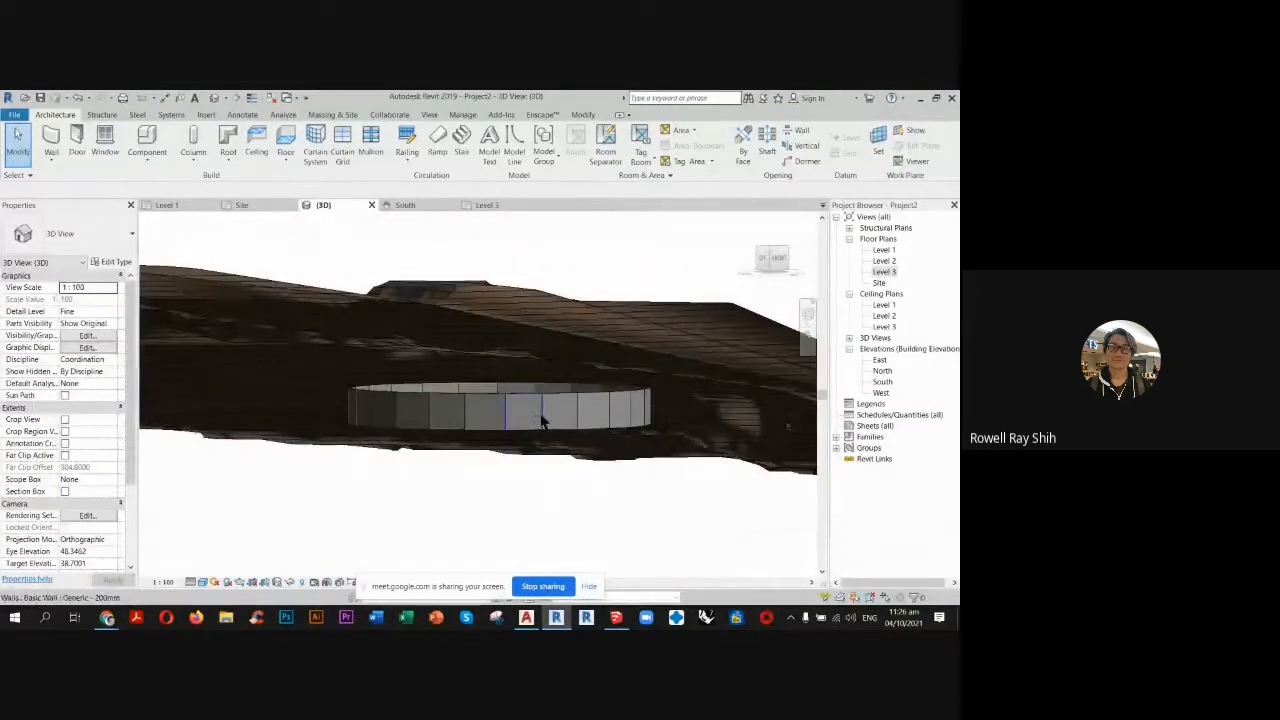
# Try to set the base constraint of the circular building's chain of walls to Level 3.
pyautogui.click(541, 421)
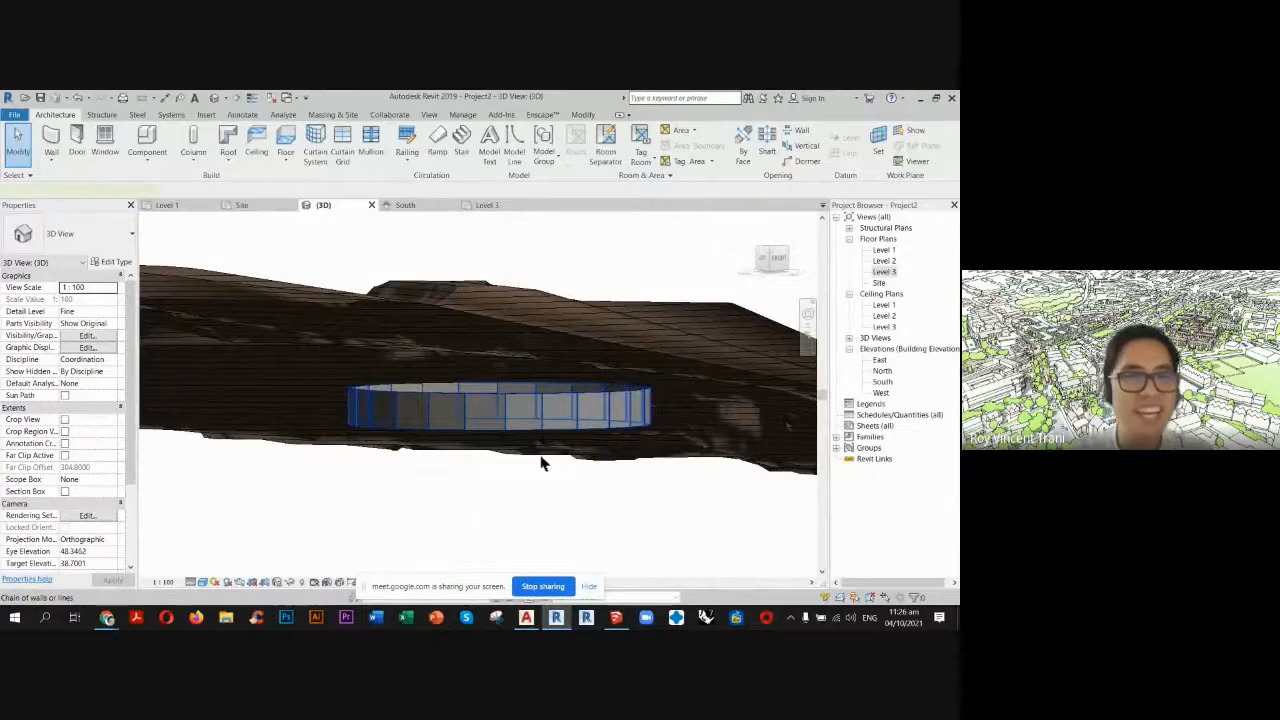
pyautogui.click(541, 460)
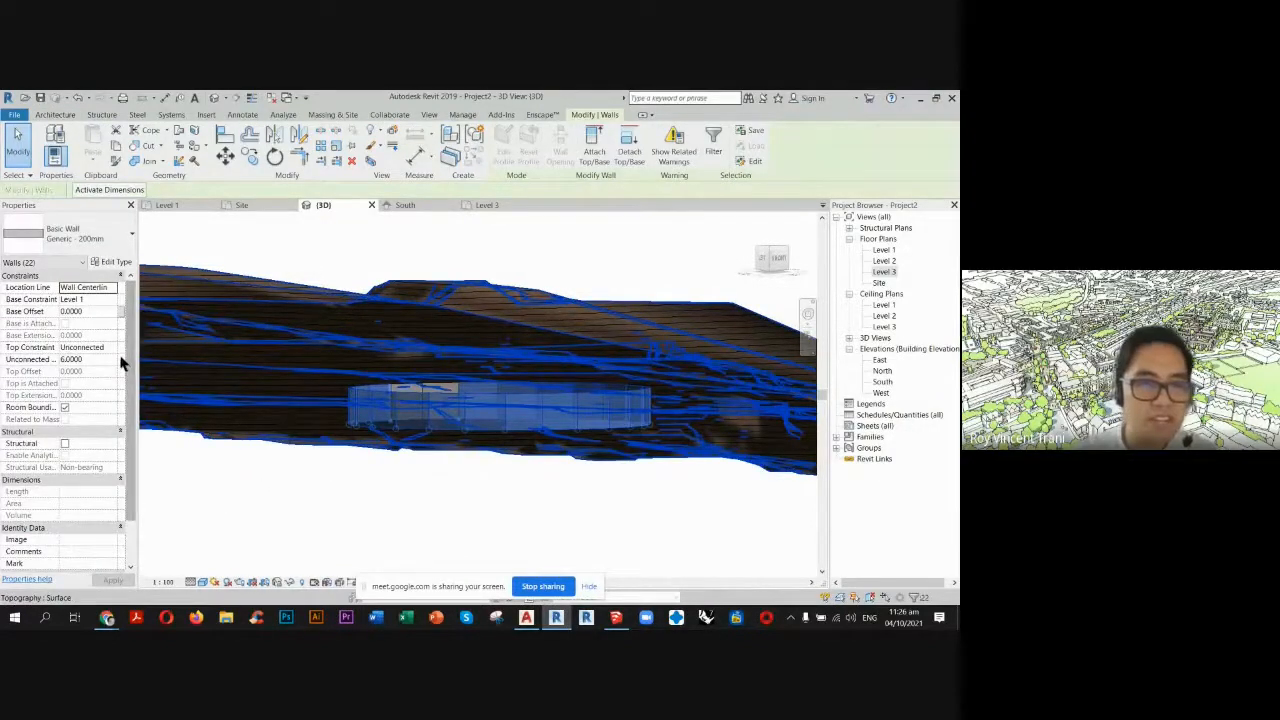
pyautogui.click(110, 303)
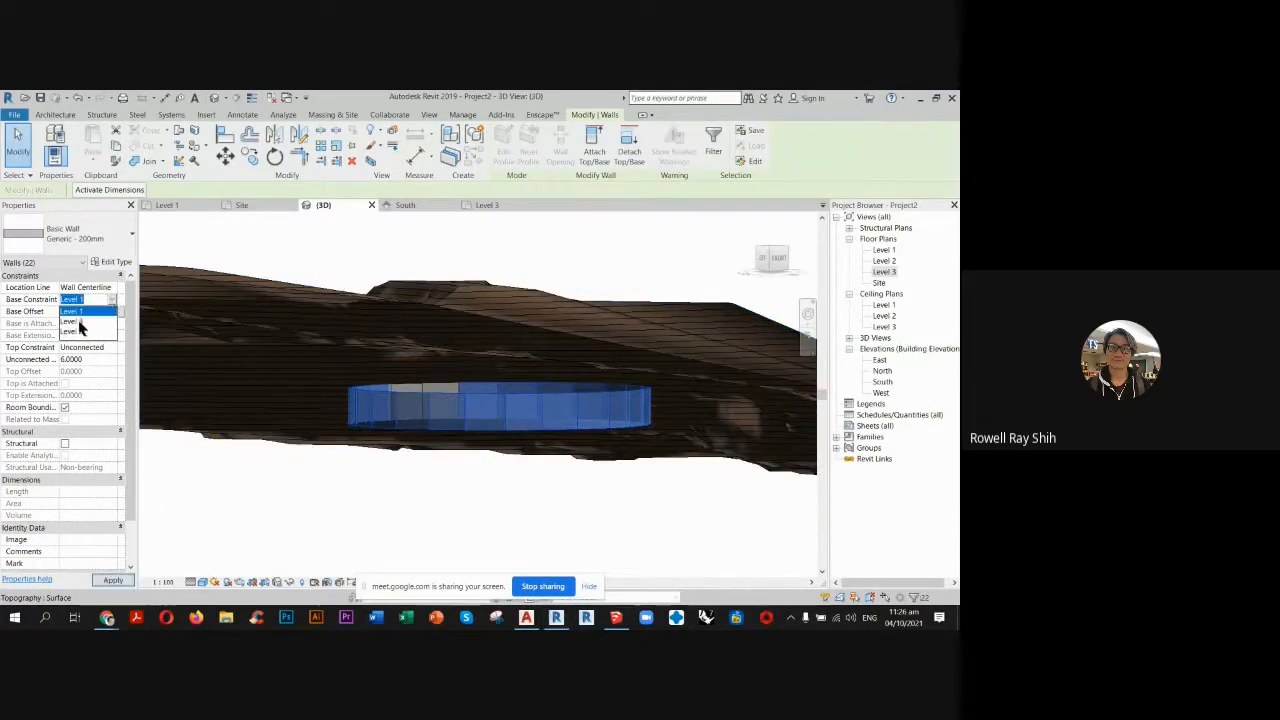
pyautogui.click(80, 330)
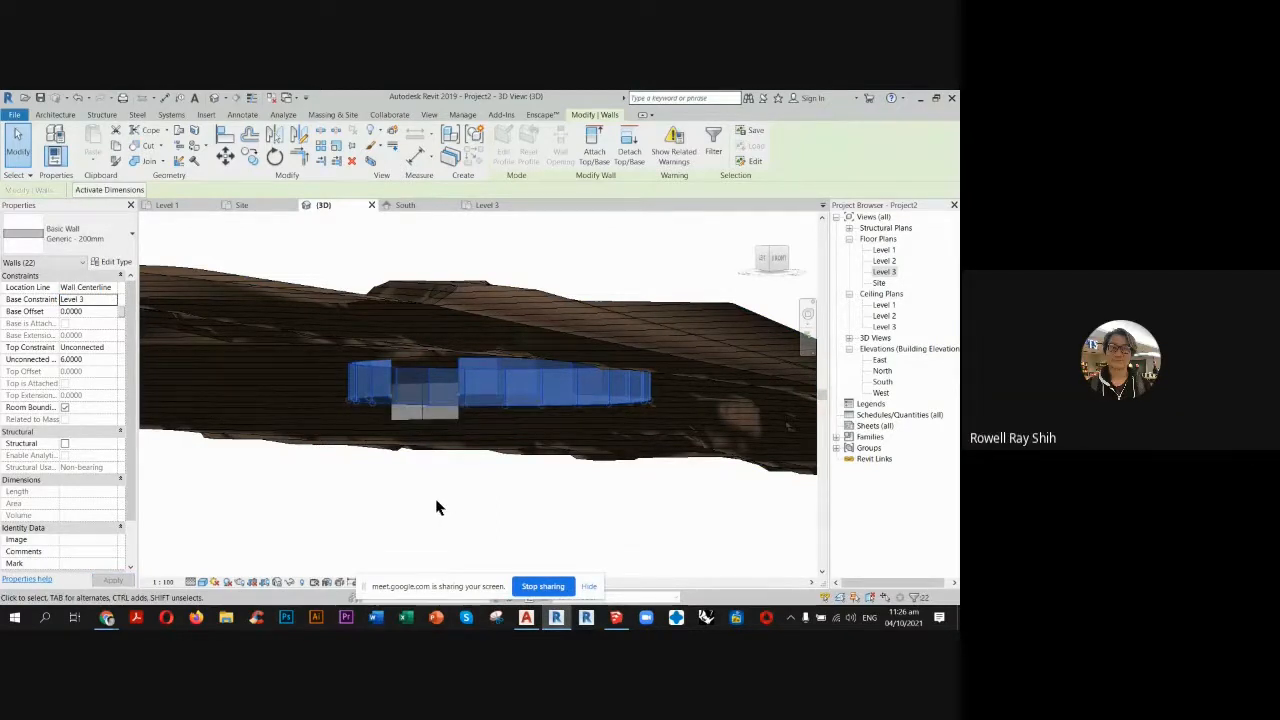
pyautogui.click(457, 477)
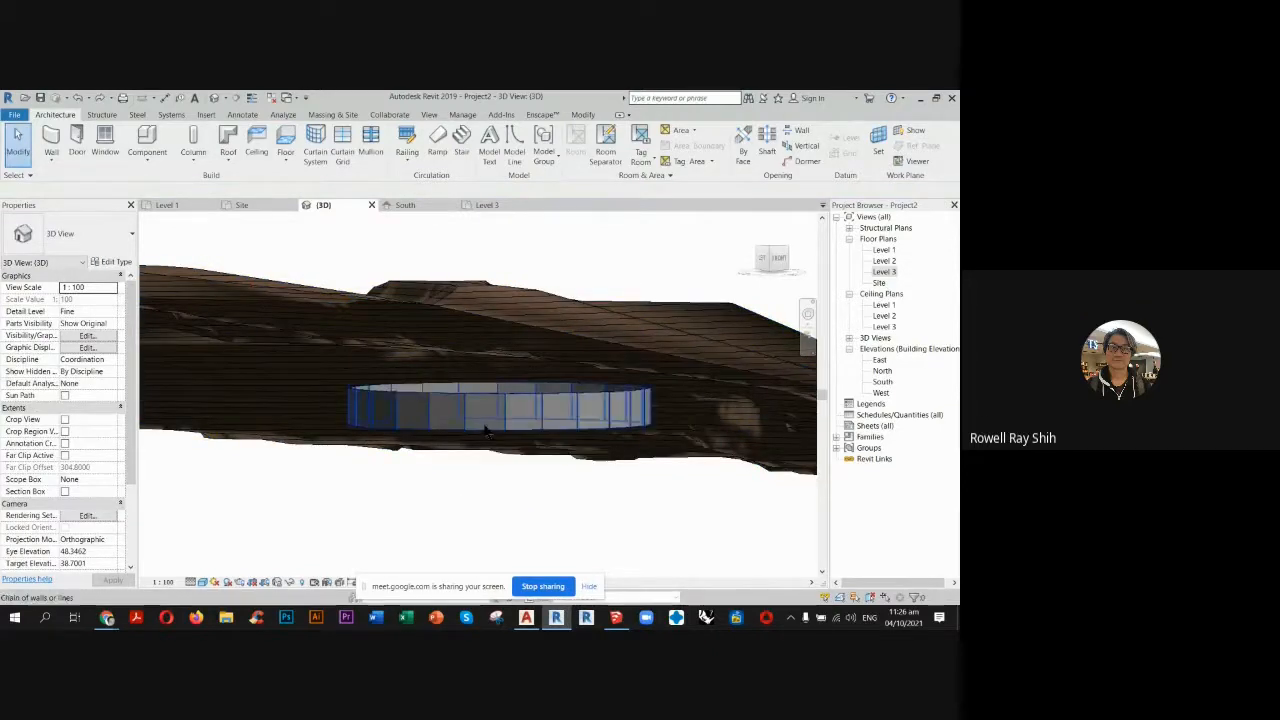
# Select the circular building's chain of walls and set their base constraint to Level 3, keeping the top constraint unconnected.
pyautogui.click(486, 428)
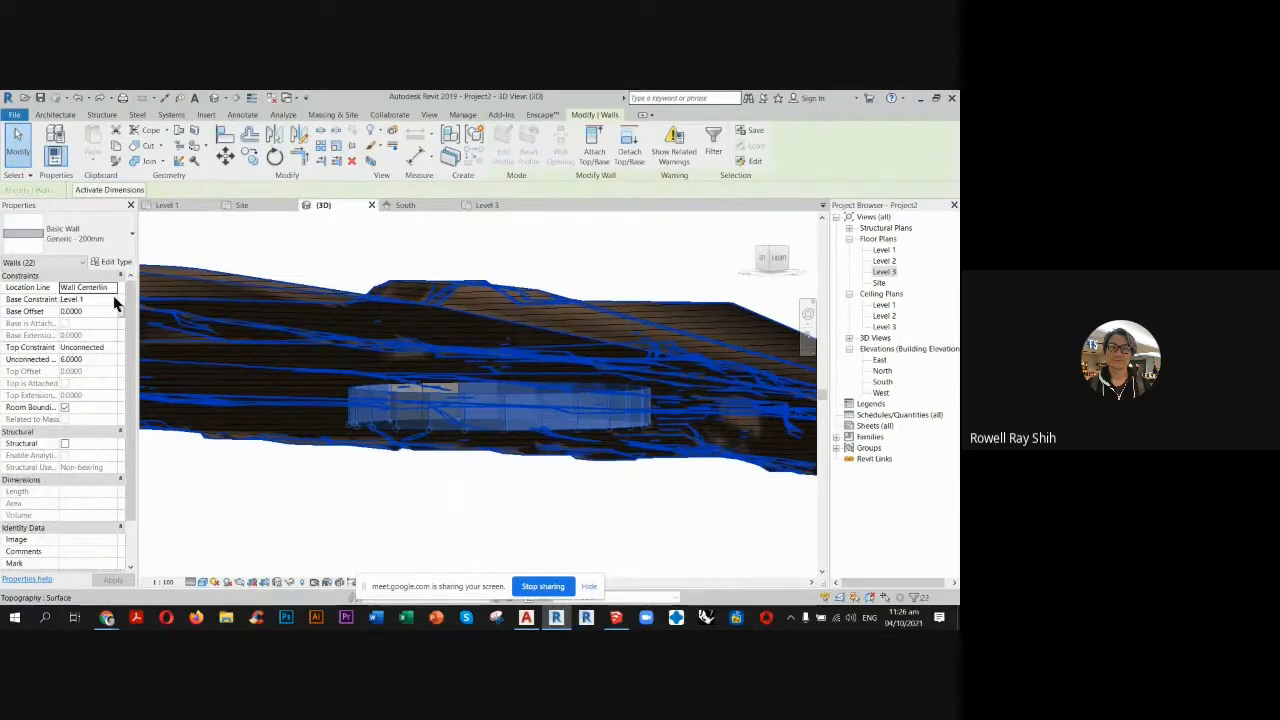
pyautogui.click(113, 300)
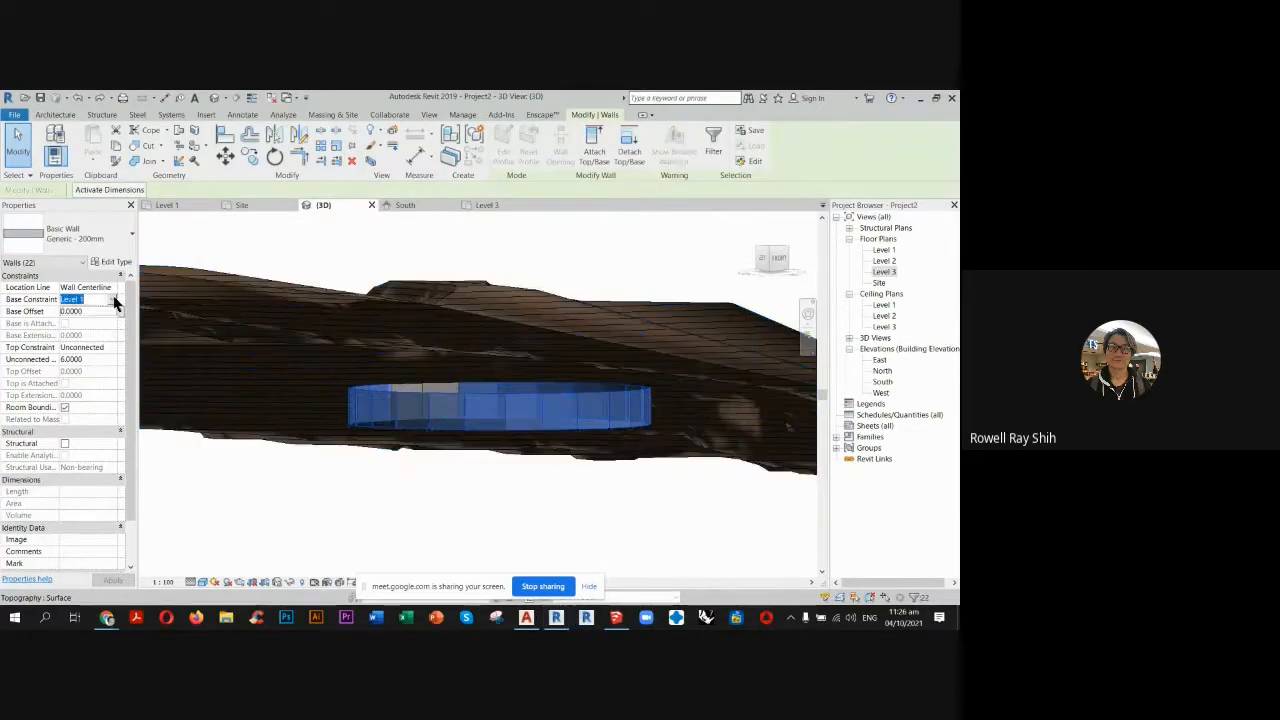
pyautogui.click(112, 300)
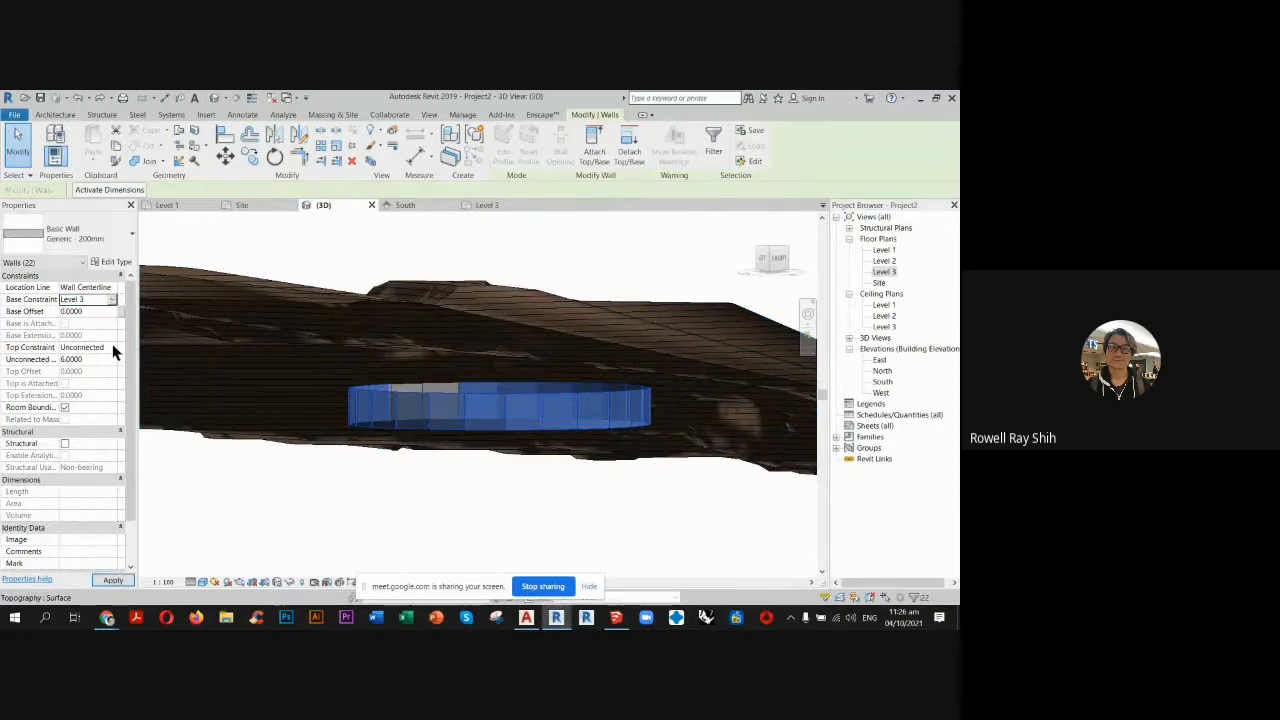
pyautogui.click(113, 348)
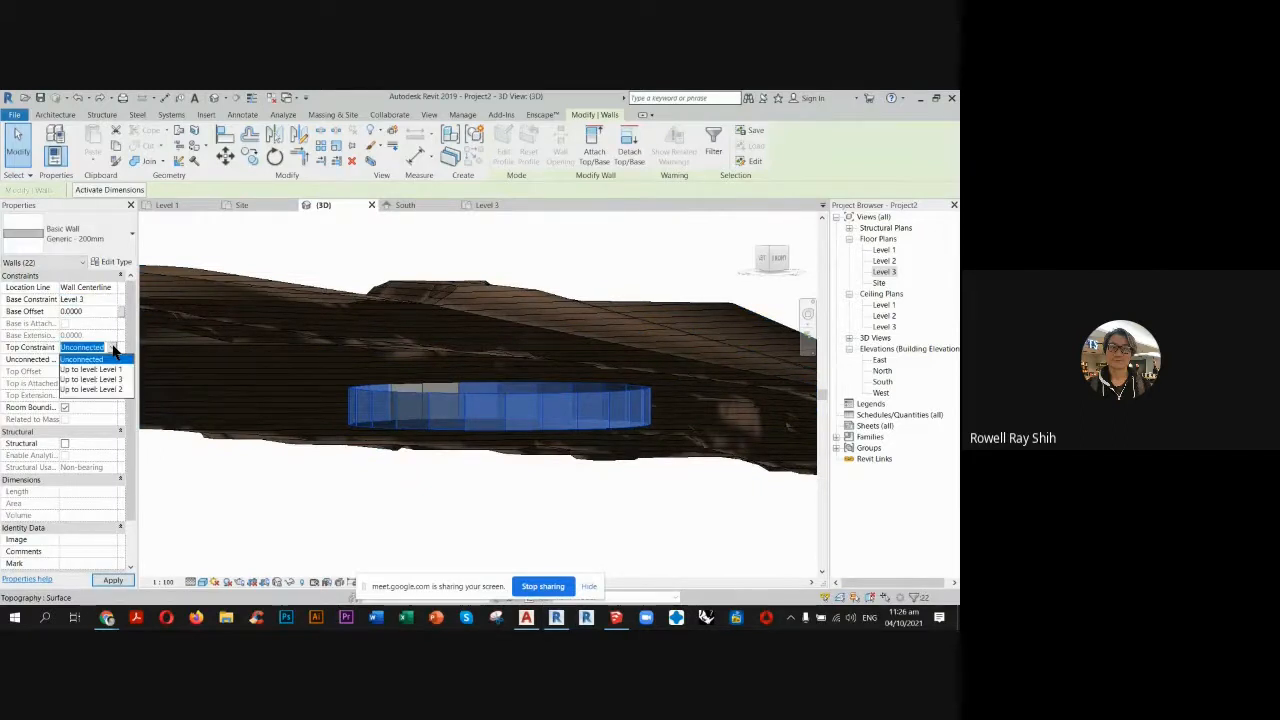
pyautogui.click(113, 349)
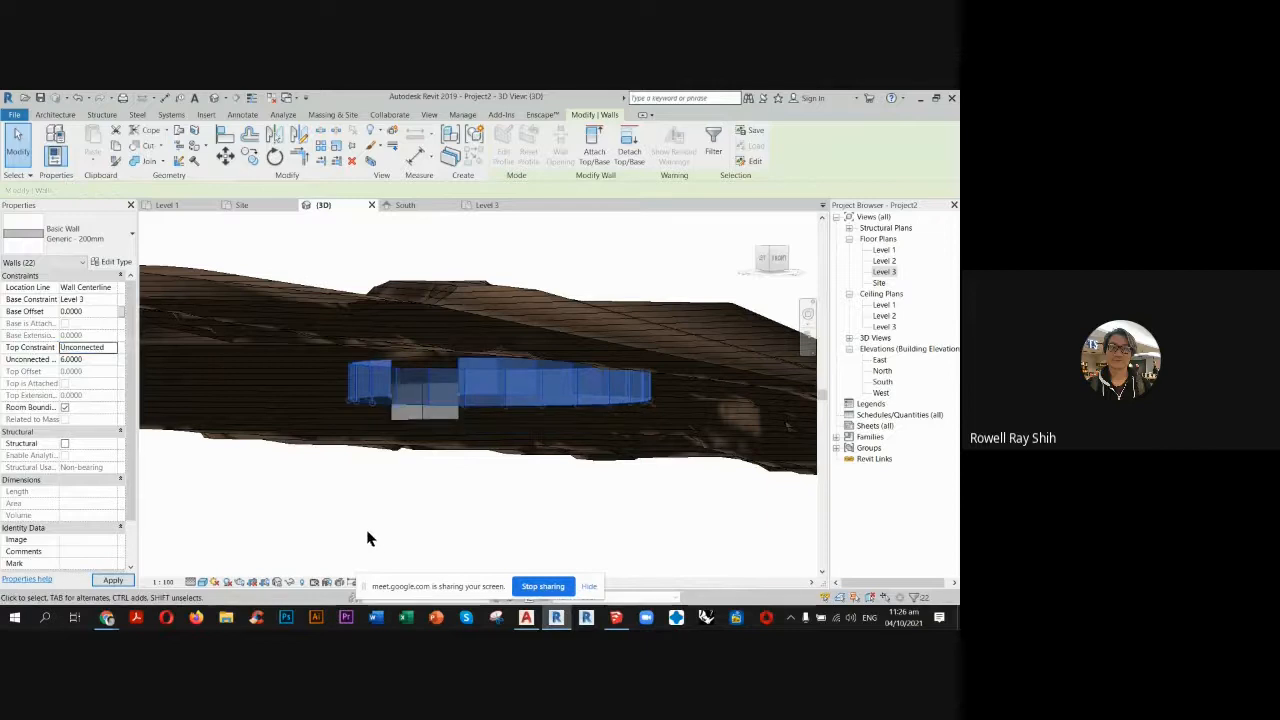
pyautogui.keyDown('shift'); pyautogui.moveTo(450, 492); pyautogui.dragTo(418, 534, button='middle'); pyautogui.keyUp('shift')
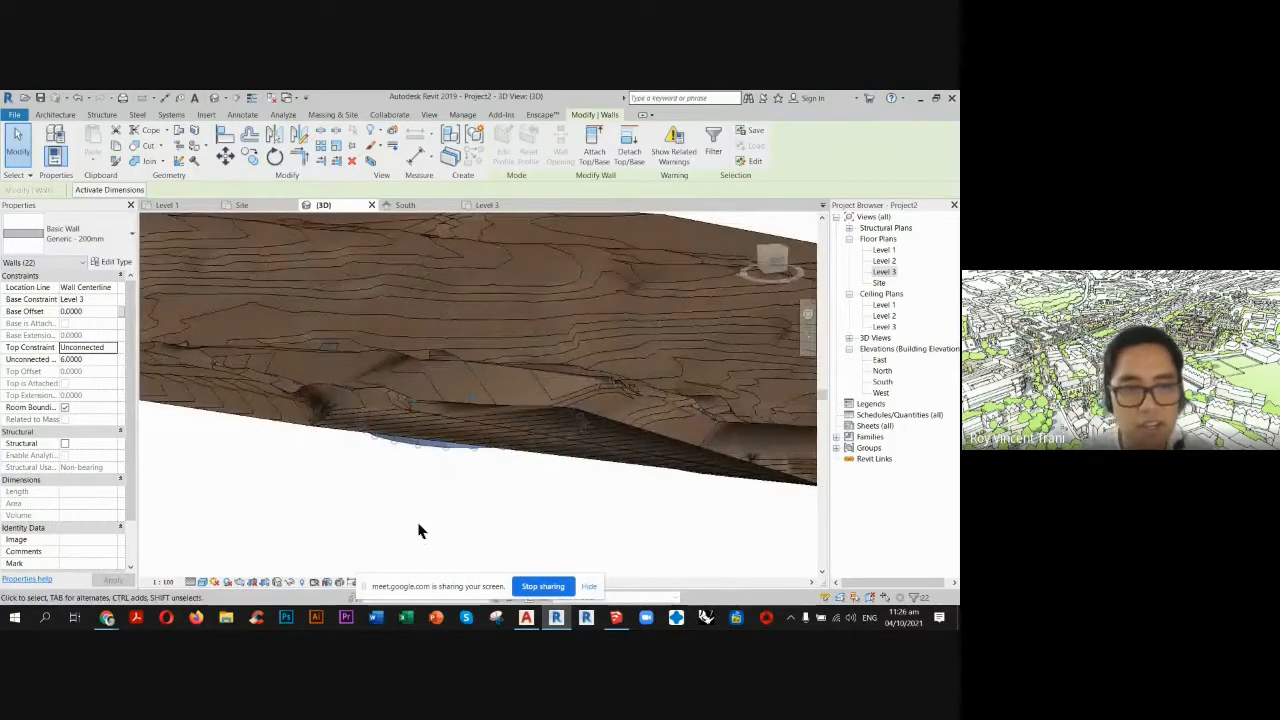
# Switch to AutoCAD, examine the elevations marked around the chapel outline, and return to Revit.
pyautogui.click(522, 620)
pyautogui.scroll(-10, 438, 304)
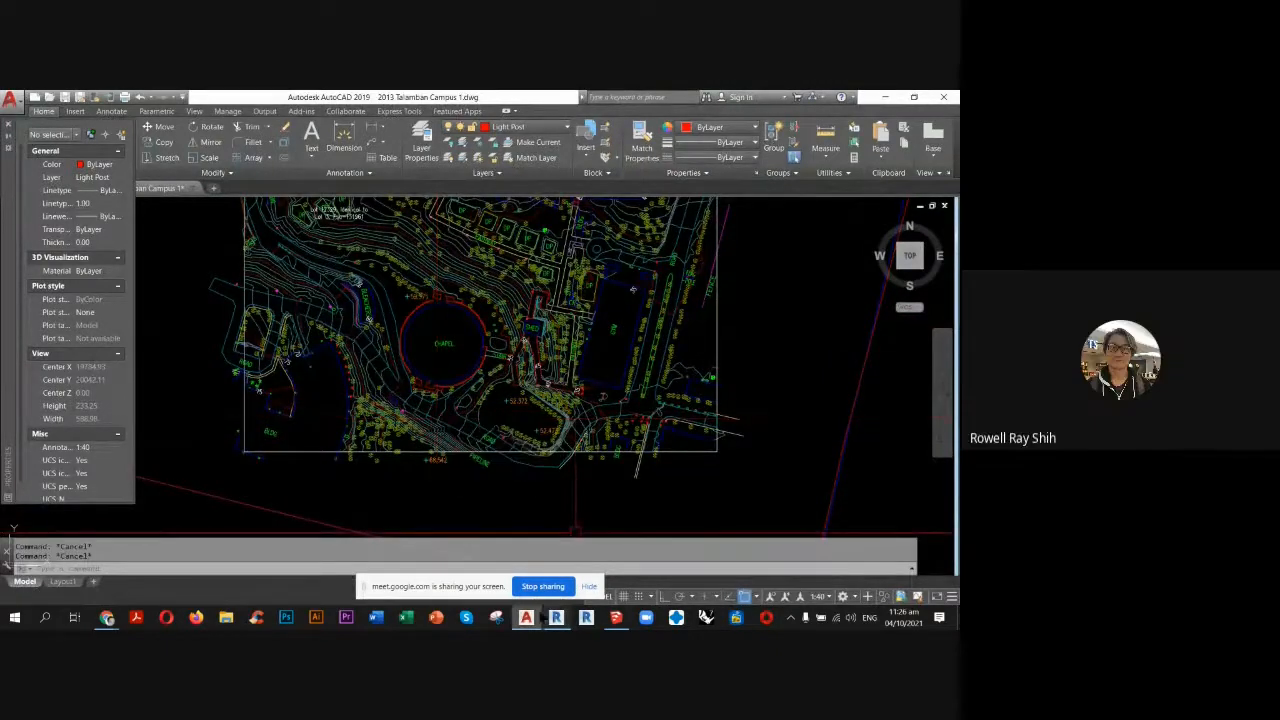
pyautogui.scroll(4, 412, 317)
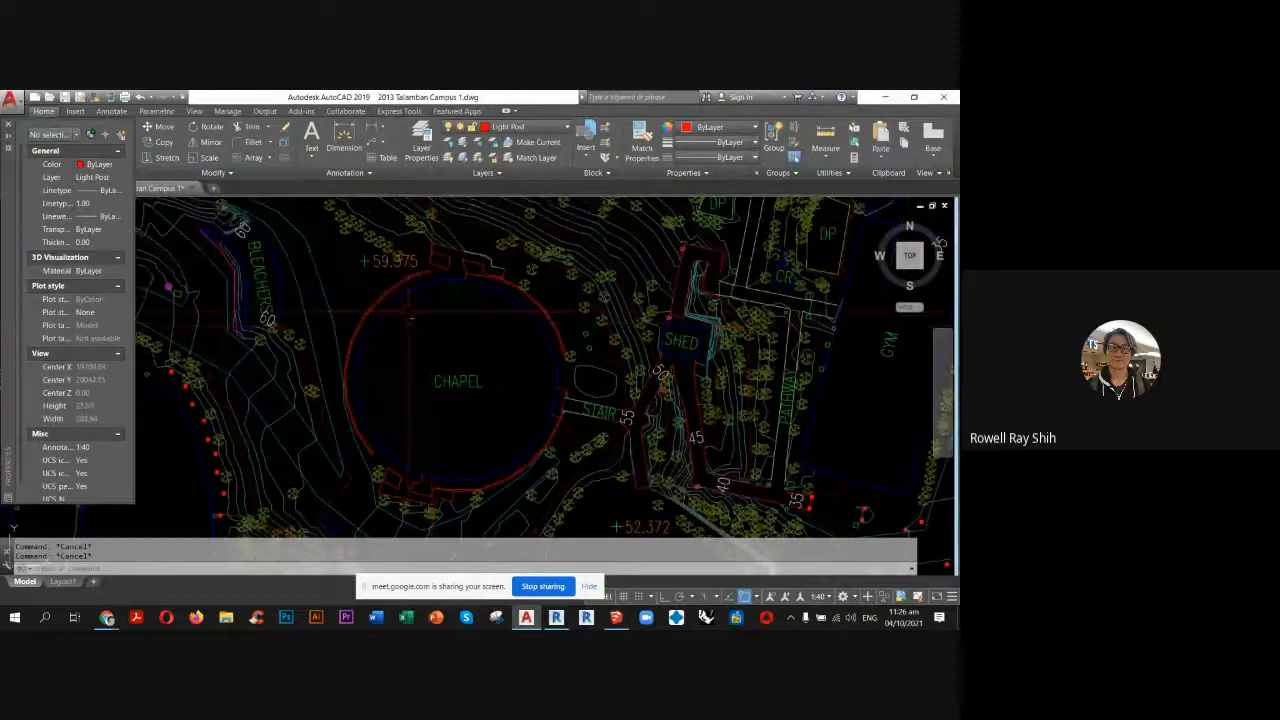
pyautogui.click(403, 297)
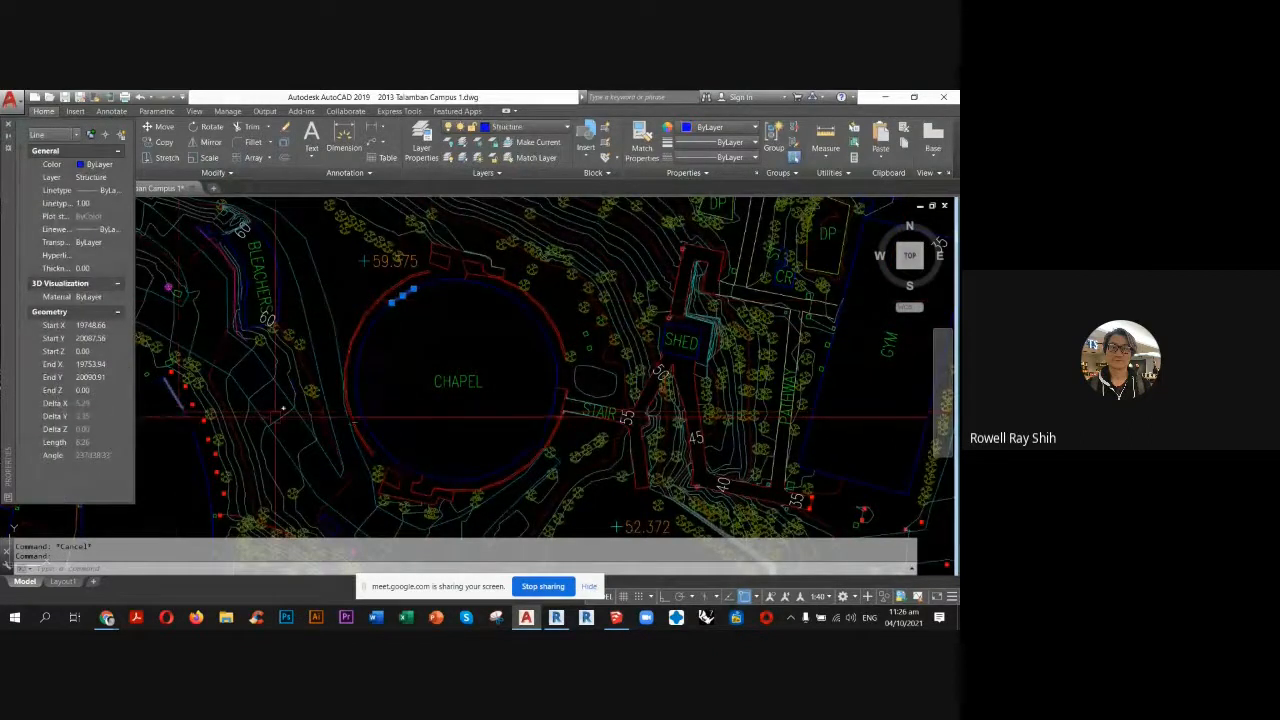
pyautogui.press('Escape')
pyautogui.press('Escape')
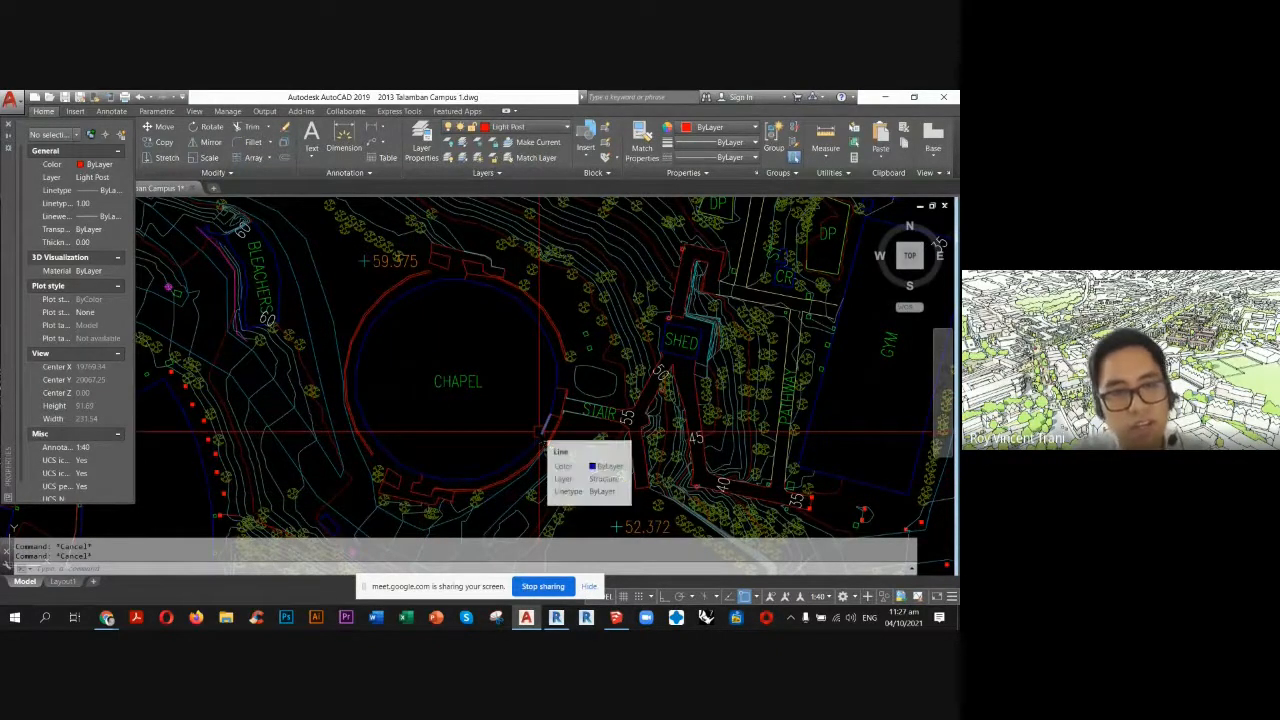
pyautogui.click(556, 618)
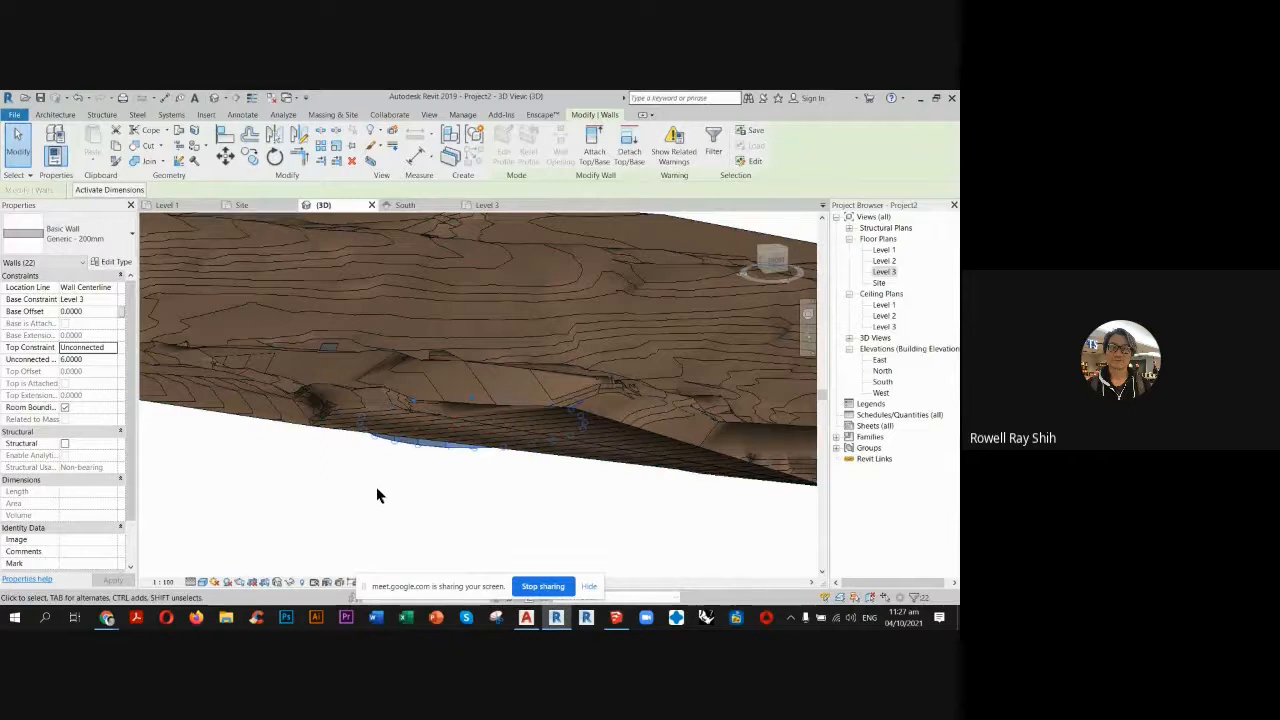
# Set the elevation of Level 3 to 60 in the South elevation.
pyautogui.keyDown('shift'); pyautogui.moveTo(371, 489); pyautogui.dragTo(391, 467, button='middle'); pyautogui.keyUp('shift')
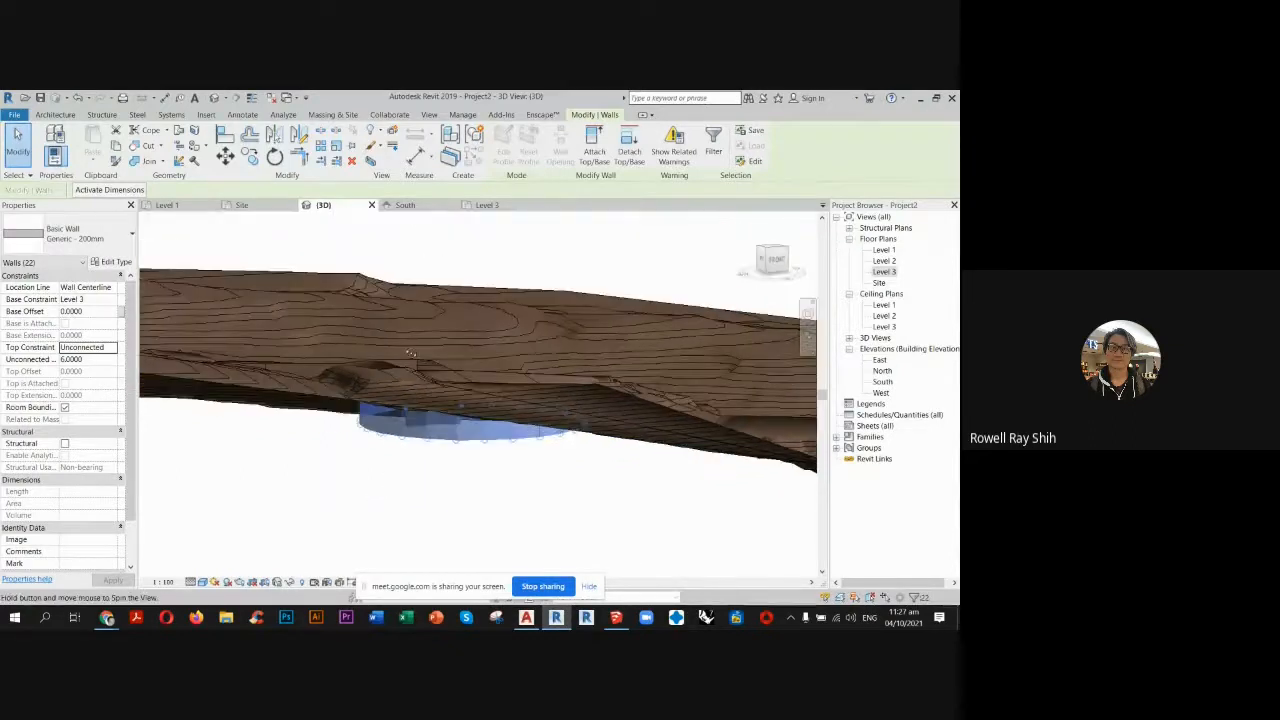
pyautogui.hotkey('ctrl', 'Tab')
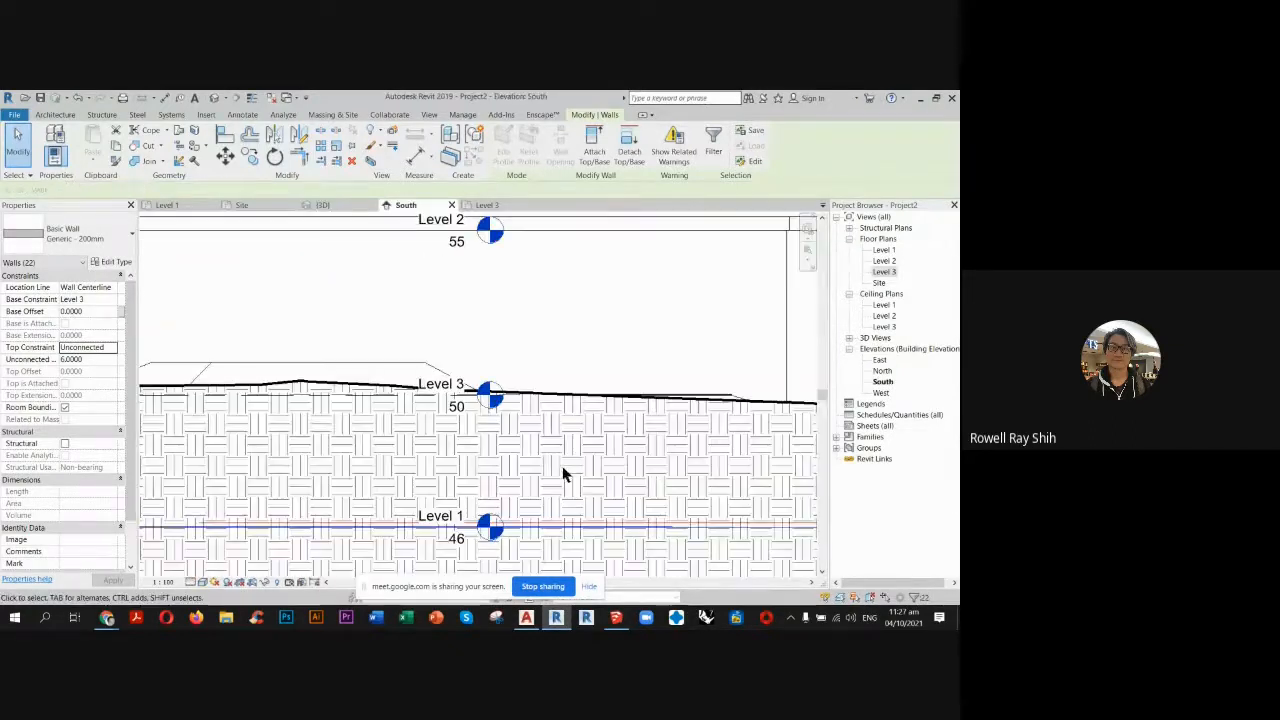
pyautogui.doubleClick(455, 407)
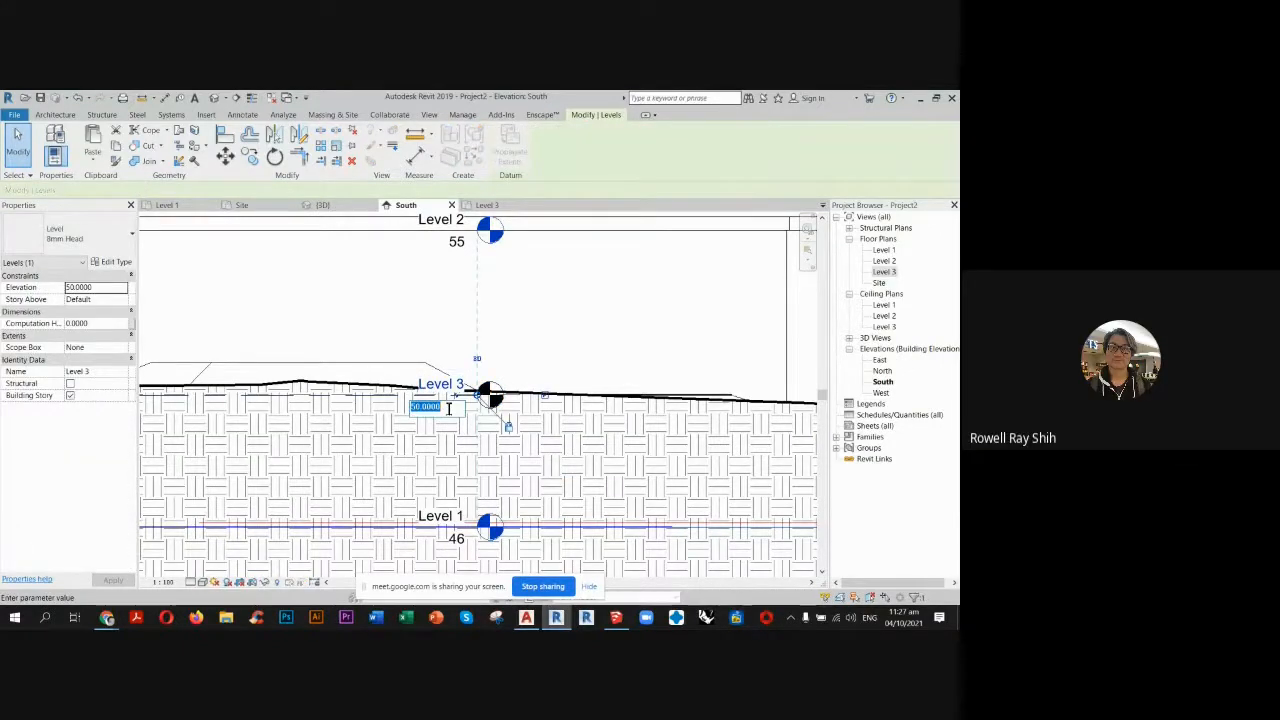
pyautogui.write('60')
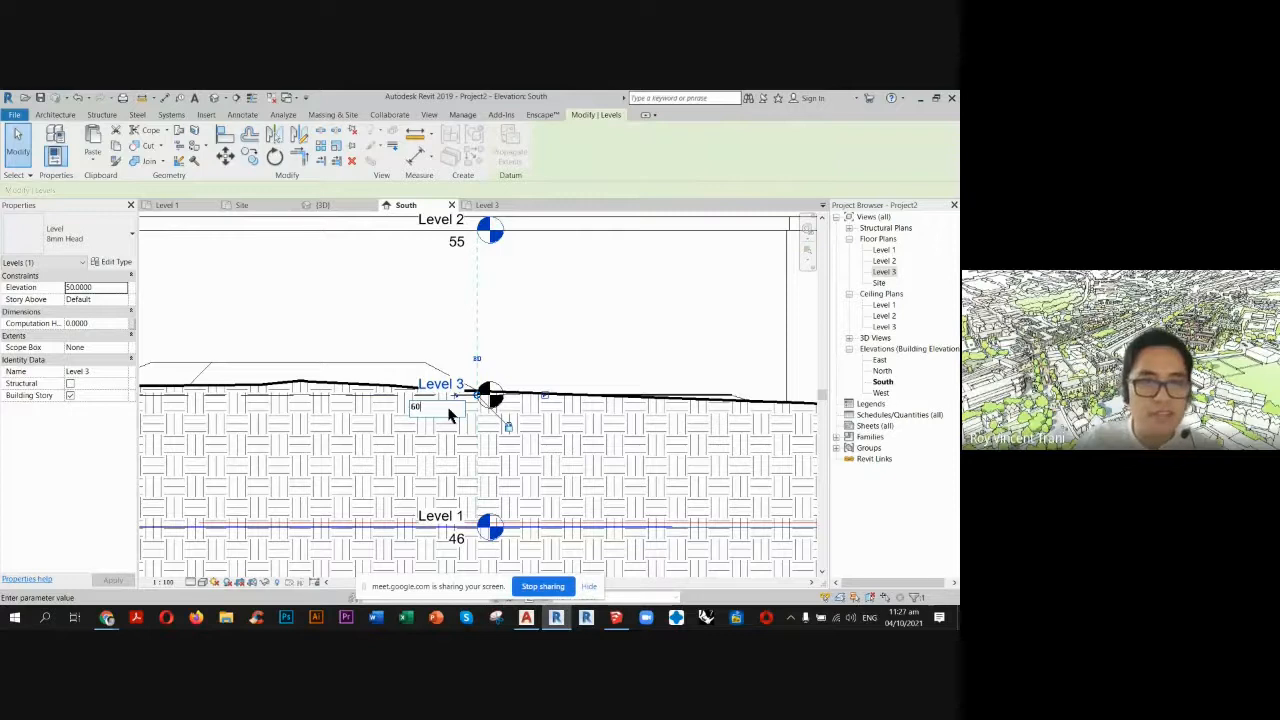
pyautogui.press('Return')
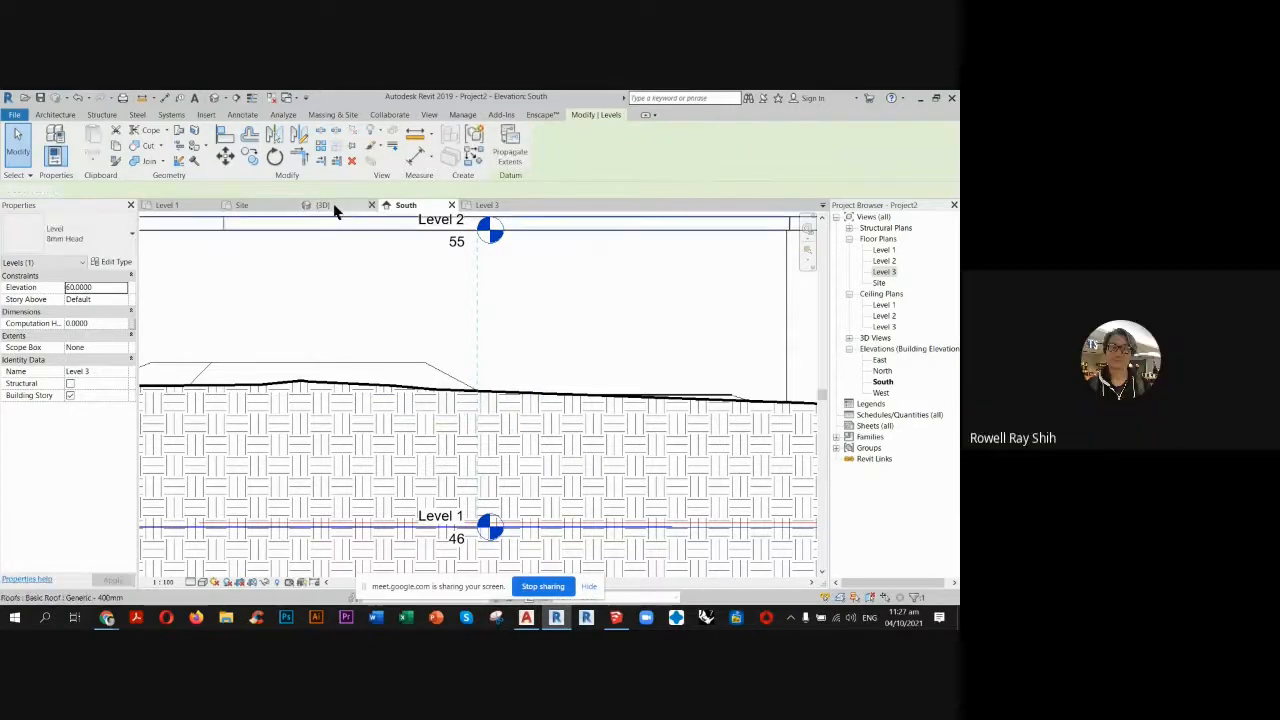
# Select the two circular building walls left below the terrain in the 3D view and set their base constraint to Level 3.
pyautogui.hotkey('ctrl', 'Tab')
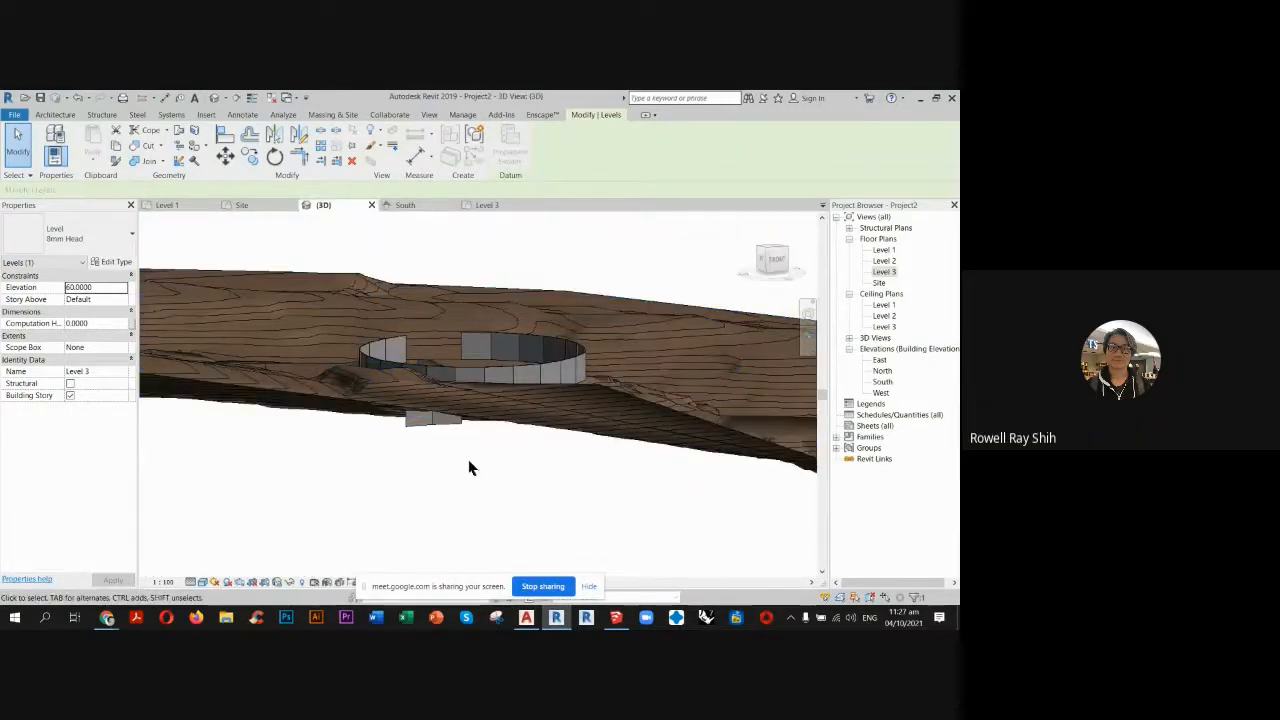
pyautogui.scroll(4, 445, 455)
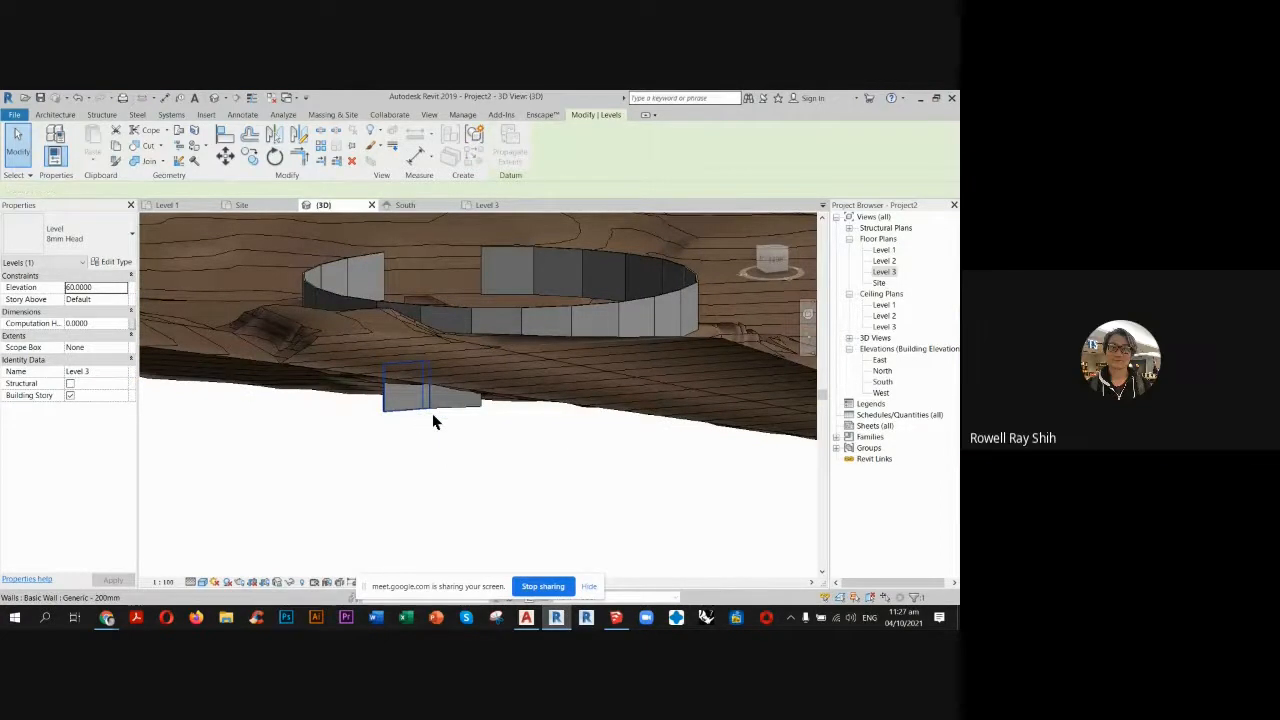
pyautogui.click(431, 419)
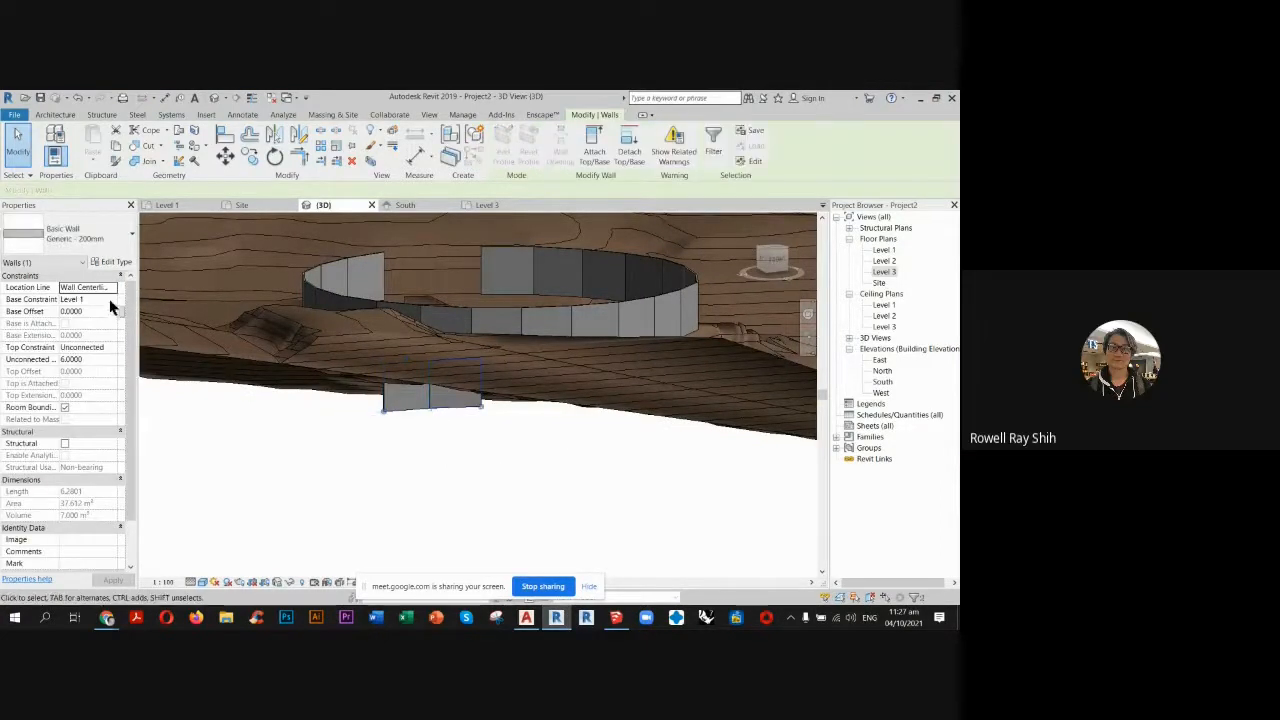
pyautogui.click(111, 300)
pyautogui.click(75, 331)
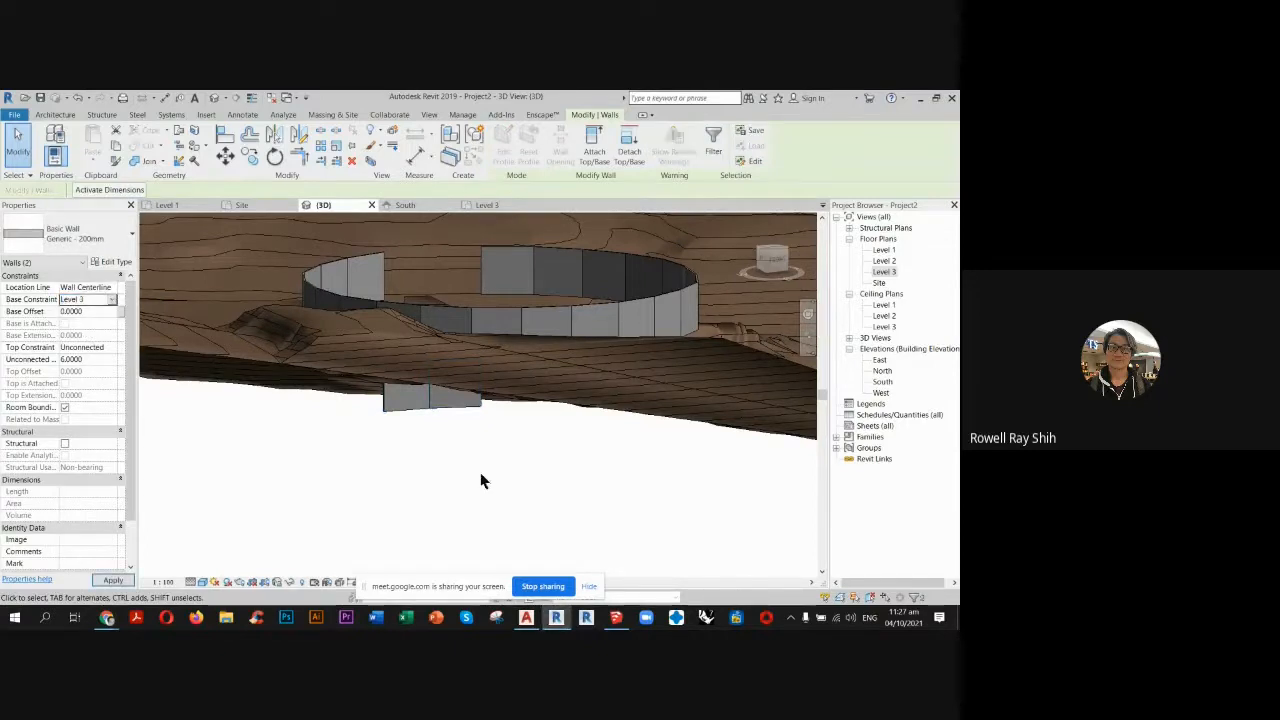
# Delete the two leftover duplicate wall segments hanging below the terrain in the 3D view.
pyautogui.click(444, 491)
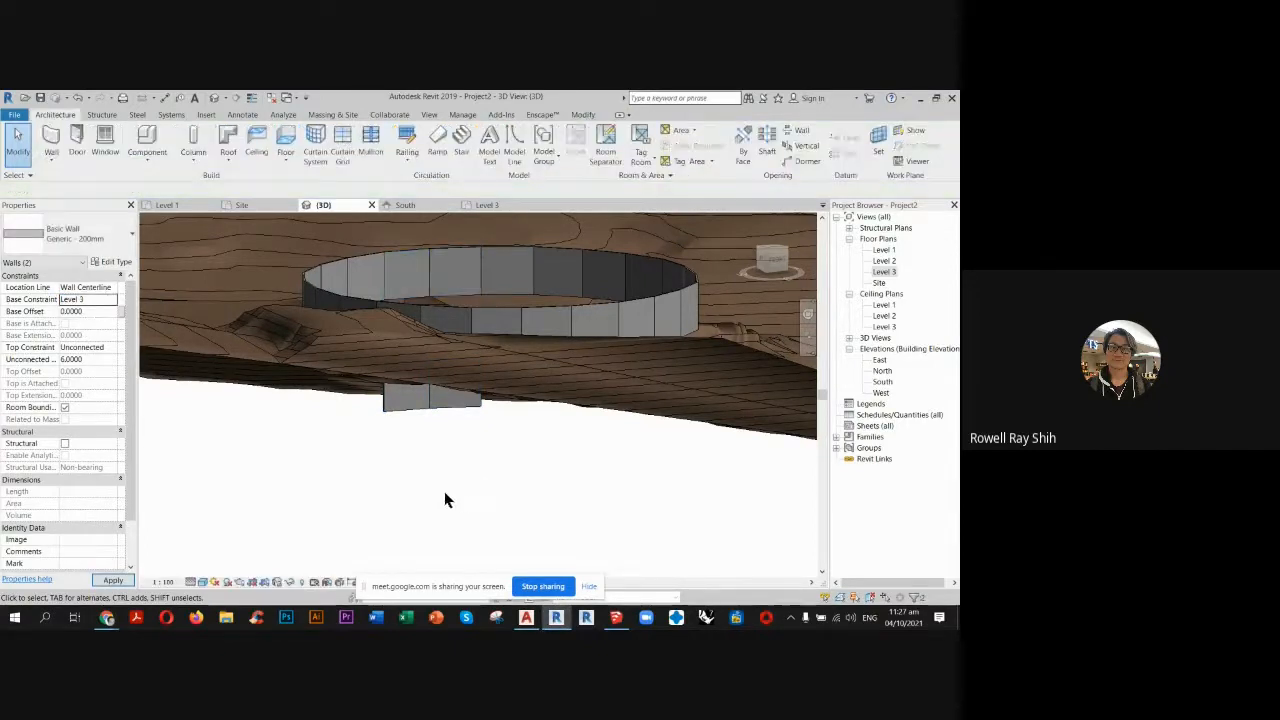
pyautogui.click(428, 411)
pyautogui.press('Delete')
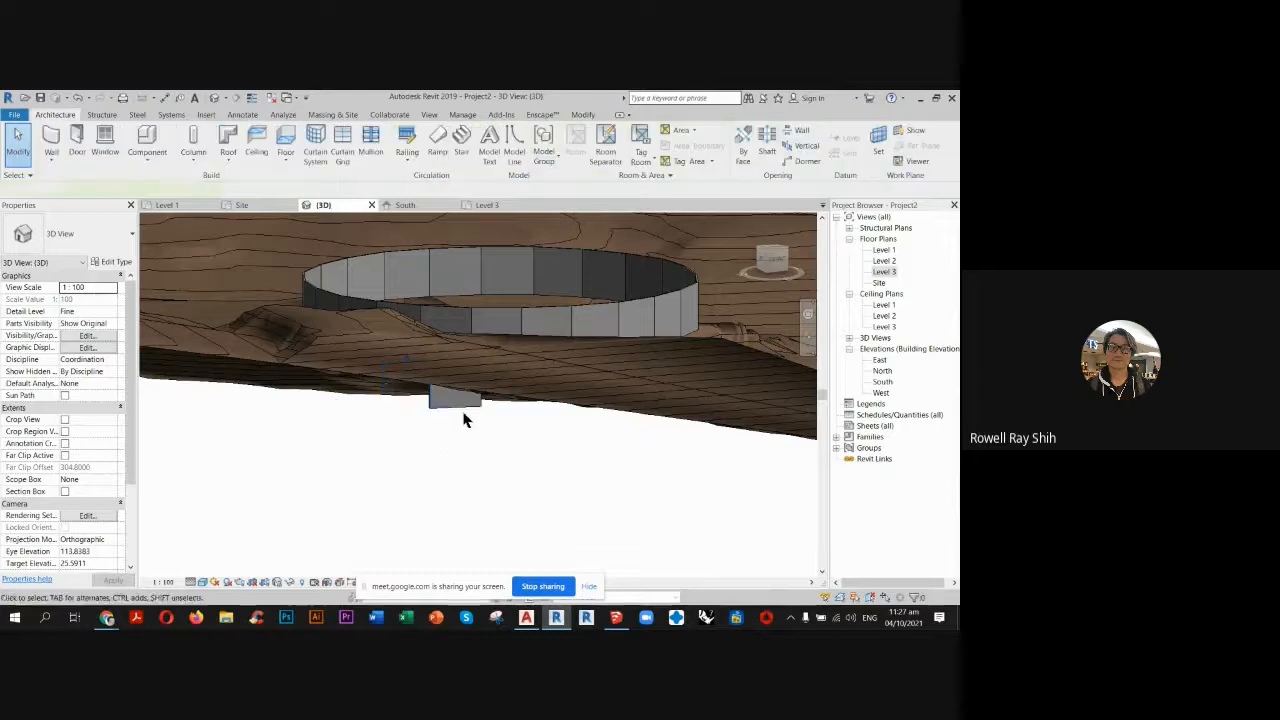
pyautogui.click(460, 408)
pyautogui.press('Delete')
pyautogui.keyDown('shift'); pyautogui.moveTo(446, 485); pyautogui.dragTo(558, 352, button='middle'); pyautogui.keyUp('shift')
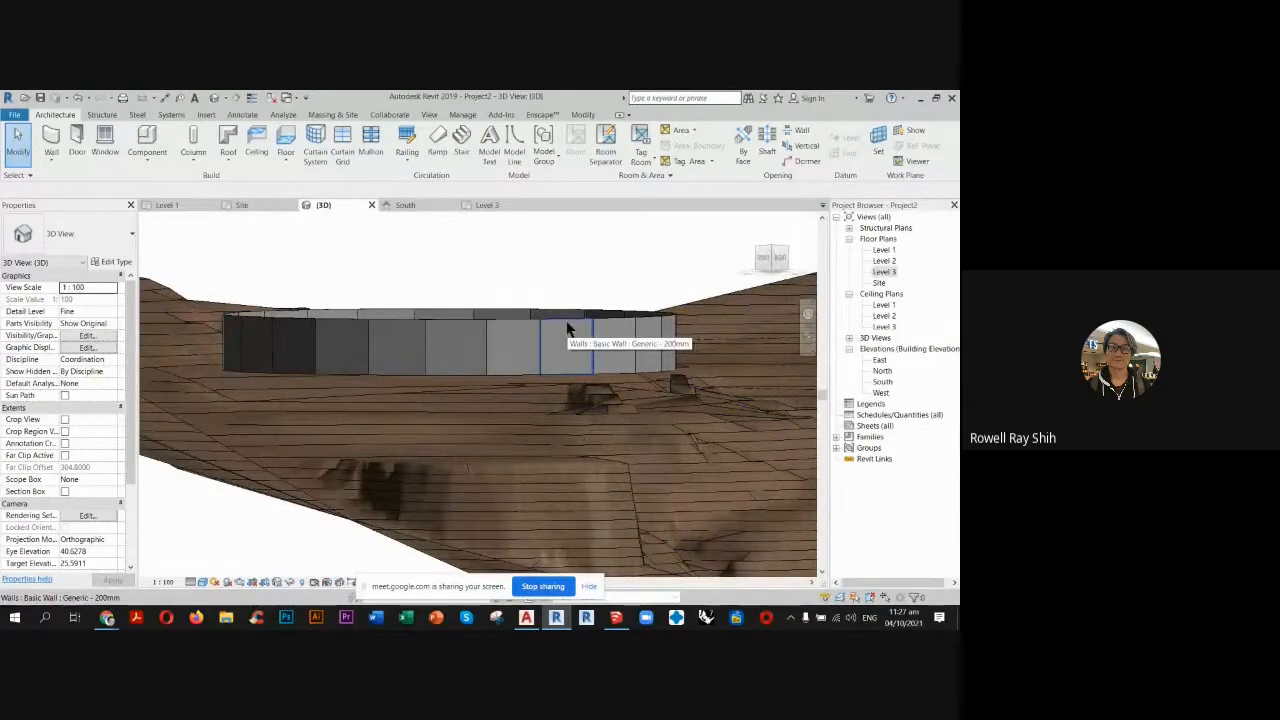
pyautogui.press('Tab')
pyautogui.click(566, 330)
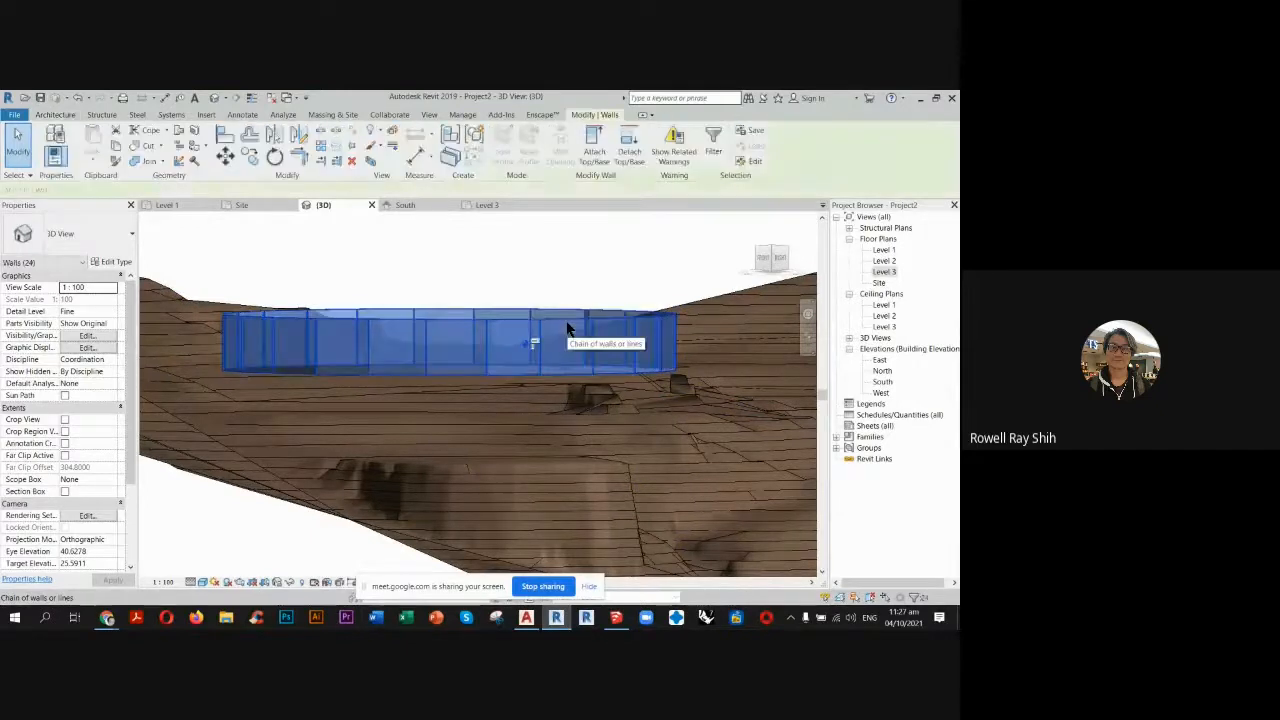
pyautogui.click(590, 150)
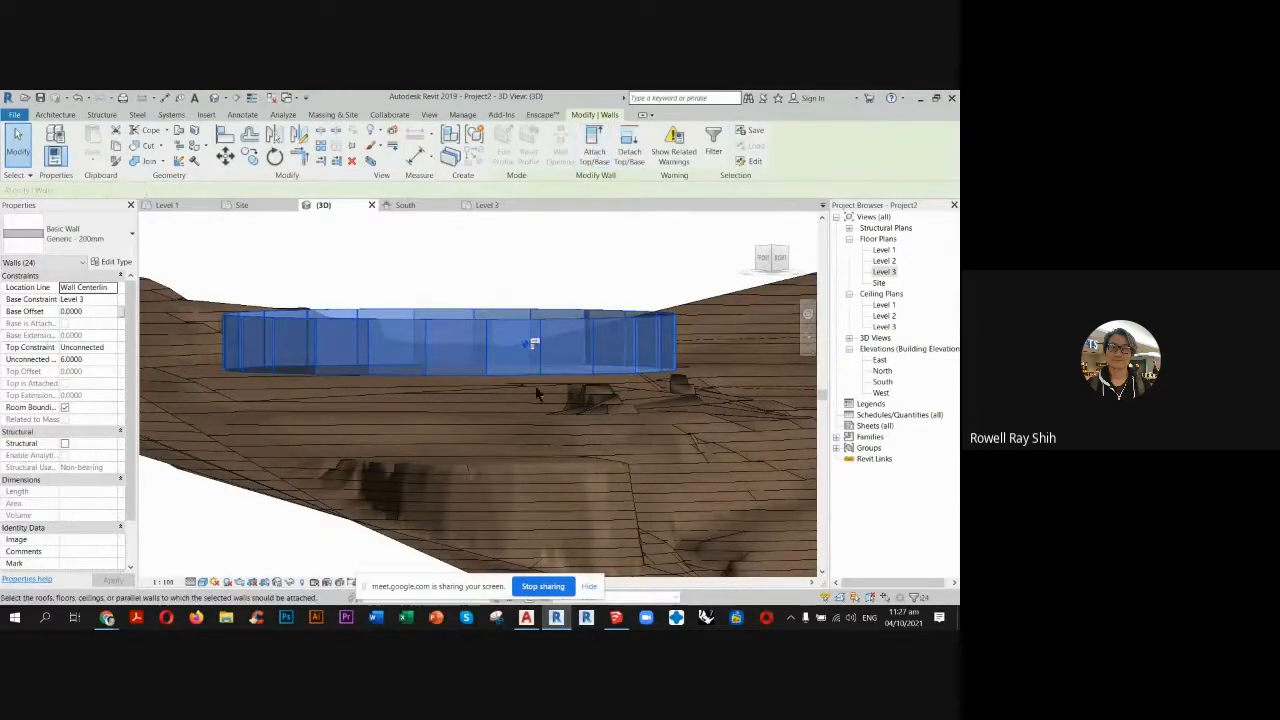
pyautogui.press('Escape')
pyautogui.press('Escape')
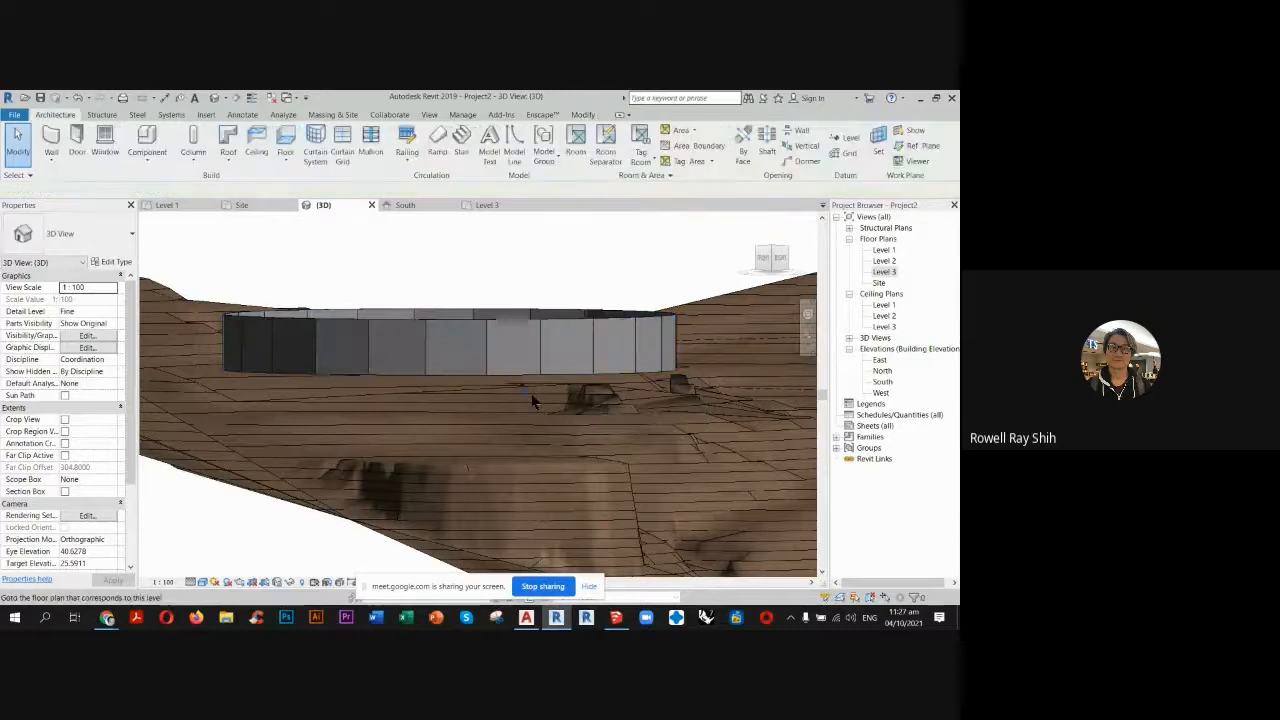
# Select the whole chain of straight wall segments forming the circular building and delete it.
pyautogui.keyDown('shift'); pyautogui.moveTo(518, 340); pyautogui.dragTo(648, 394, button='middle'); pyautogui.keyUp('shift')
pyautogui.scroll(-2, 590, 402)
pyautogui.keyDown('shift'); pyautogui.moveTo(660, 452); pyautogui.dragTo(662, 462, button='middle'); pyautogui.keyUp('shift')
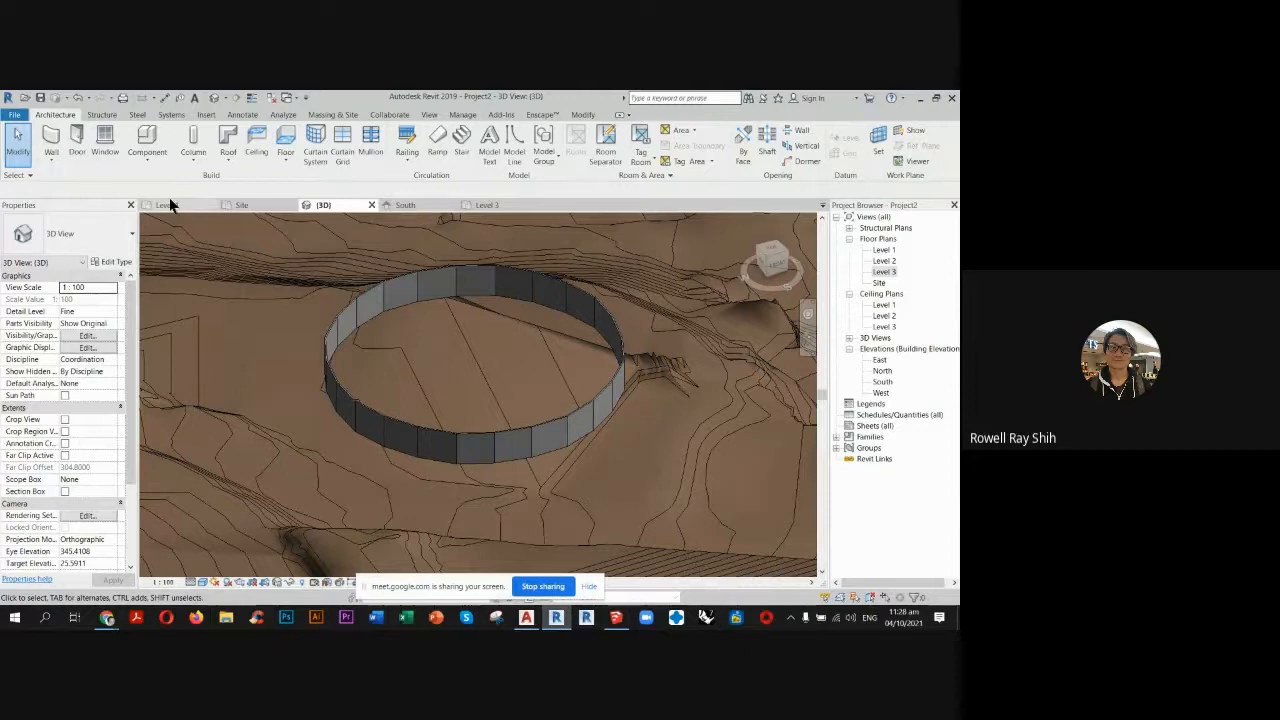
pyautogui.click(428, 281)
pyautogui.press('Tab')
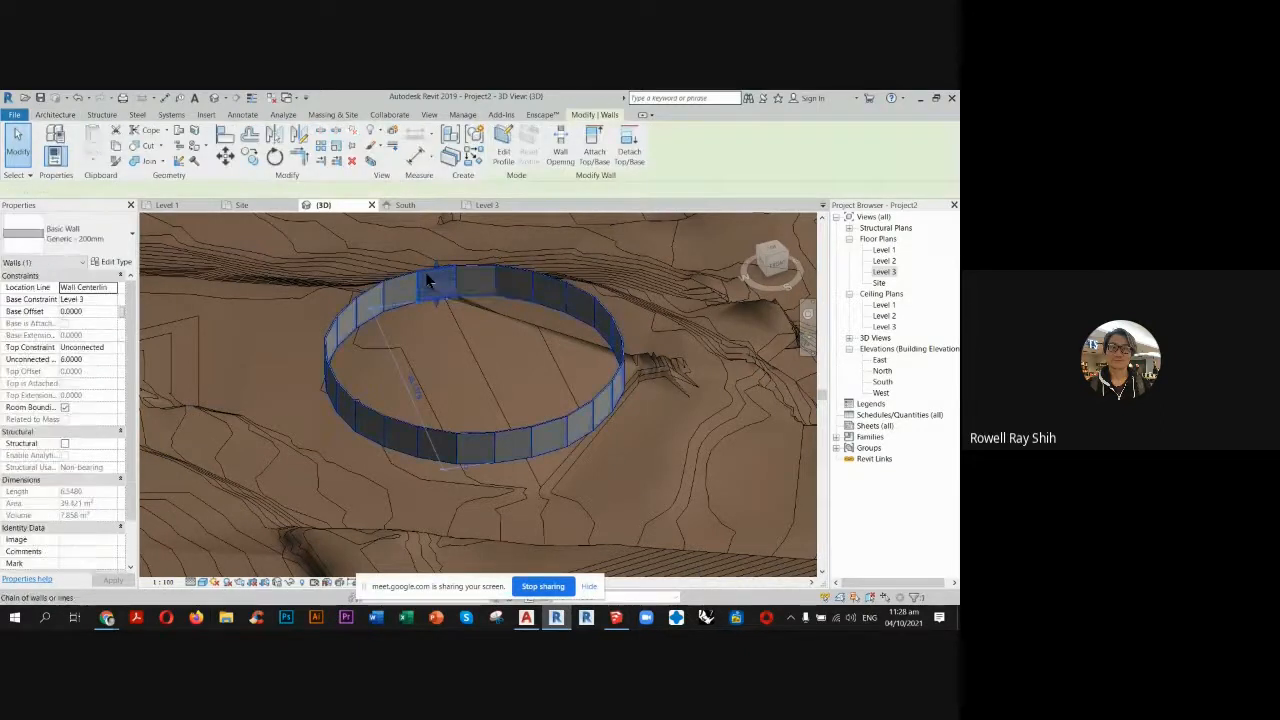
pyautogui.click(427, 276)
pyautogui.press('Delete')
# Draw a circular Generic - 200mm wall over the chapel outline in the Level 1 plan, with a radius of about 24.44.
pyautogui.click(165, 205)
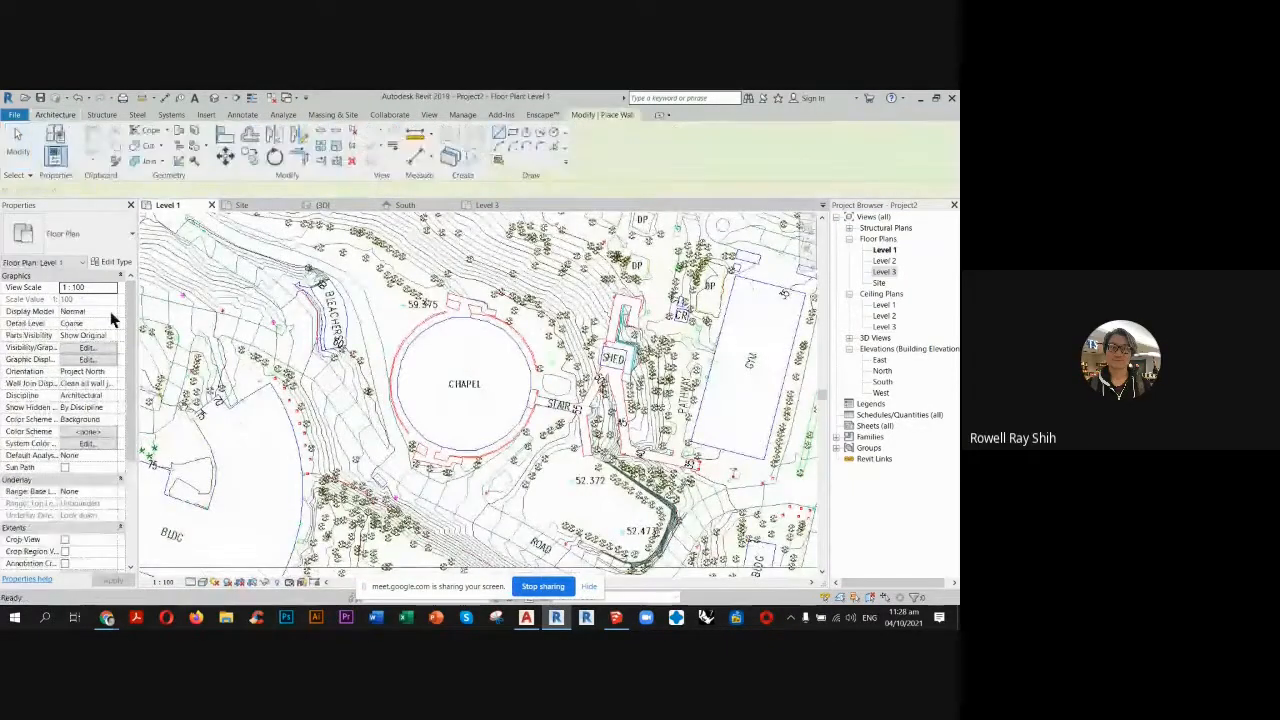
pyautogui.click(122, 299)
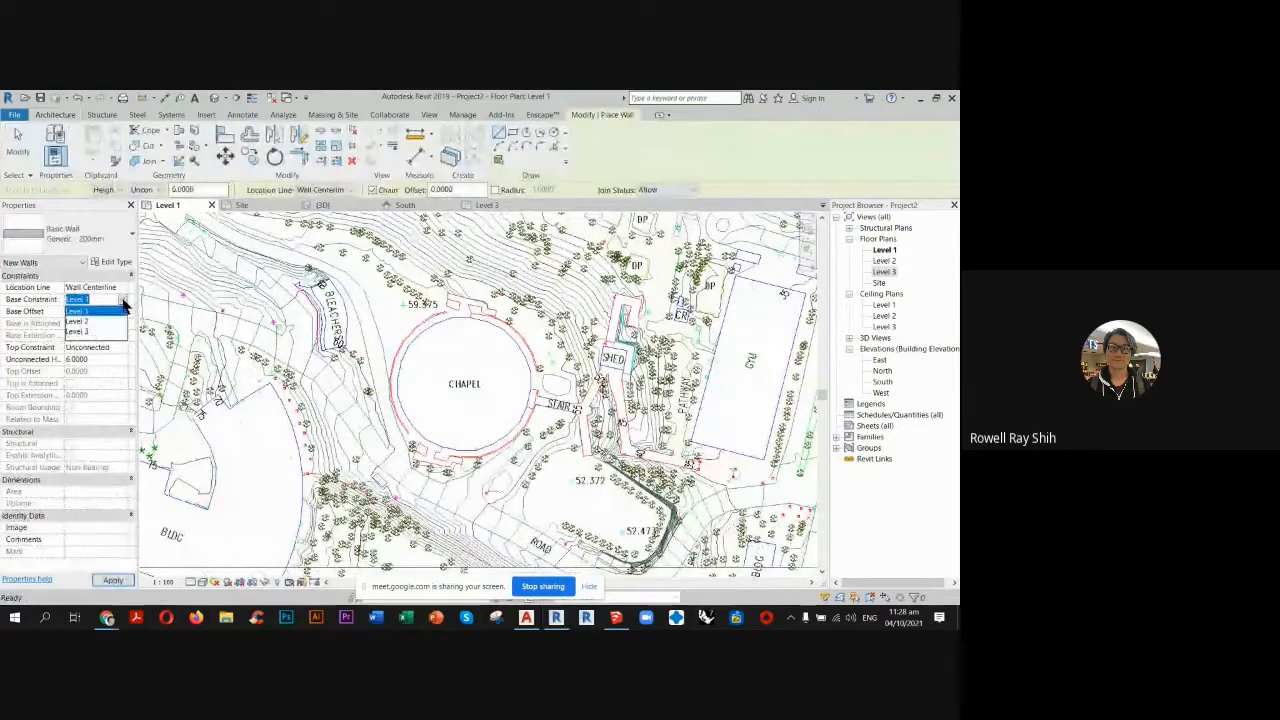
pyautogui.click(86, 334)
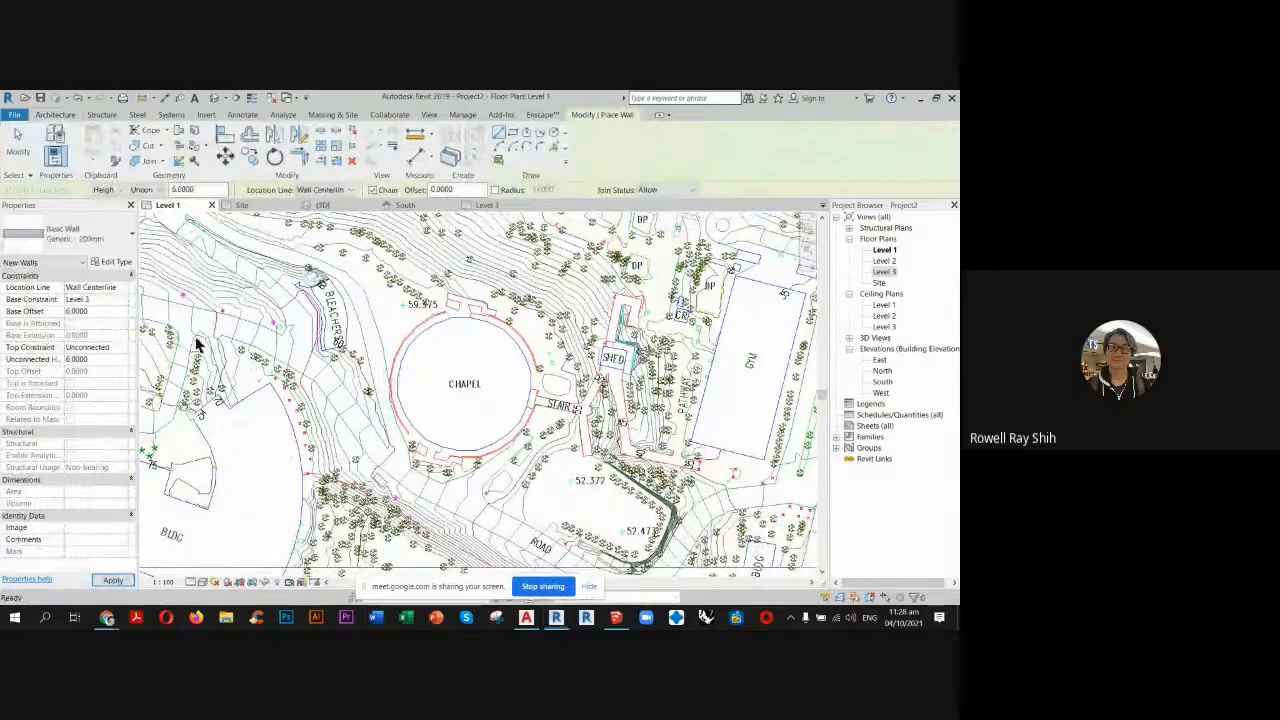
pyautogui.click(551, 136)
pyautogui.scroll(3, 468, 378)
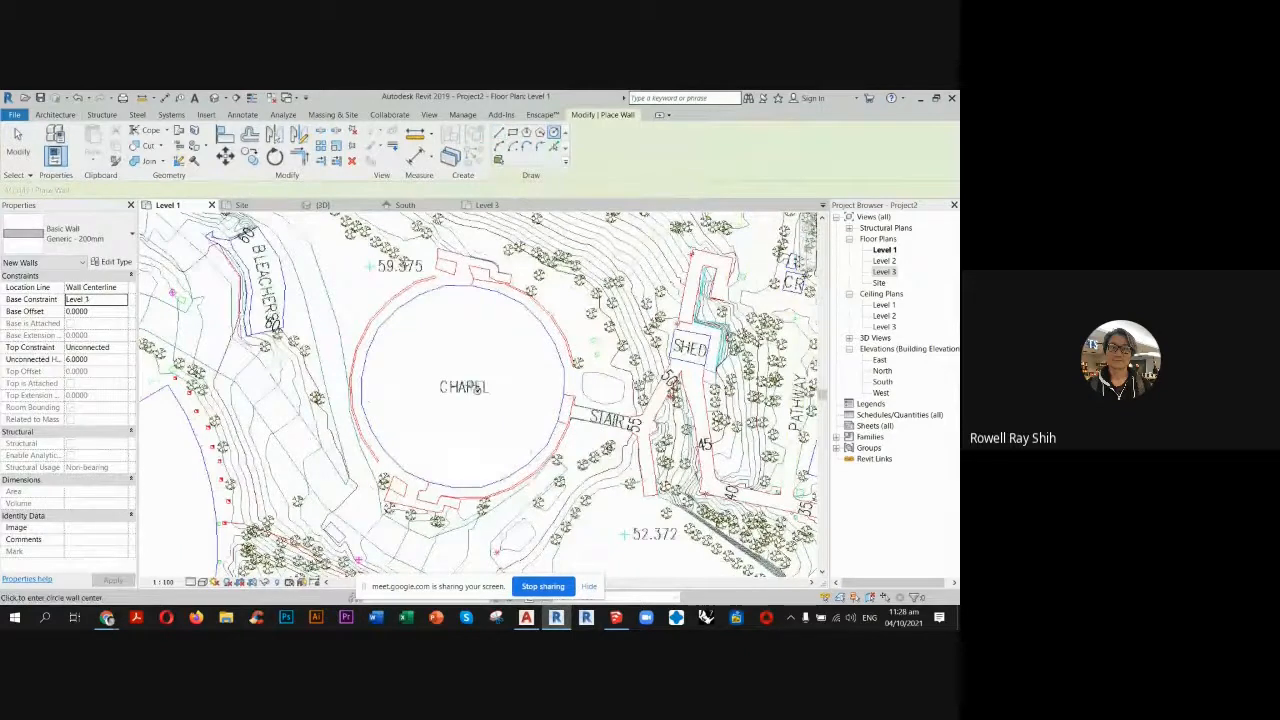
pyautogui.click(462, 385)
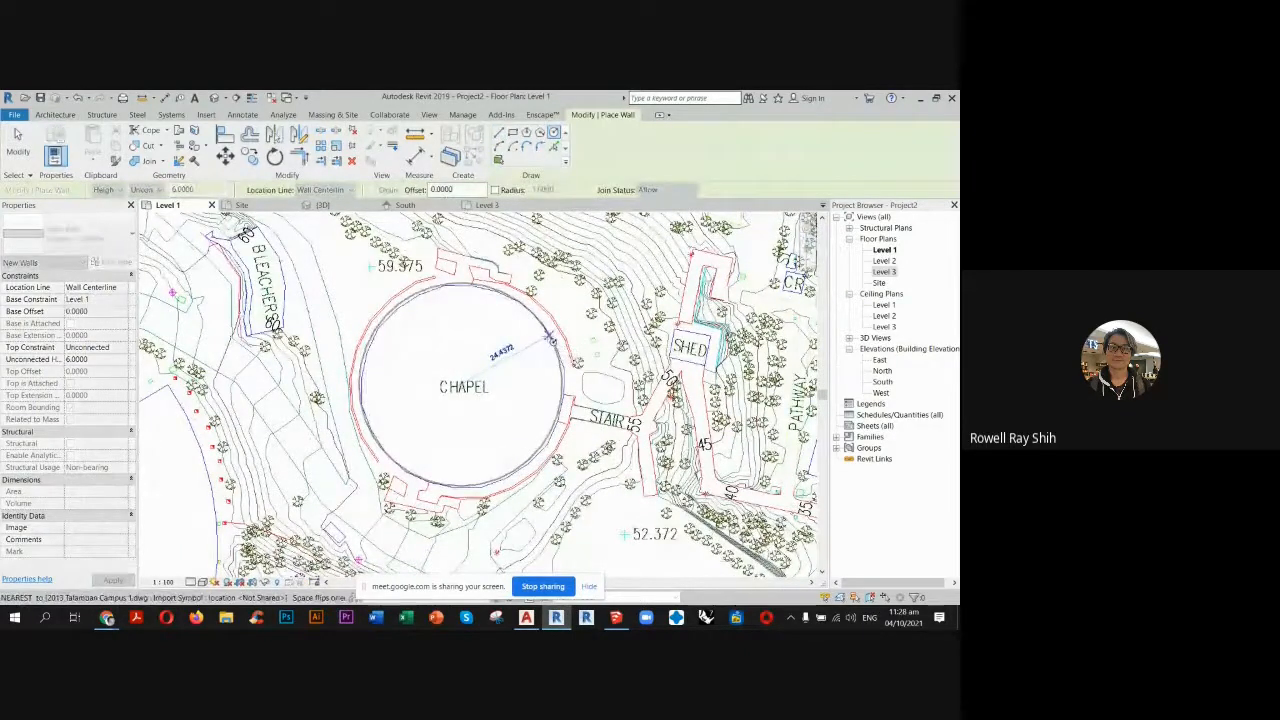
pyautogui.click(551, 340)
pyautogui.click(17, 140)
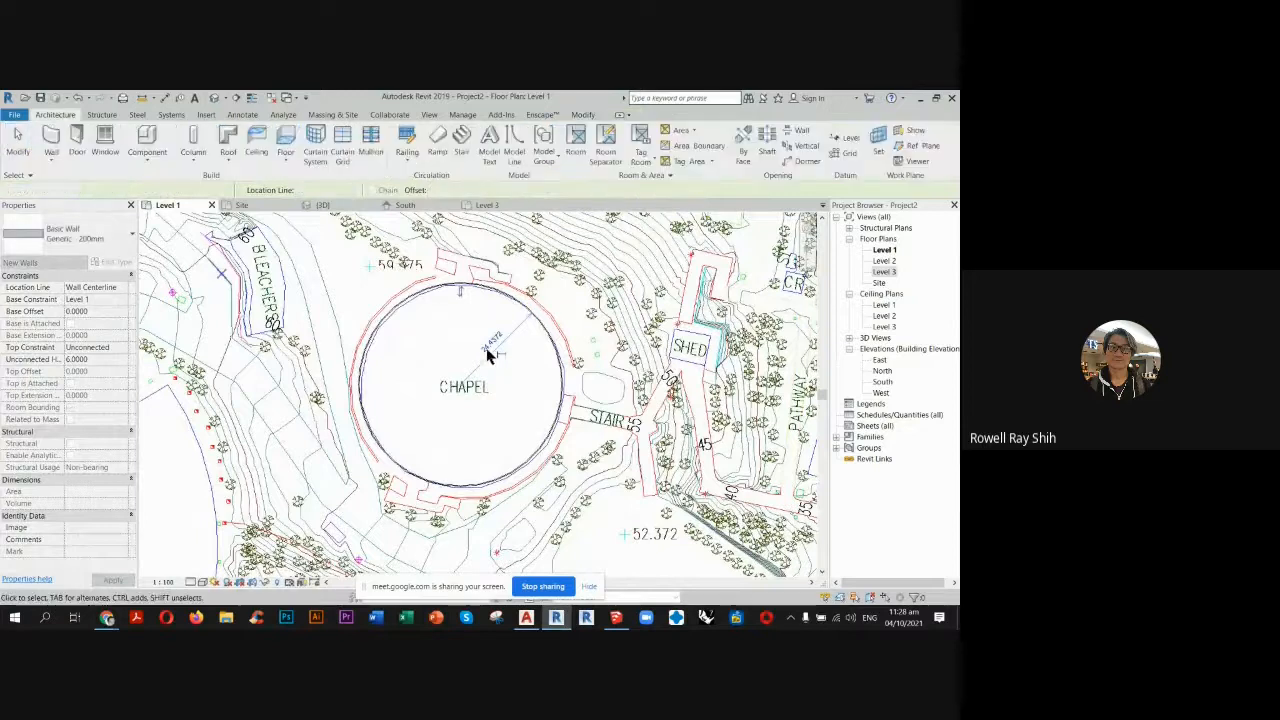
pyautogui.press('Escape')
pyautogui.press('Escape')
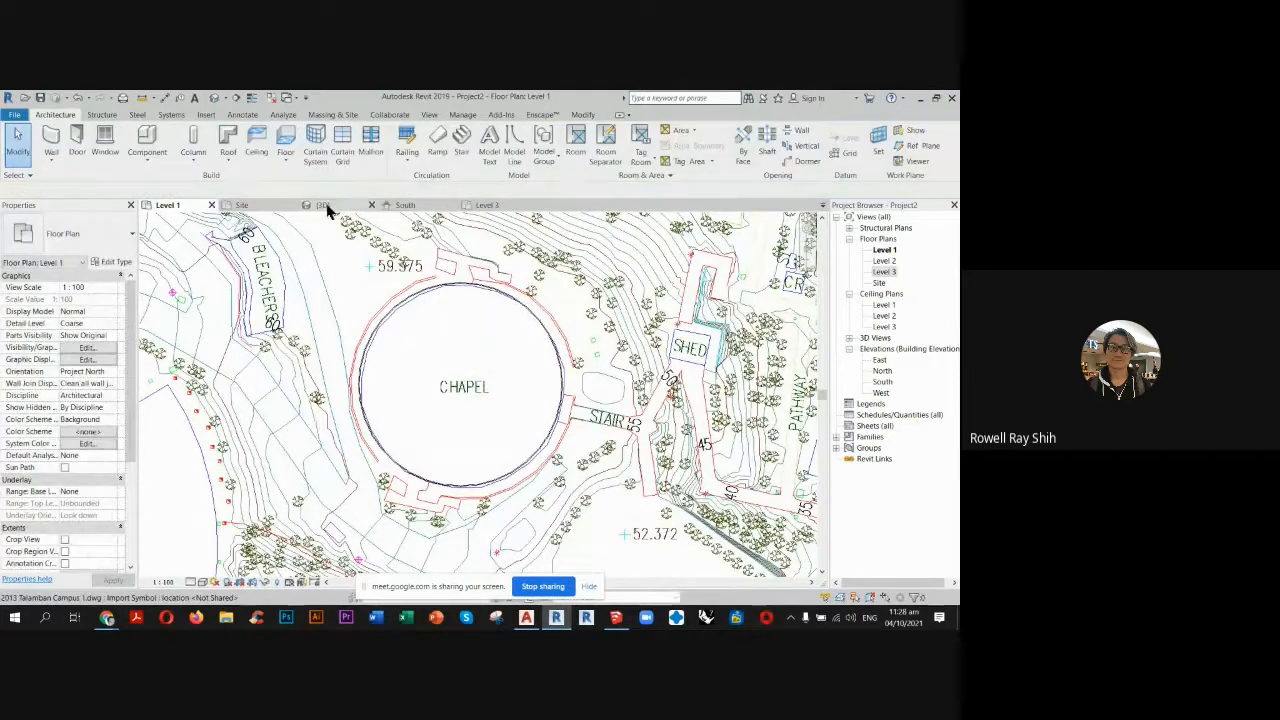
# Select both halves of the circular chapel wall in the 3D view and set their base constraint to Level 3.
pyautogui.click(322, 205)
pyautogui.scroll(-4, 420, 323)
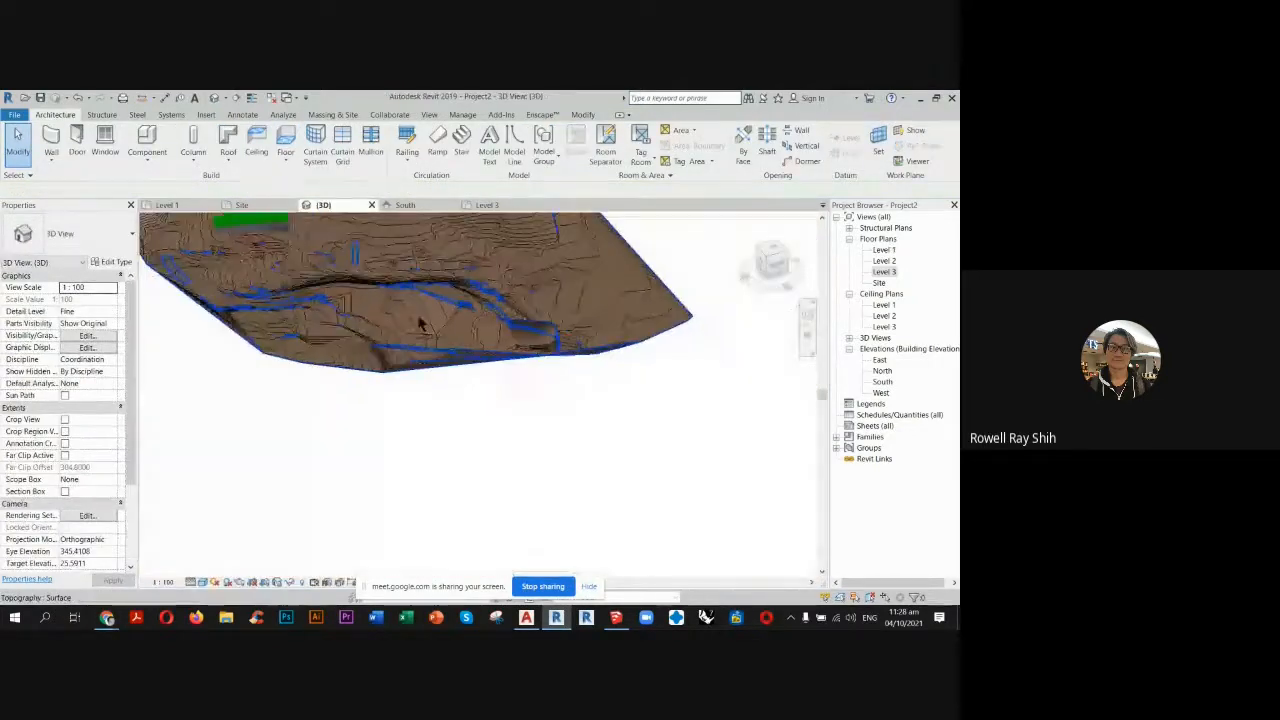
pyautogui.keyDown('shift'); pyautogui.moveTo(406, 413); pyautogui.dragTo(432, 327, button='middle'); pyautogui.keyUp('shift')
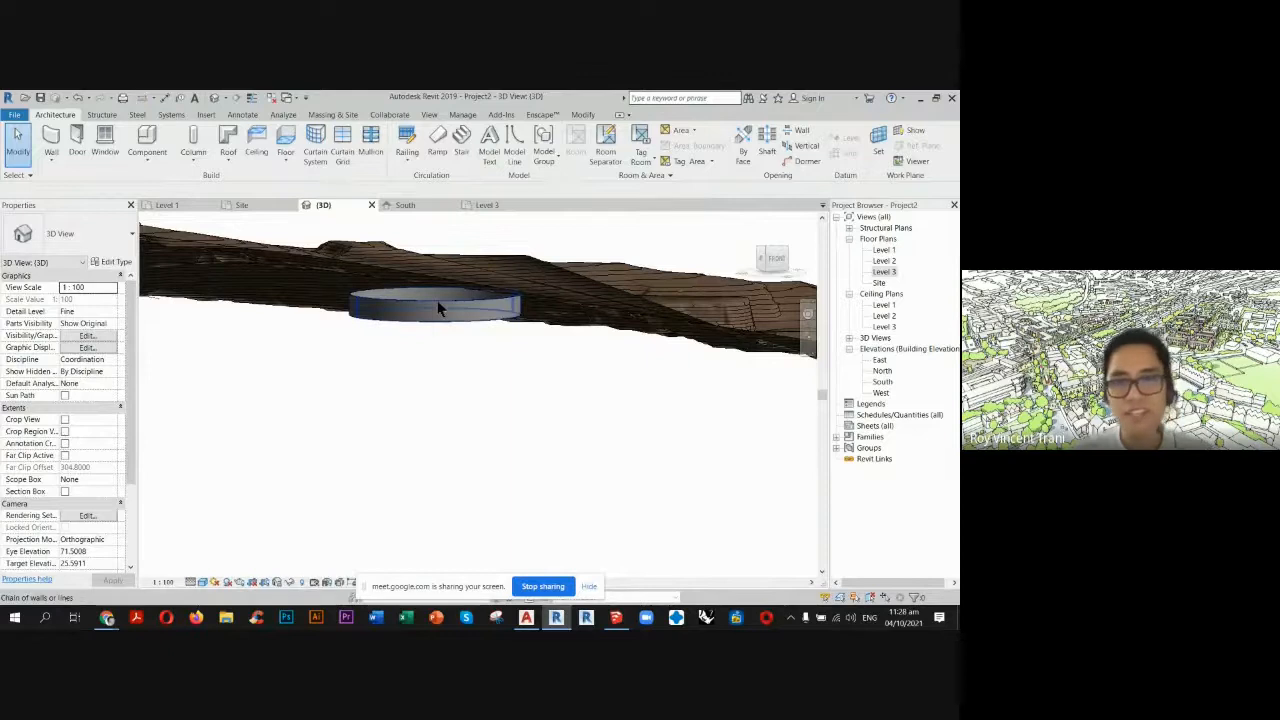
pyautogui.click(438, 308)
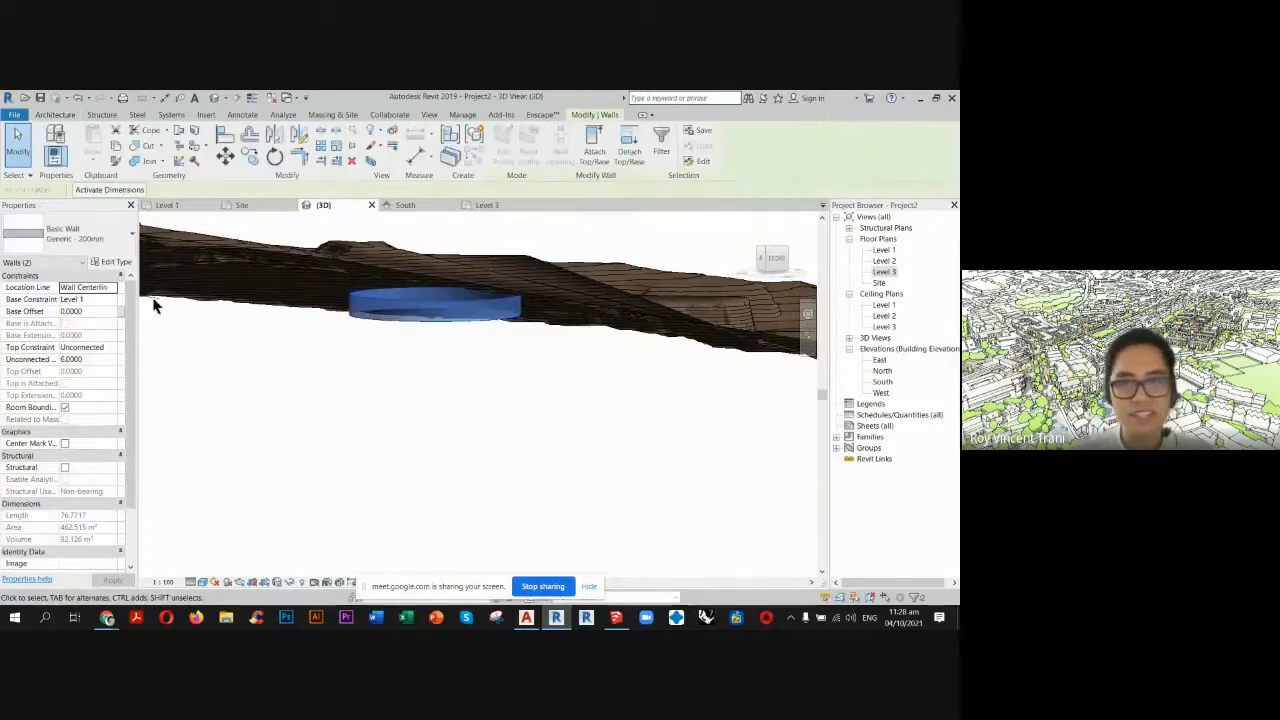
pyautogui.click(113, 299)
pyautogui.click(78, 332)
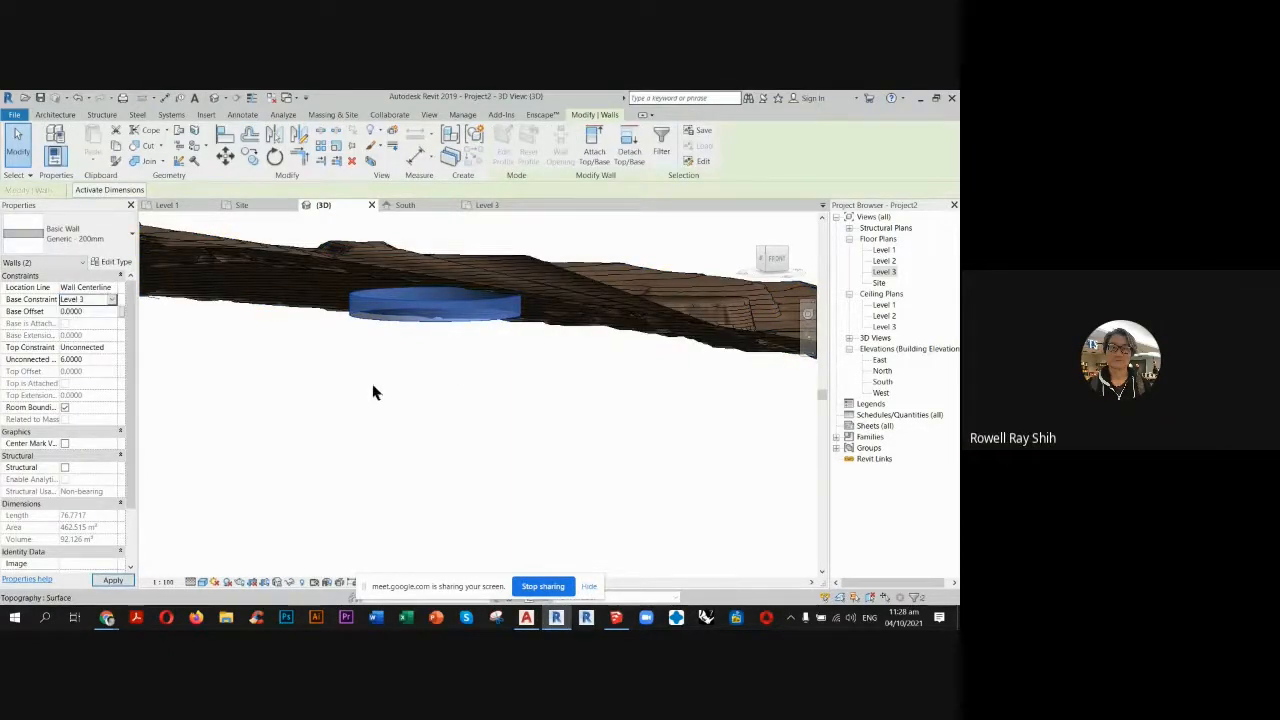
pyautogui.click(382, 396)
pyautogui.moveTo(426, 383); pyautogui.dragTo(411, 443, button='middle')
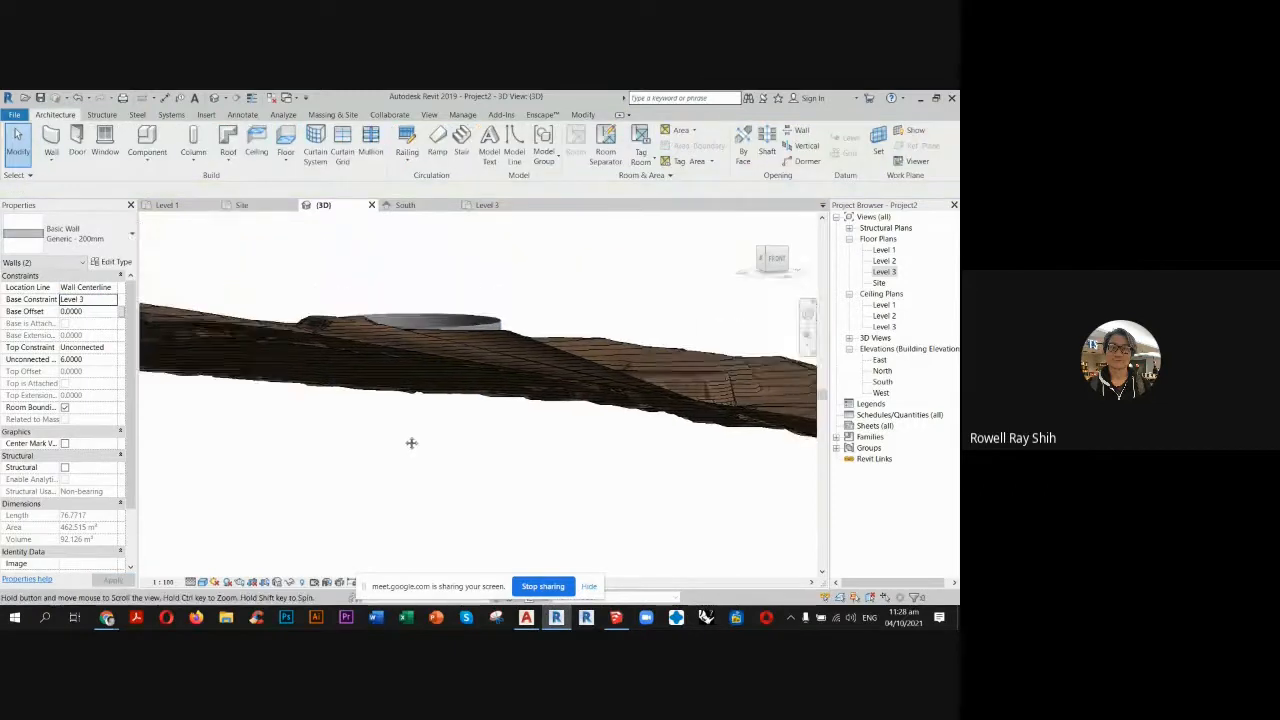
pyautogui.keyDown('shift'); pyautogui.moveTo(426, 386); pyautogui.dragTo(389, 423, button='middle'); pyautogui.keyUp('shift')
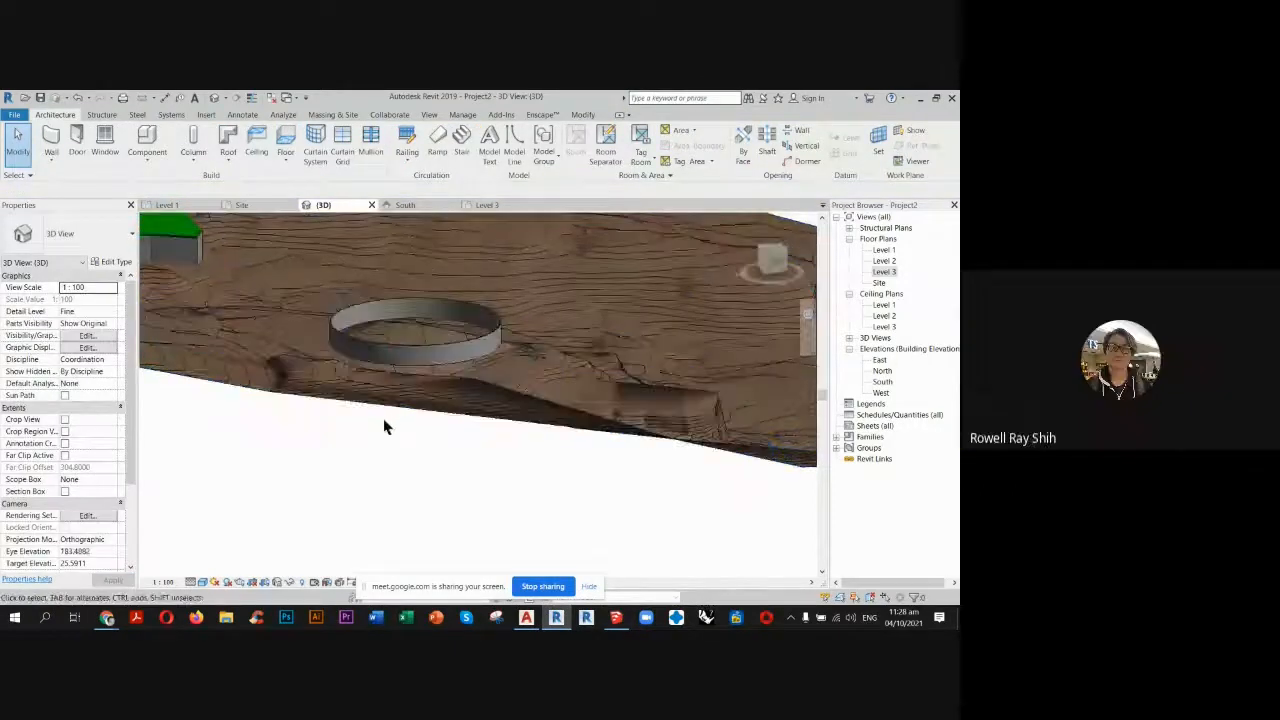
# Start a roof by footprint in the Level 3 plan and pick the circular chapel walls as its non-sloping boundary.
pyautogui.click(490, 206)
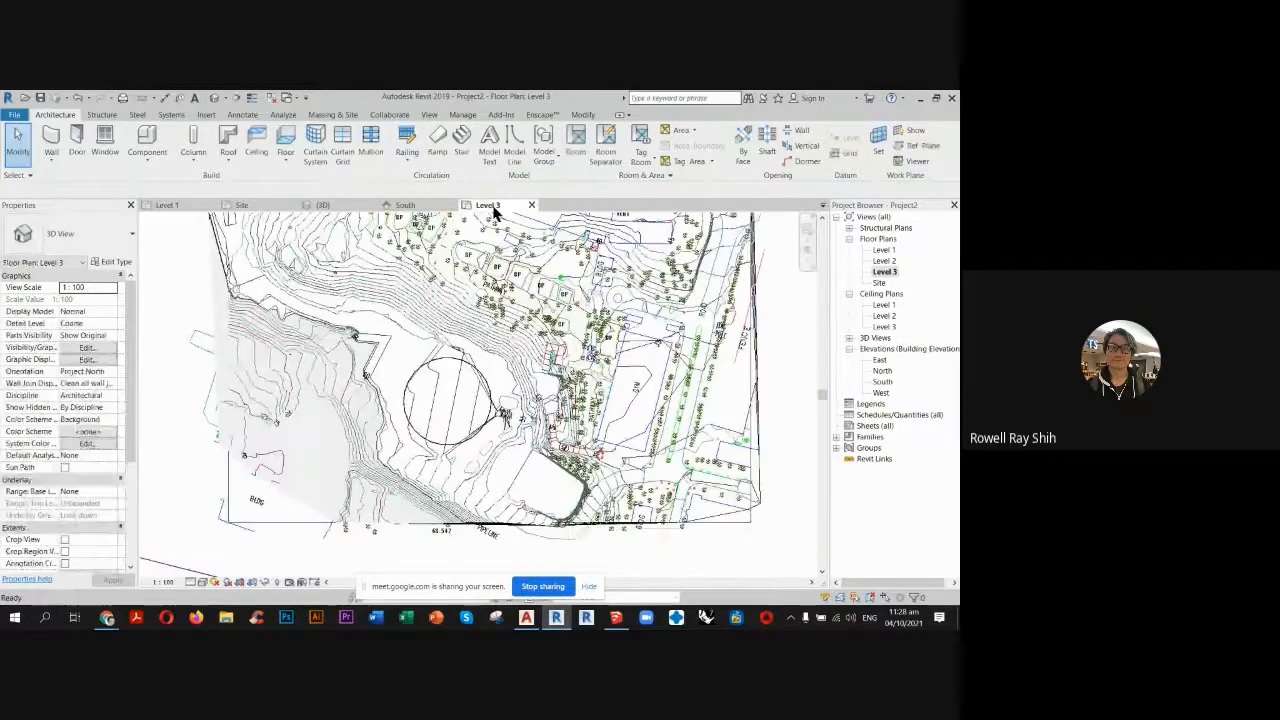
pyautogui.scroll(5, 457, 391)
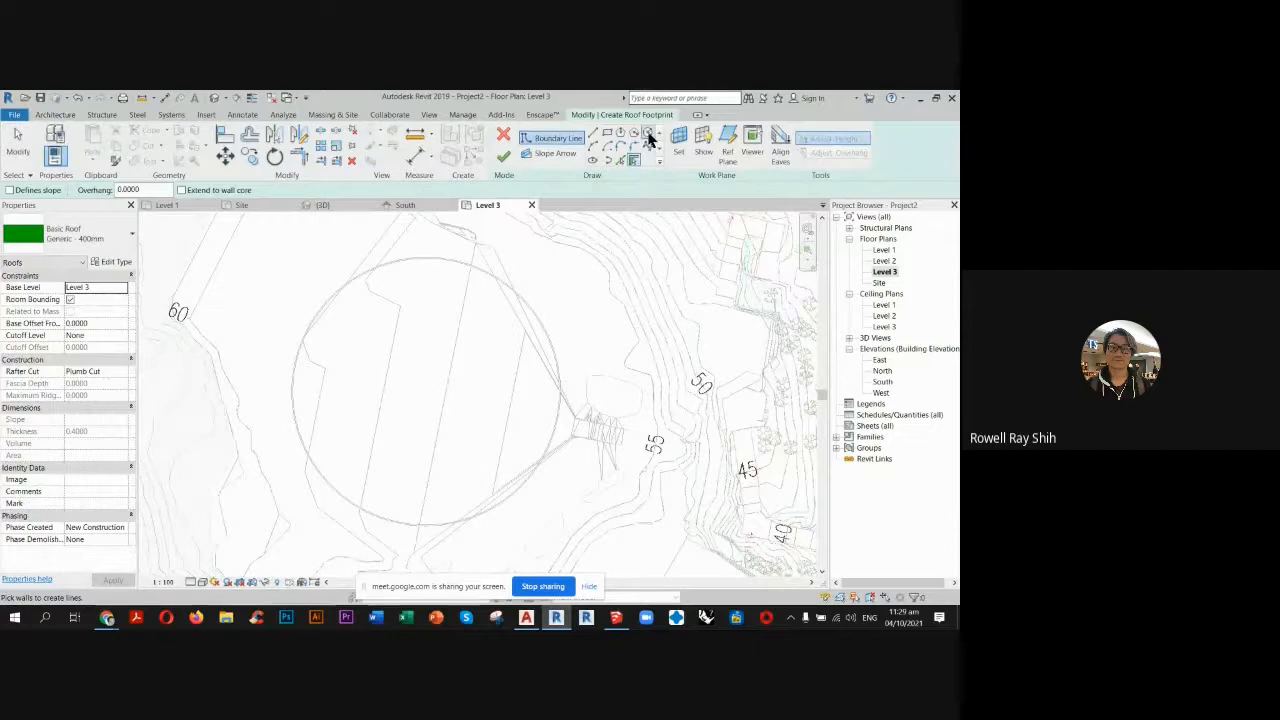
pyautogui.click(632, 161)
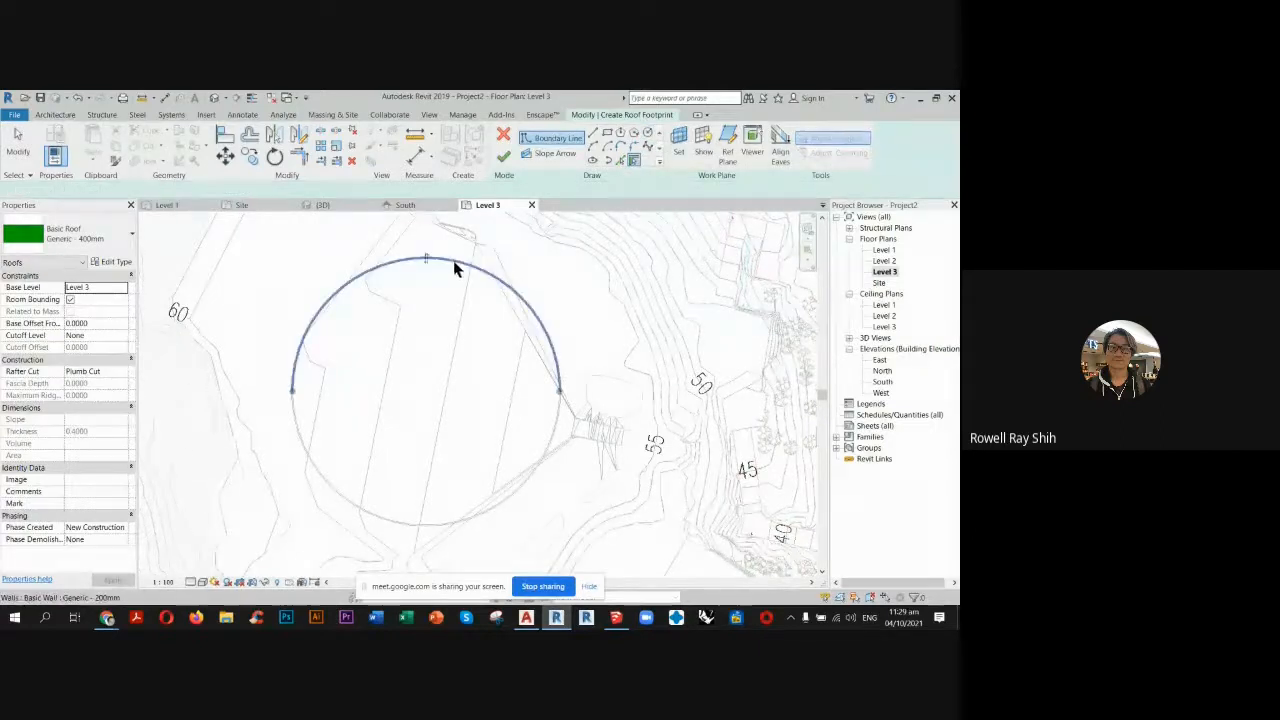
pyautogui.click(508, 491)
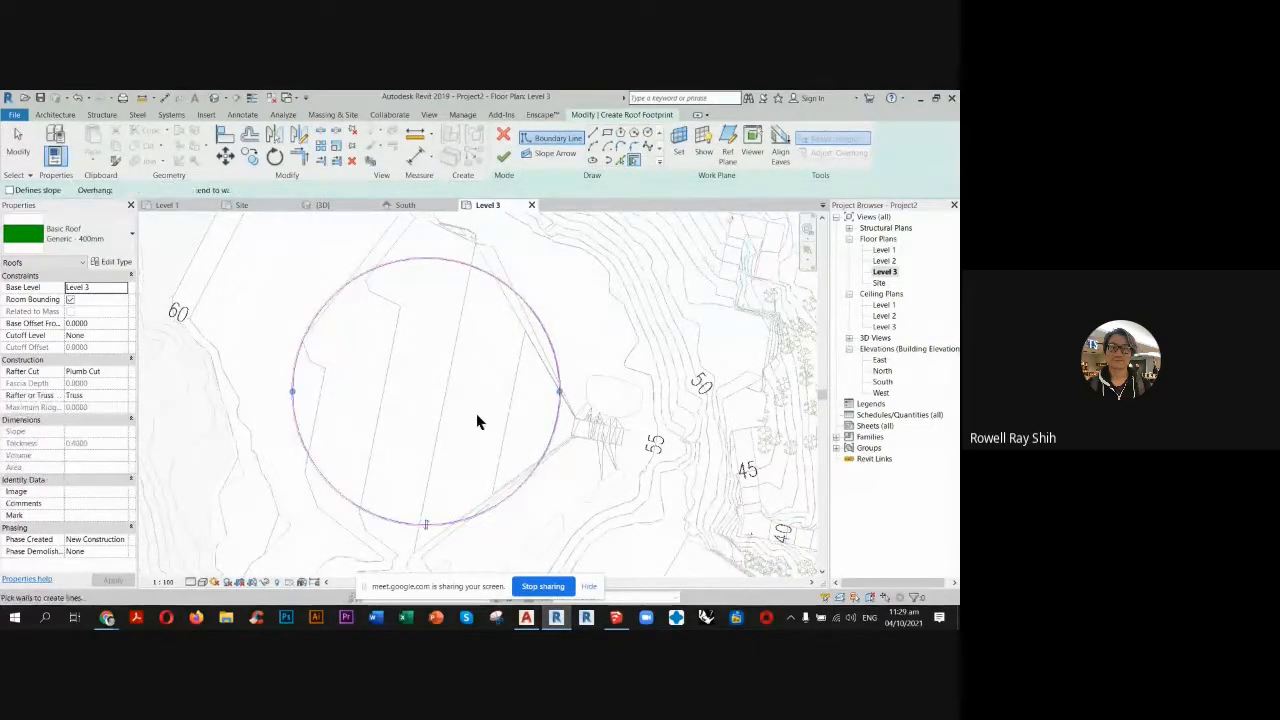
# Sketch a concentric circle of radius 6 as the roof's central opening and finish the roof footprint.
pyautogui.click(648, 135)
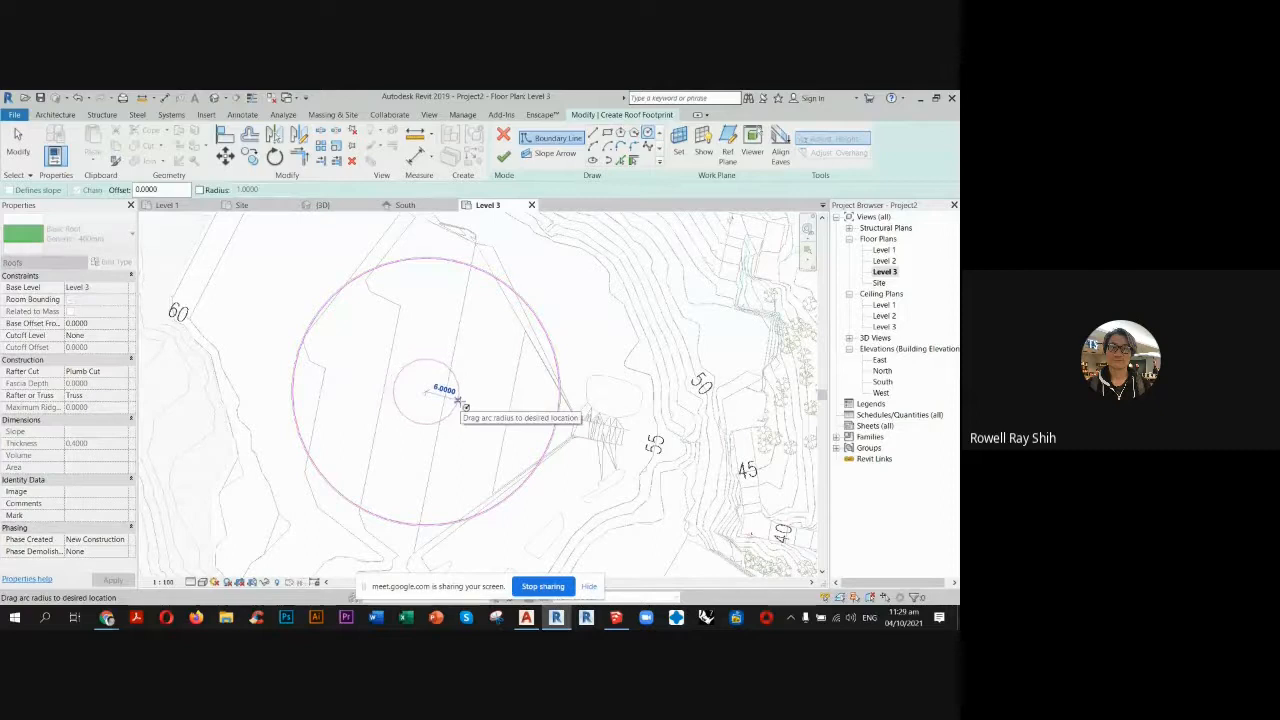
pyautogui.click(458, 401)
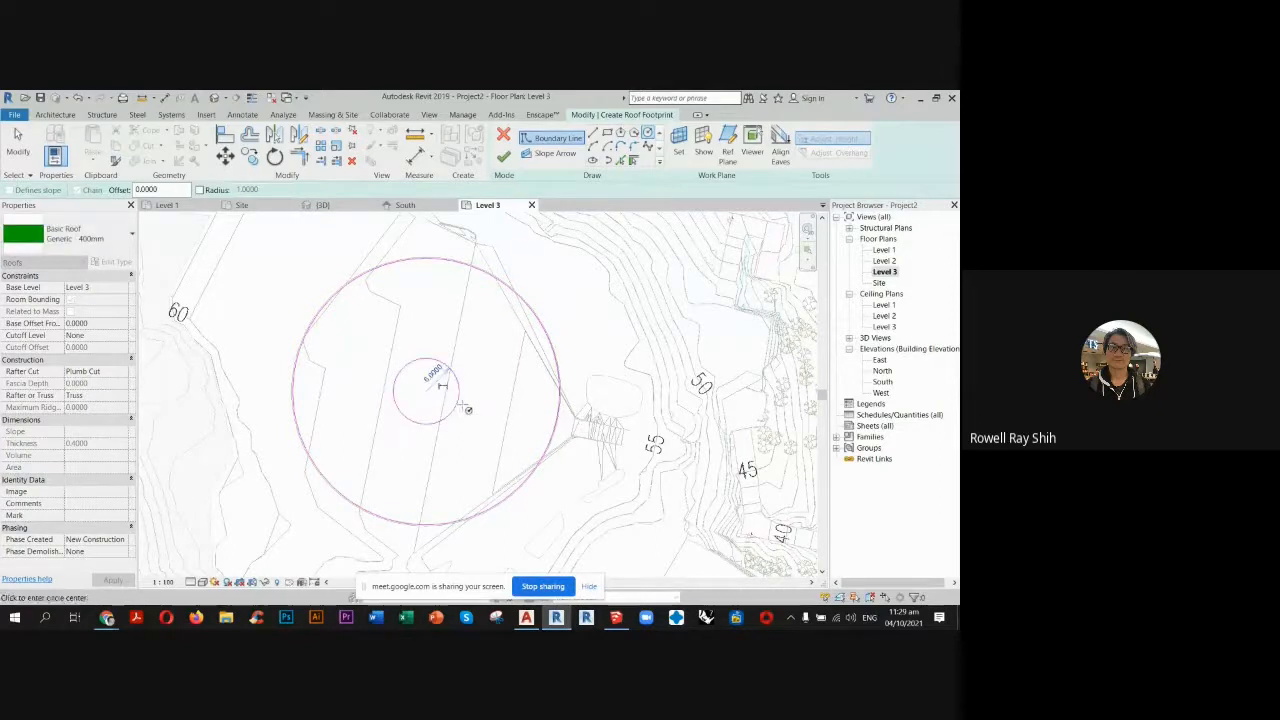
pyautogui.click(506, 160)
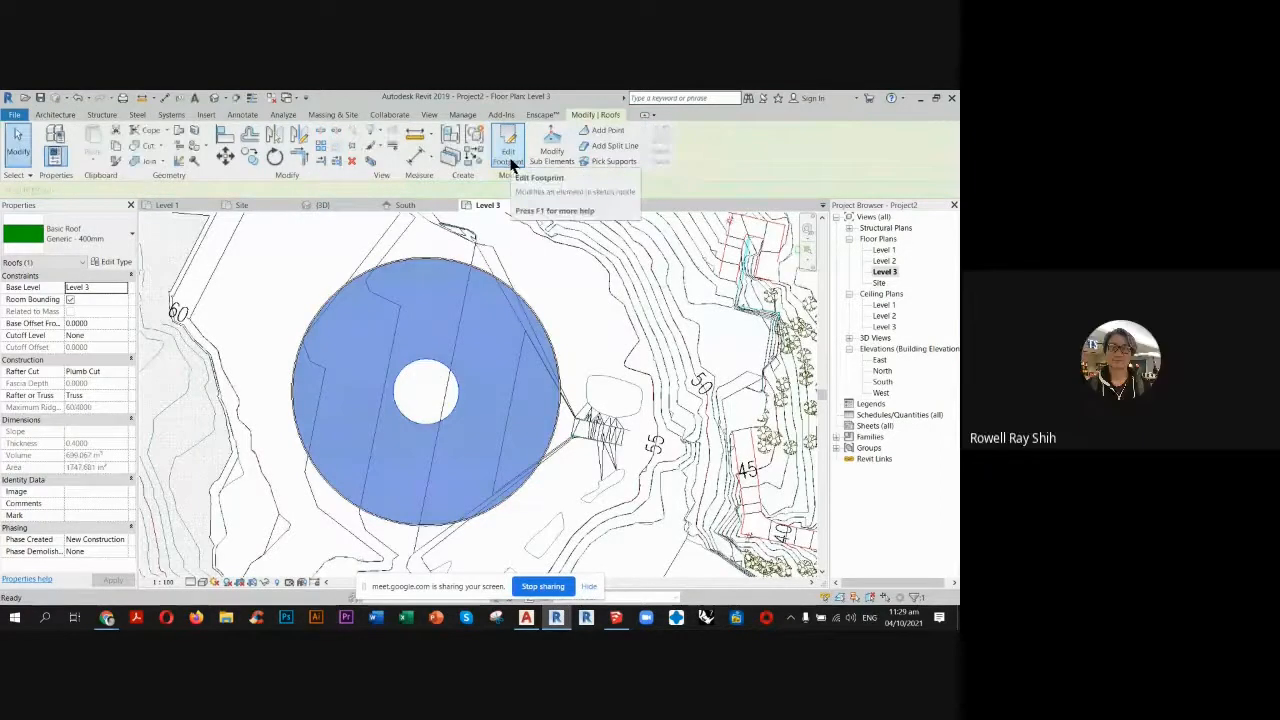
# Set the chapel roof's base offset from Level 3 to 6 in the 3D view.
pyautogui.click(328, 206)
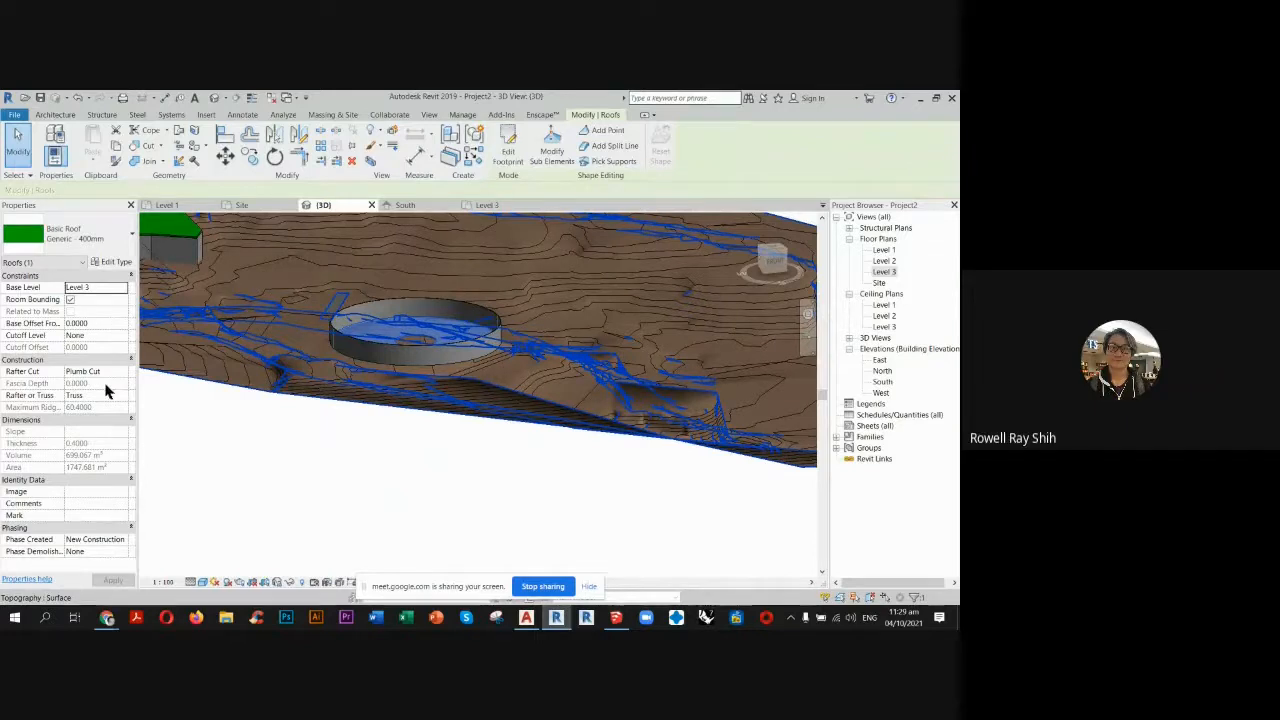
pyautogui.click(103, 323)
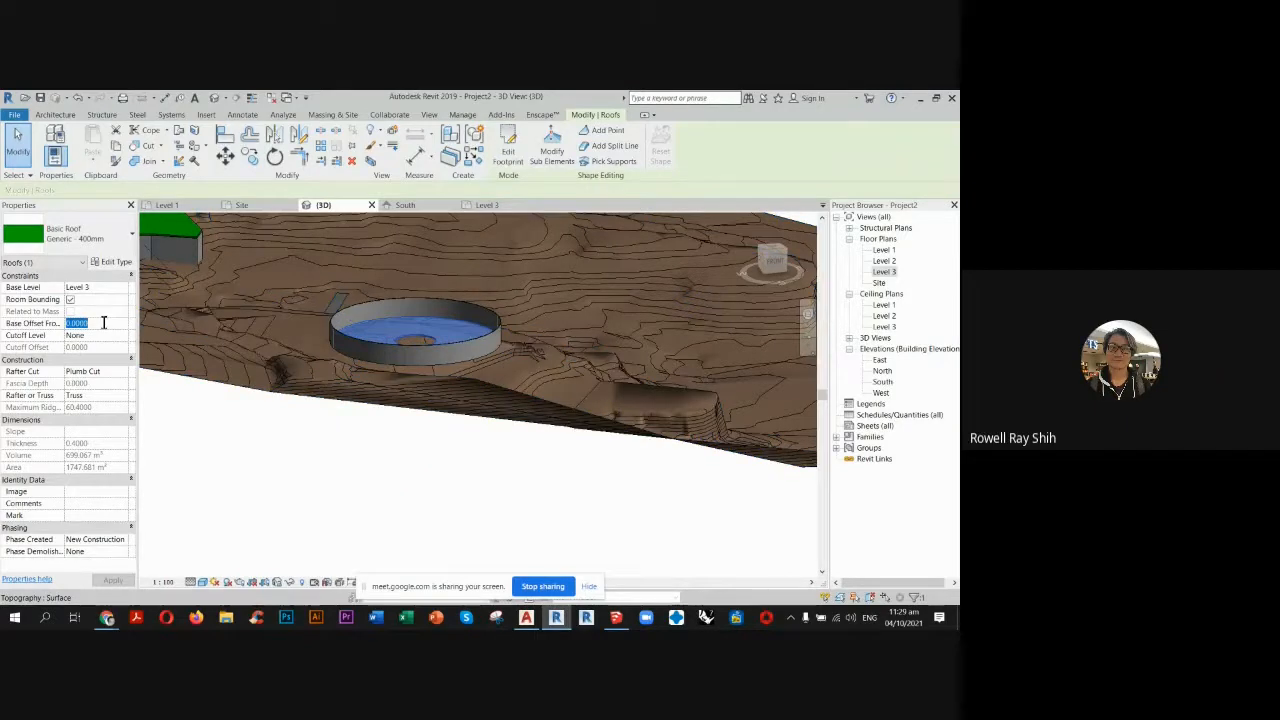
pyautogui.click(384, 472)
pyautogui.scroll(2, 389, 281)
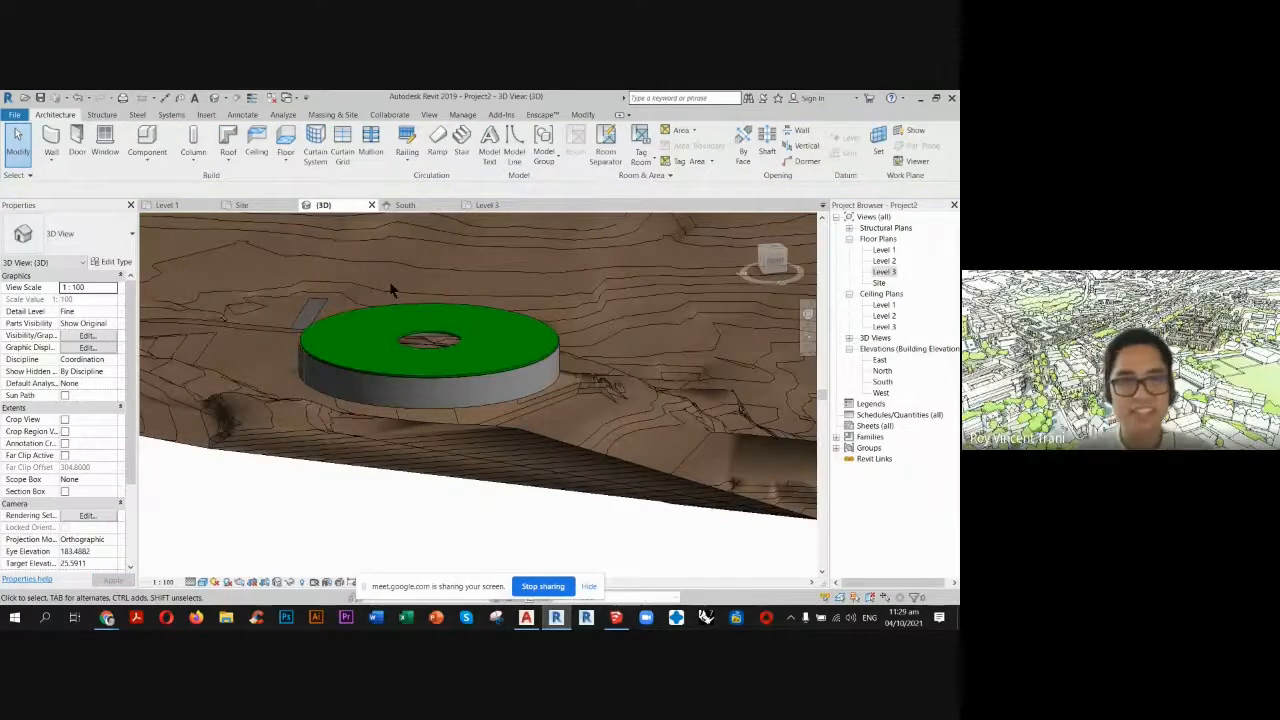
# Set the underlay base level of the Level 3 floor plan to Level 2.
pyautogui.click(489, 205)
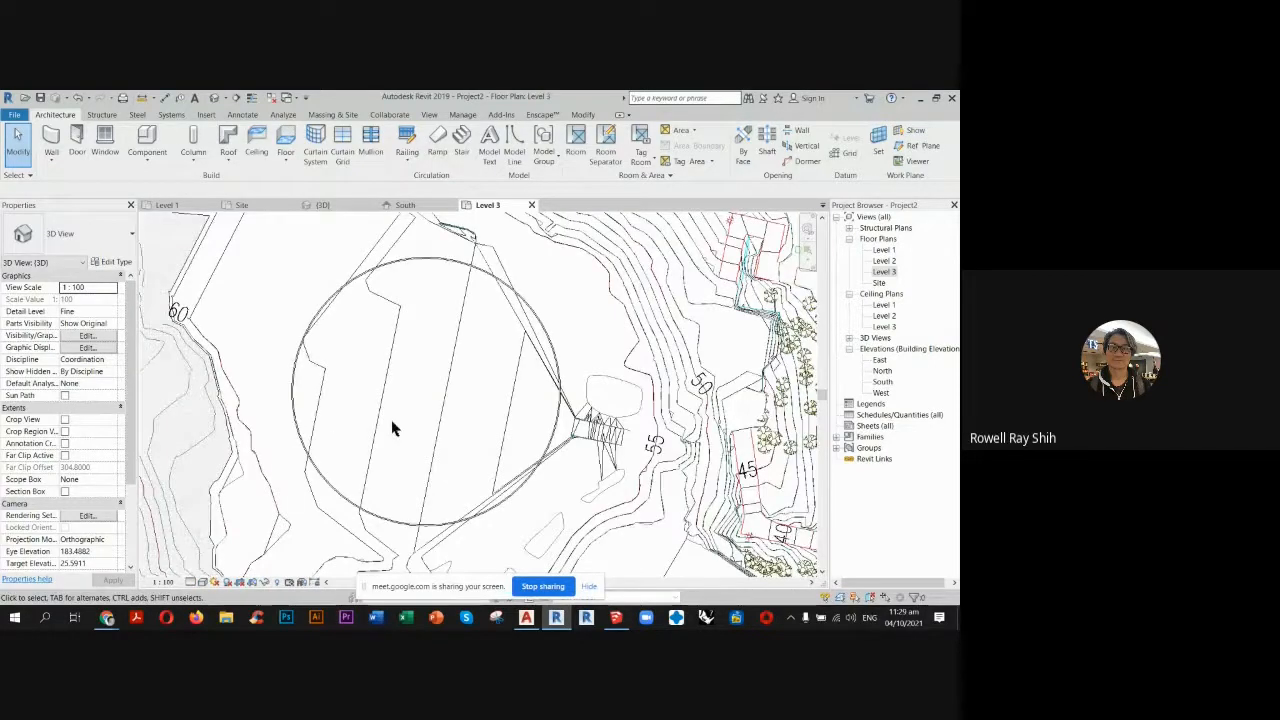
pyautogui.click(201, 582)
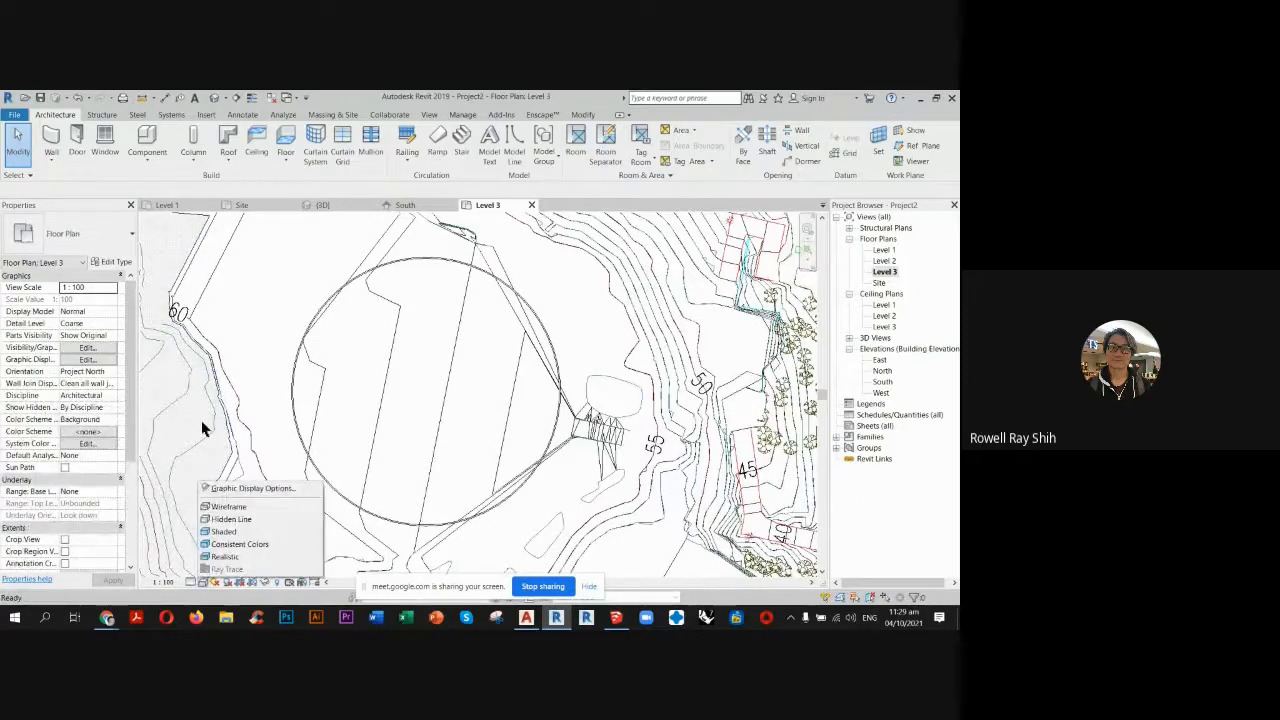
pyautogui.click(110, 491)
pyautogui.click(112, 491)
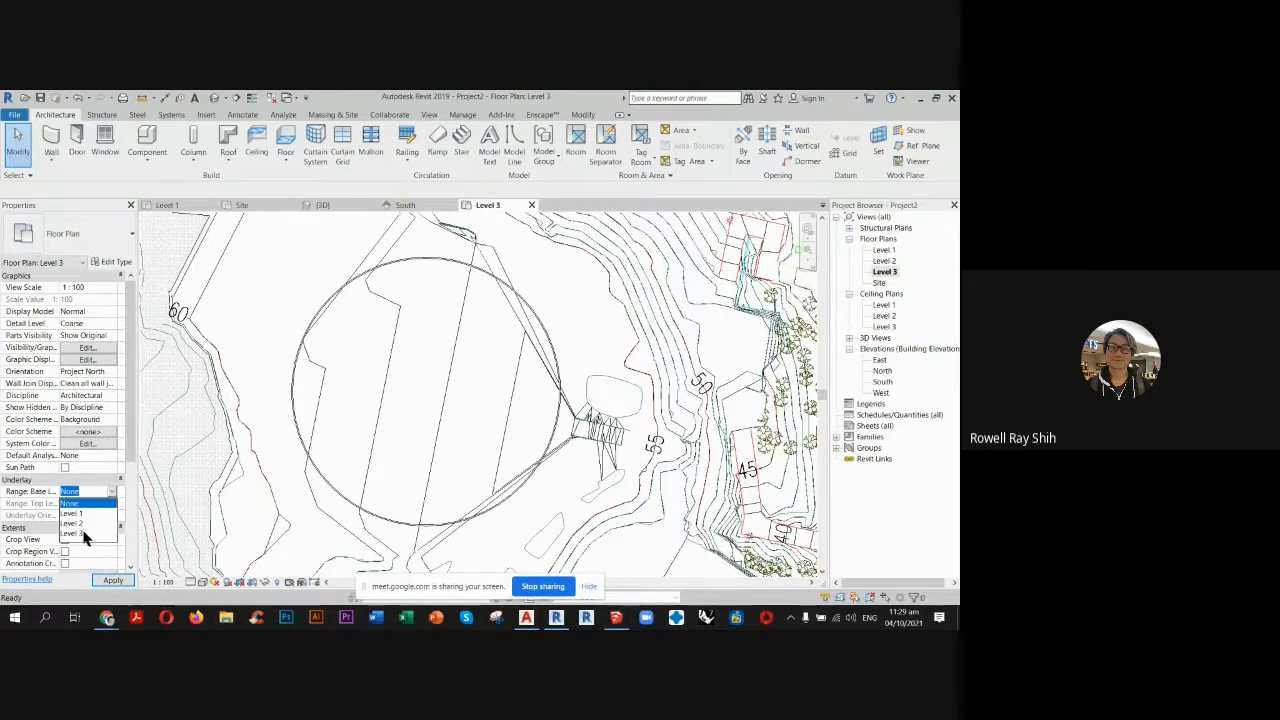
pyautogui.click(80, 523)
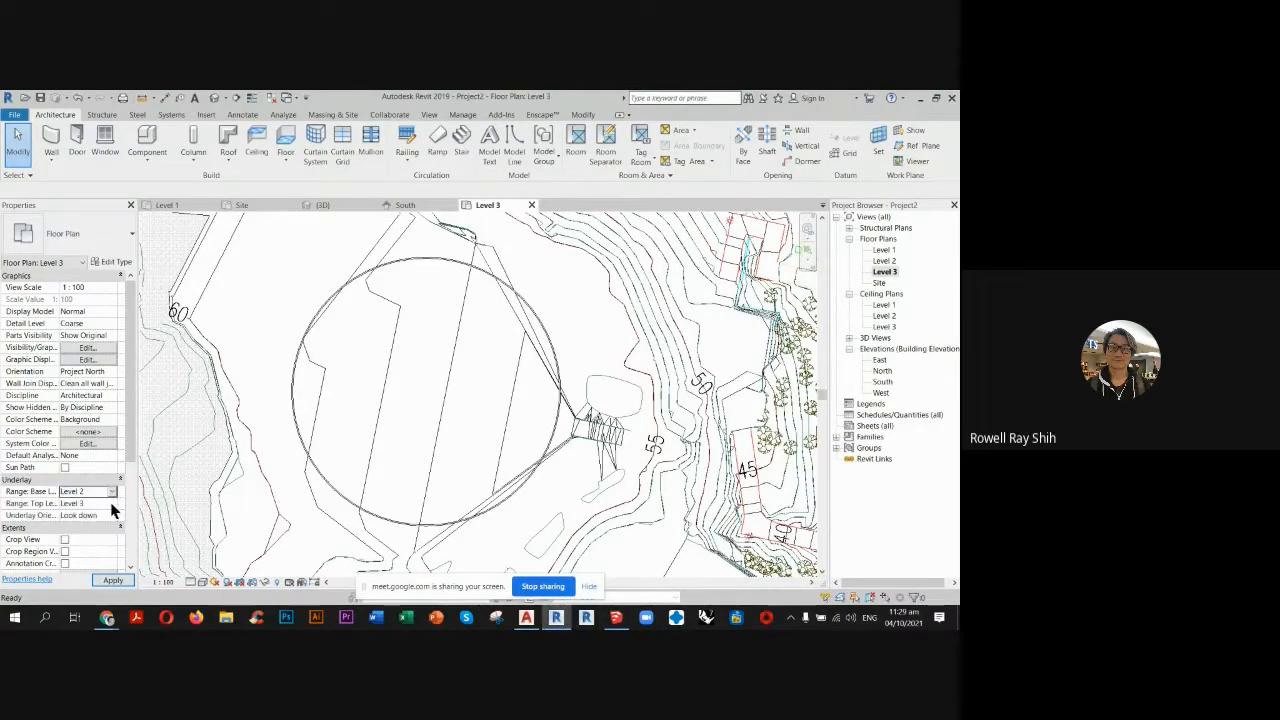
# Set the Level 3 plan's underlay orientation to Look up and its view range top to Unlimited.
pyautogui.click(112, 515)
pyautogui.click(80, 539)
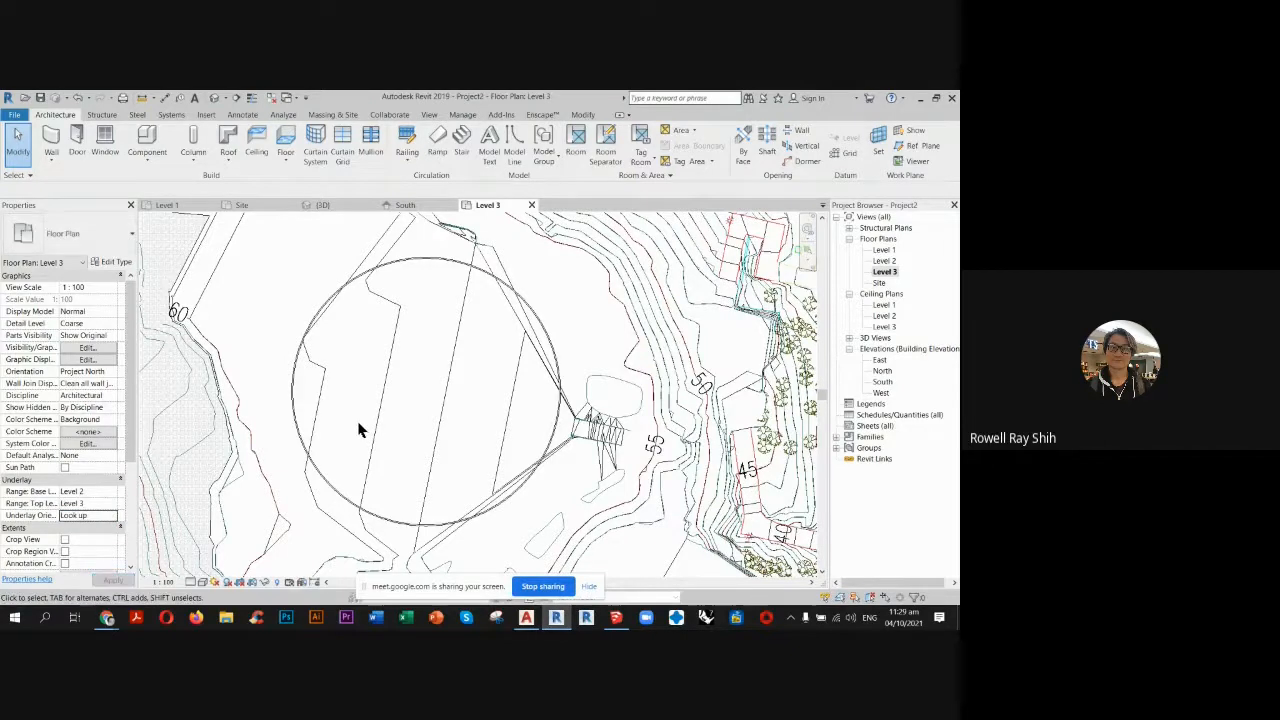
pyautogui.press('v')
pyautogui.press('r')
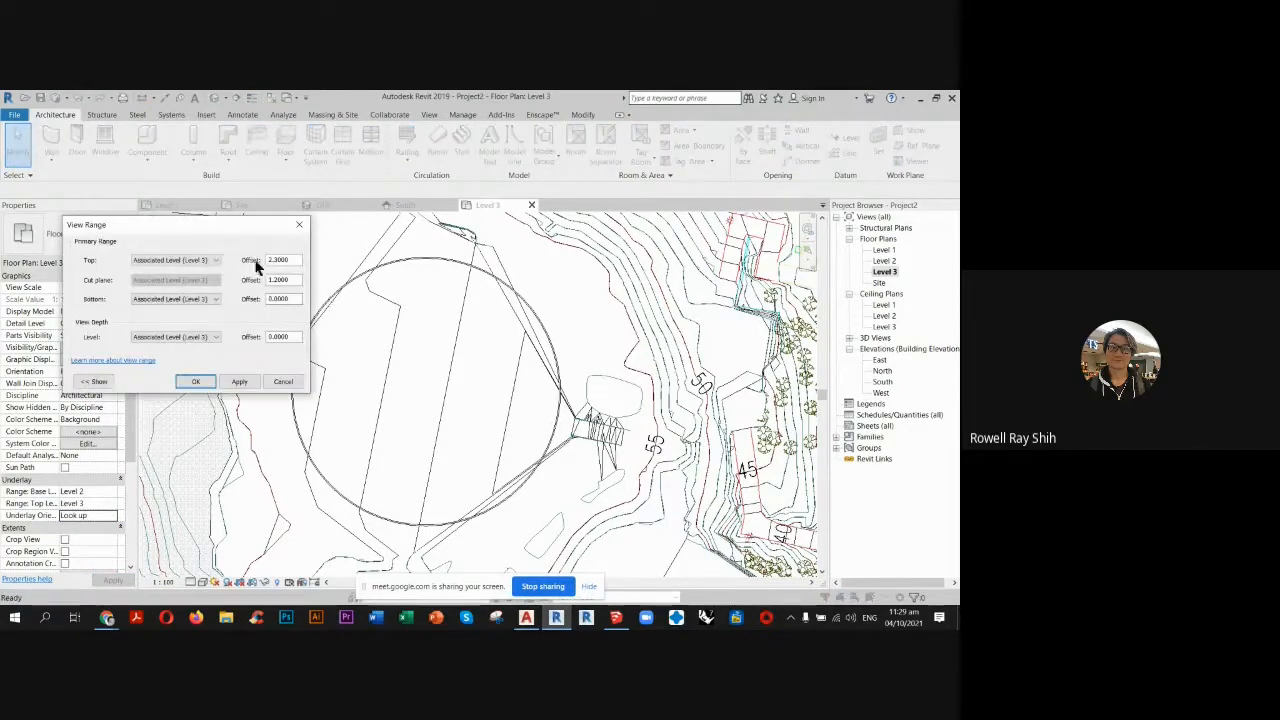
pyautogui.click(215, 260)
pyautogui.click(175, 287)
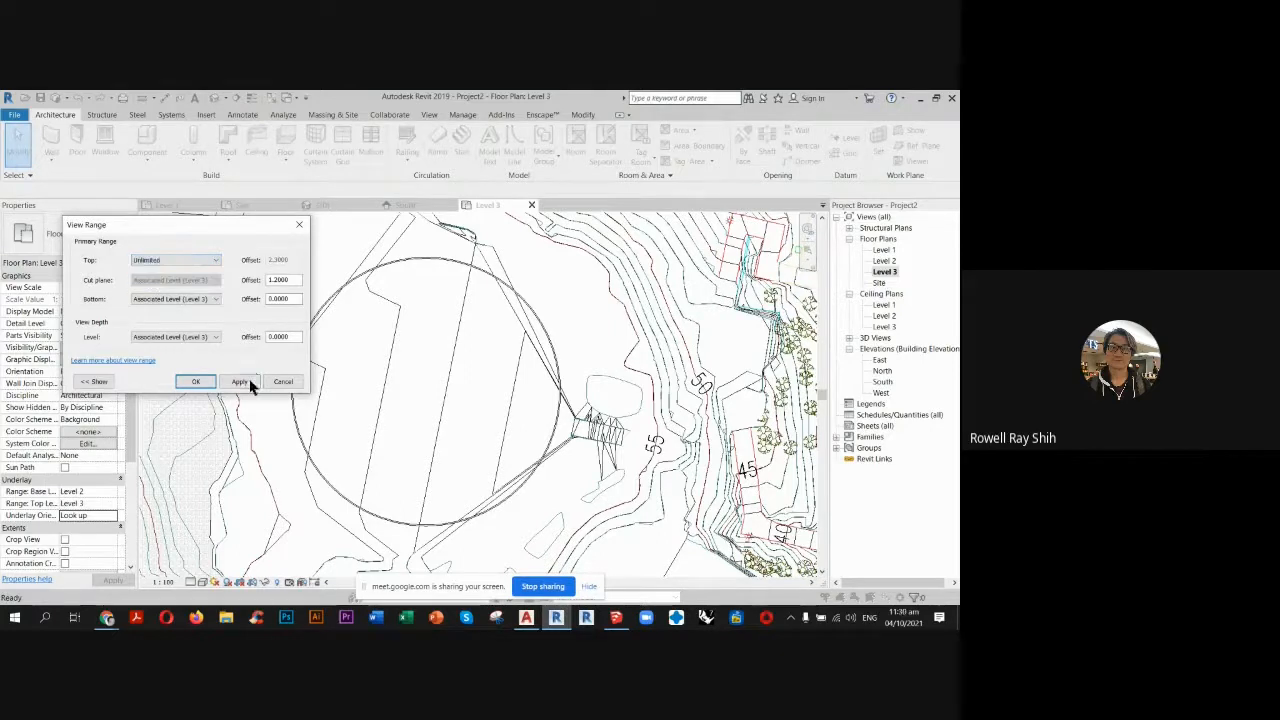
pyautogui.click(249, 381)
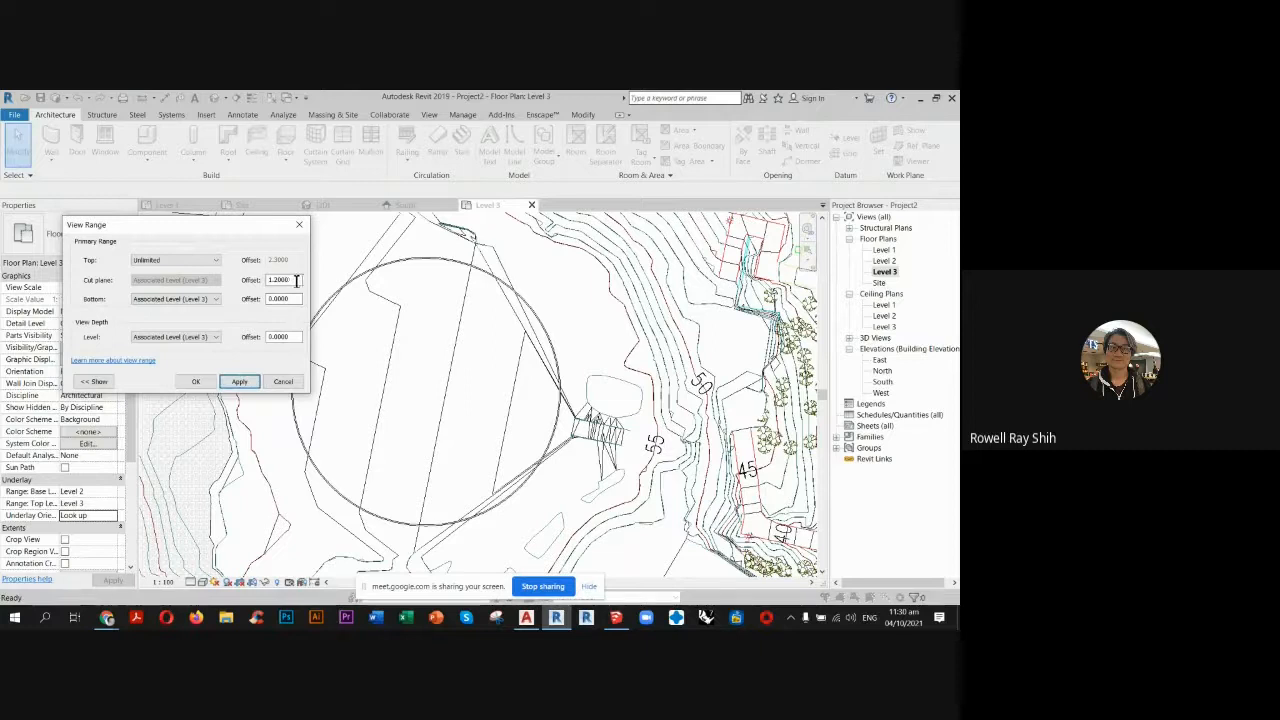
# Set the Level 3 view range's cut plane offset to 10 and accept the view range.
pyautogui.doubleClick(296, 281)
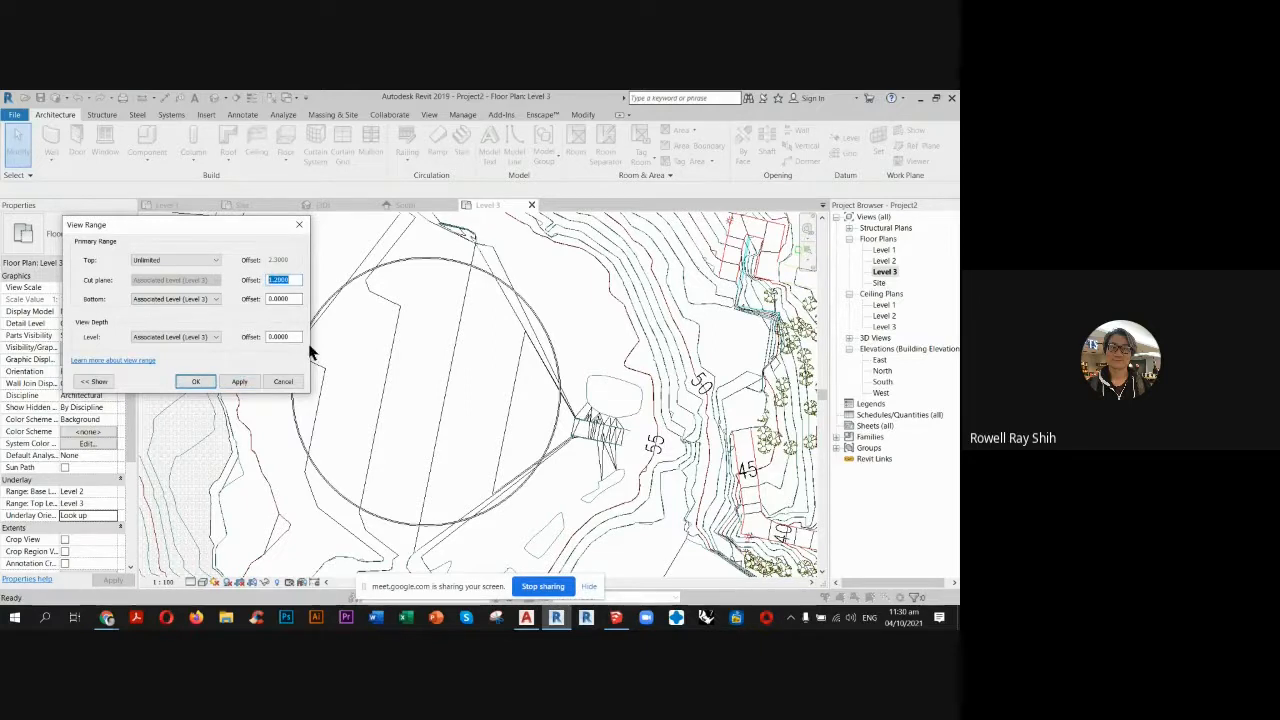
pyautogui.click(242, 382)
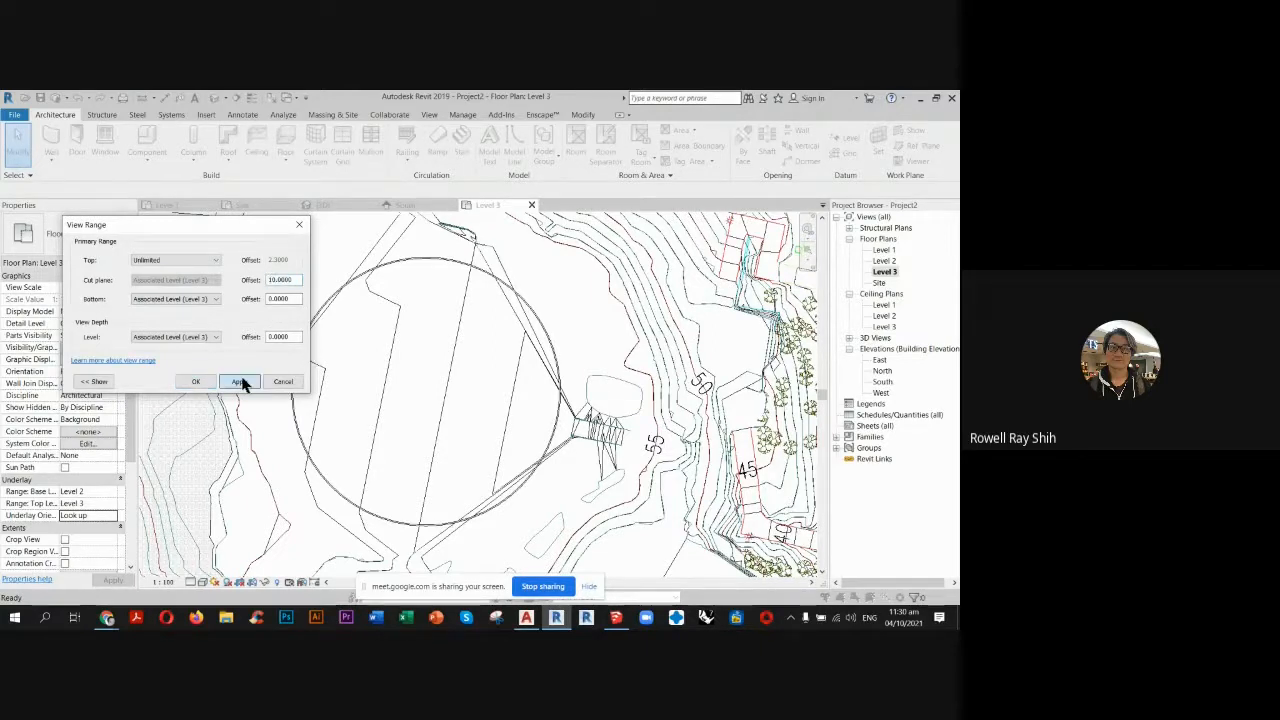
pyautogui.click(196, 381)
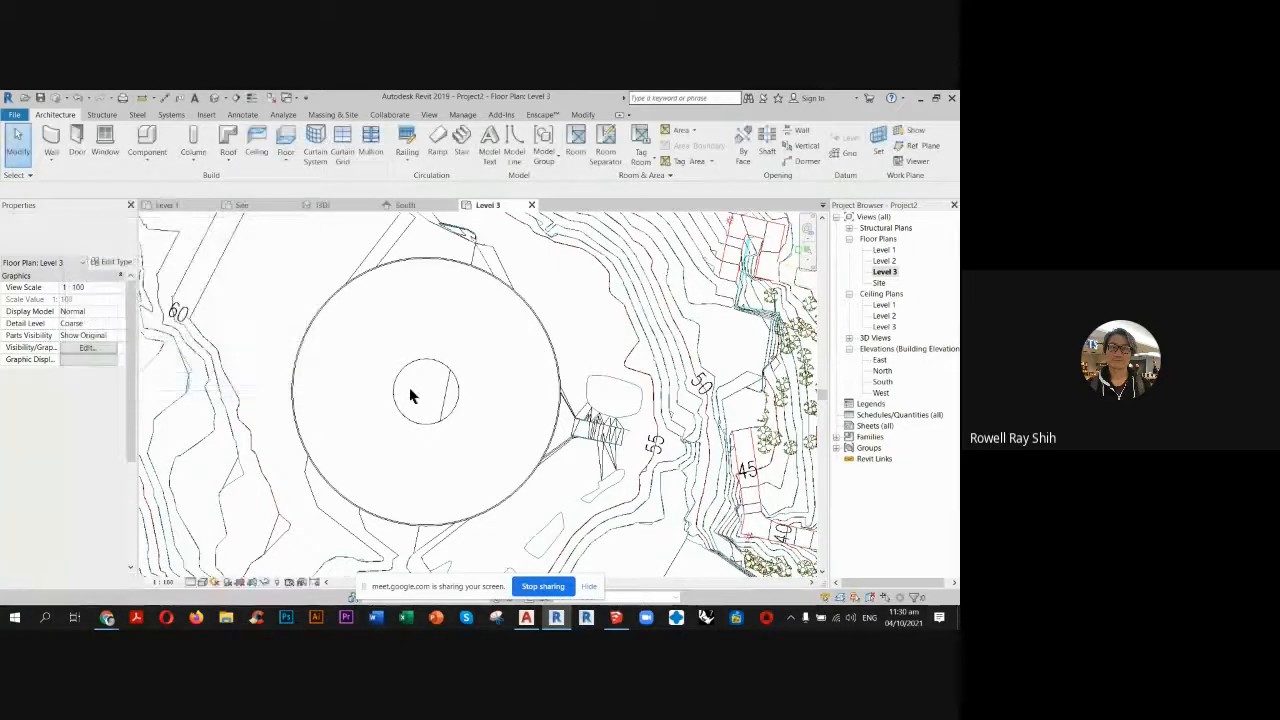
# Place Generic - 200mm walls on Level 3 by picking the circular edge of the chapel roof's central opening.
pyautogui.scroll(3, 412, 395)
pyautogui.click(47, 139)
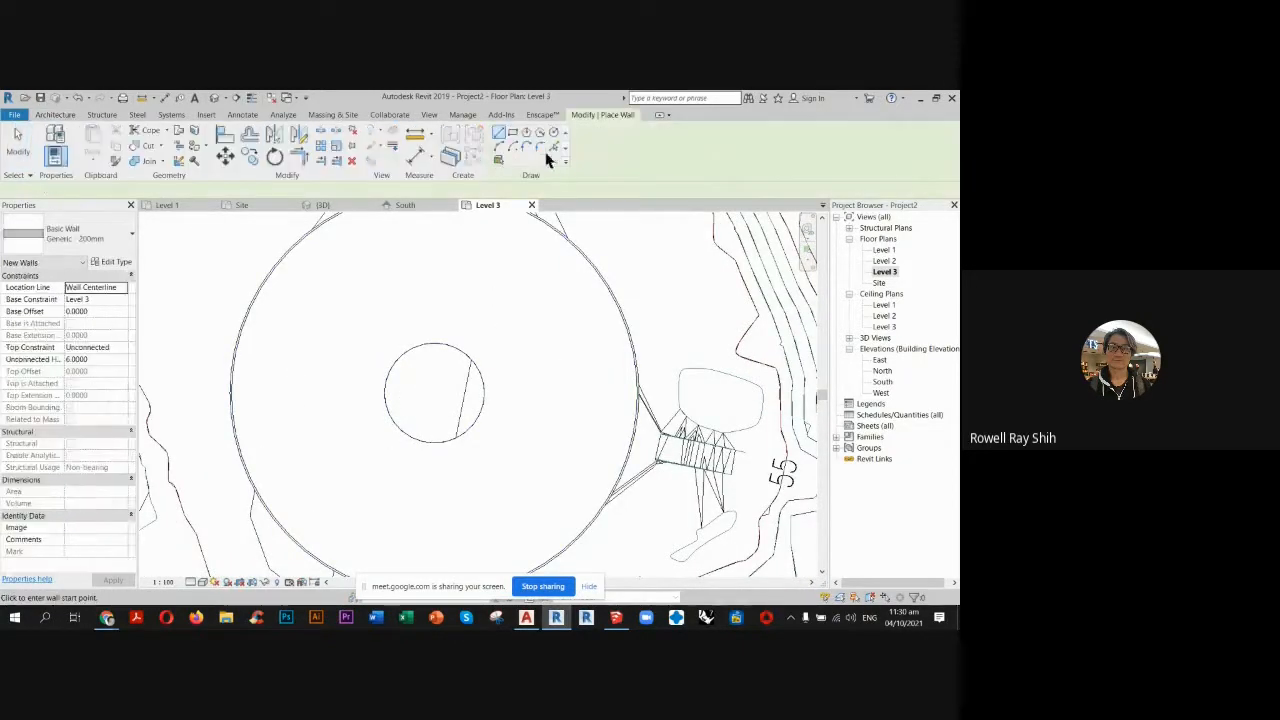
pyautogui.click(554, 148)
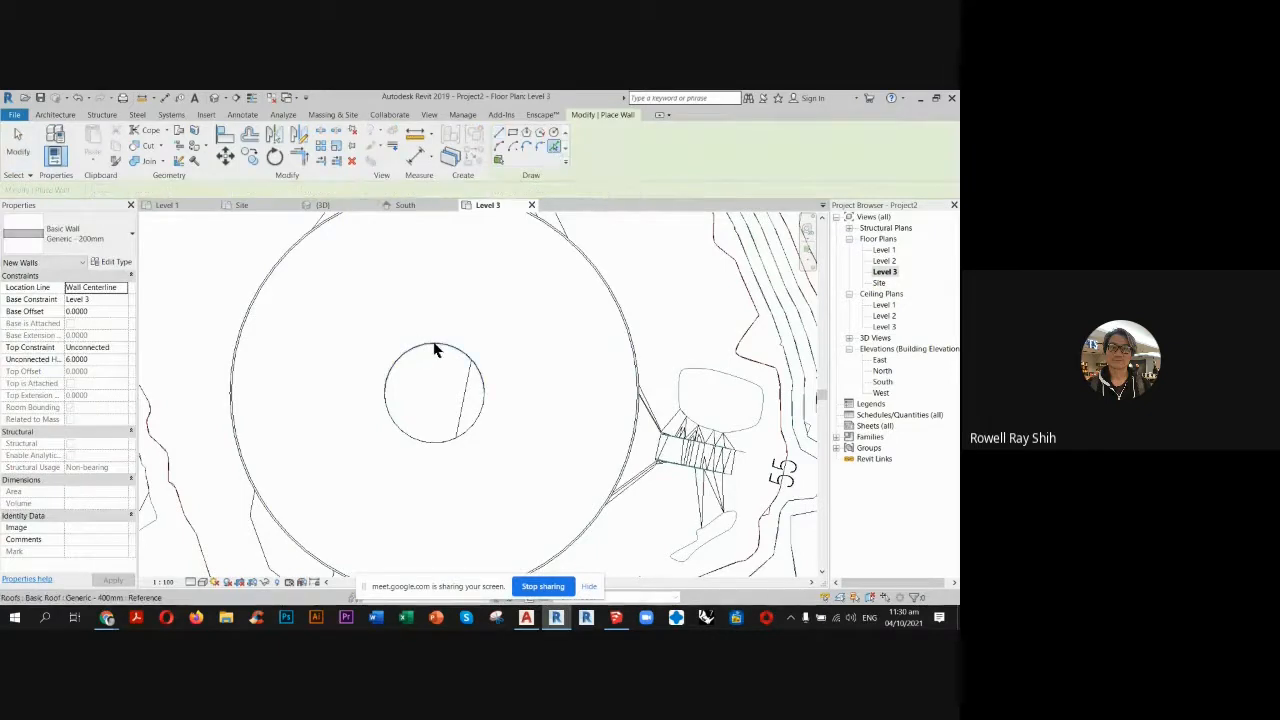
pyautogui.click(429, 440)
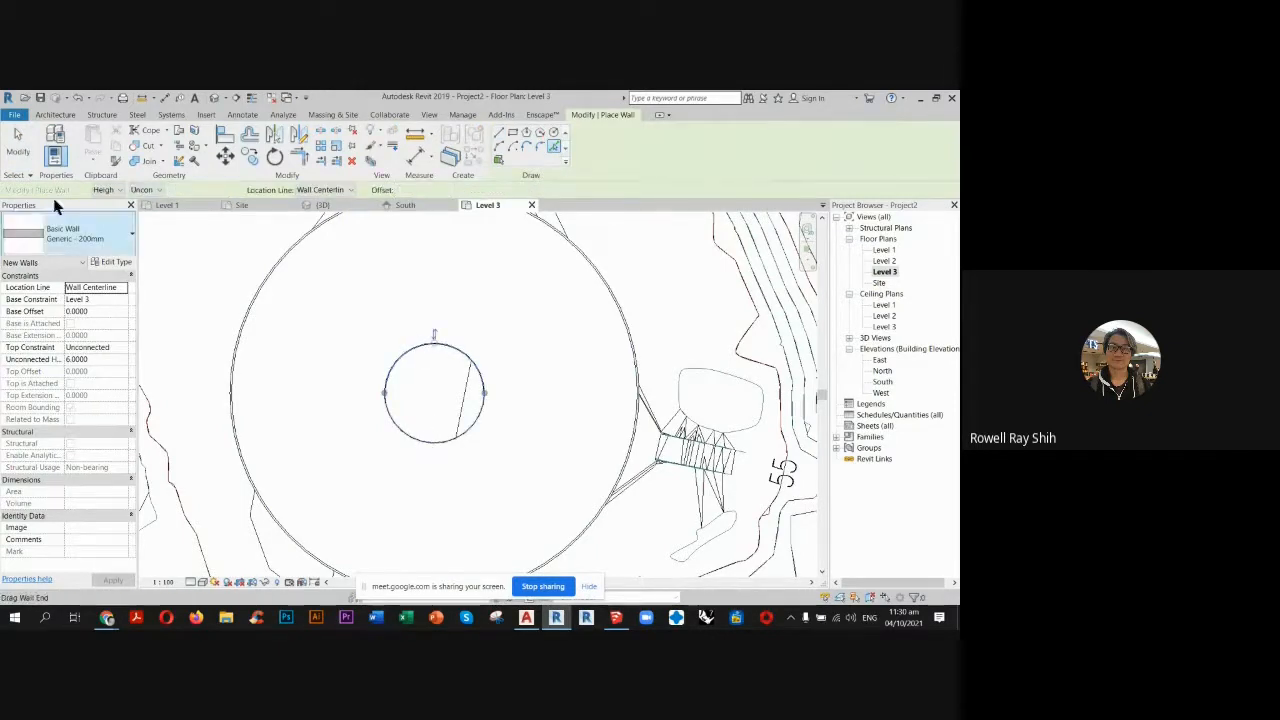
pyautogui.press('Escape')
pyautogui.press('Escape')
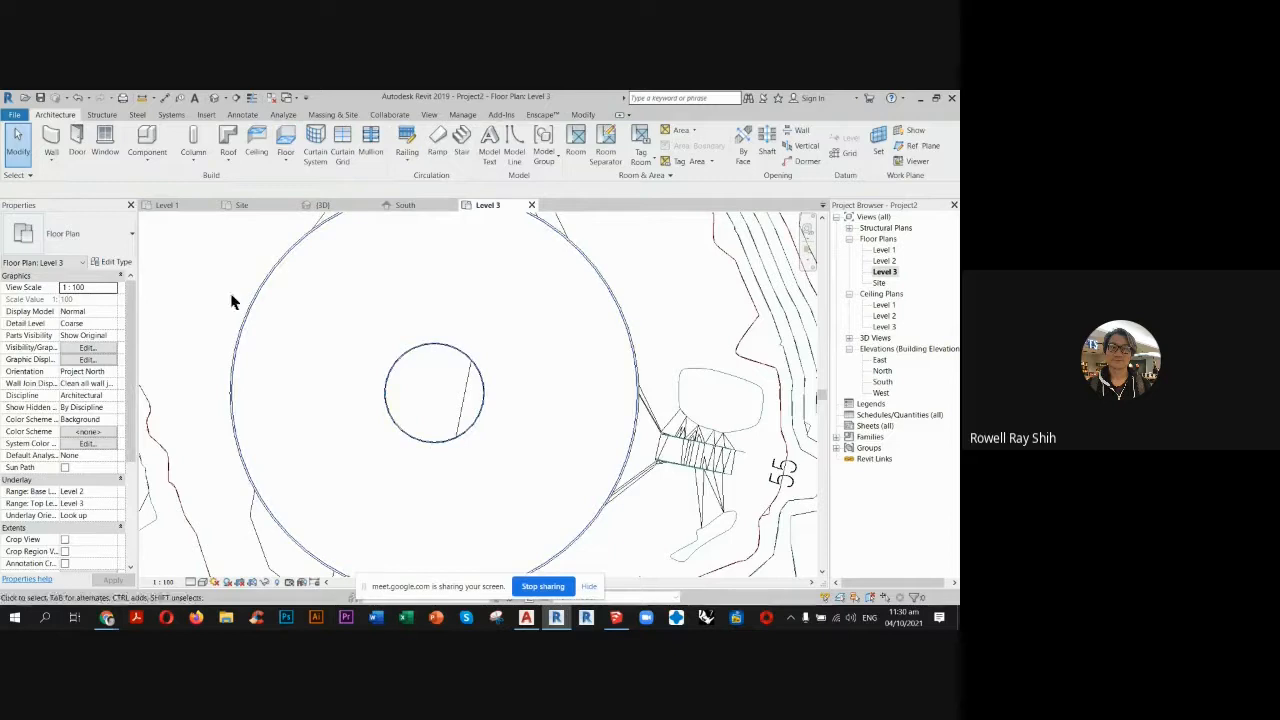
# In the 3D view, set the unconnected height of both opening walls to 12 and raise it to 15.
pyautogui.click(340, 205)
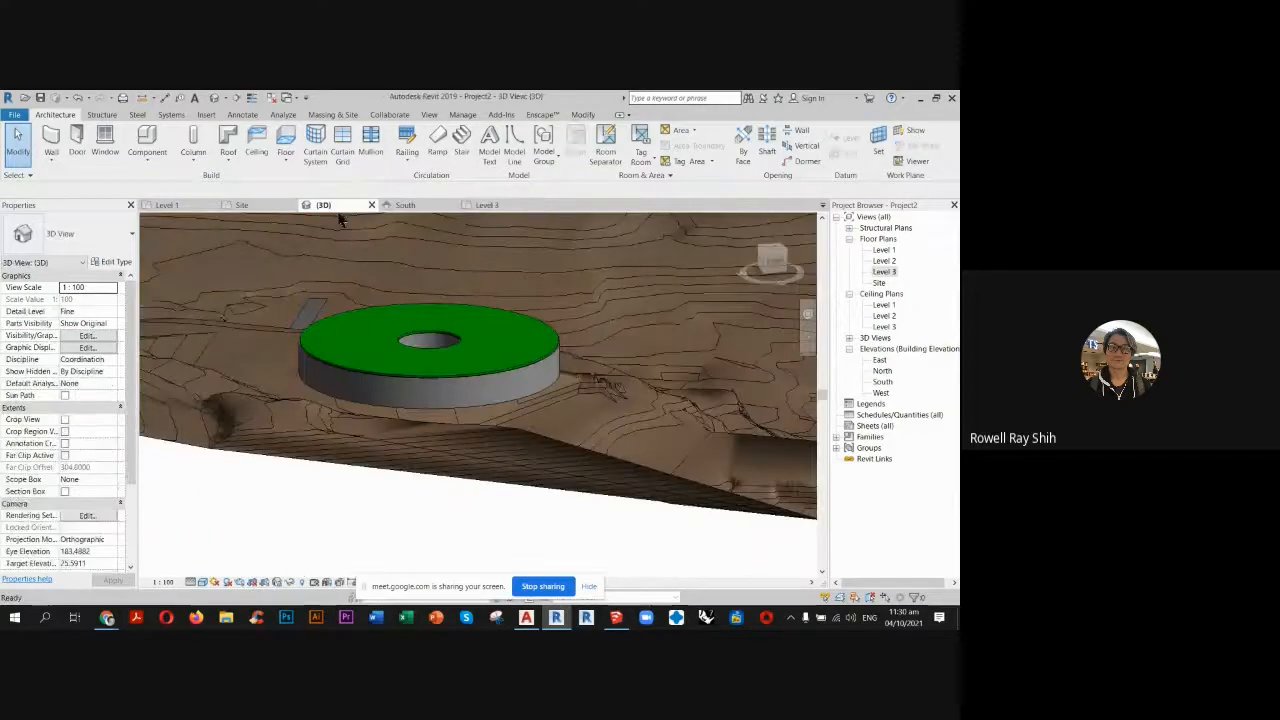
pyautogui.click(427, 342)
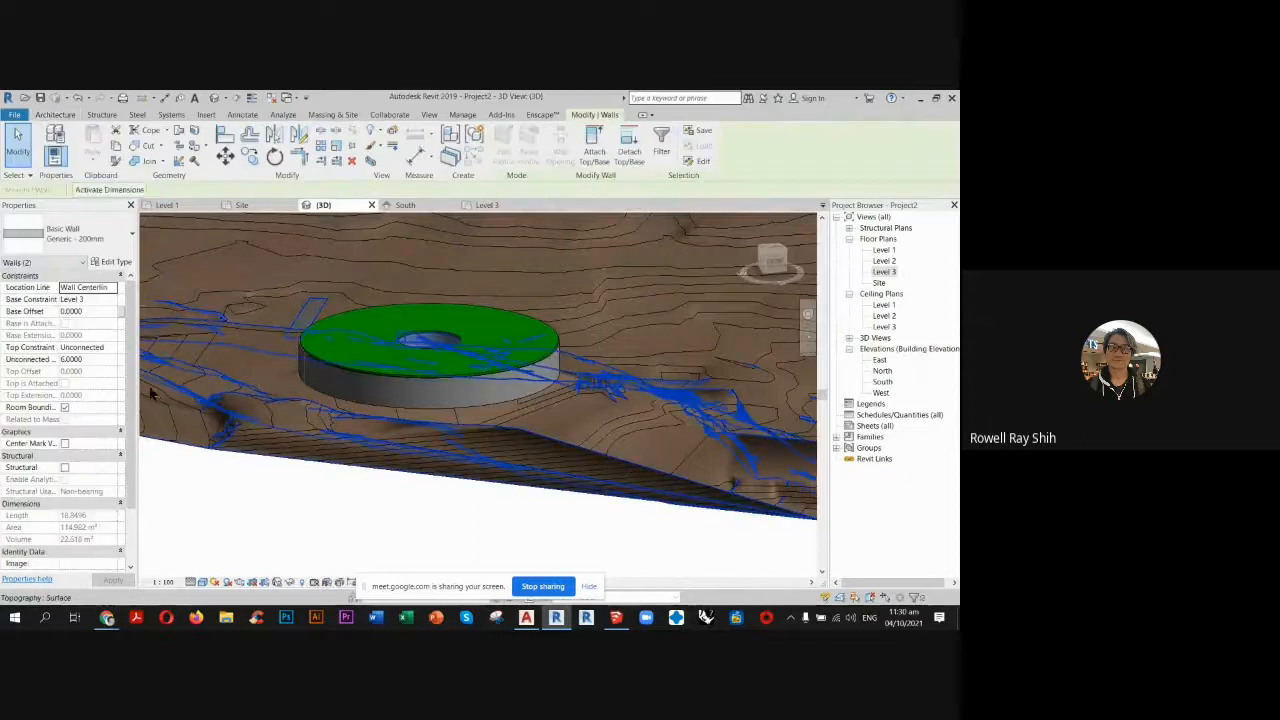
pyautogui.click(104, 358)
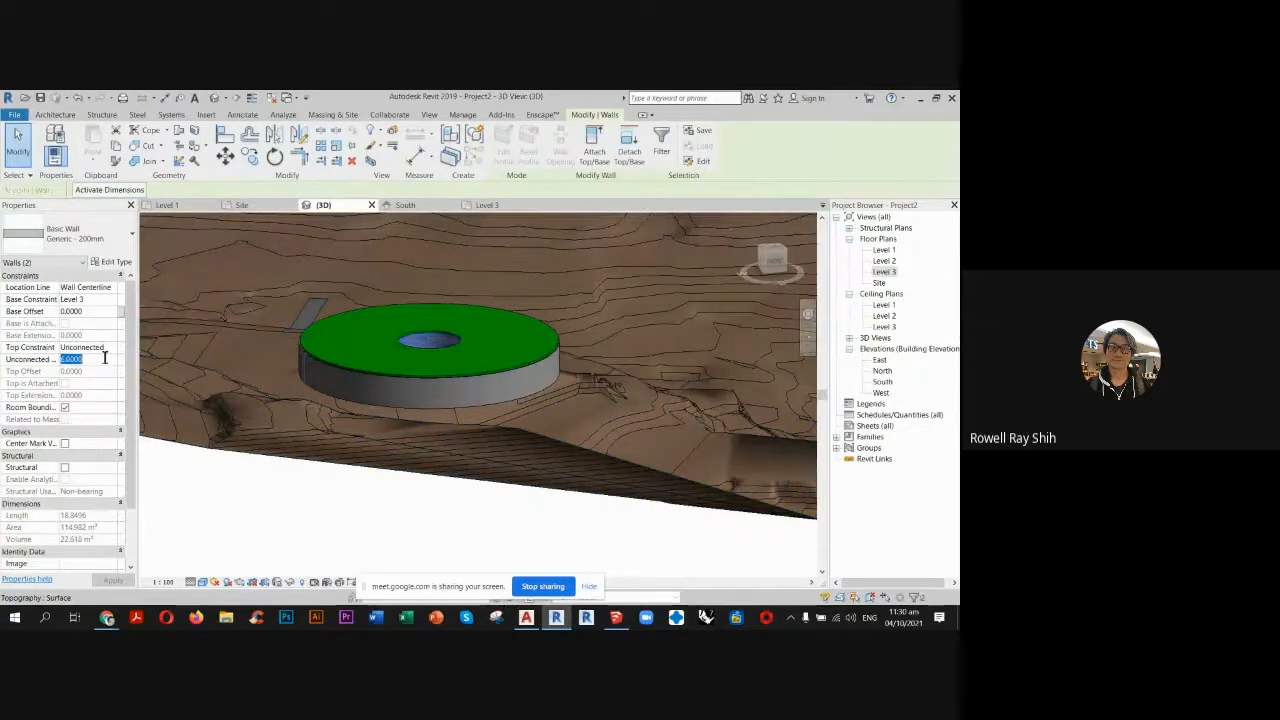
pyautogui.write('12')
pyautogui.press('Return')
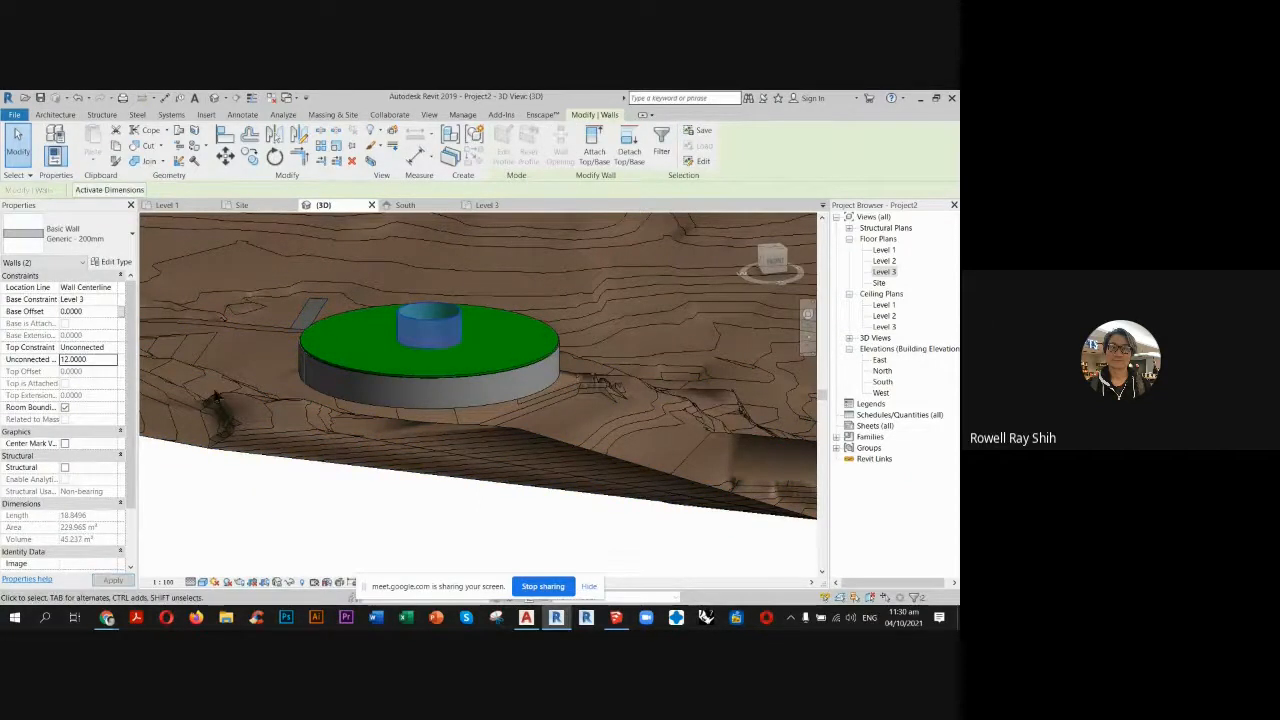
pyautogui.click(99, 358)
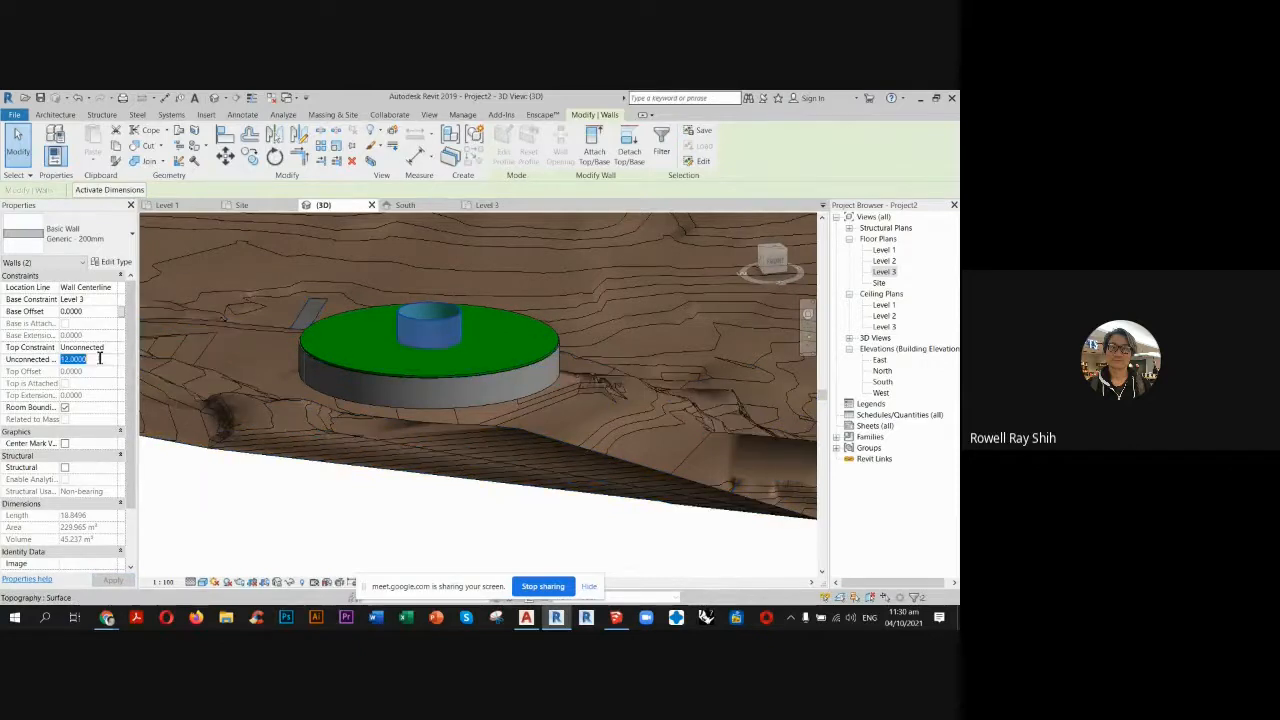
pyautogui.click(346, 514)
# Set the unconnected height of only the front half of the opening wall to 12.
pyautogui.click(436, 316)
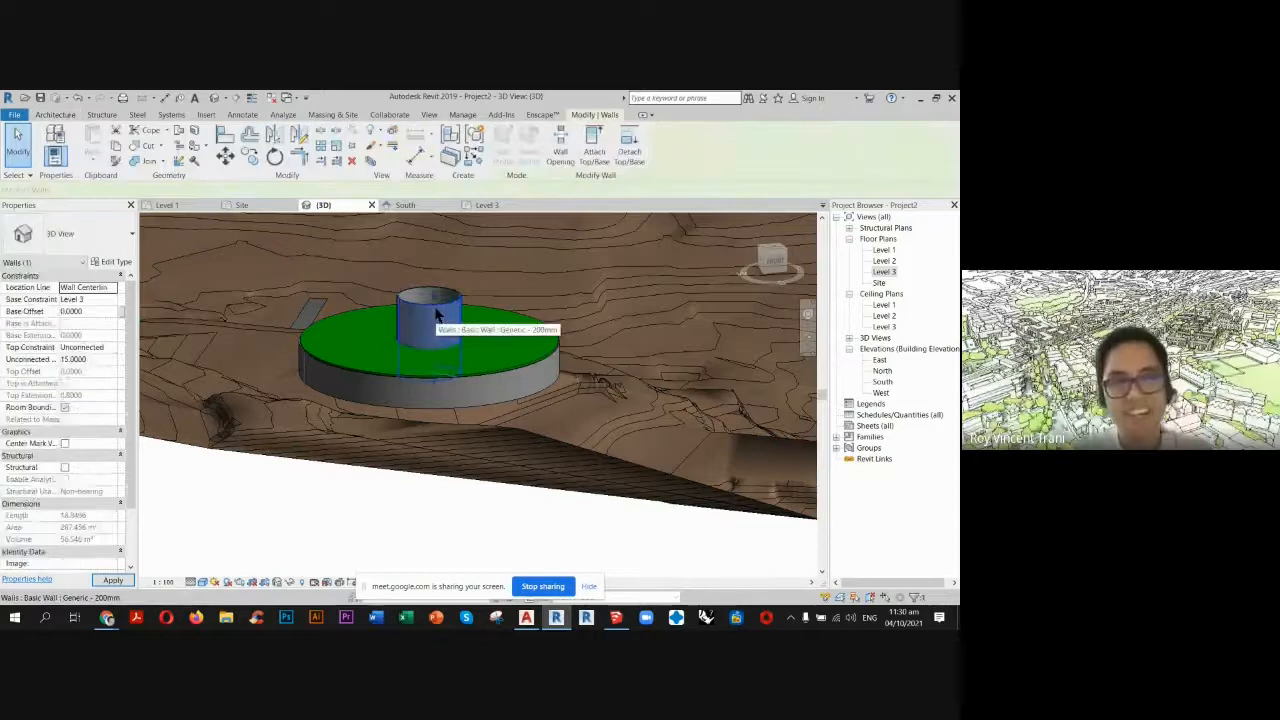
pyautogui.click(99, 359)
pyautogui.write('12.0000')
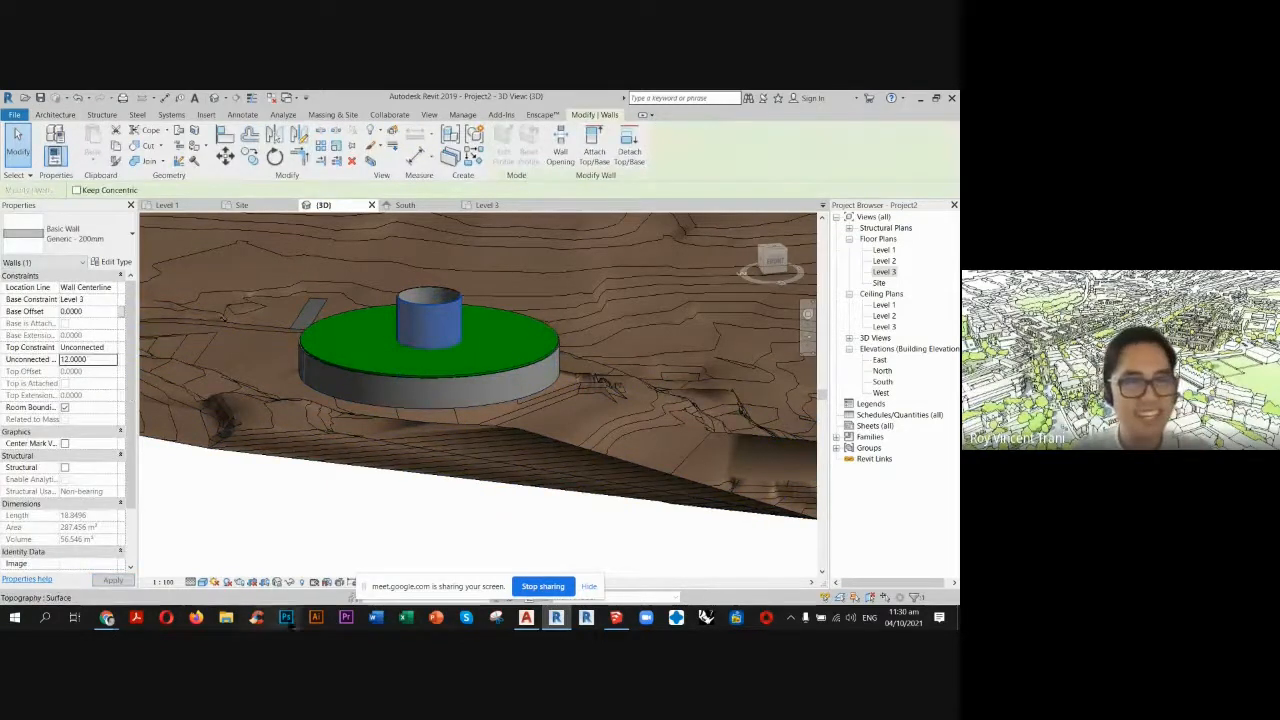
pyautogui.click(314, 532)
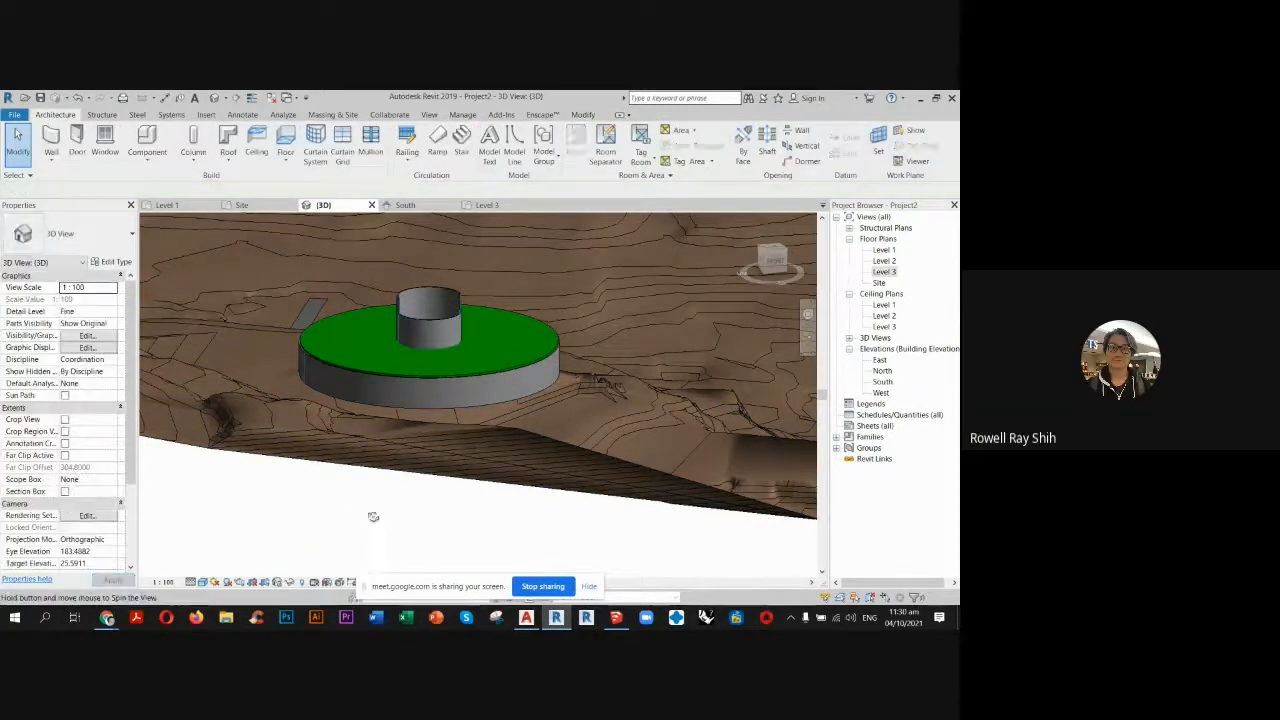
# Examine the chapel and the whole campus terrain in 3D against the Talamban Campus site drawing in AutoCAD.
pyautogui.keyDown('shift'); pyautogui.moveTo(371, 517); pyautogui.dragTo(314, 392, button='middle'); pyautogui.keyUp('shift')
pyautogui.scroll(1, 400, 531)
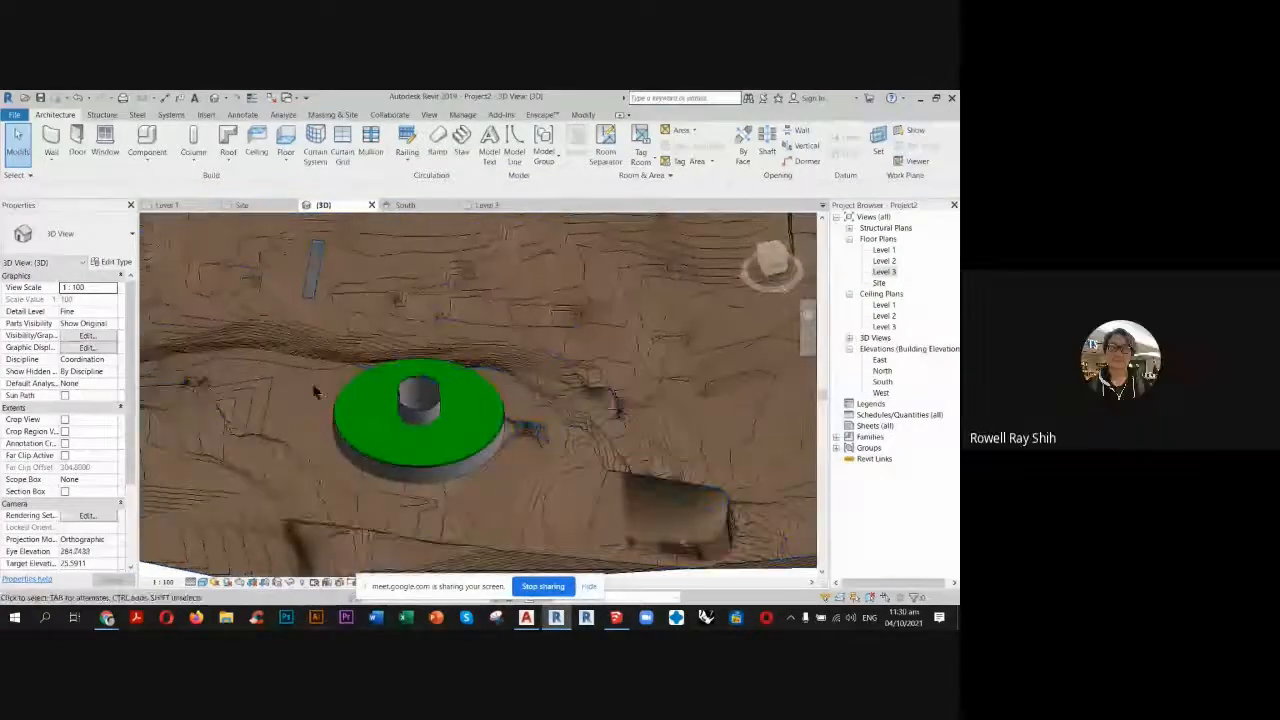
pyautogui.scroll(-3, 410, 448)
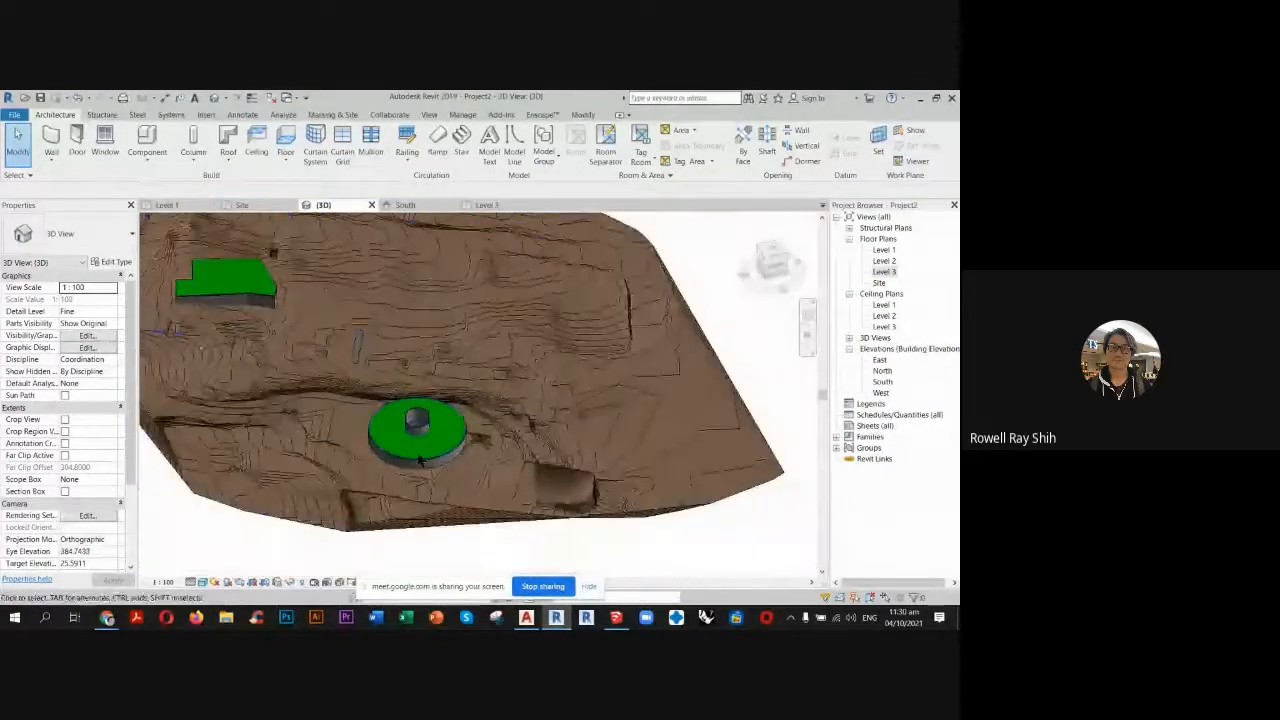
pyautogui.keyDown('shift'); pyautogui.moveTo(487, 452); pyautogui.dragTo(395, 408, button='middle'); pyautogui.keyUp('shift')
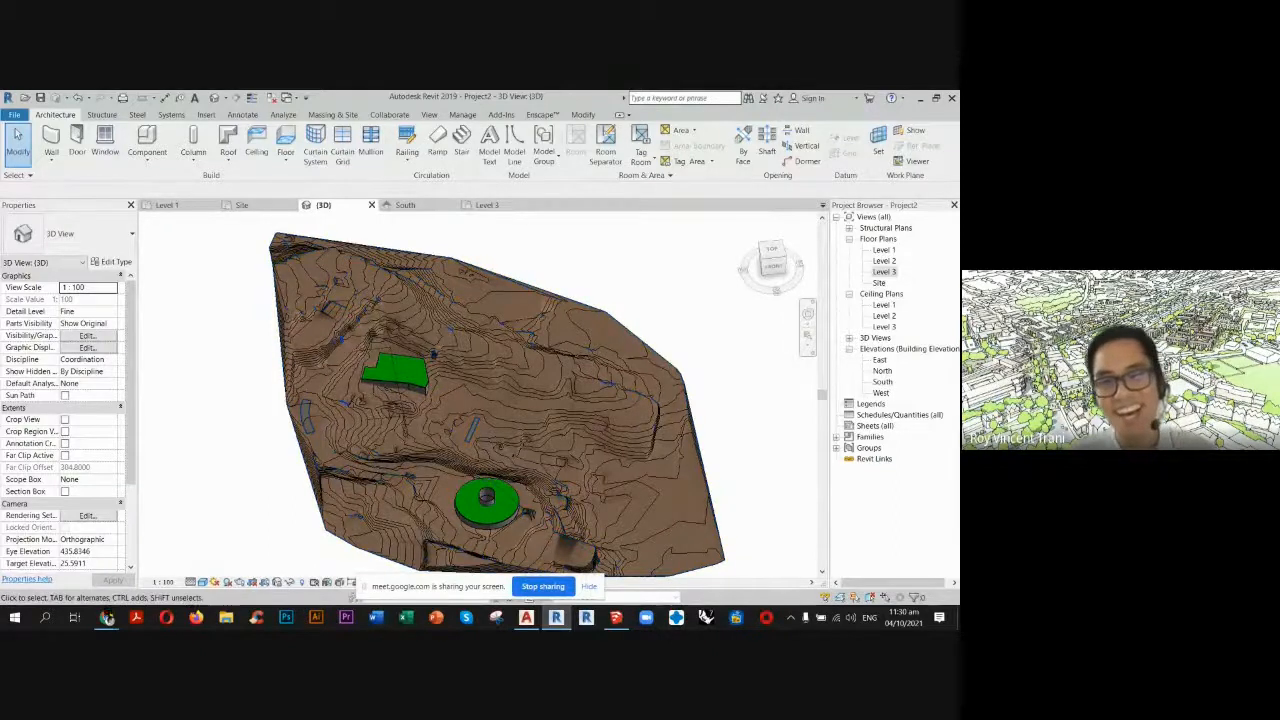
pyautogui.moveTo(110, 619)
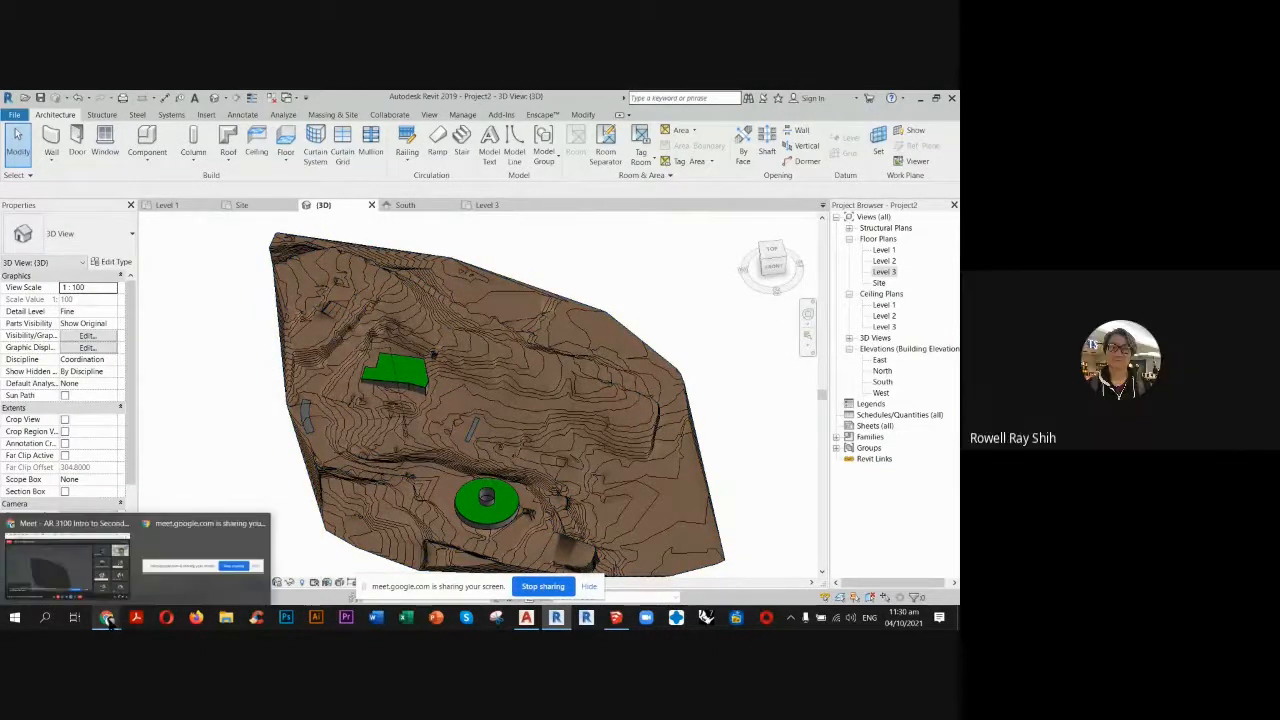
pyautogui.click(527, 619)
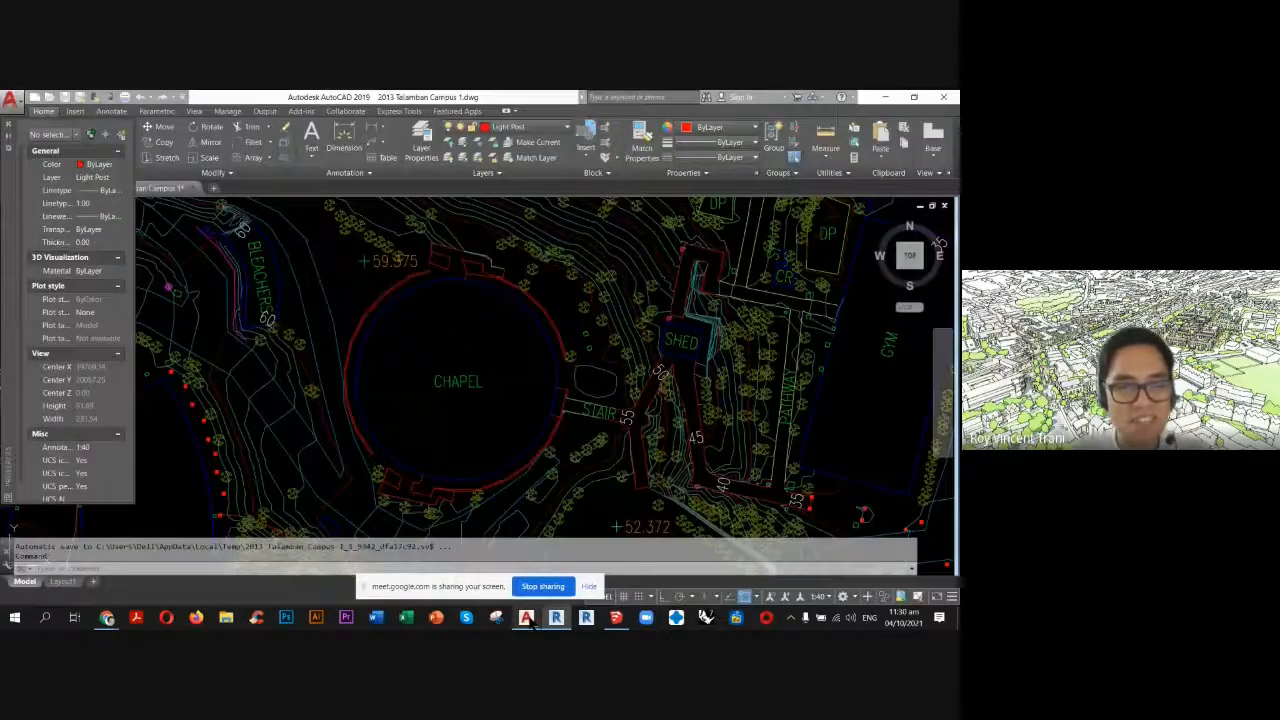
pyautogui.click(556, 618)
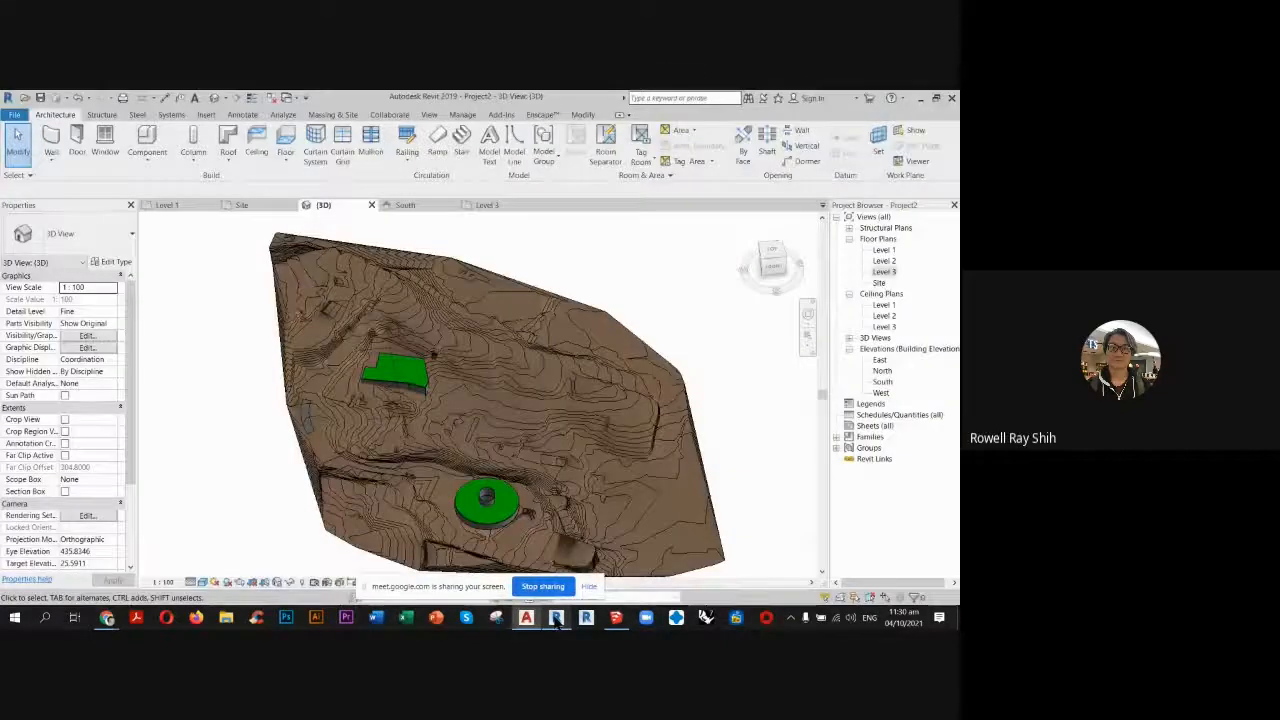
pyautogui.click(526, 618)
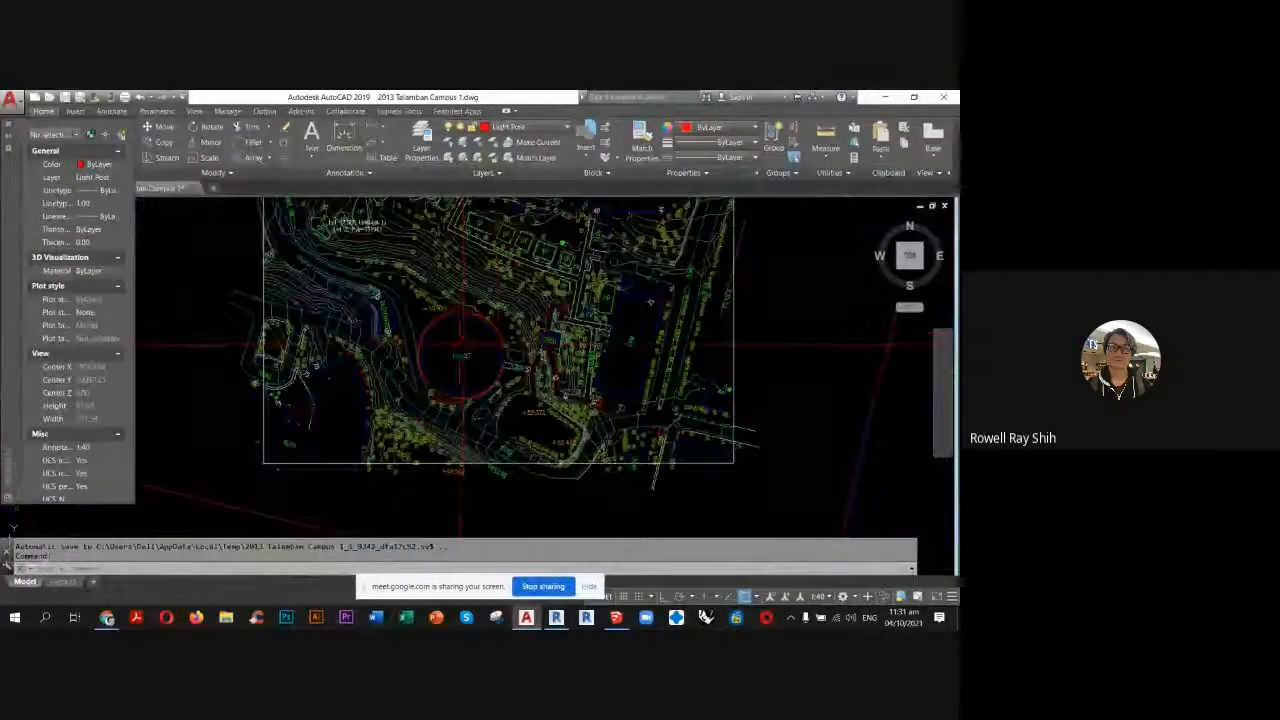
# Switch to the Google Meet session window.
pyautogui.moveTo(110, 619)
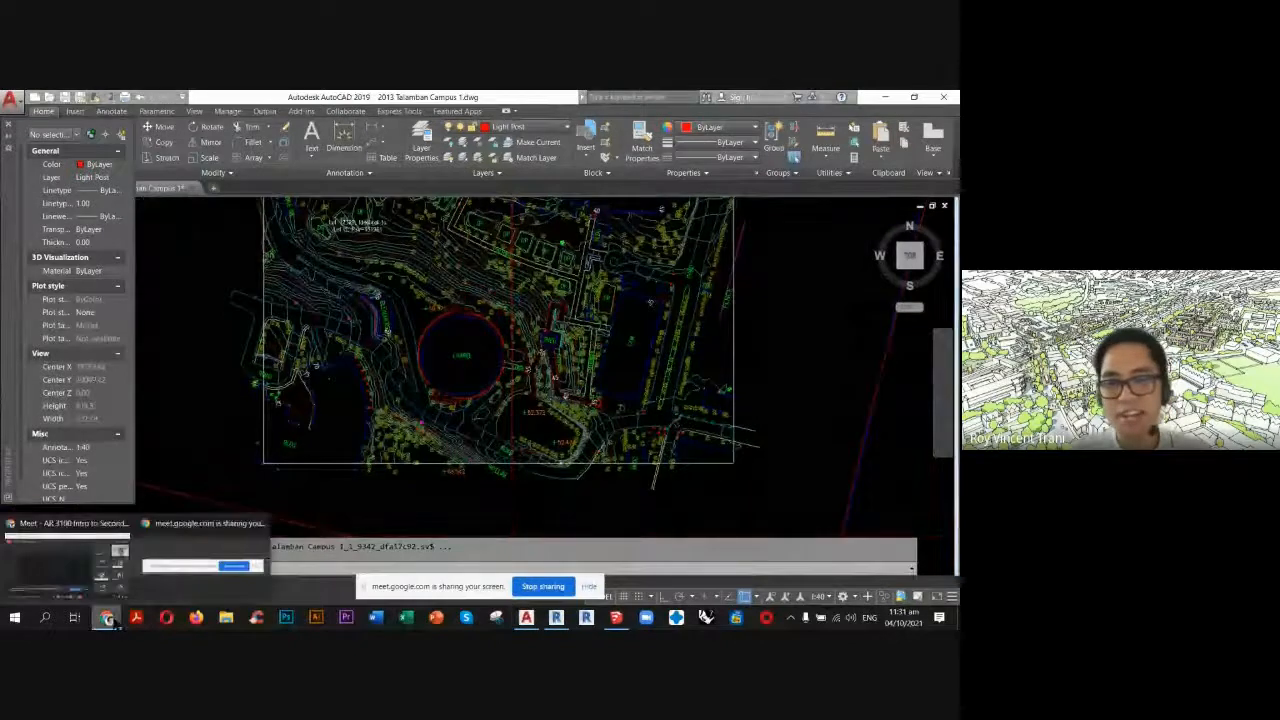
pyautogui.click(66, 562)
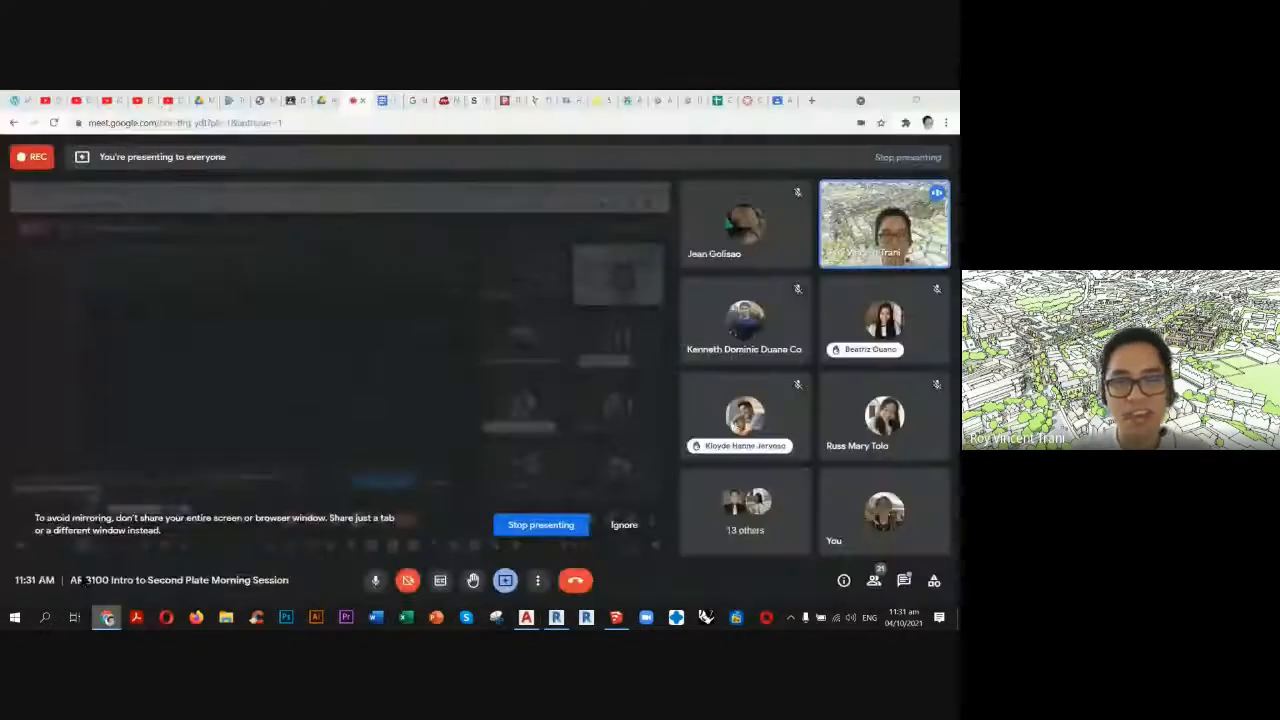